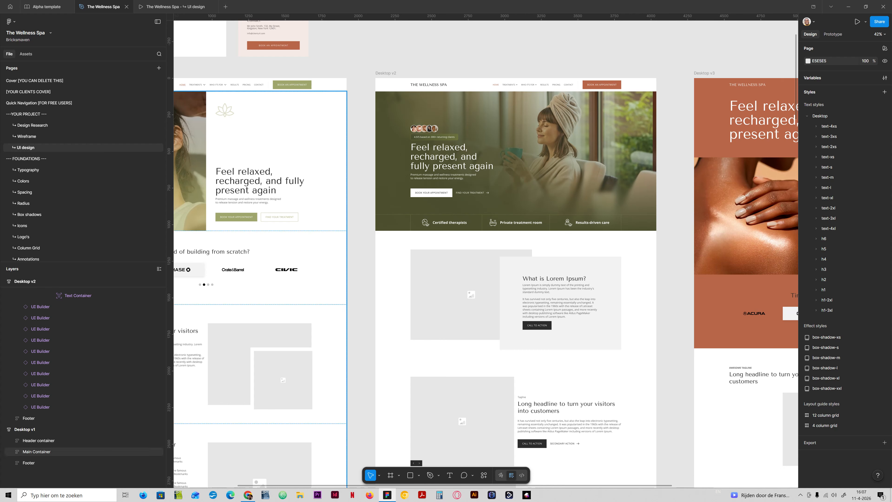
Review the Desktop v1, v2 and v3 hero designs on the canvas and in the prototype presentation
left_click_drag(267, 192, 466, 228)
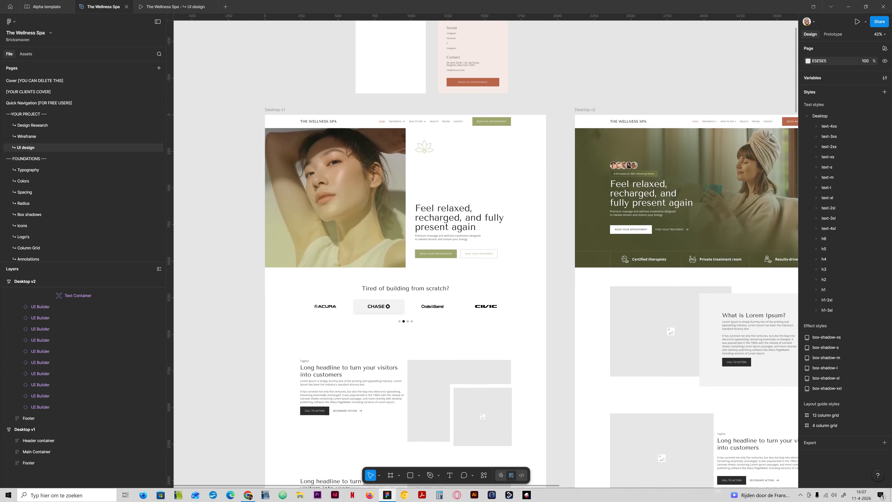
scroll(351, 136, "up", 3)
left_click(172, 7)
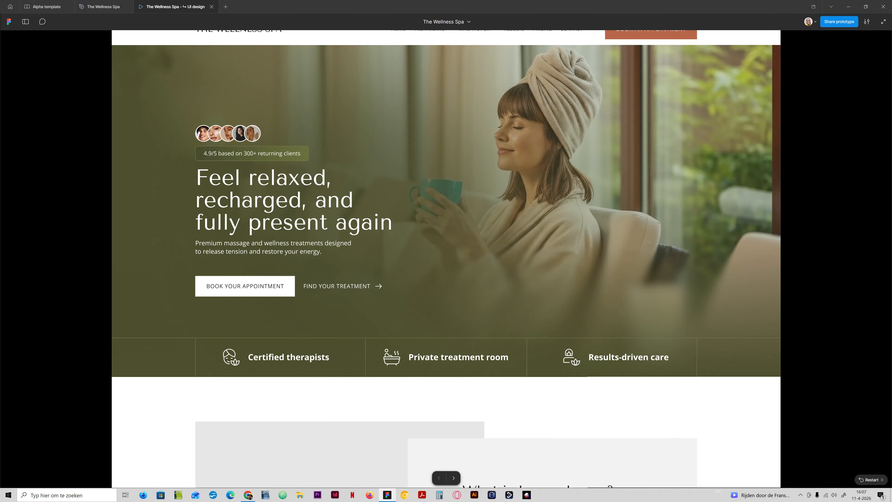
key("Right")
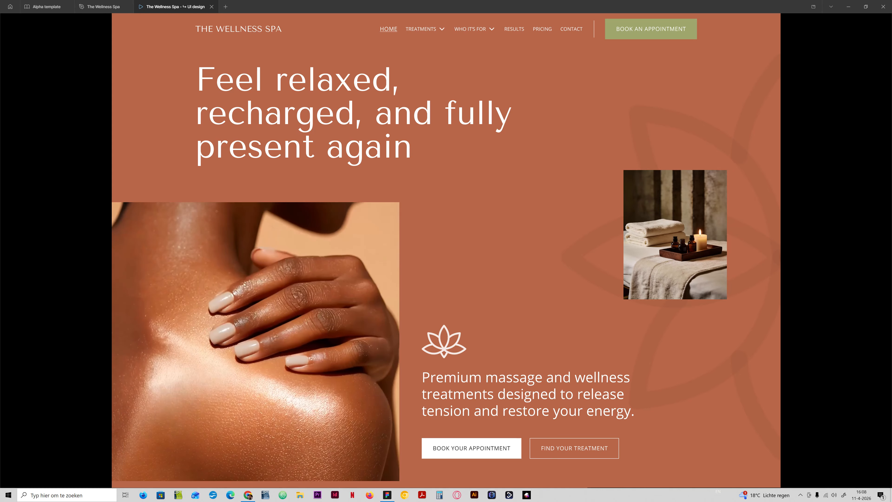
key("Right")
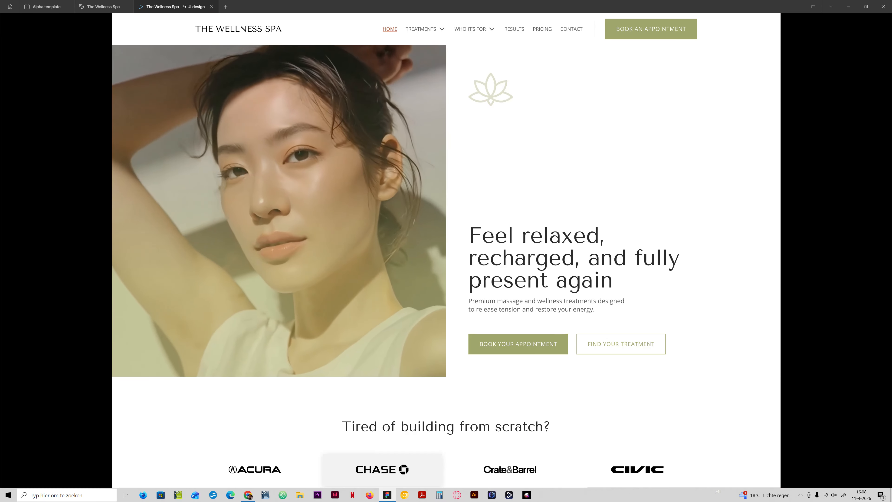
key("Right")
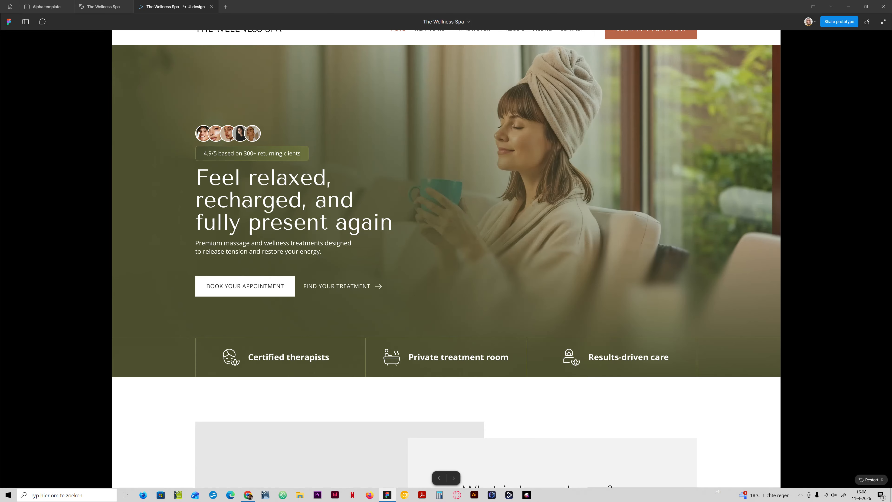
key("Right")
key("Right")
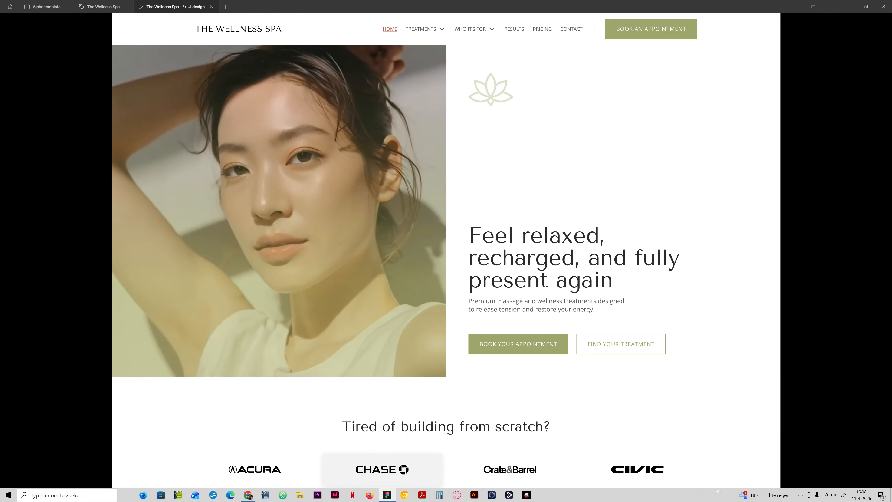
key("Right")
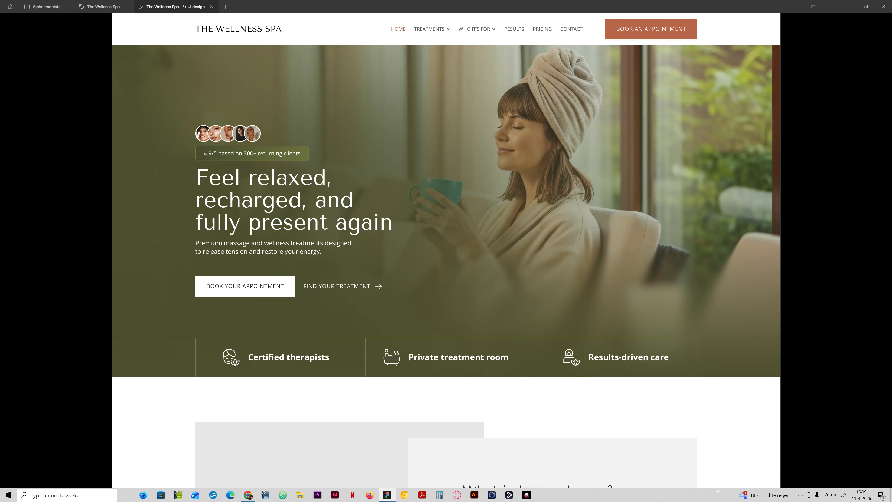
key("Right")
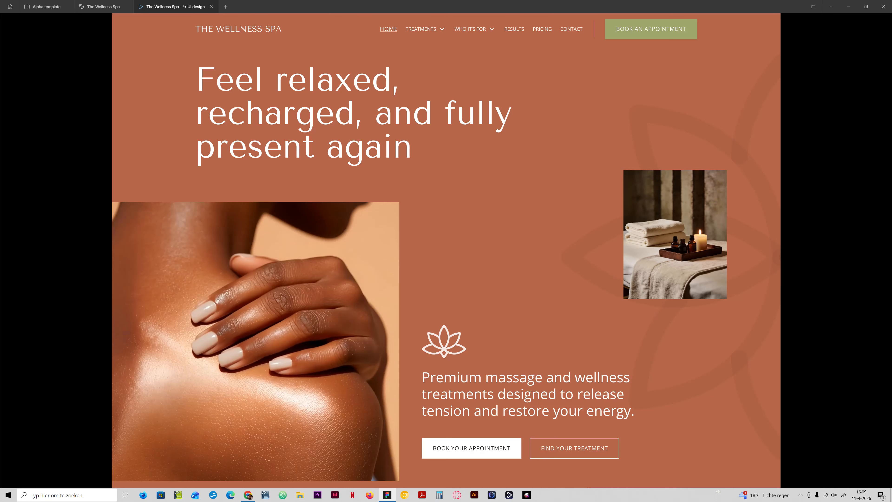
key("Right")
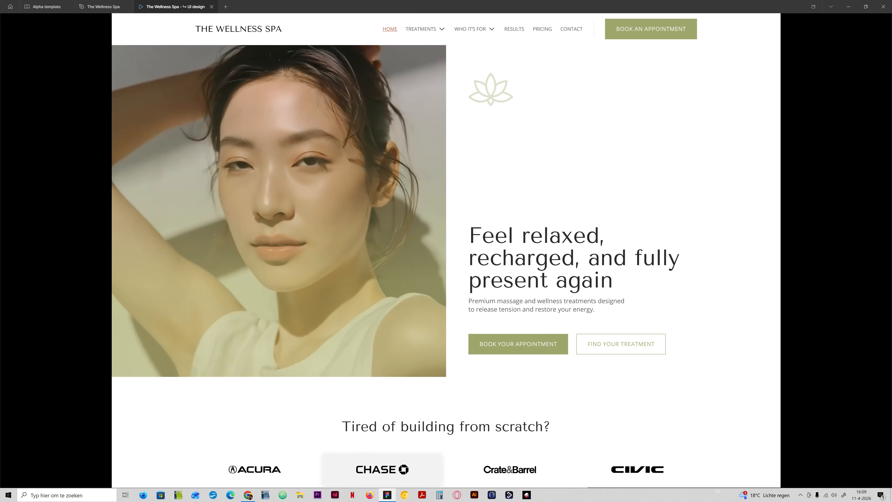
Return to the design file and place a copy of Desktop v2's Ratings cover on the empty canvas above that frame
key("ctrl+shift+Tab")
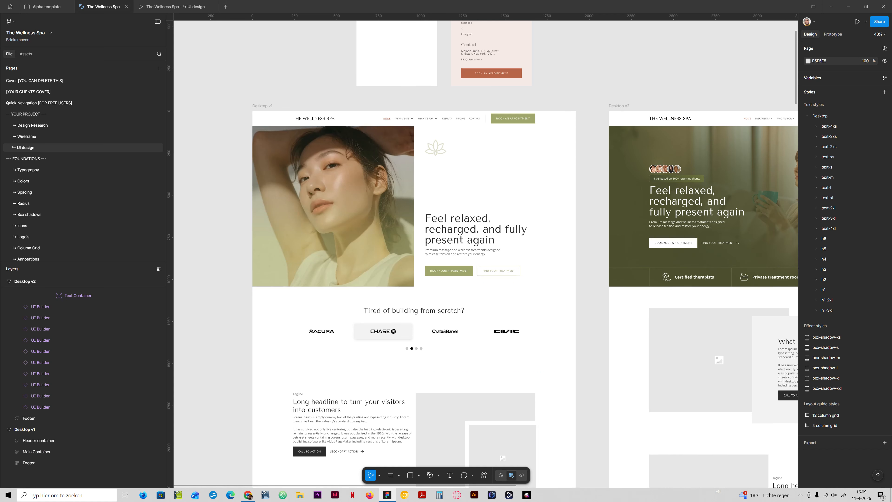
left_click_drag(685, 168, 447, 203)
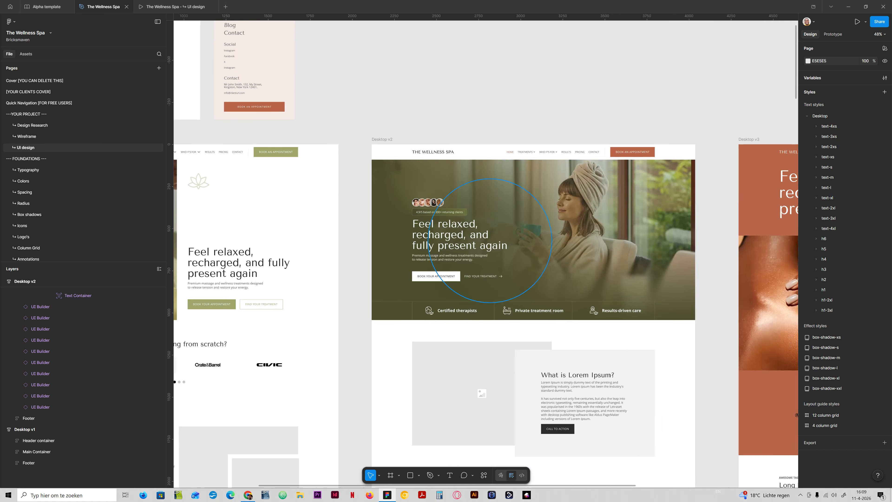
scroll(447, 202, "up", 5)
double_click(447, 262)
double_click(447, 262)
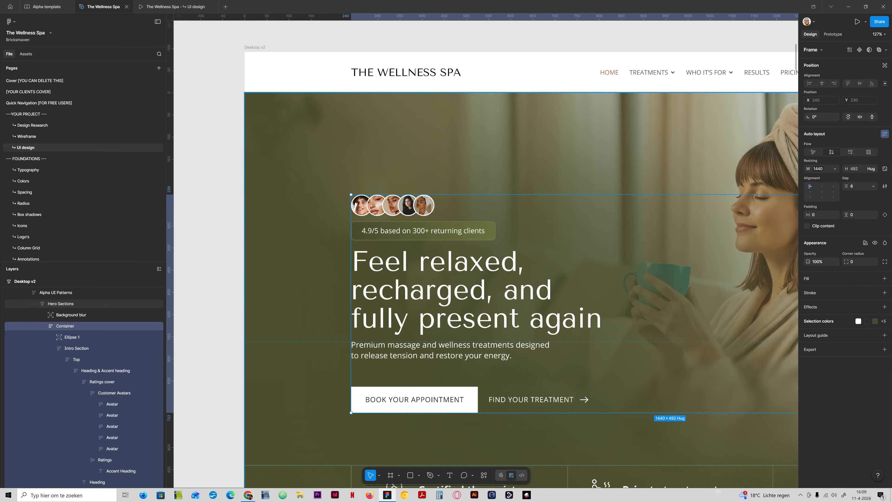
double_click(447, 261)
double_click(447, 262)
double_click(423, 231)
double_click(423, 230)
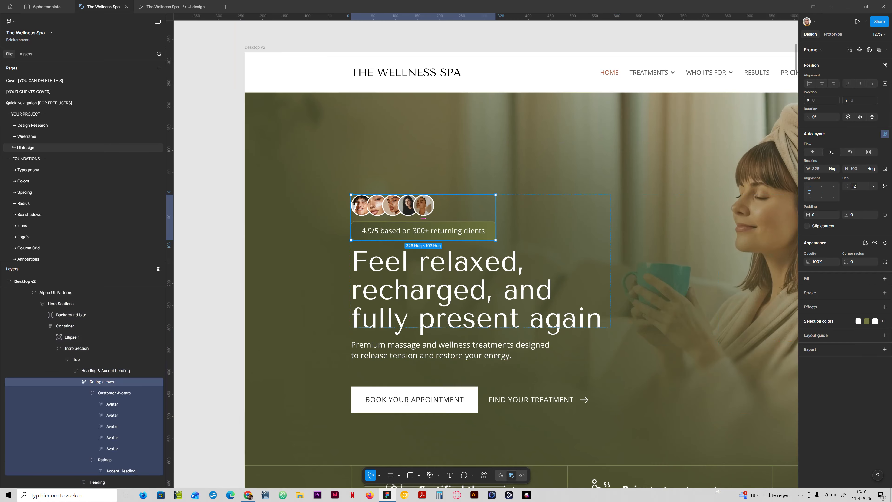
scroll(453, 229, "up", 2)
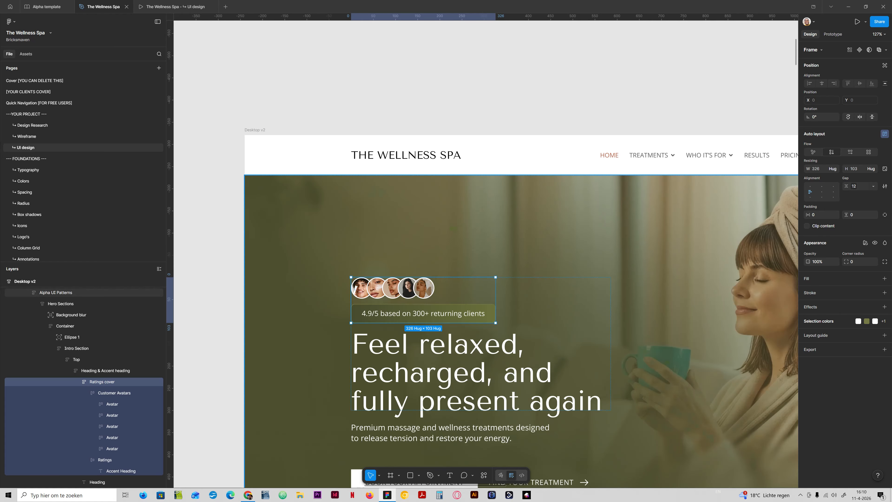
key("minus")
key("minus")
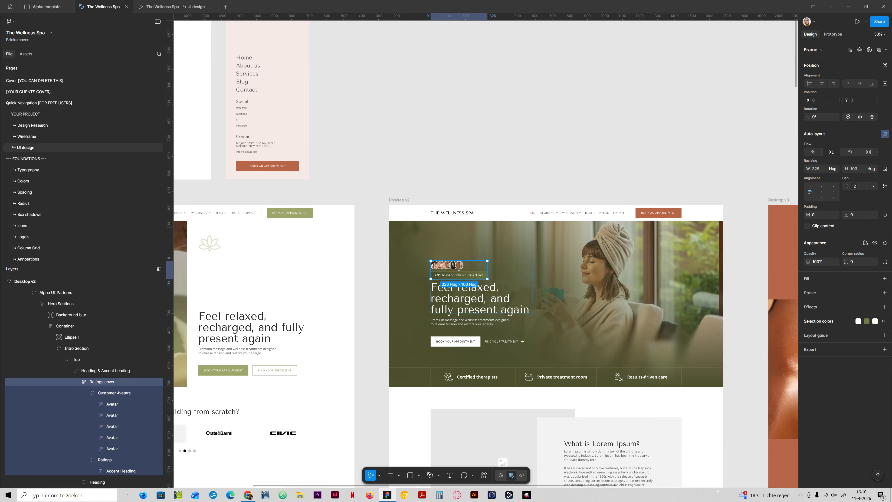
left_click_drag(460, 269, 459, 97)
scroll(459, 97, "up", 2)
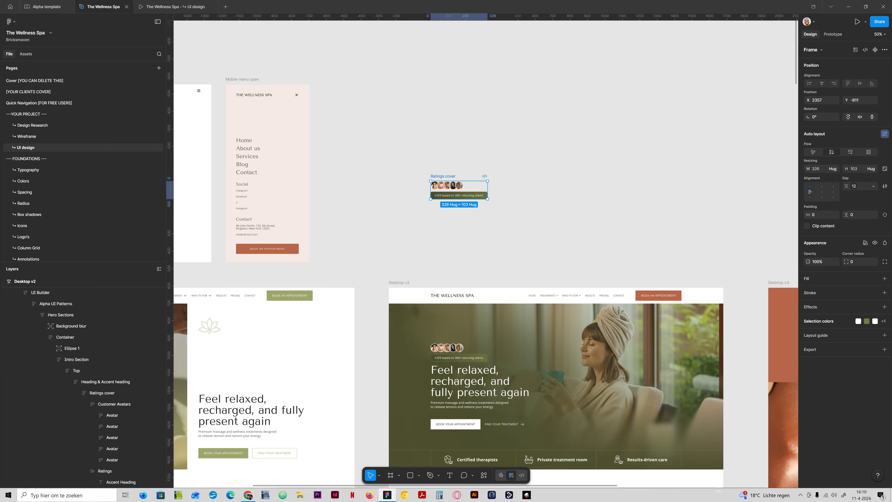
Turn the copied Ratings cover frame into a component
right_click(479, 189)
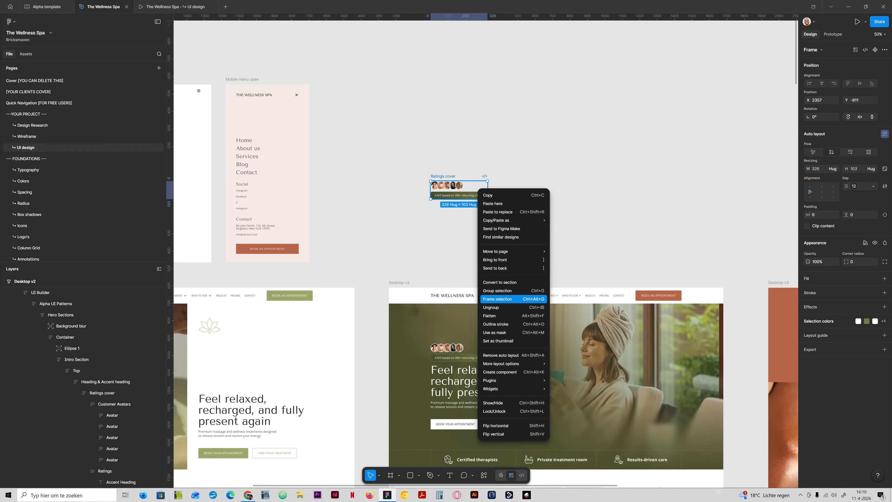
key("Escape")
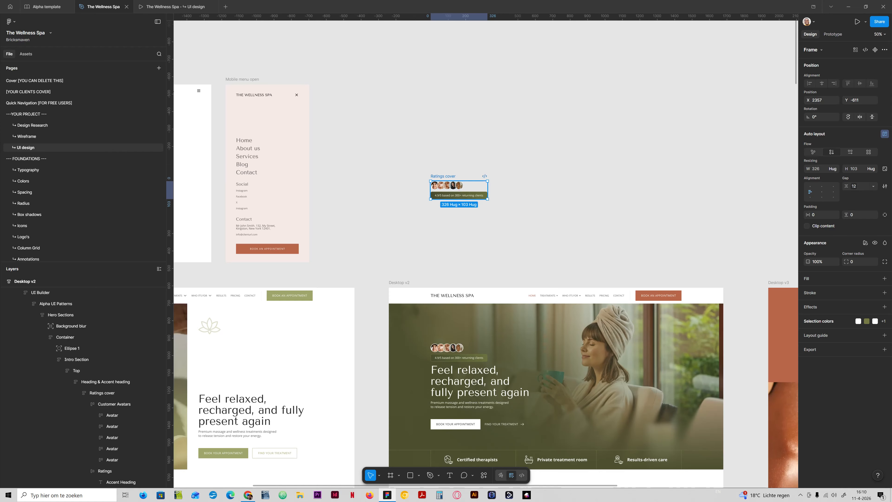
right_click(475, 185)
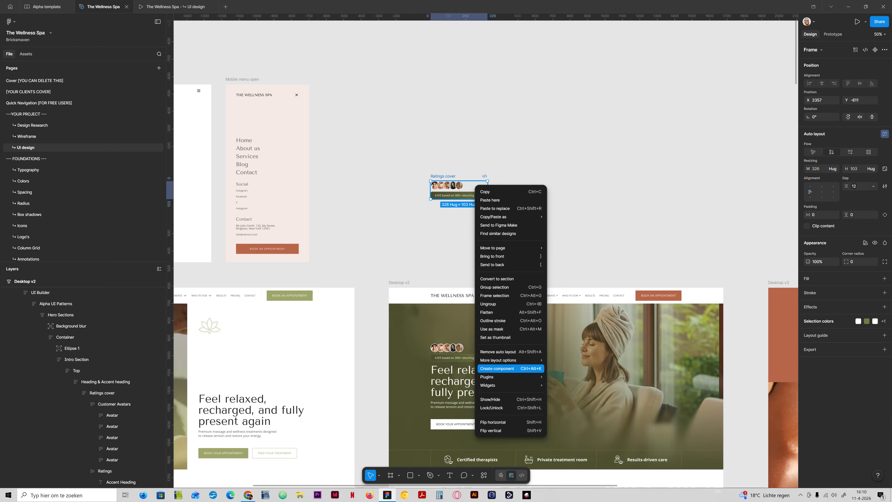
mouse_move(509, 360)
key("Escape")
left_click_drag(420, 156, 521, 232)
key("ctrl+alt+k")
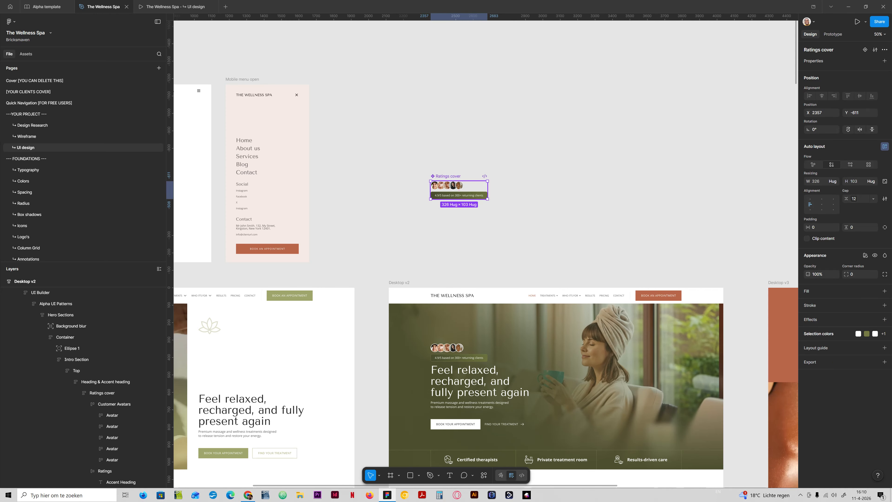
Examine the Customer Avatars, Avatar and Accent Heading layers nested inside the Ratings cover component and the available layer options
scroll(84, 386, "down", 5)
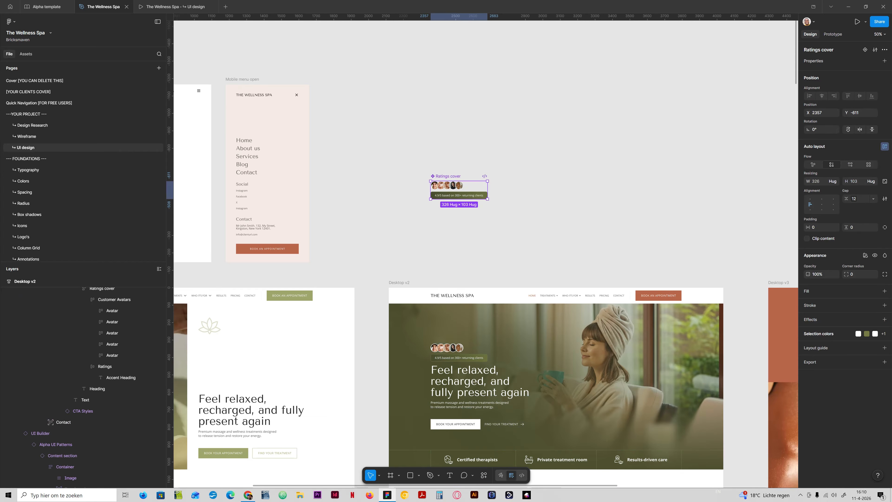
double_click(459, 195)
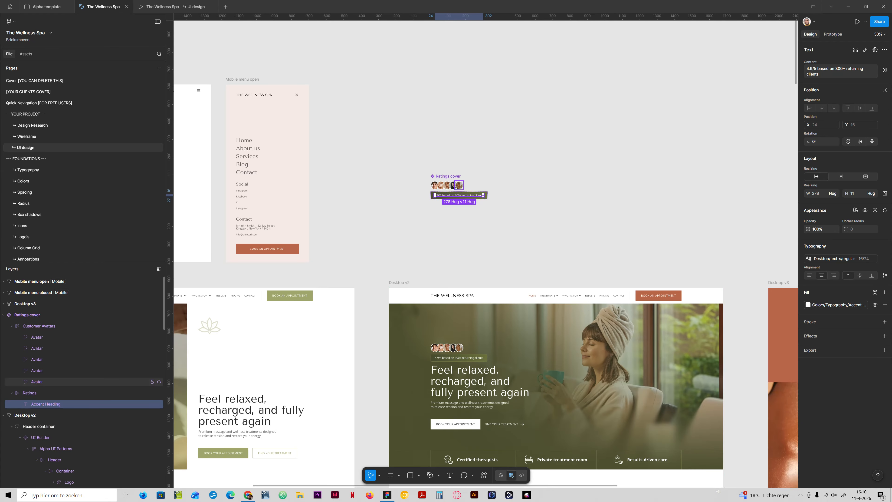
left_click(39, 326)
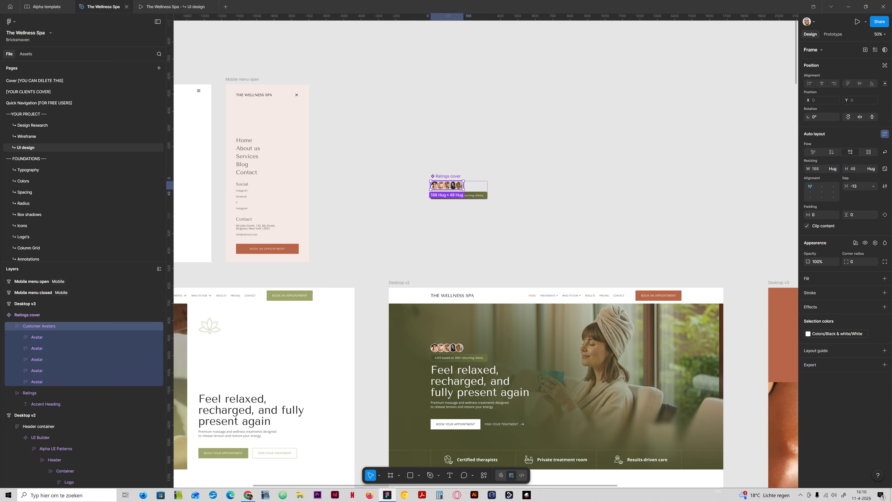
key("shift+2")
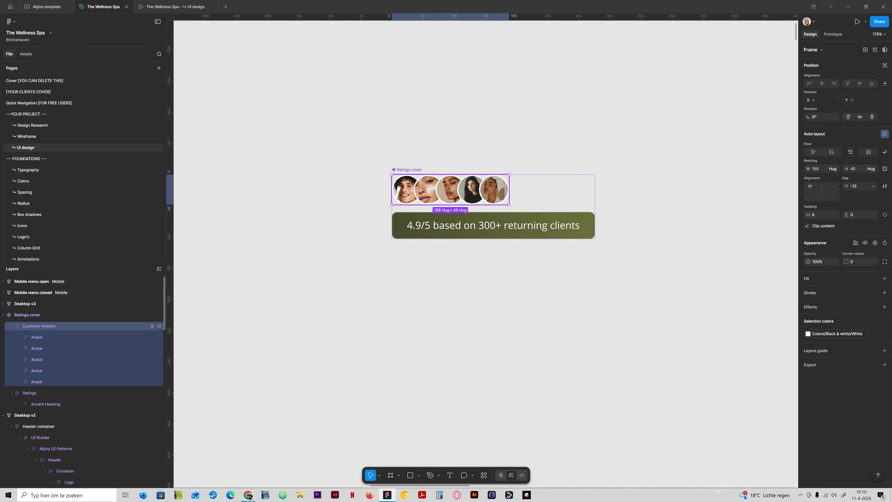
right_click(45, 325)
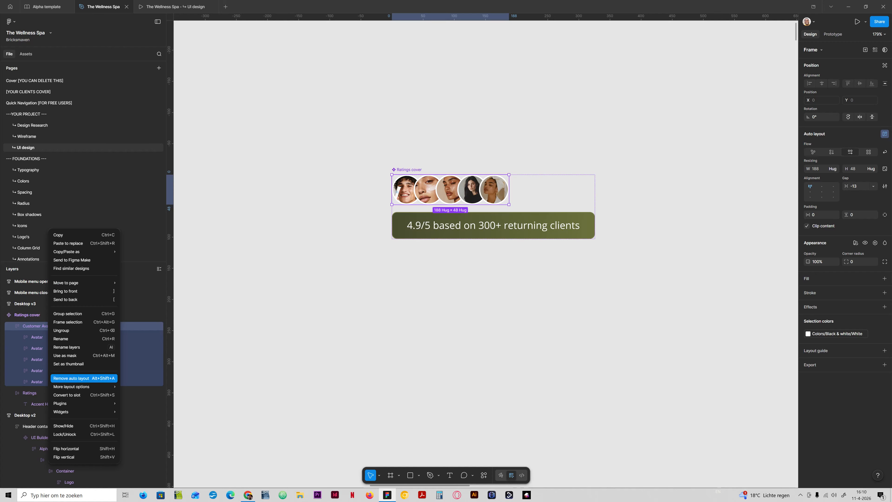
right_click(32, 376)
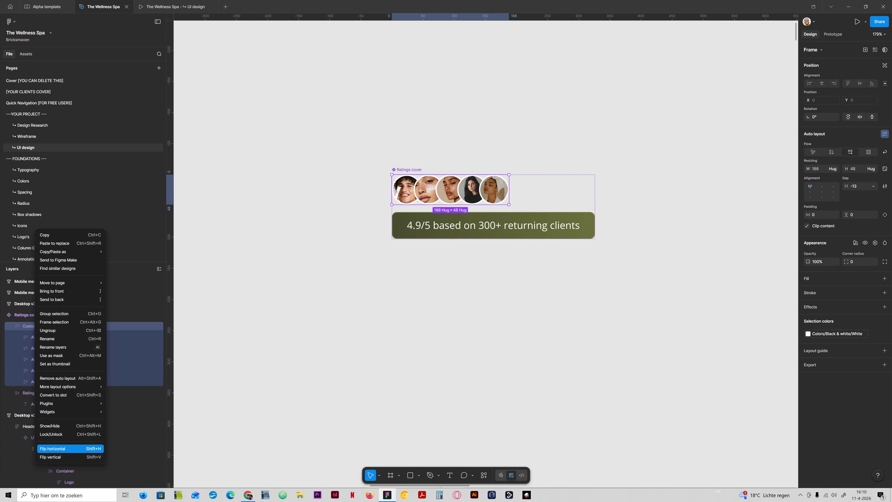
key("Escape")
left_click(53, 337)
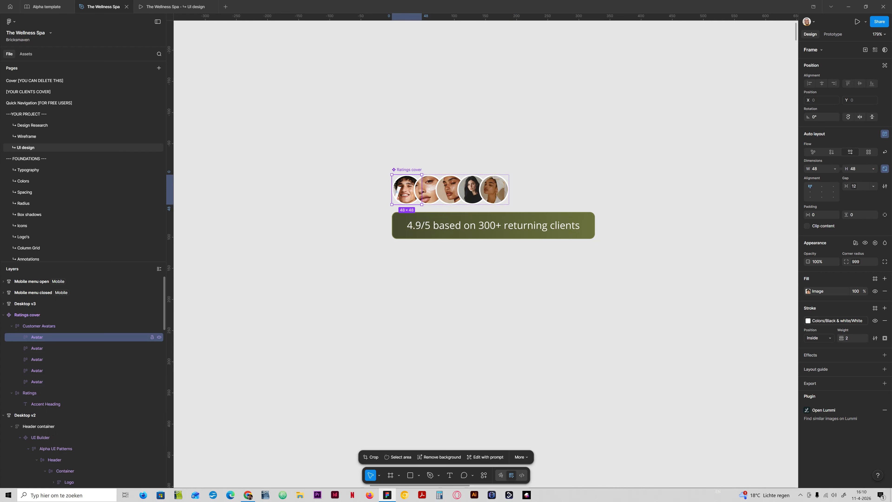
left_click(39, 325)
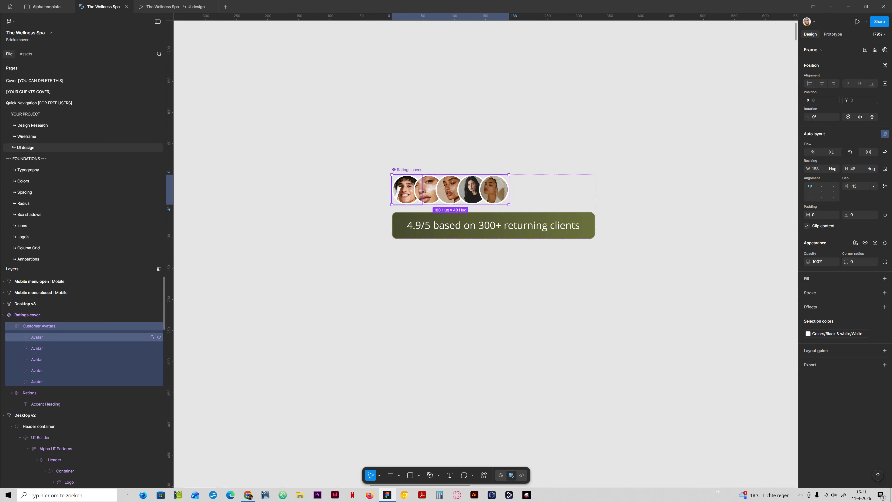
left_click(53, 337)
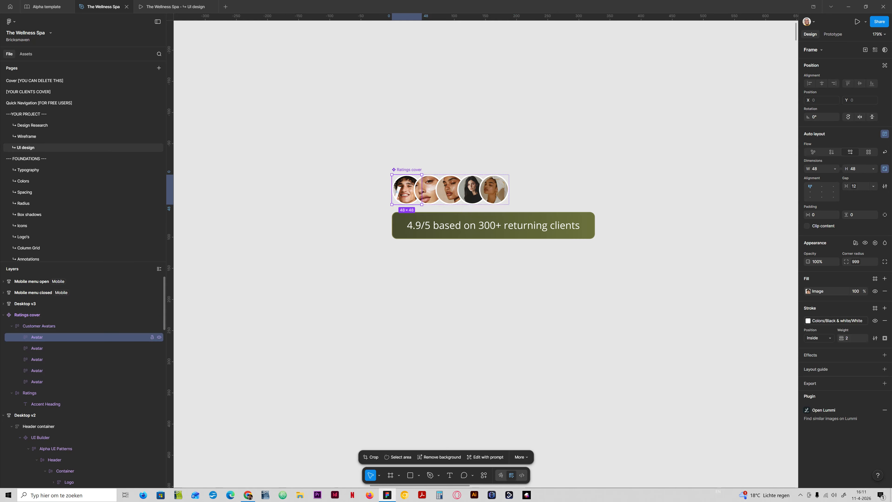
left_click(39, 326)
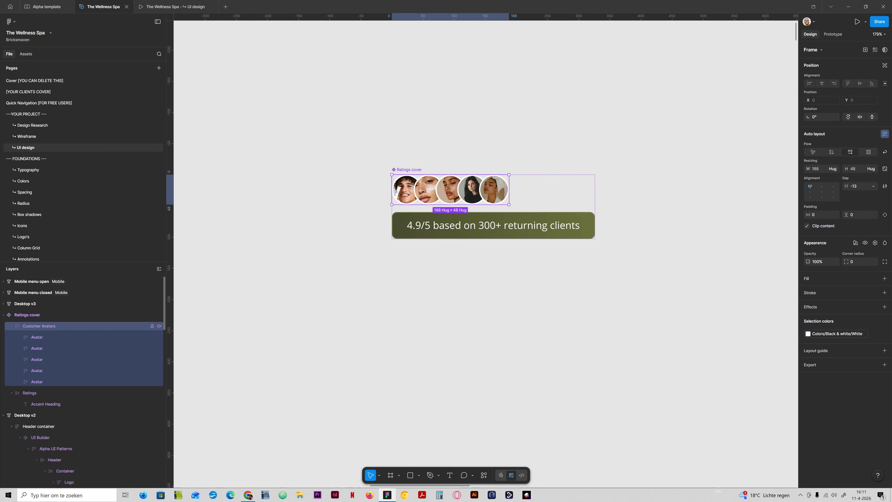
Undo the conversion of the copied Ratings cover into a component
key("ctrl+z")
key("ctrl+z")
key("ctrl+z")
key("ctrl+z")
key("ctrl+z")
key("ctrl+z")
key("ctrl+z")
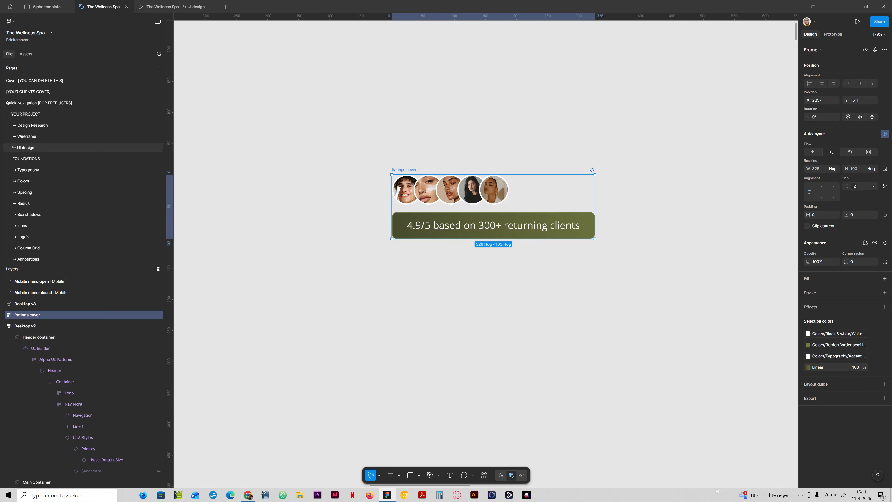
Turn the Ratings badge and the Customer Avatars frame inside the copied Ratings cover into separate components
left_click(4, 315)
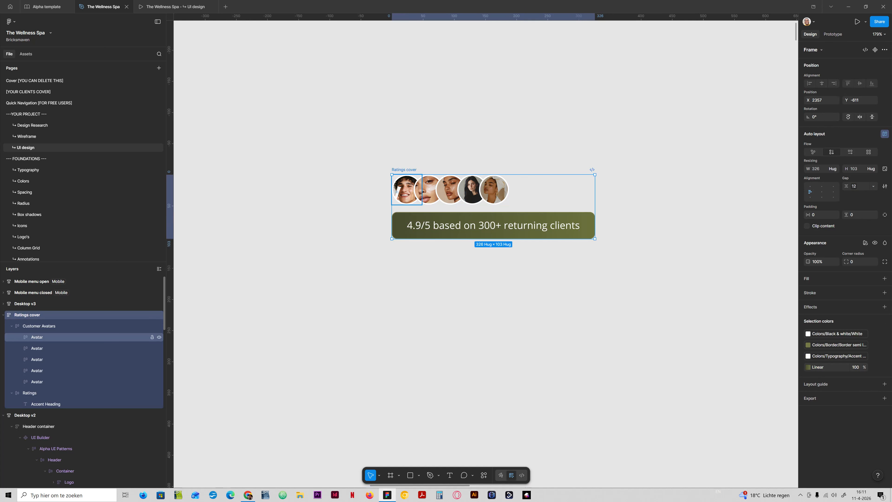
left_click(493, 225)
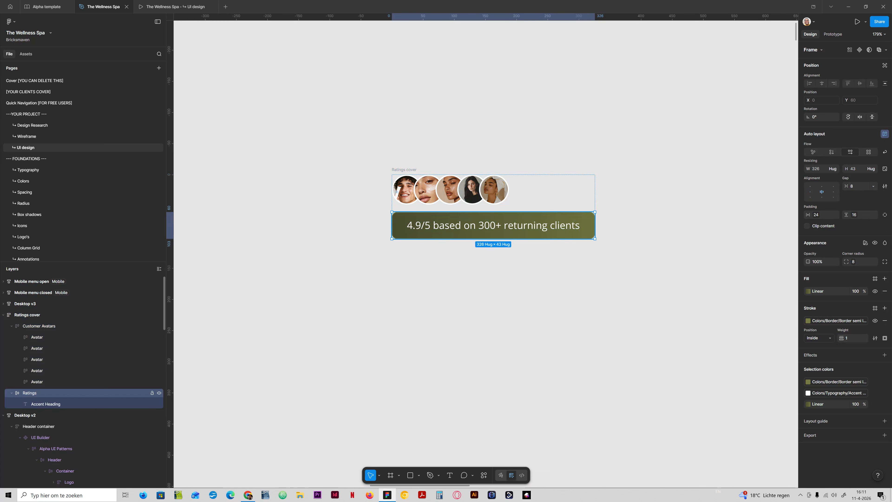
key("ctrl+alt+k")
left_click(38, 326)
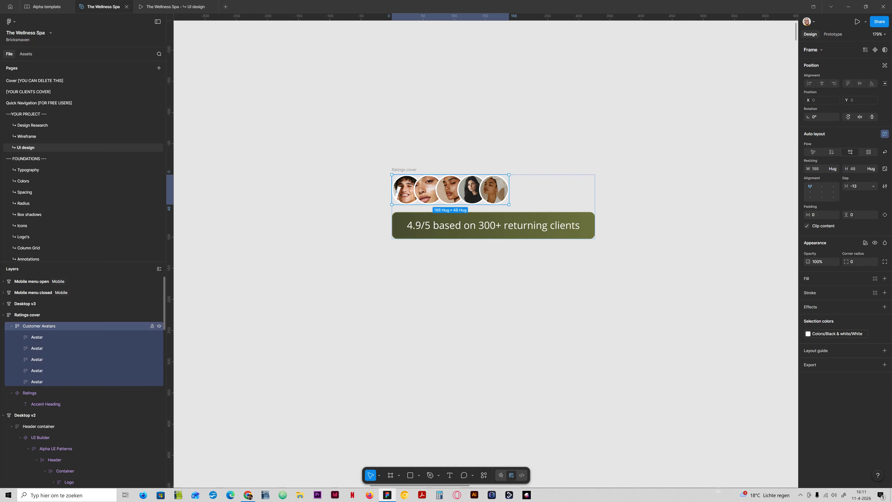
key("ctrl+alt+k")
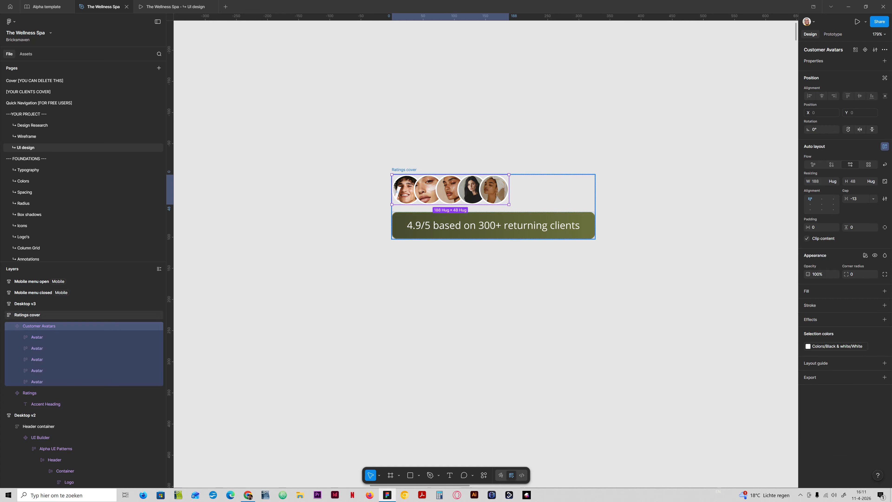
left_click(53, 381)
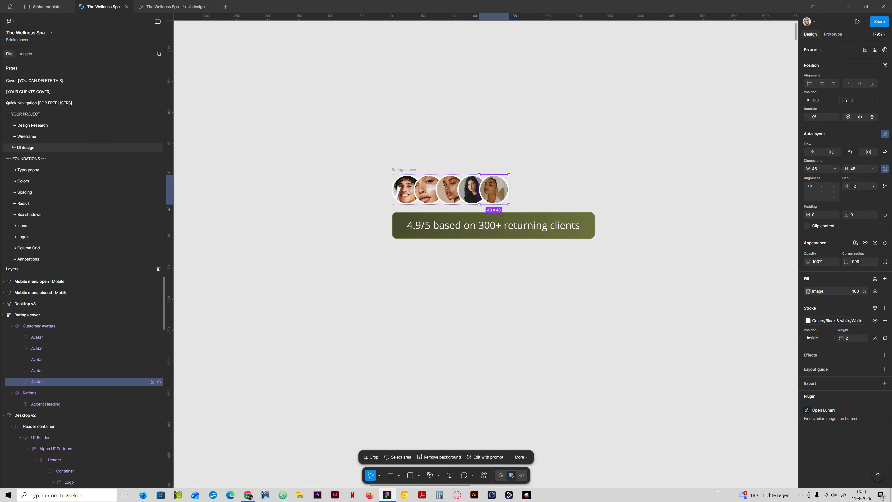
key("ctrl+d")
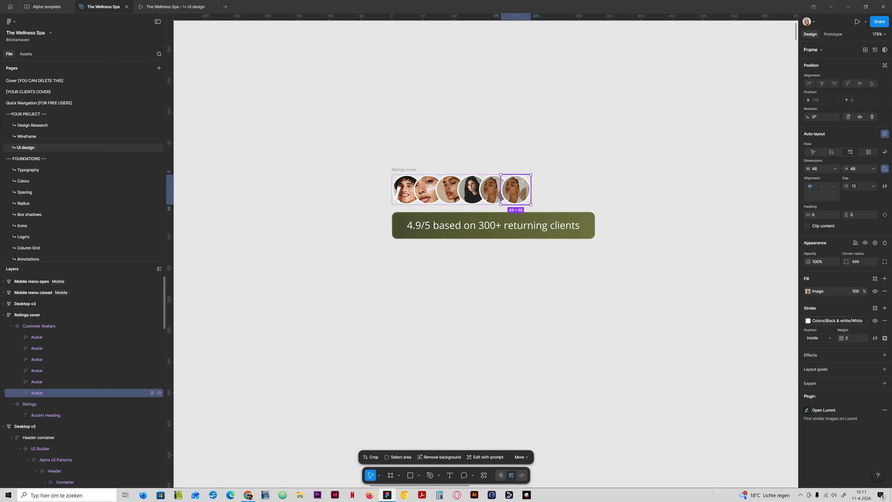
key("ctrl+z")
Add a new empty 100 × 100 frame and nest it as the last layer of the Customer Avatars component
left_click(53, 325)
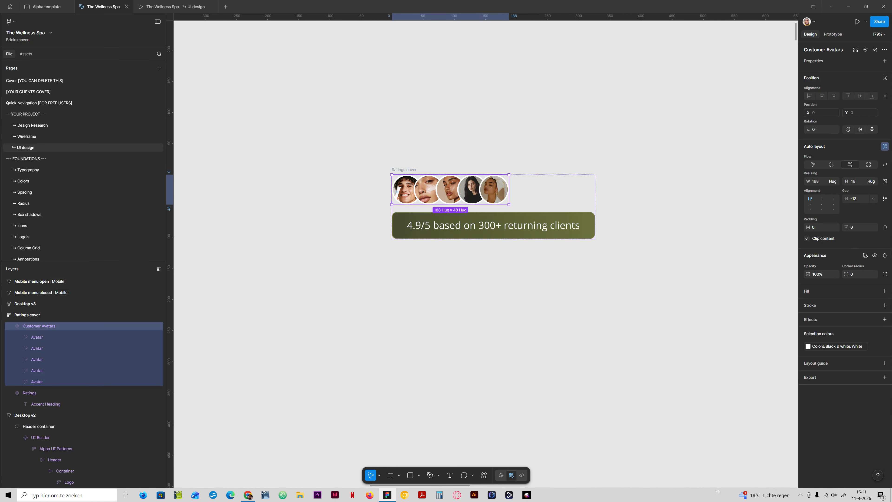
left_click(390, 475)
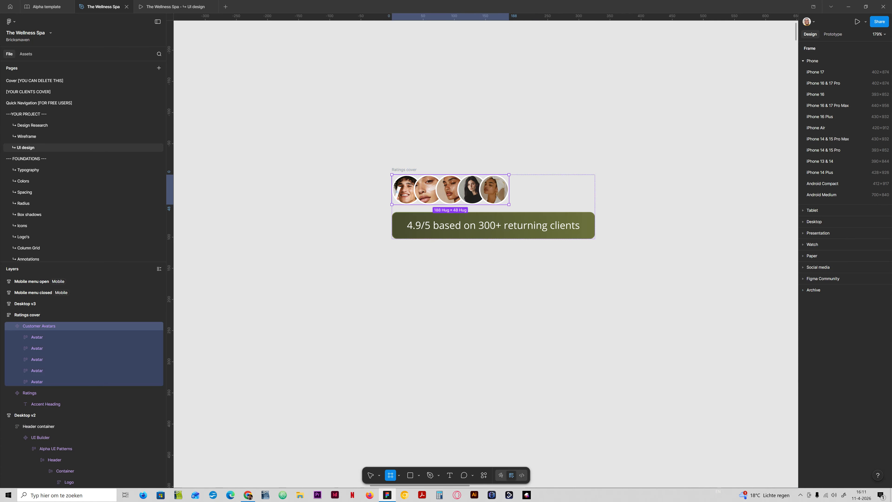
left_click(527, 185)
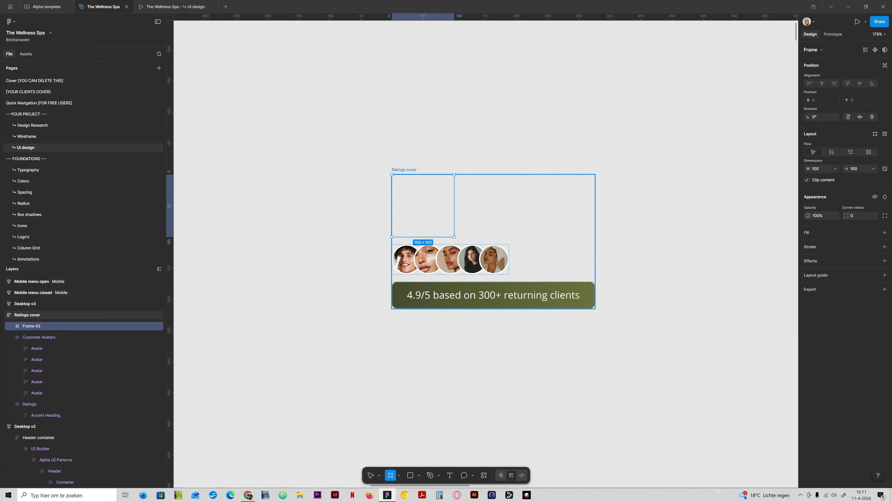
left_click_drag(31, 326, 37, 377)
left_click(40, 392)
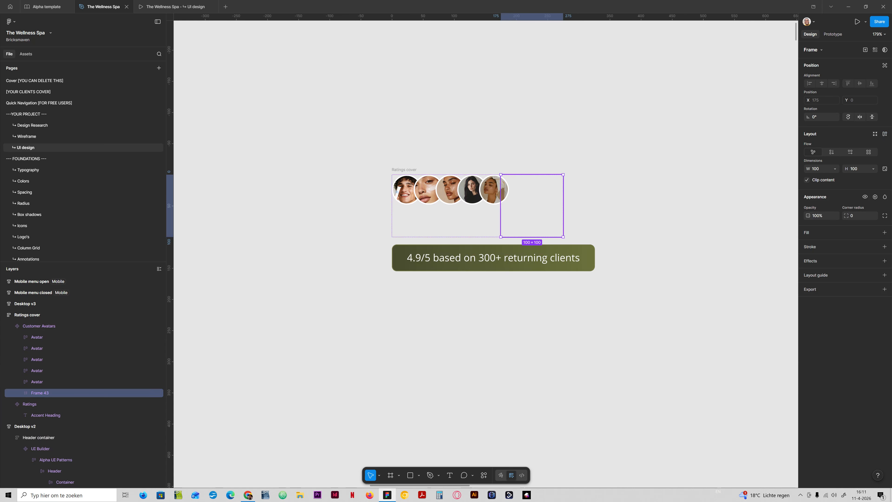
Resize the new frame in Customer Avatars to 48 × 48 and turn off its content clipping
left_click(37, 381)
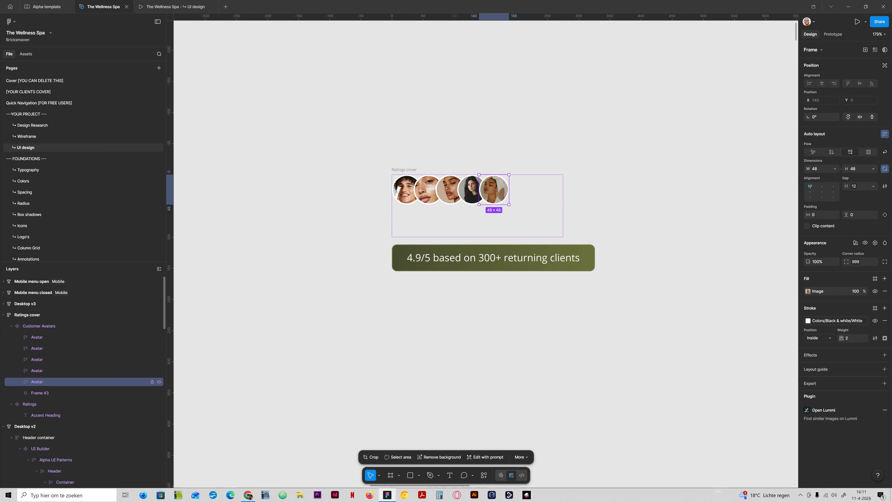
left_click(39, 393)
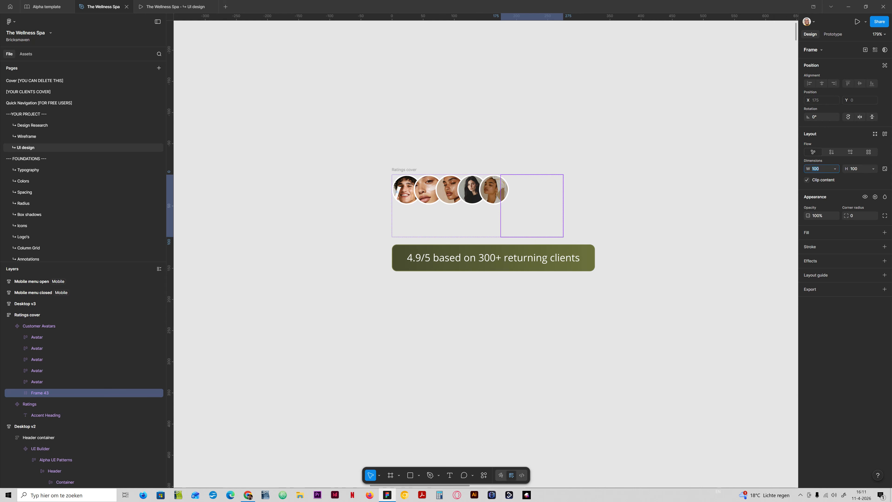
key("Tab")
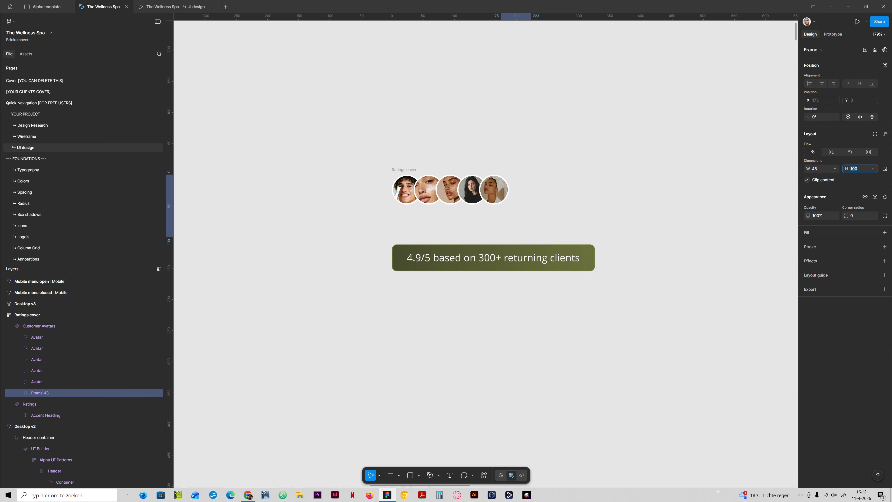
key("Return")
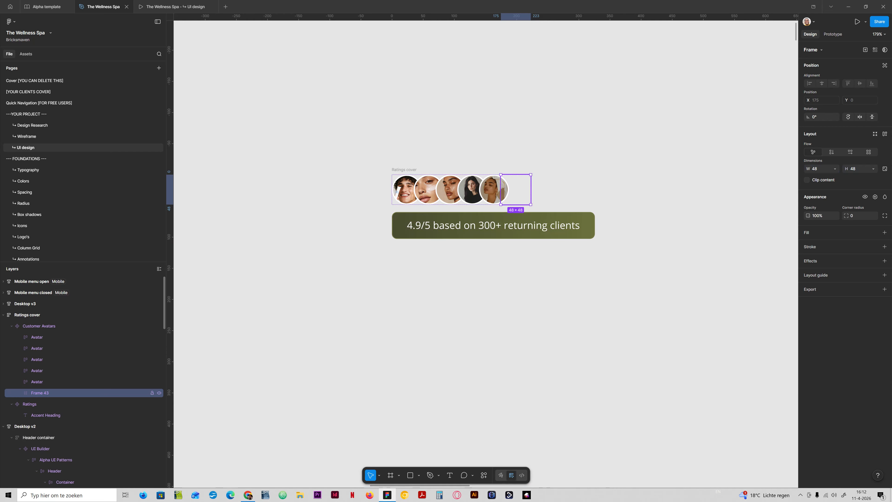
Convert the empty 48 × 48 frame into a slot property named "Avatar slot"
left_click(865, 50)
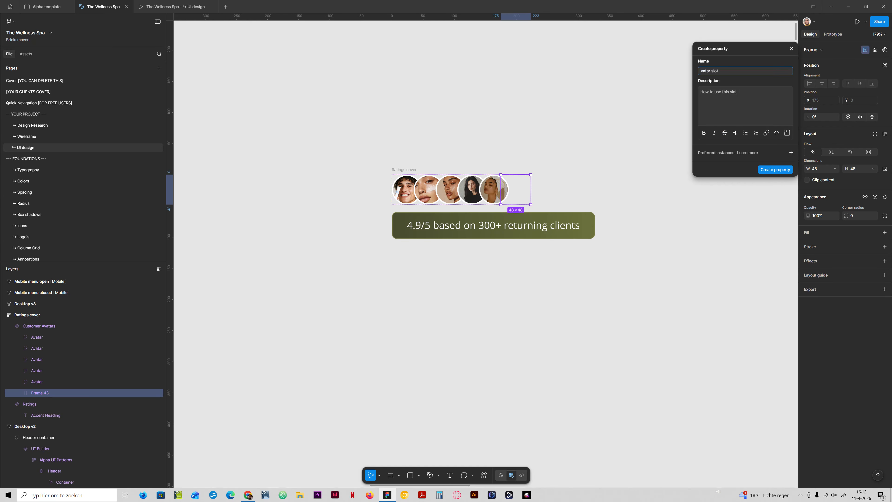
type("A")
left_click(739, 93)
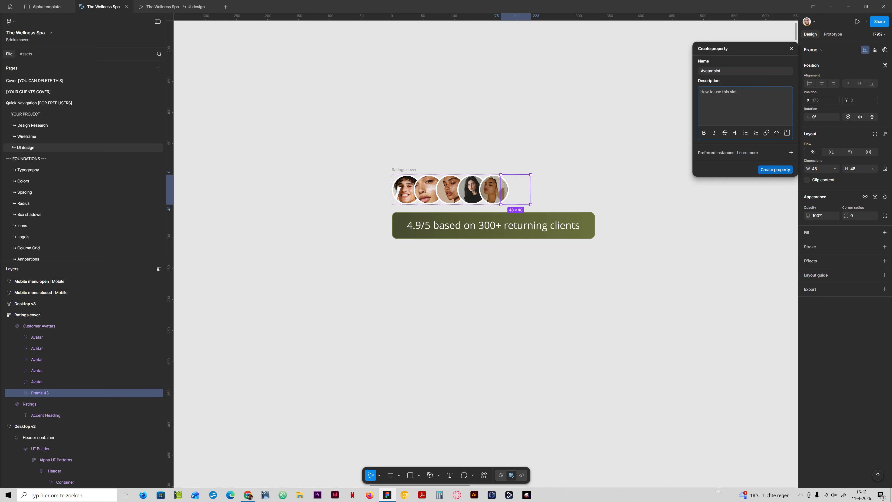
left_click(775, 169)
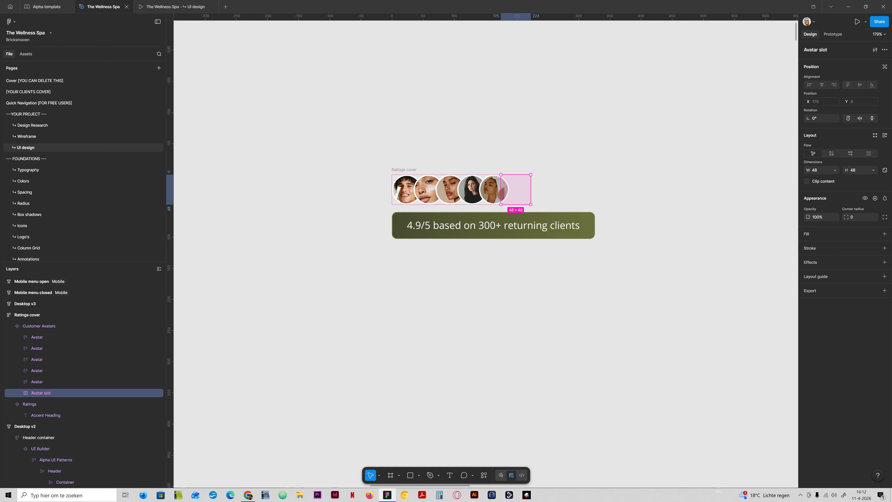
Copy the last avatar out above the Ratings cover and turn the copy into its own component
left_click(37, 381)
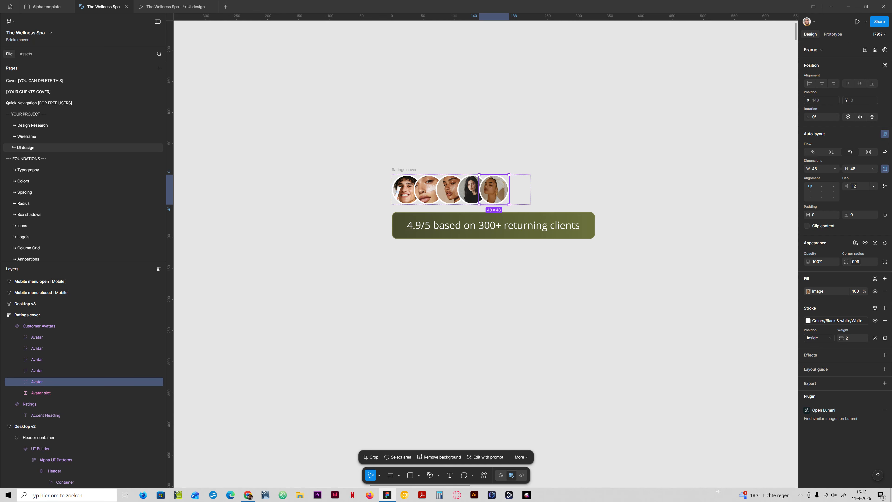
left_click_drag(494, 190, 494, 134)
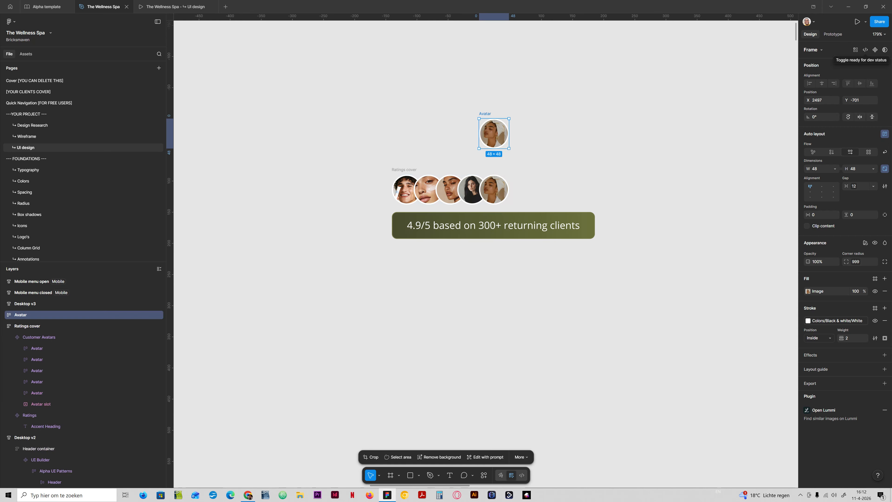
left_click(875, 49)
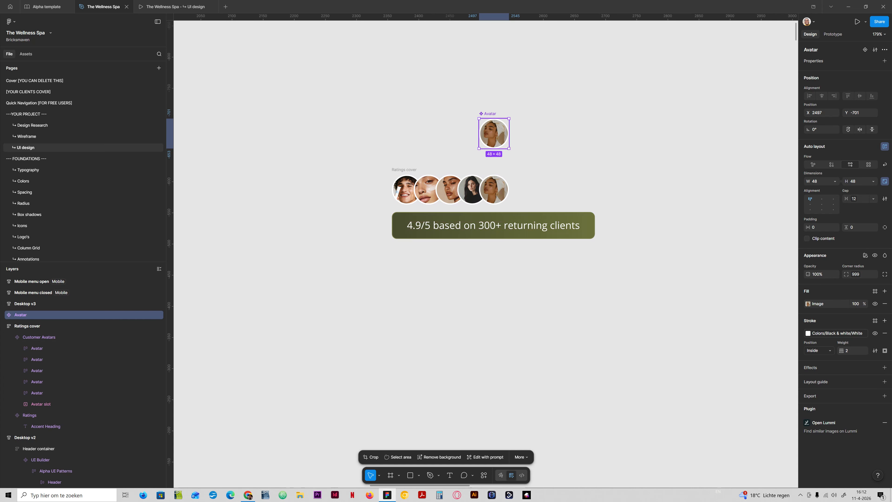
Replace the five original avatars in Customer Avatars with one instance of the new Avatar component, keeping the Avatar slot
left_click_drag(494, 133, 561, 134, "alt")
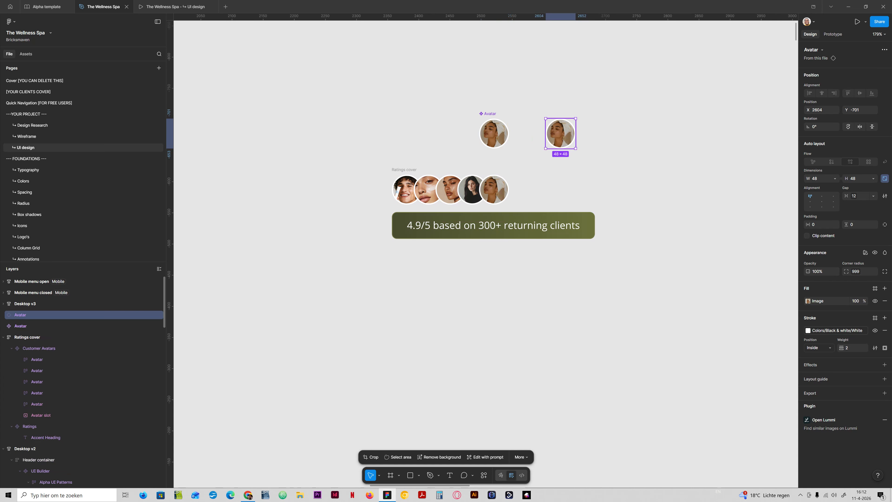
left_click_drag(39, 315, 38, 354)
left_click(39, 359)
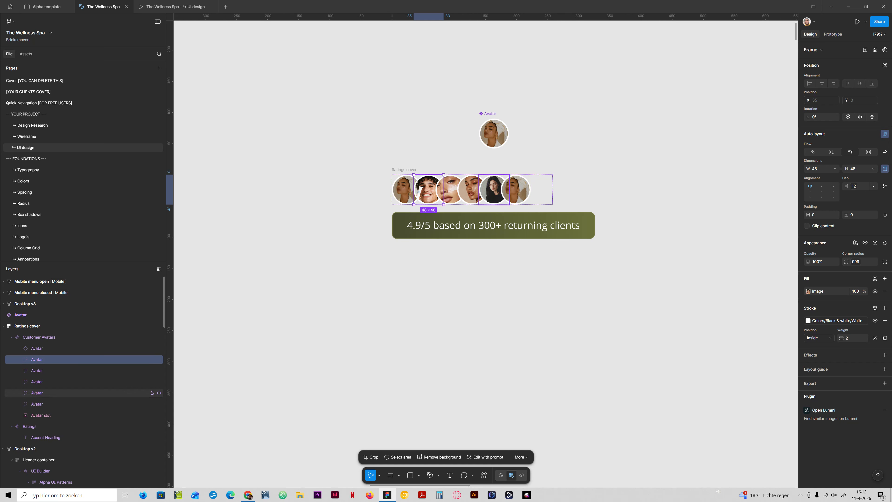
left_click(70, 404, "shift")
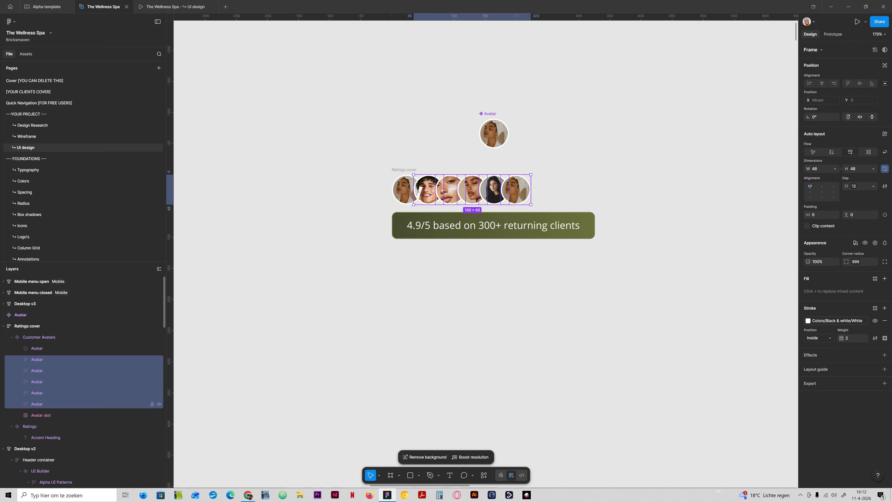
key("Delete")
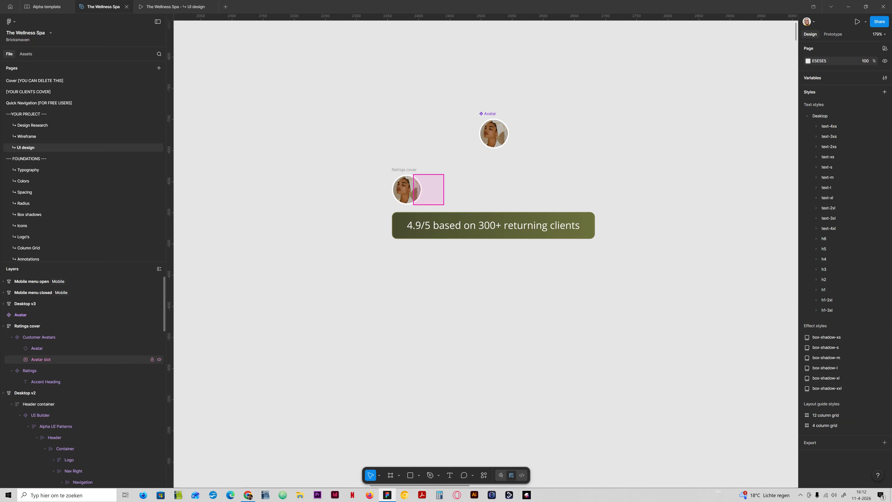
Duplicate the Avatar instance inside Customer Avatars four times so the row holds five avatars
left_click(70, 348)
key("ctrl+d")
key("ctrl+d")
key("ctrl+d")
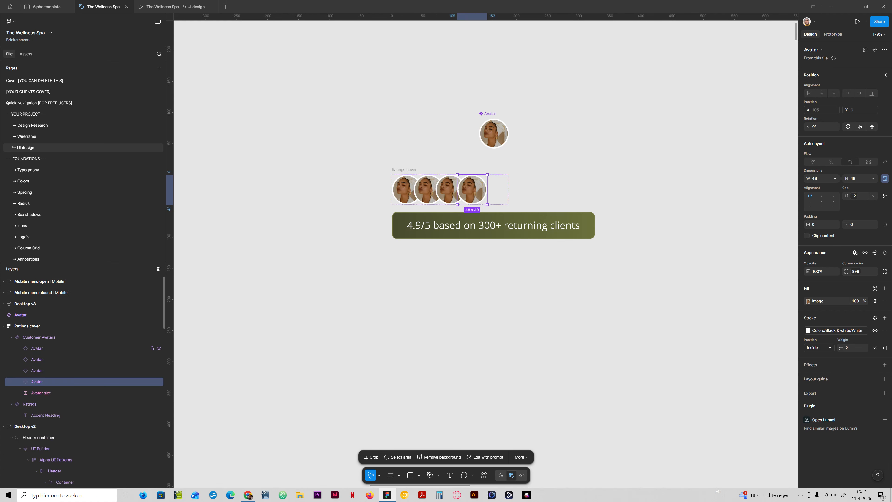
key("ctrl+d")
Open the Lummi plugin for the second avatar and place its window clear of the Ratings cover
left_click(426, 189)
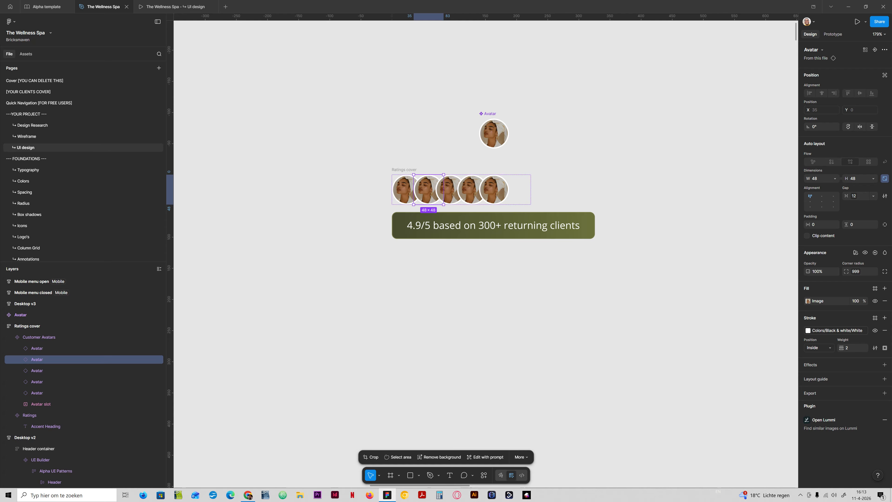
left_click(10, 21)
mouse_move(35, 59)
mouse_move(35, 114)
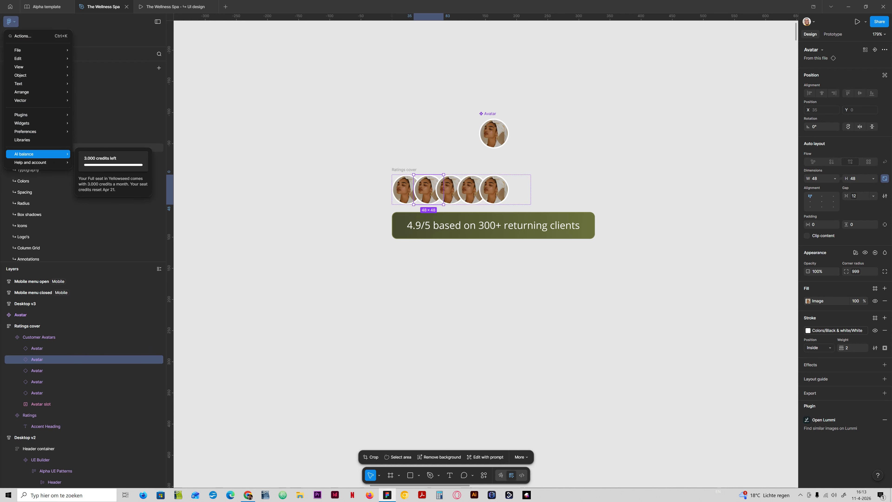
mouse_move(38, 84)
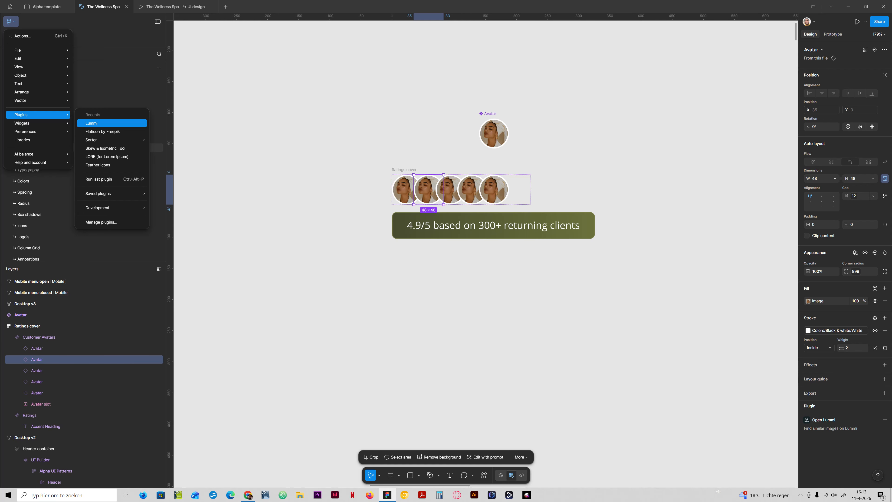
left_click(98, 123)
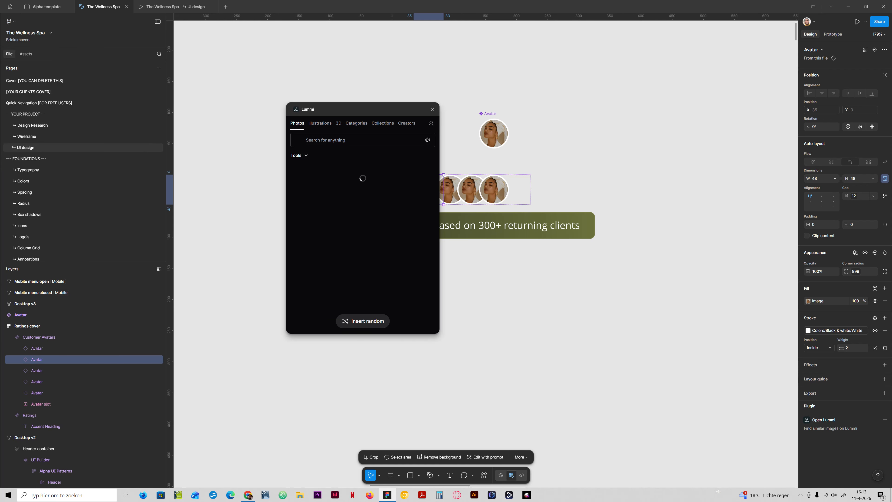
left_click_drag(325, 108, 253, 81)
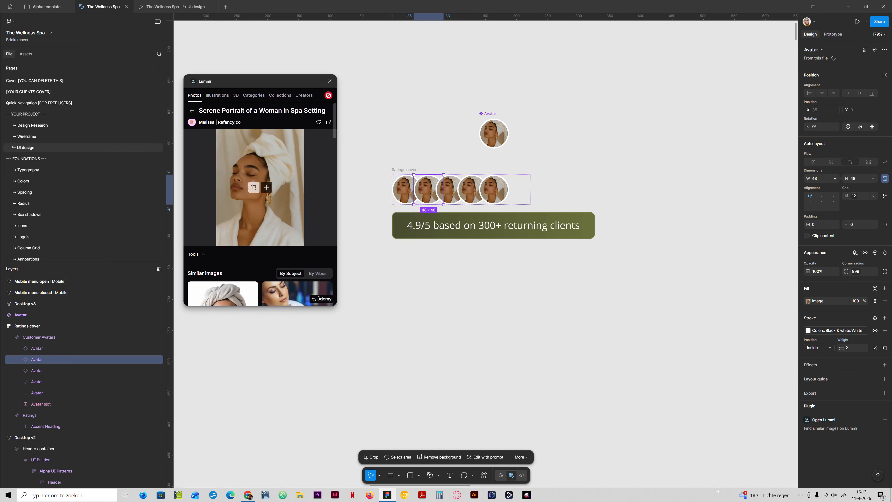
Fill the second avatar with Lummi's portrait of the woman with braids and the third with the woman holding her face
scroll(253, 190, "down", 3)
scroll(260, 211, "down", 2)
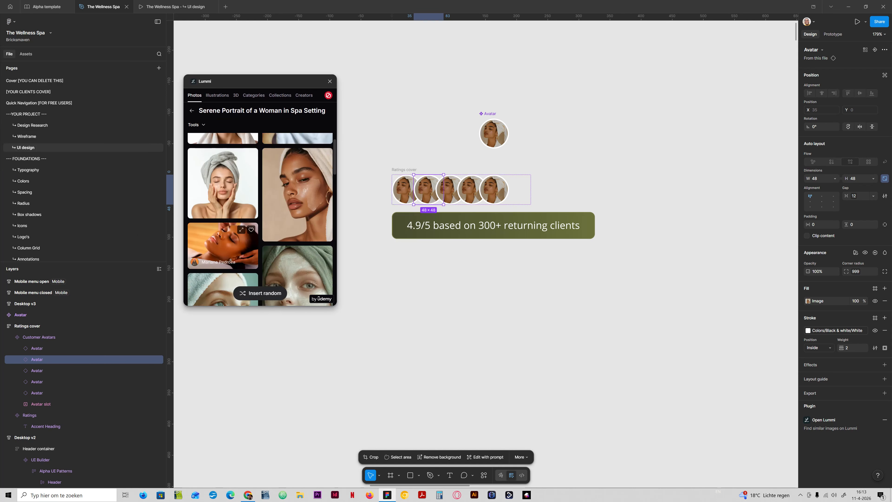
scroll(260, 211, "up", 4)
scroll(260, 211, "down", 8)
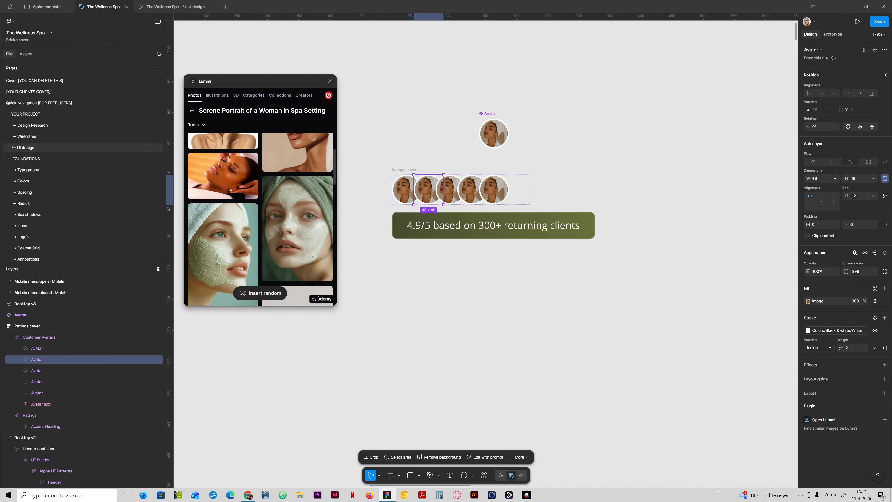
left_click(297, 174)
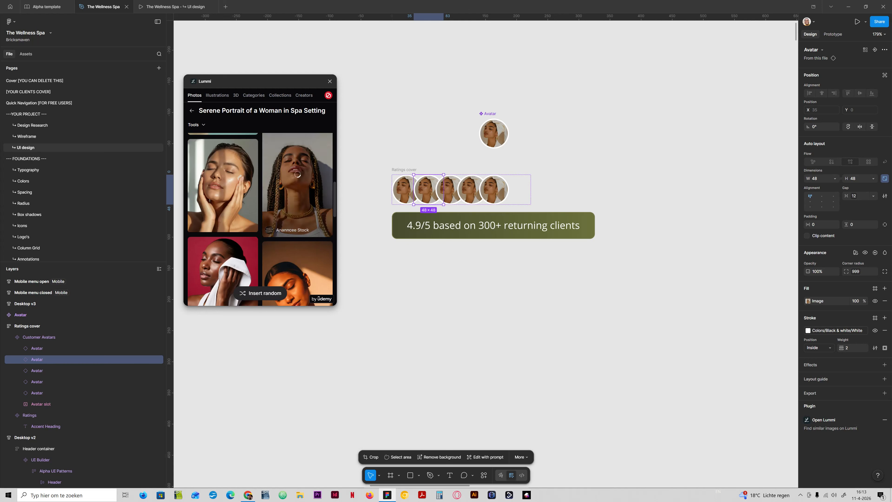
key("Tab")
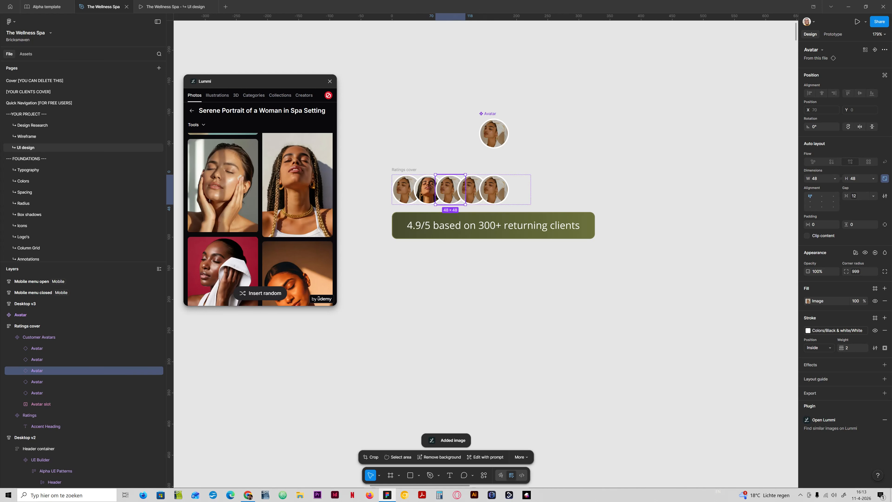
left_click(222, 185)
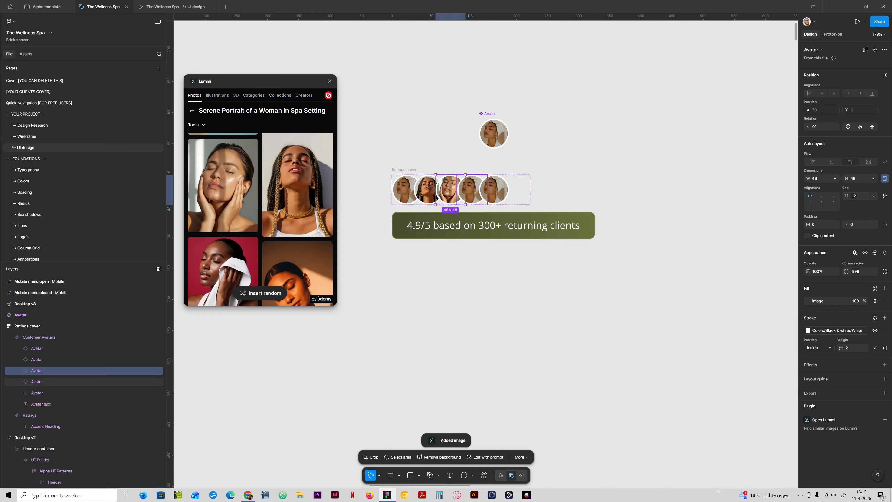
Fill the fourth avatar with Lummi's portrait of the curly-haired woman with hoop earrings on a coral background
key("Tab")
scroll(222, 225, "down", 4)
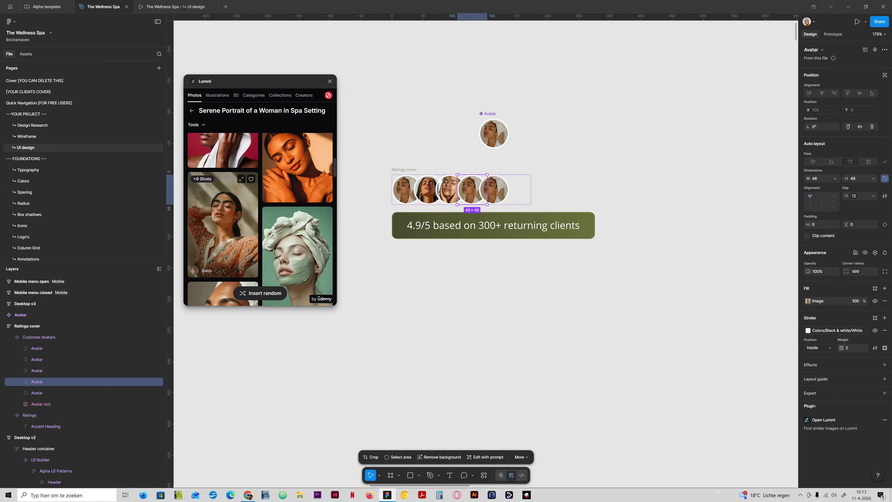
scroll(262, 220, "down", 5)
scroll(262, 219, "down", 5)
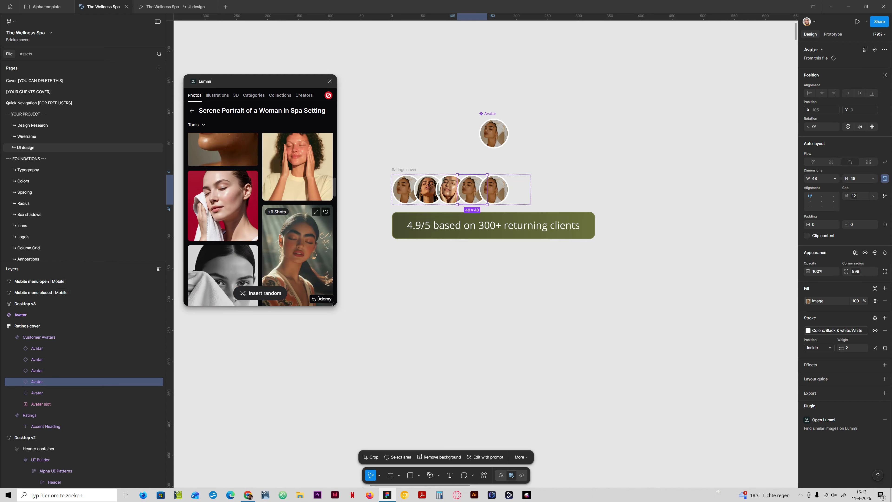
scroll(297, 219, "down", 5)
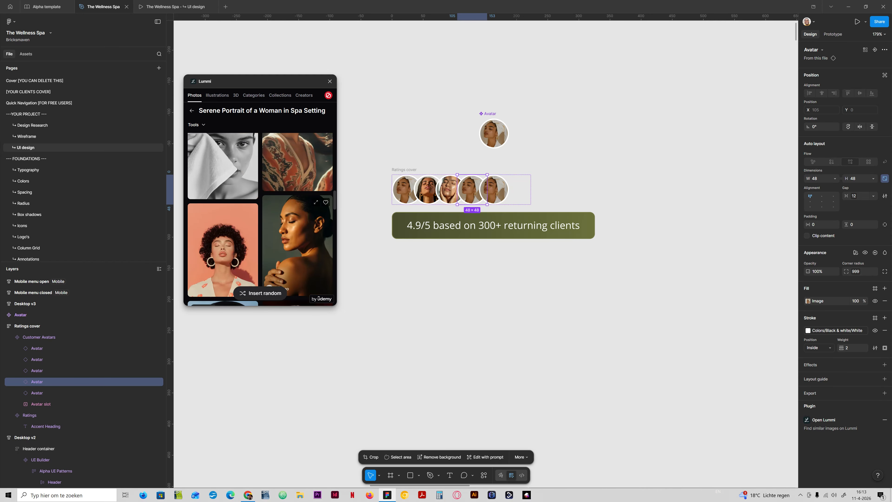
scroll(297, 211, "down", 2)
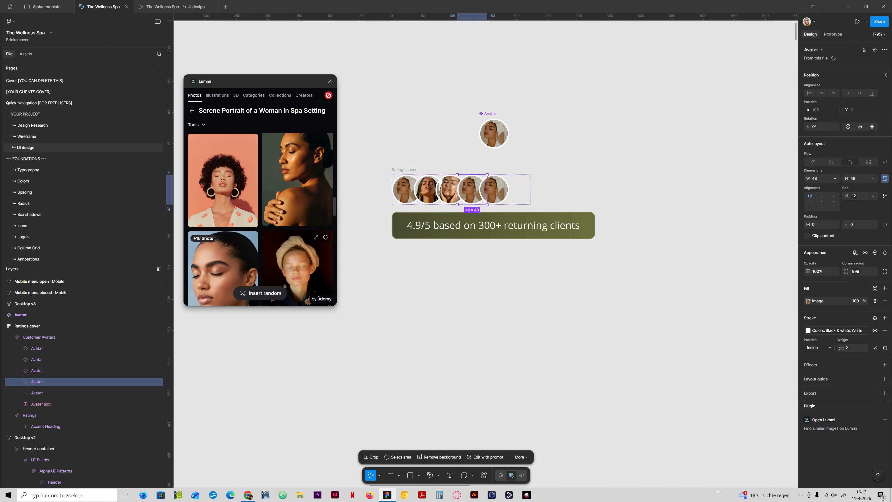
left_click(223, 179)
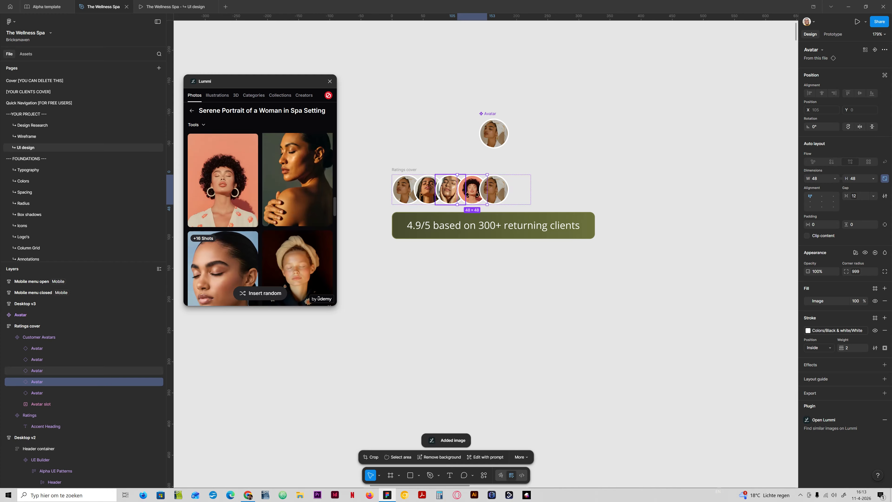
Fill the fifth avatar with Lummi's portrait of the woman with dark wavy hair against a dark olive background
left_click(493, 190)
scroll(297, 218, "down", 3)
scroll(297, 218, "down", 6)
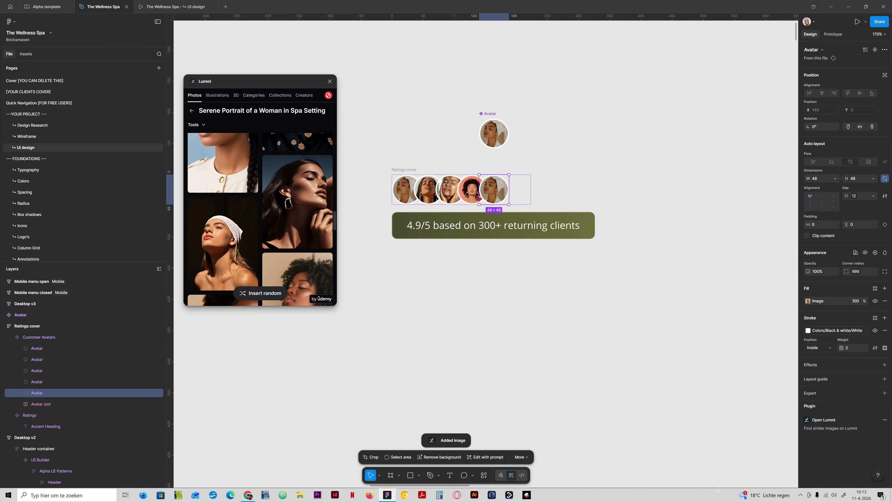
scroll(297, 218, "down", 5)
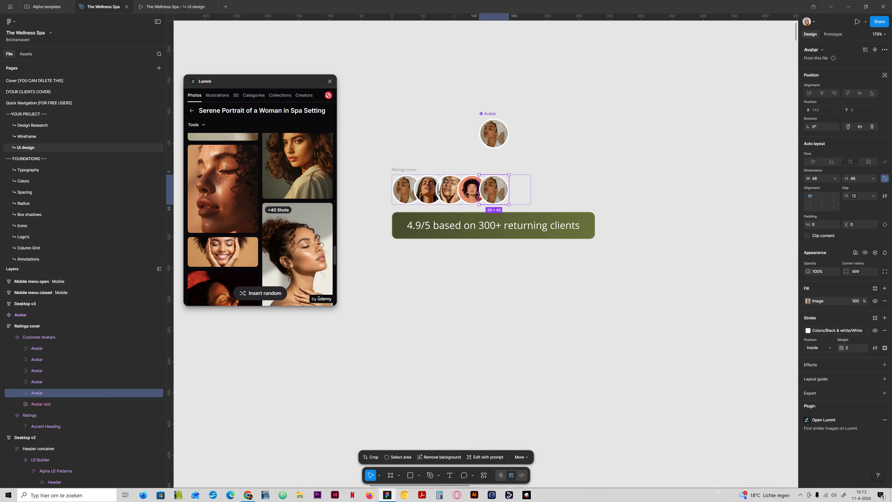
scroll(298, 165, "down", 3)
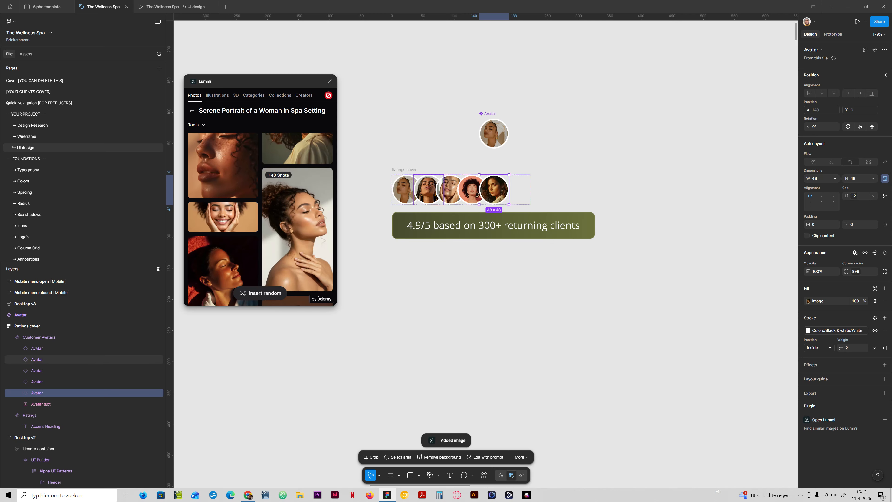
Replace the third avatar's image with Lummi's portrait of the long-haired woman in a white top touching her chin
left_click(37, 371)
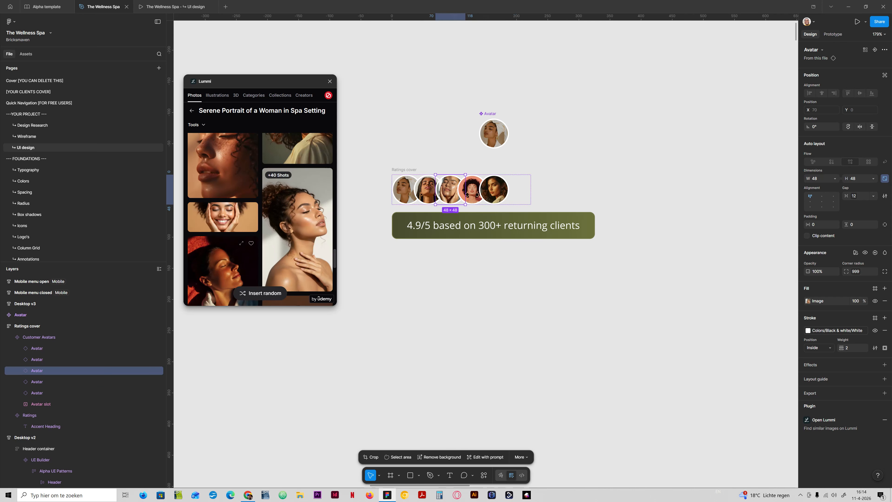
scroll(223, 246, "down", 4)
scroll(222, 225, "down", 2)
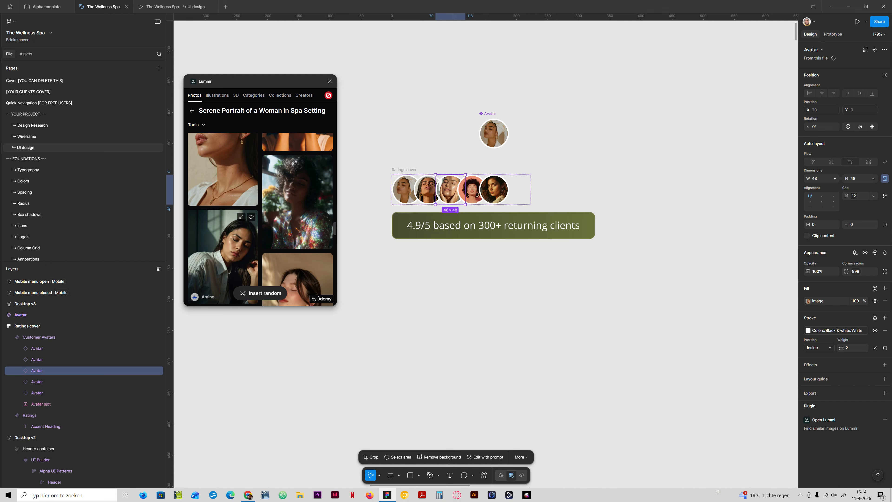
scroll(222, 225, "down", 3)
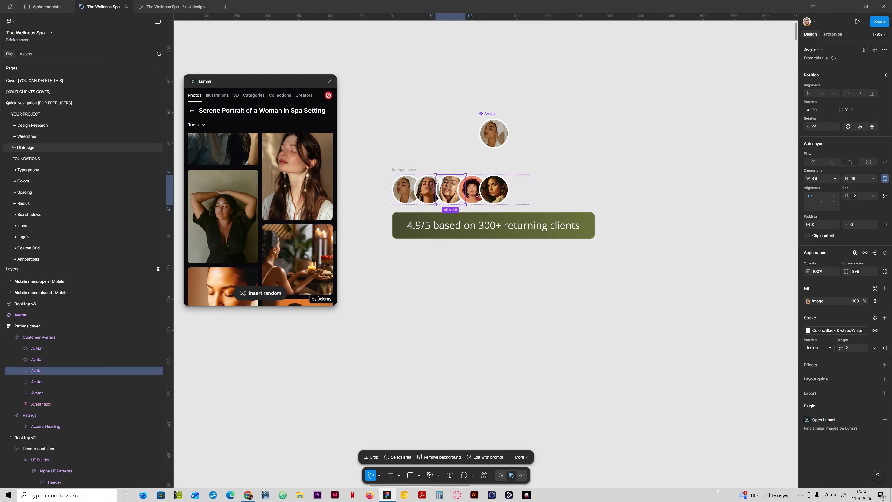
scroll(223, 225, "down", 3)
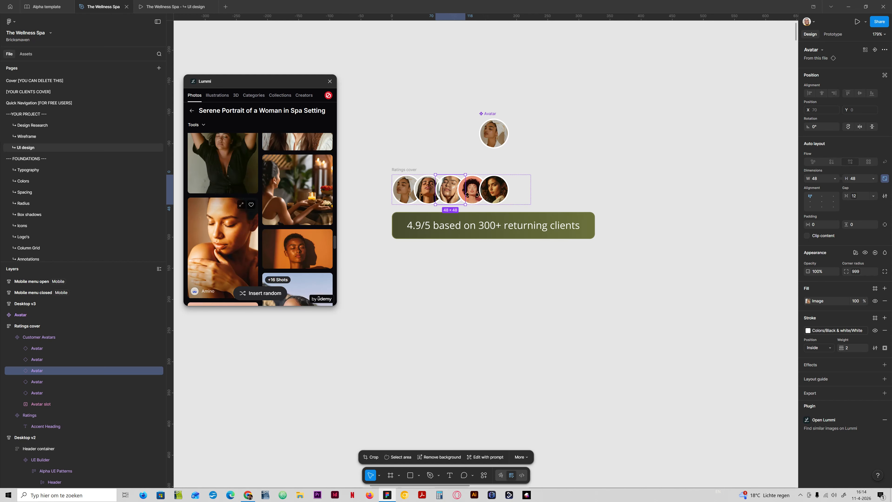
scroll(223, 225, "down", 4)
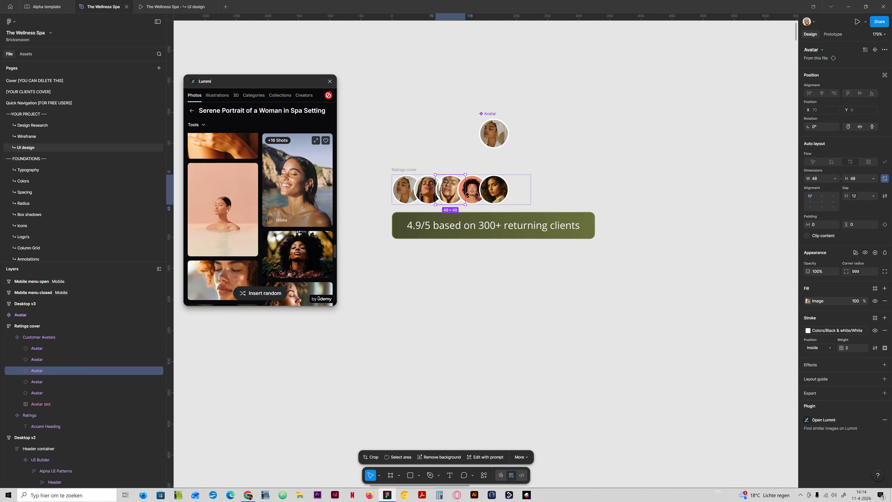
scroll(223, 225, "down", 3)
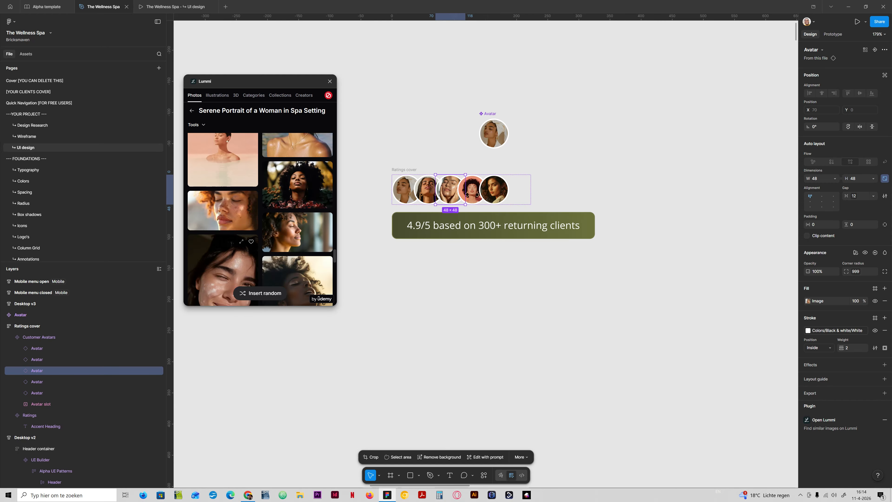
scroll(222, 224, "down", 3)
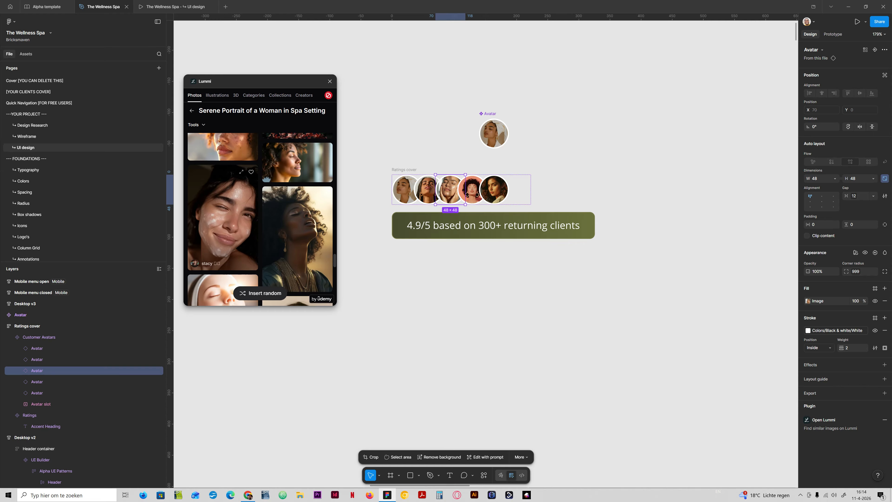
scroll(222, 225, "down", 5)
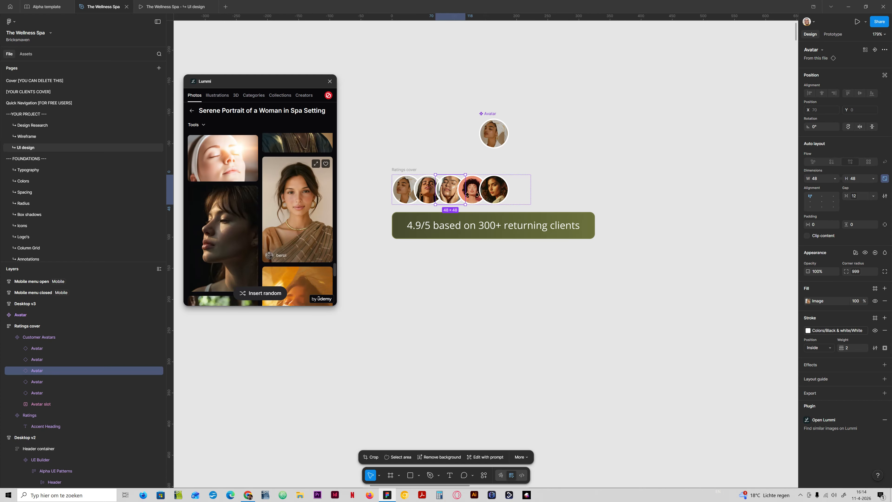
scroll(222, 225, "down", 5)
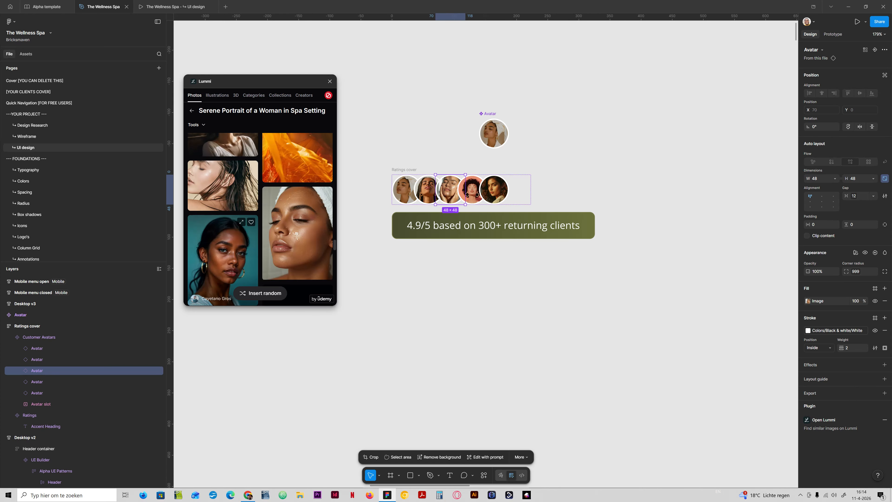
scroll(223, 246, "down", 5)
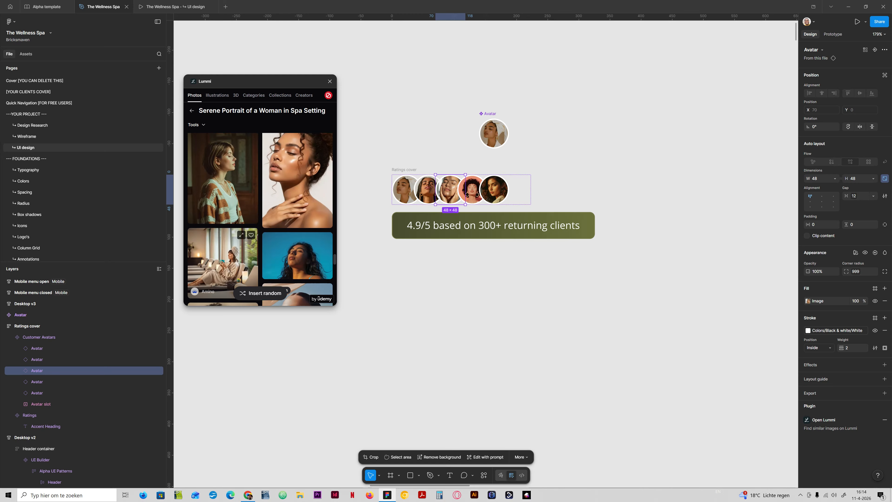
scroll(223, 246, "down", 3)
scroll(223, 246, "down", 3)
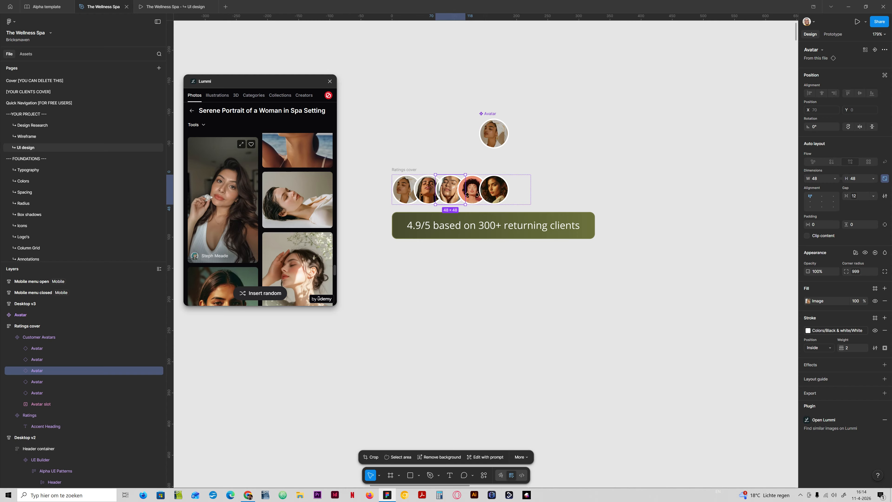
left_click(223, 200)
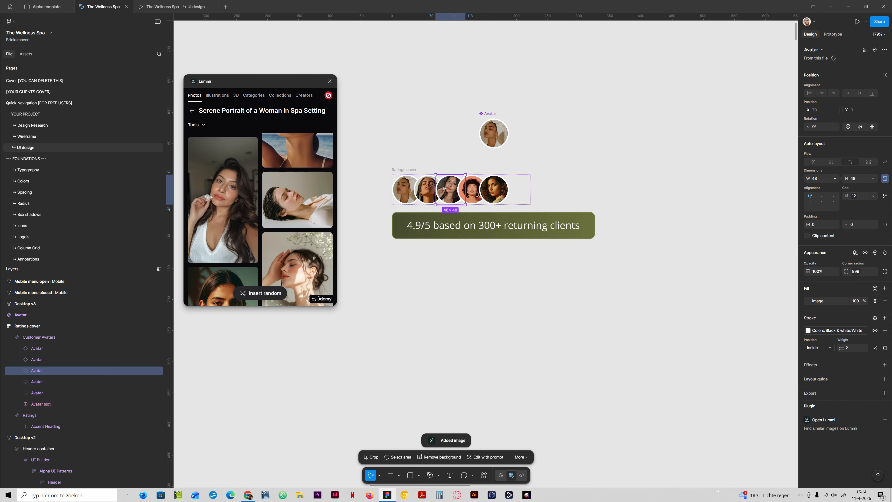
Fill the first avatar with Lummi's close-up of the freckled woman wrapped in a towel and close the plugin
key("shift+Tab")
key("shift+Tab")
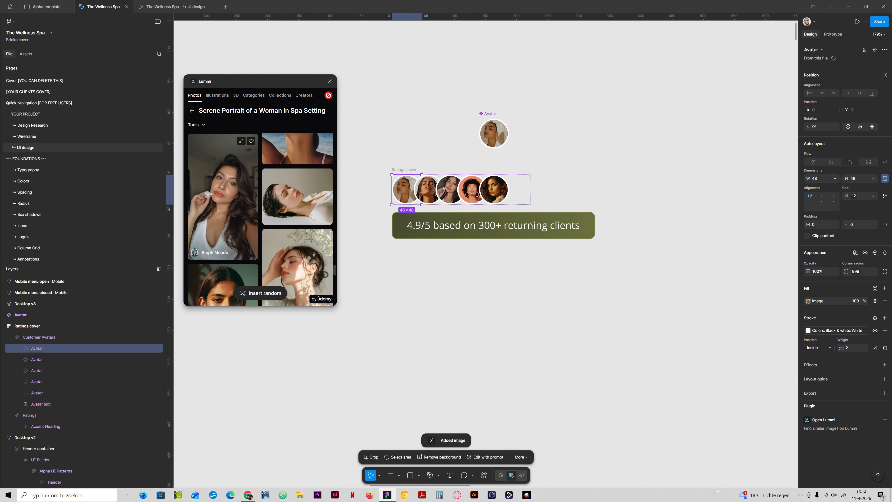
scroll(223, 253, "down", 5)
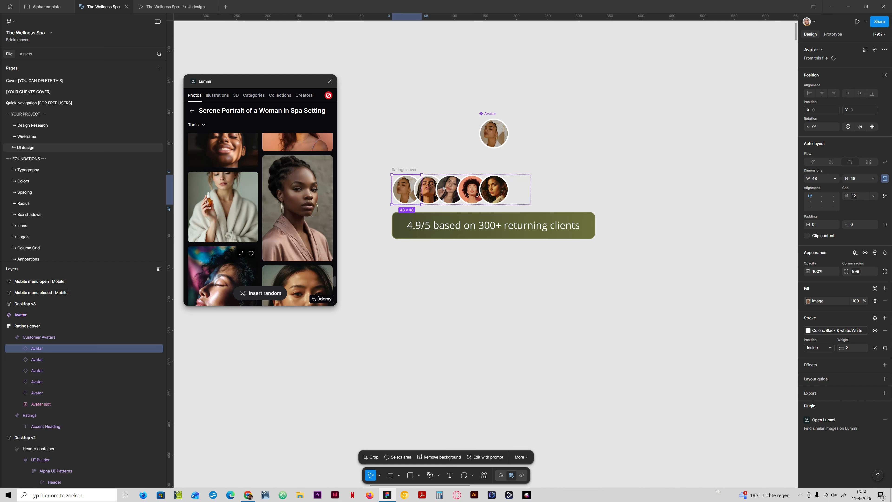
scroll(223, 253, "down", 5)
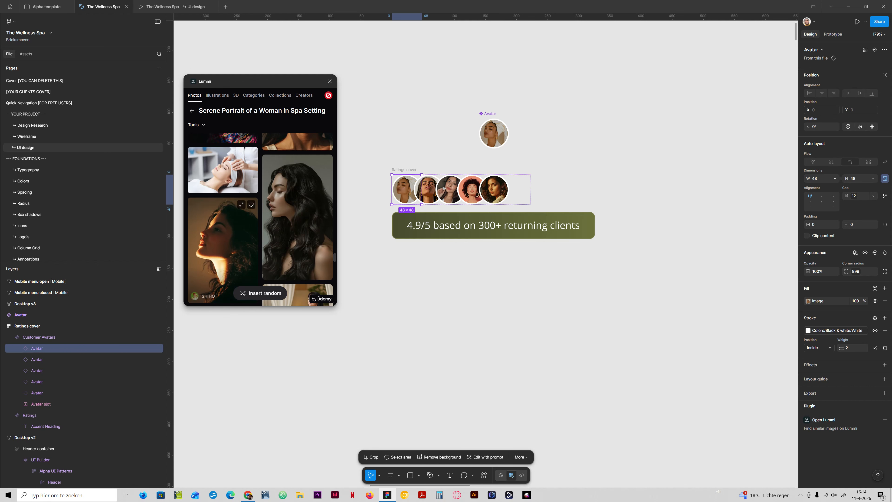
scroll(223, 246, "down", 3)
scroll(223, 228, "down", 3)
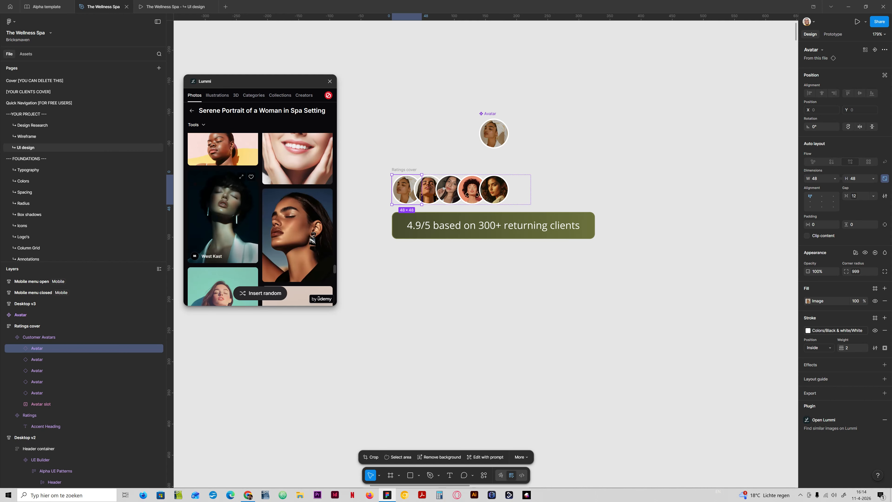
scroll(223, 228, "down", 3)
scroll(223, 228, "down", 3)
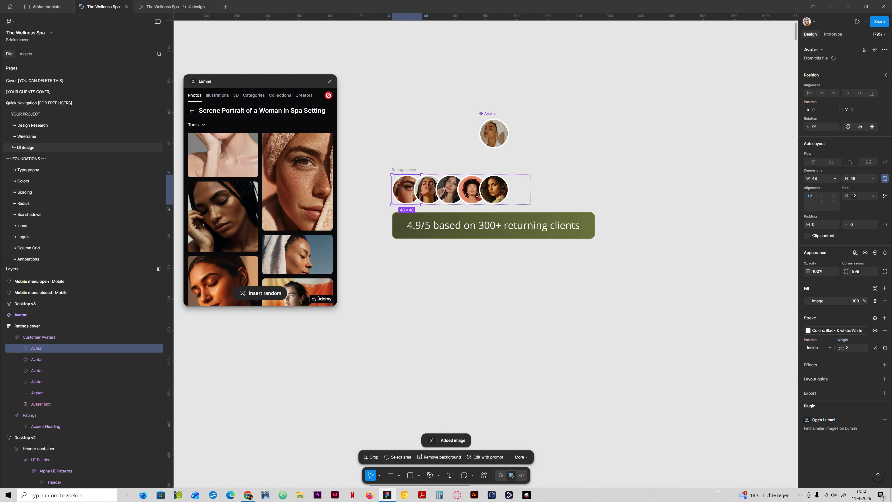
scroll(297, 229, "down", 5)
scroll(262, 219, "up", 3)
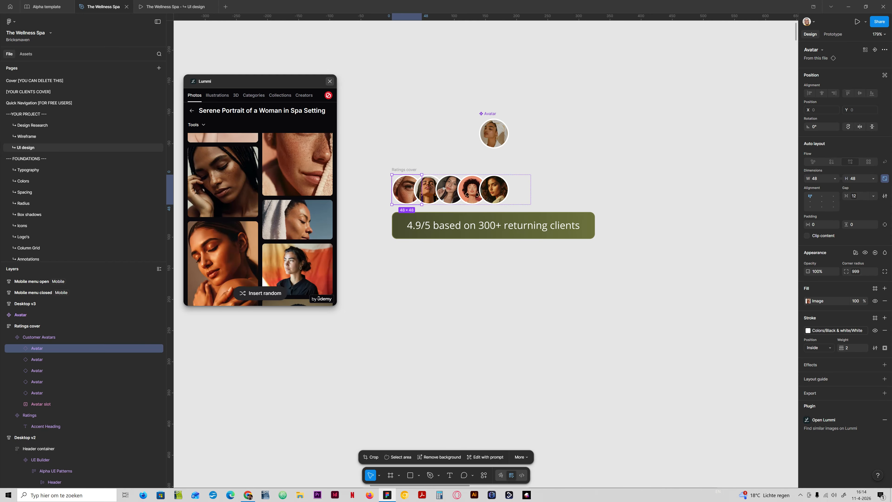
left_click(330, 81)
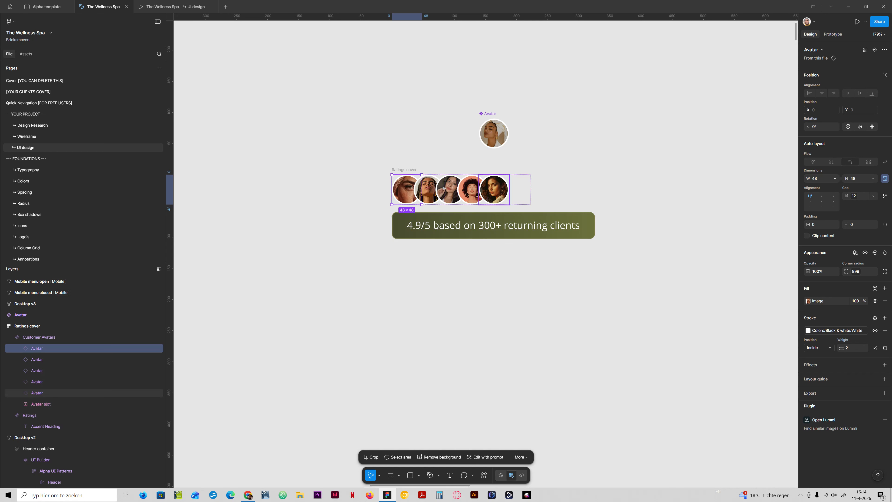
Add the Avatar component as a preferred instance of the Avatar slot in Customer Avatars
left_click(39, 337)
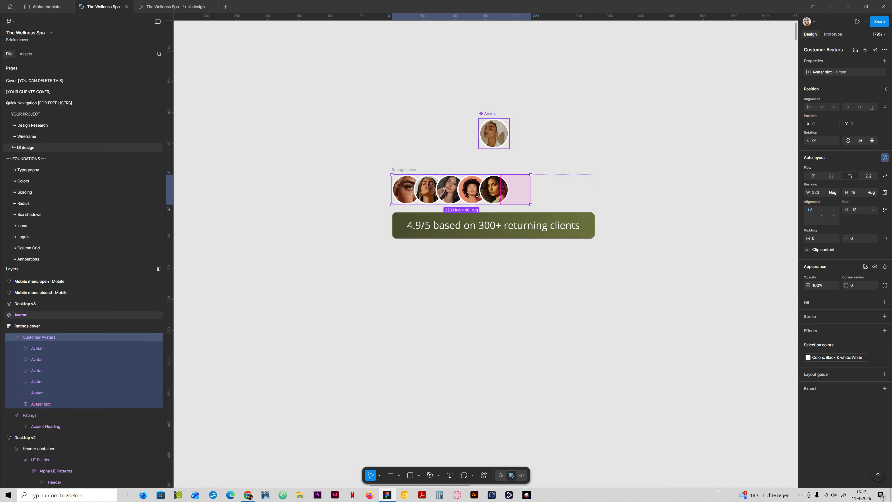
left_click(20, 315)
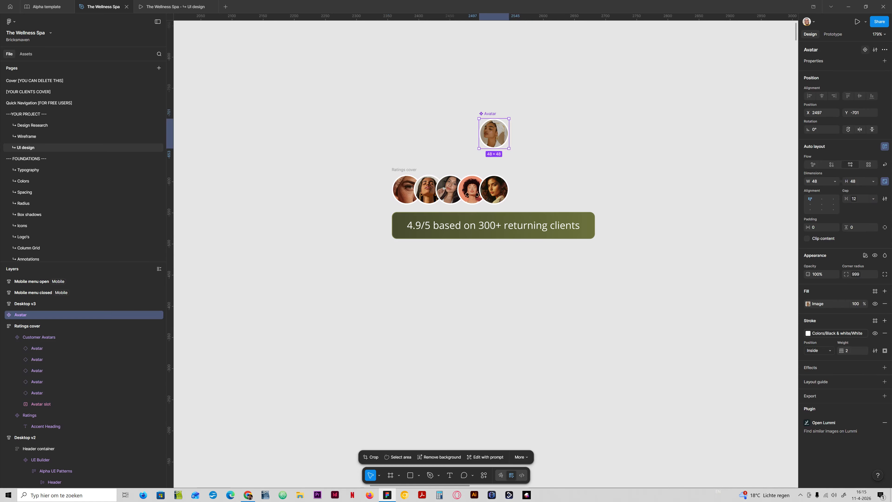
left_click(38, 337)
left_click(40, 404)
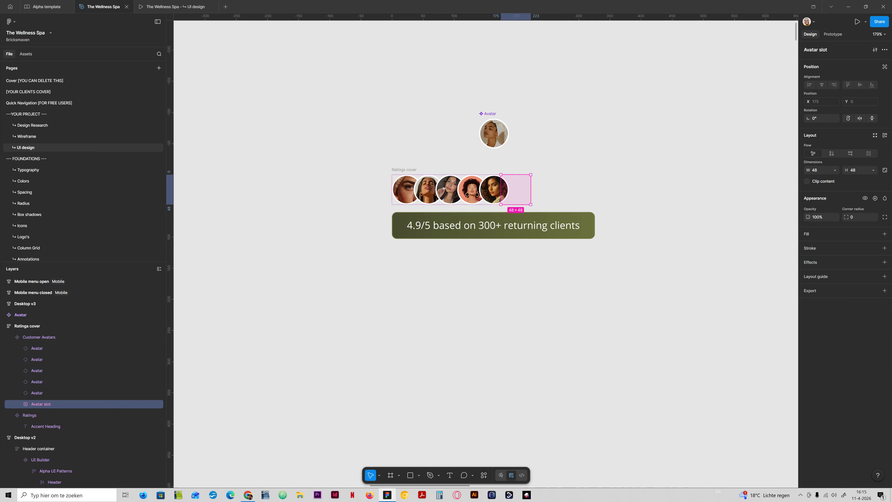
left_click(875, 49)
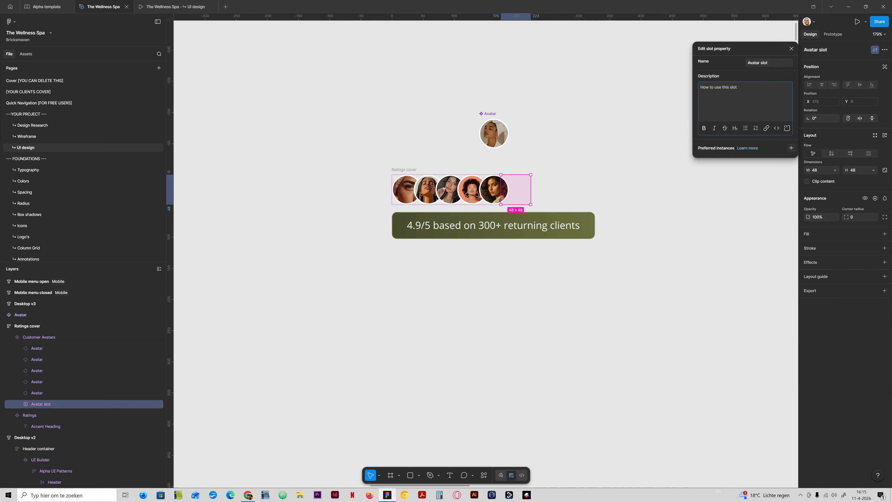
left_click(792, 147)
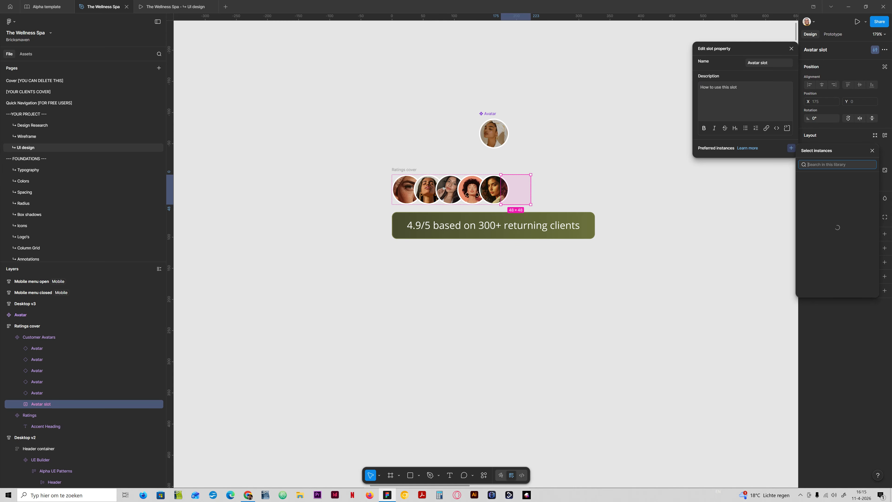
type("avatar")
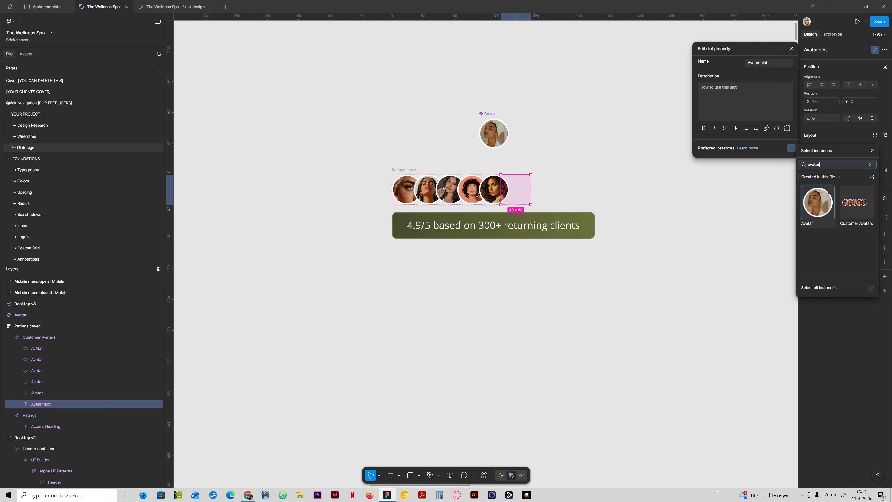
left_click(818, 202)
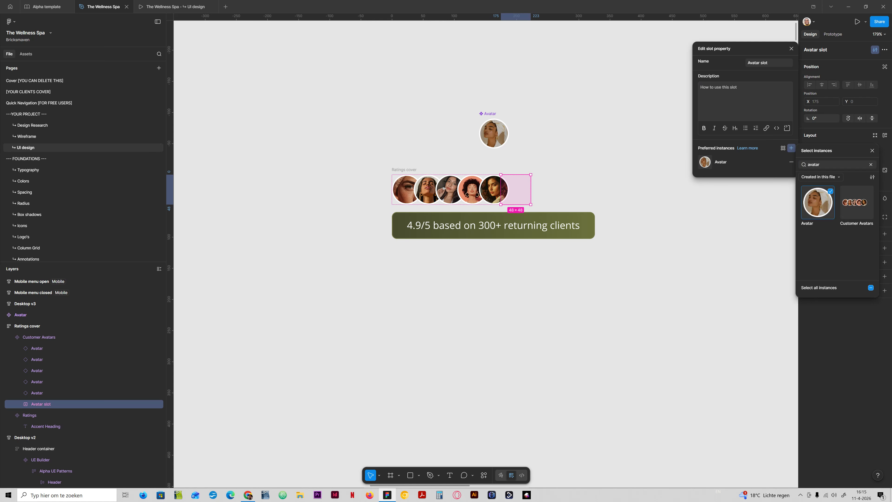
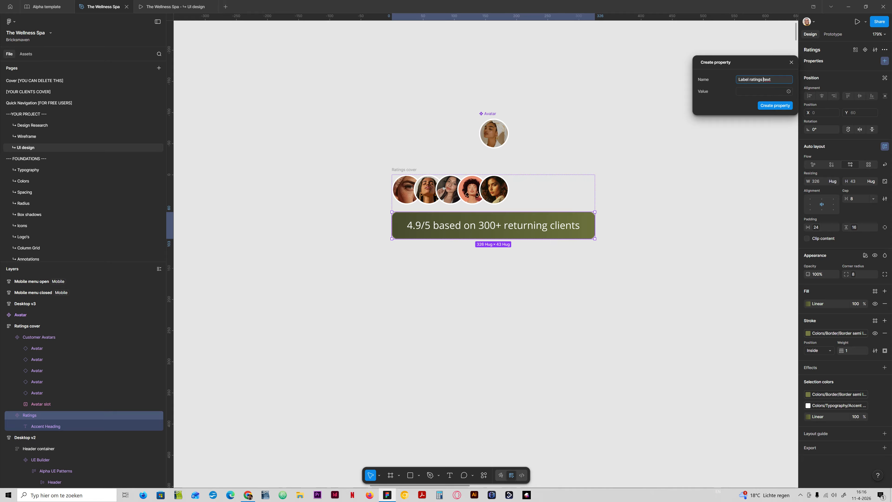
Create the Ratings text property "Label ratings text" with the default value "4.9/5 based on 300+ returning clients"
left_click(760, 91)
key("ctrl+v")
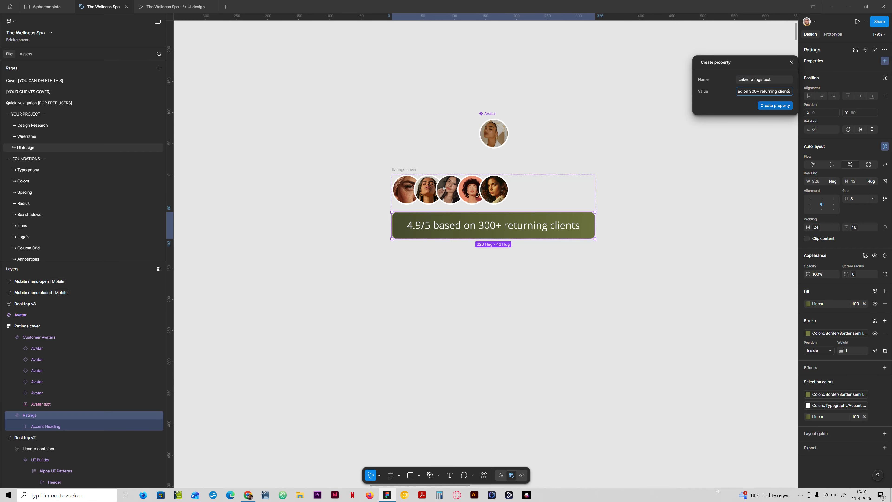
left_click(775, 105)
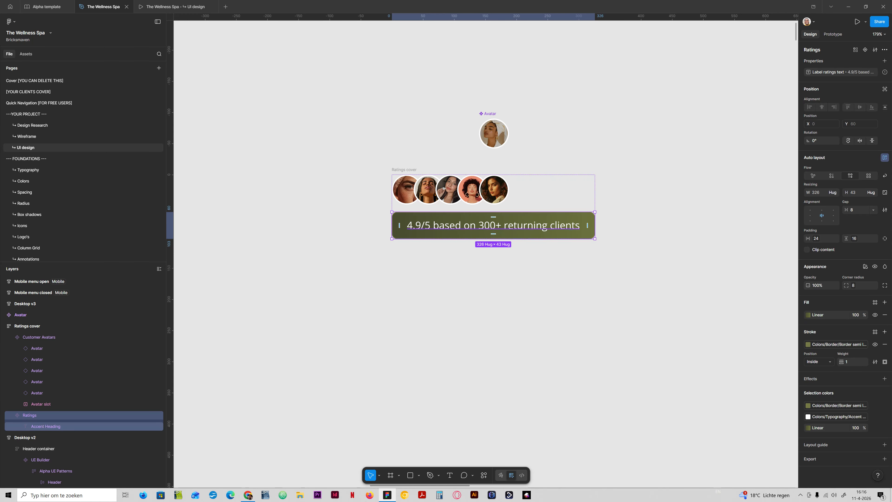
Bind the content of the Accent Heading text in Ratings to the "Label ratings text" property
double_click(493, 225)
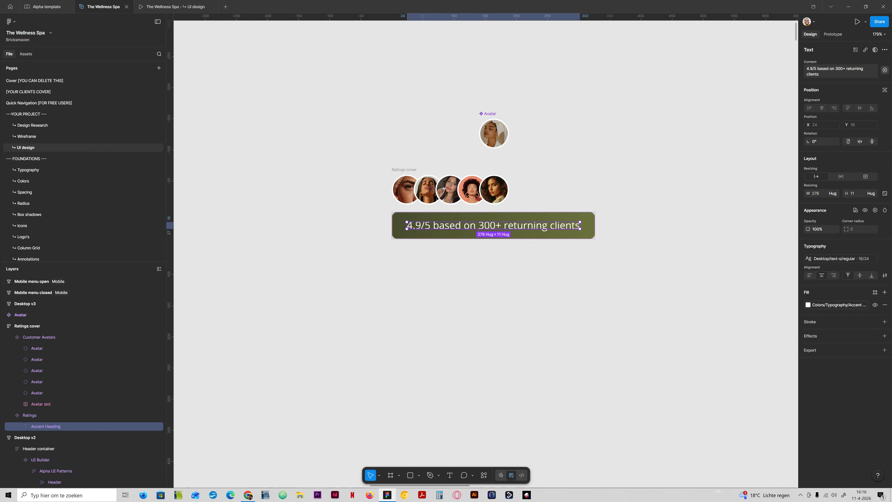
left_click(885, 70)
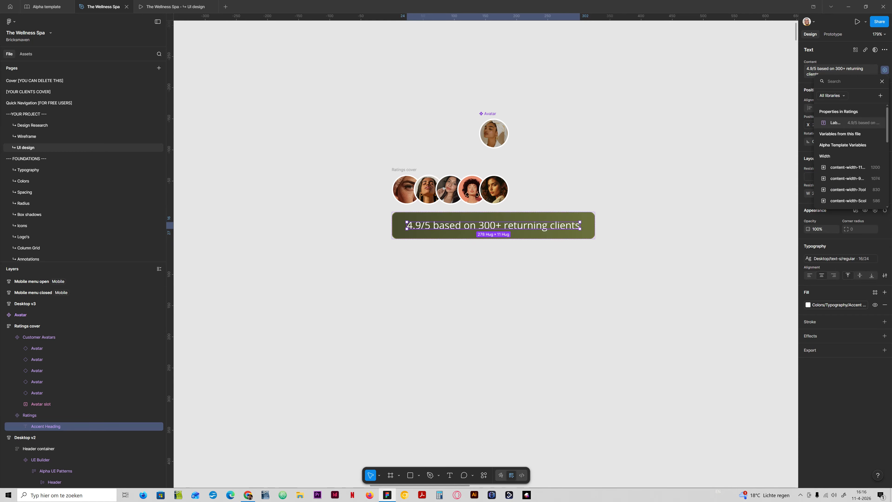
left_click(850, 122)
key("Escape")
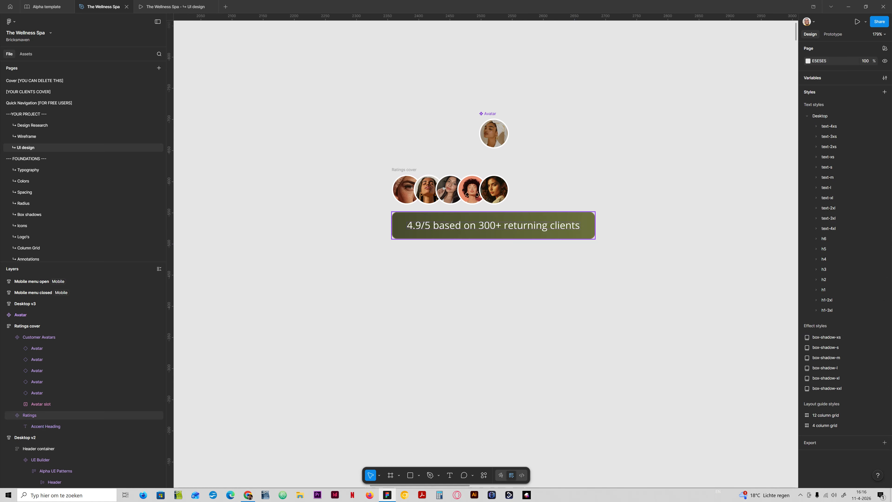
key("Escape")
Convert the Ratings cover frame into a component and regroup the Avatar, Customer Avatars and Ratings main components above it
left_click(493, 208)
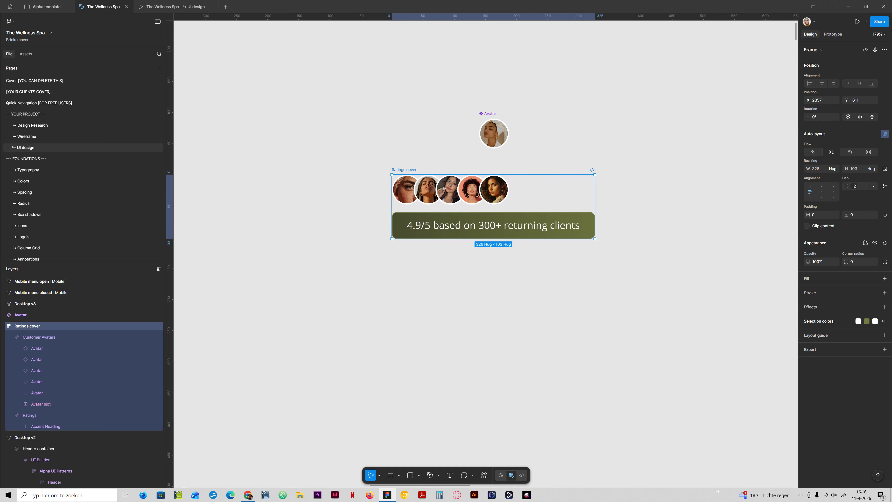
key("ctrl+alt+k")
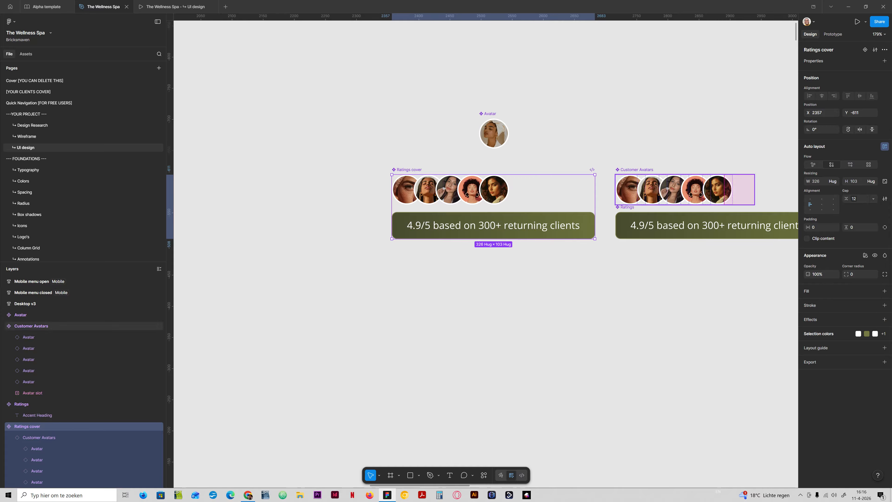
left_click(637, 170)
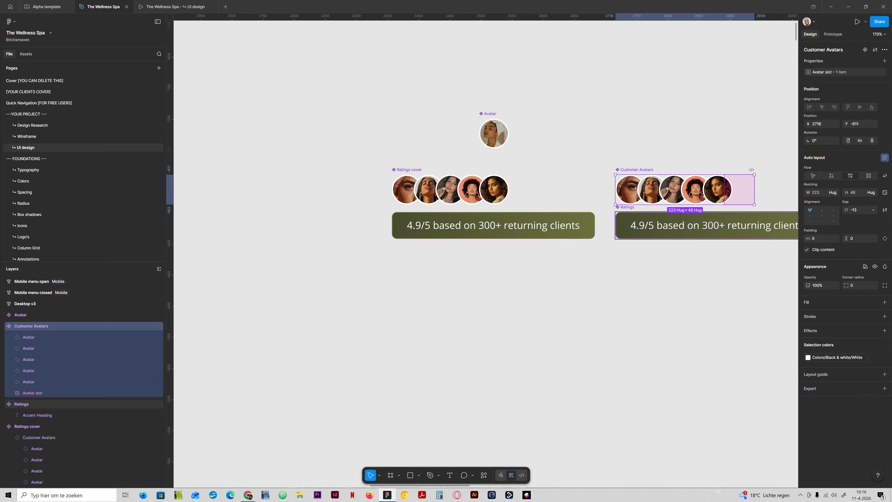
left_click(627, 207, "shift")
left_click_drag(627, 207, 548, 117)
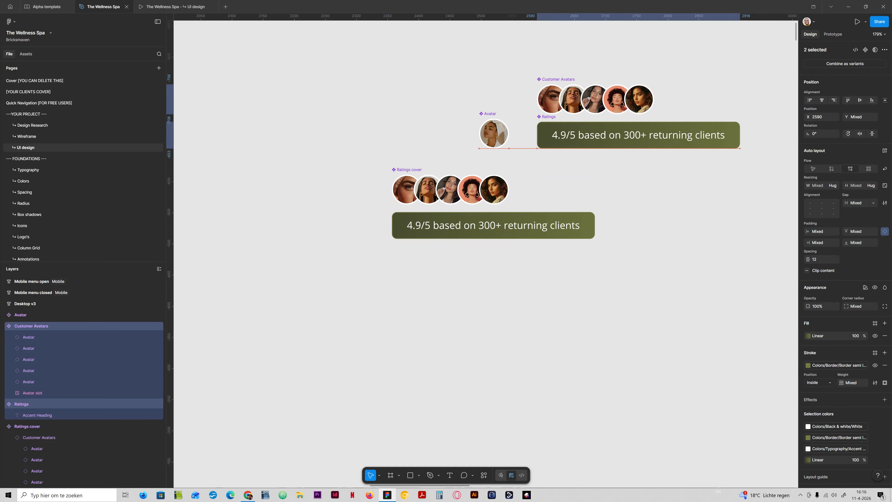
left_click_drag(493, 134, 494, 102)
left_click_drag(435, 59, 573, 62)
mouse_move(463, 77)
left_mouse_down()
mouse_move(482, 86)
mouse_move(465, 78)
left_mouse_up()
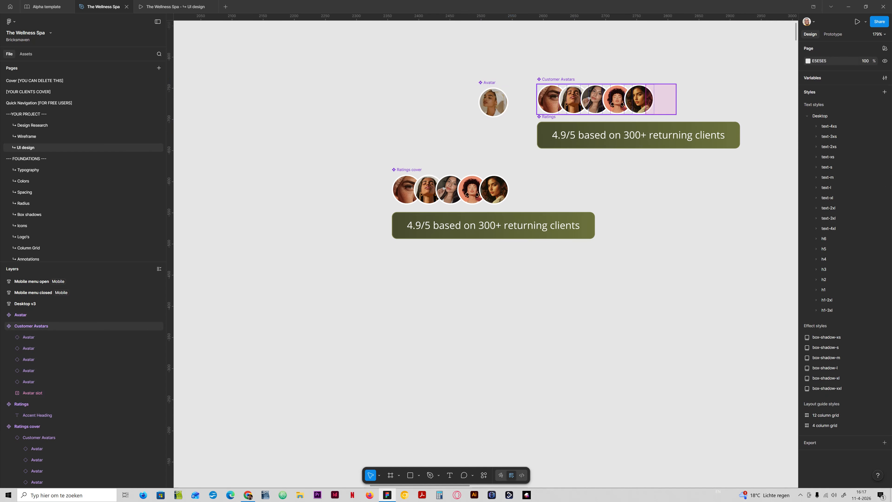
left_click_drag(463, 75, 503, 122)
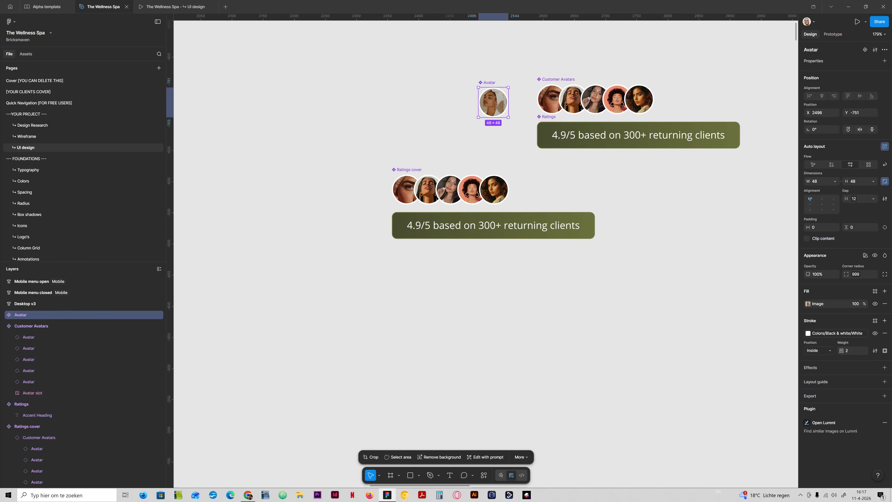
left_click_drag(519, 72, 647, 110)
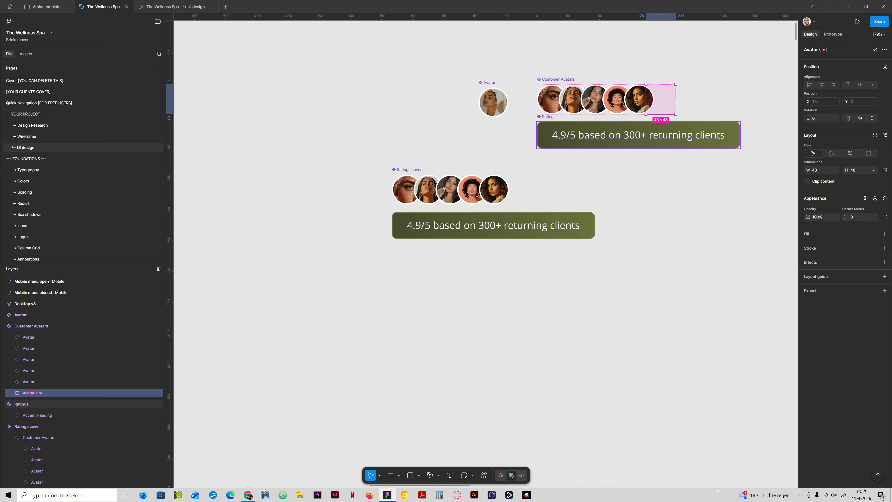
left_click_drag(383, 166, 629, 274)
key("Escape")
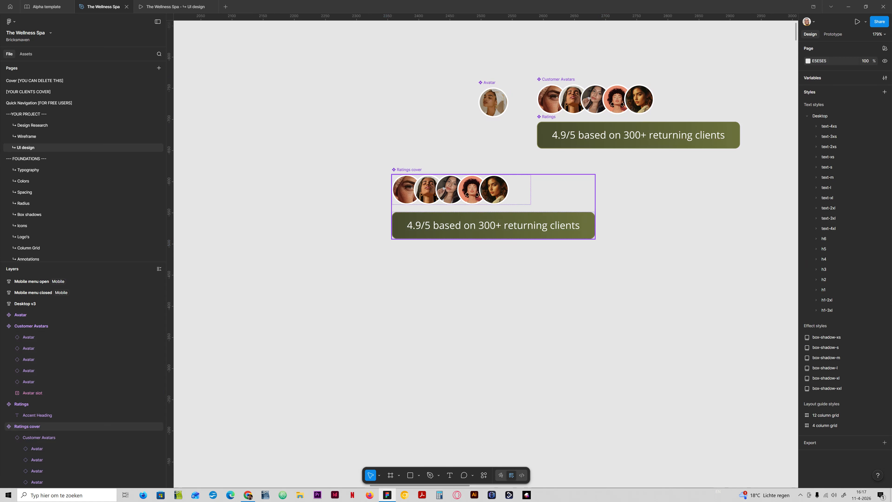
Move the Ratings cover component away from the other main components and add a variant property to it
left_click_drag(492, 208, 369, 222)
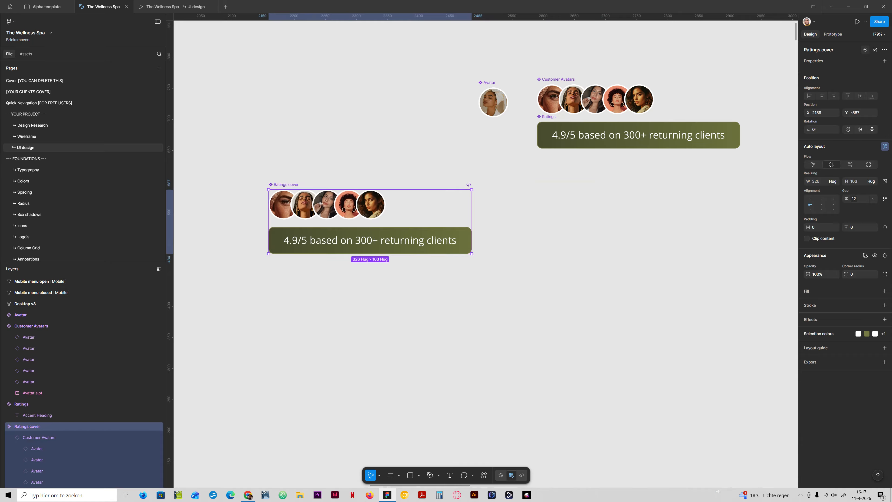
left_click(884, 61)
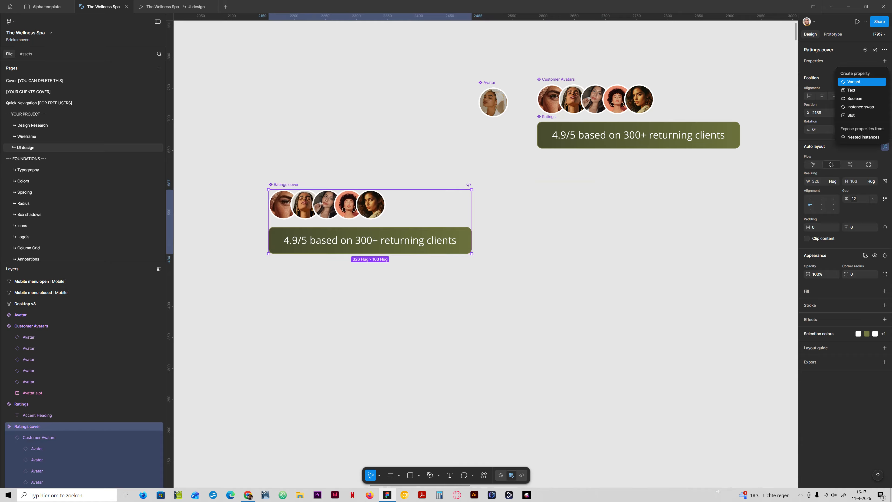
left_click(854, 81)
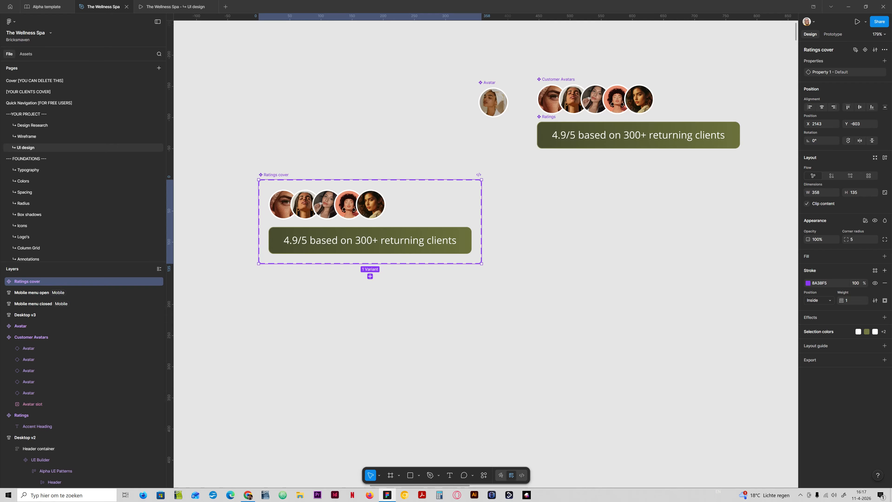
Add auto layout to the Ratings cover component set and make its width hug the contents
key("shift+a")
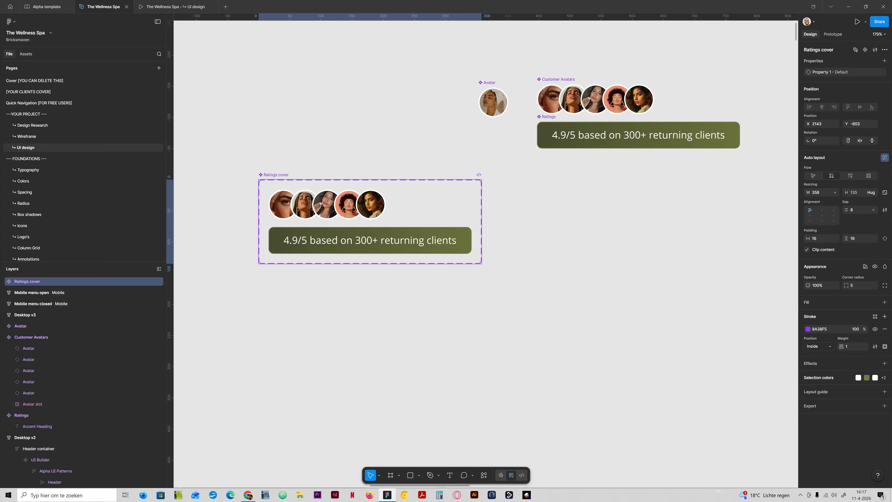
left_click(835, 193)
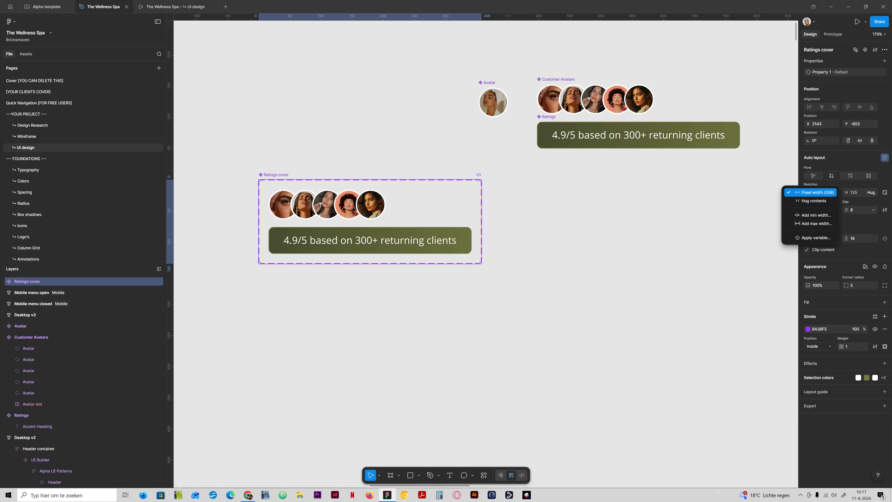
left_click(814, 201)
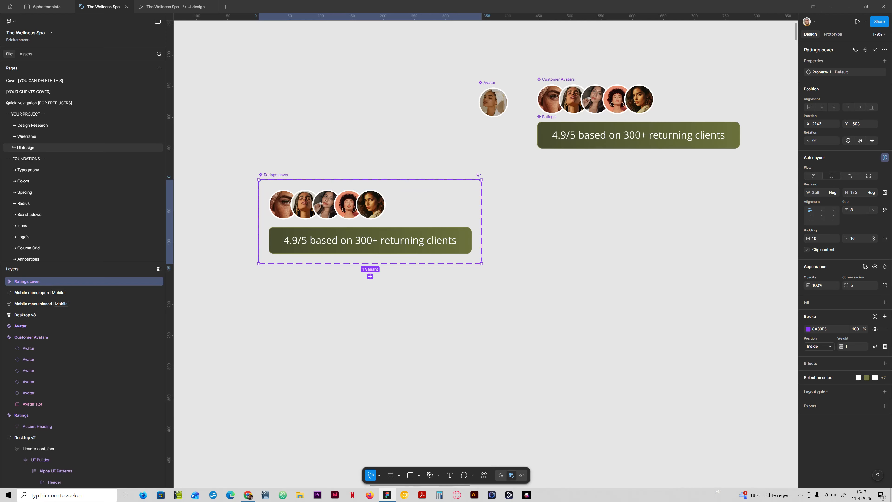
Set the component set's vertical and horizontal padding to the 64 spacing variable, space-xxl
left_click(874, 239)
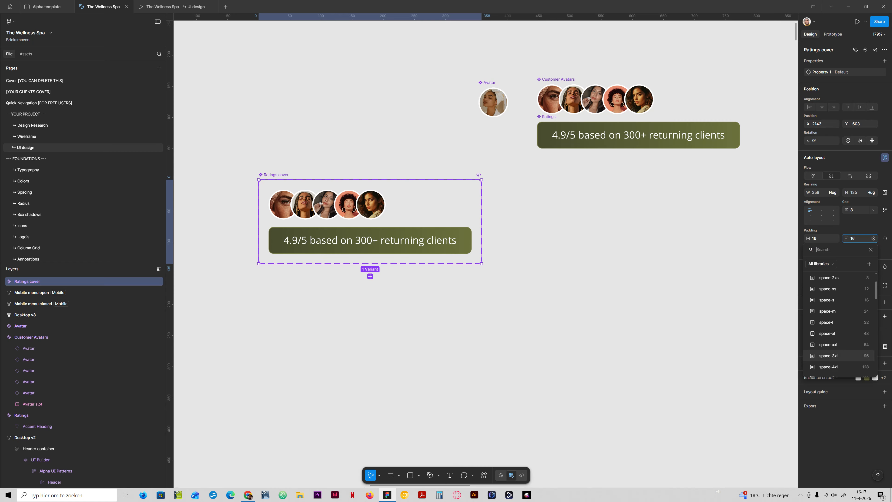
left_click(843, 344)
left_click(835, 238)
scroll(801, 316, "down", 3)
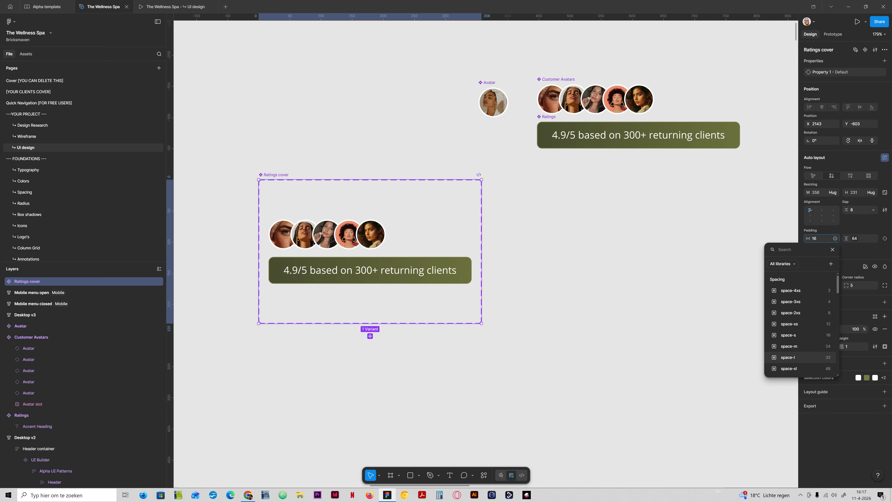
left_click(790, 310)
Apply the container-gap variable (64) as the gap of the Ratings cover component set
left_click(873, 210)
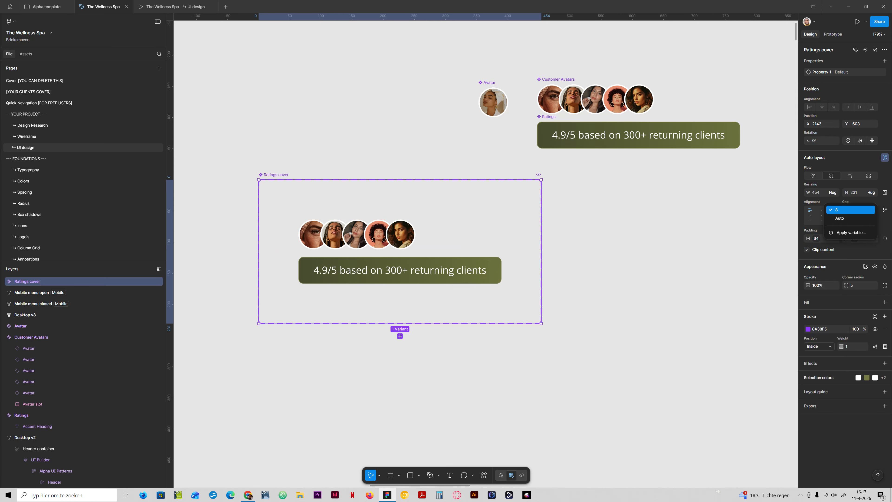
left_click(851, 232)
type("cont")
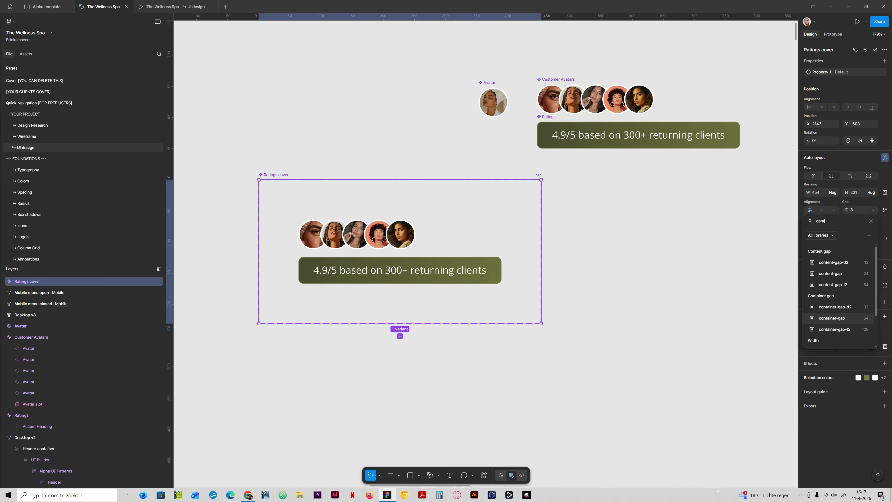
left_click(832, 318)
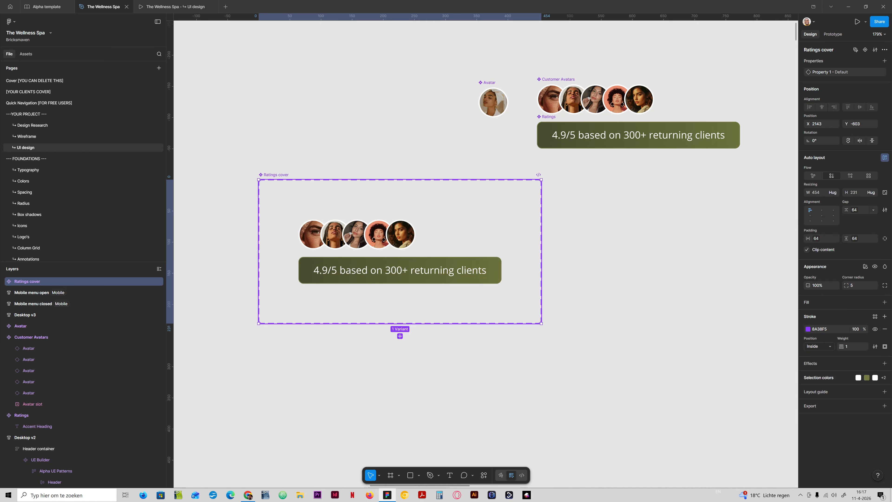
Rename the default variant's property to "Orientation" and set its value to "Stacked"
left_click(457, 253)
double_click(814, 72)
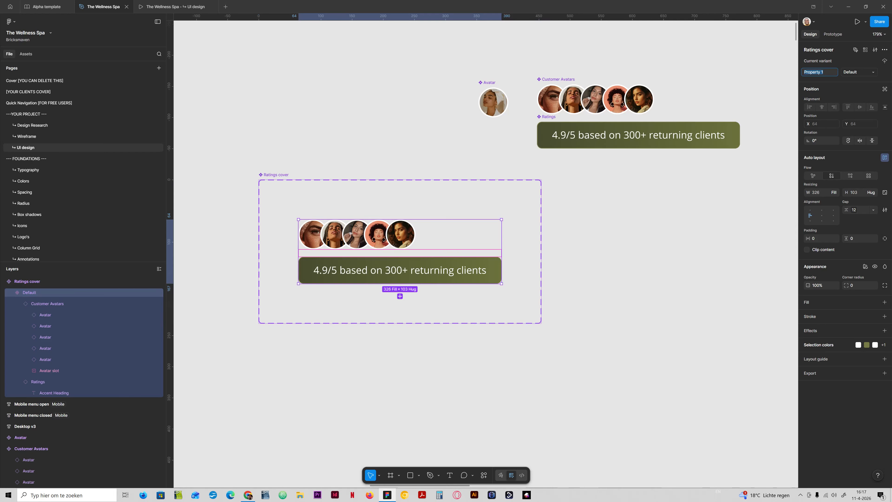
type("Orientation")
key("Tab")
type("Stacked")
Duplicate the Stacked variant and set the copy's Orientation value to "Inline"
key("ctrl+d")
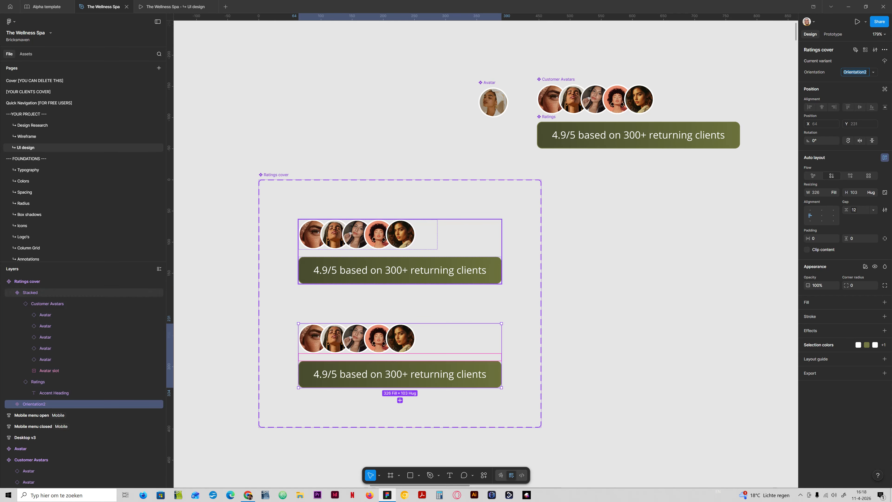
key("BackSpace")
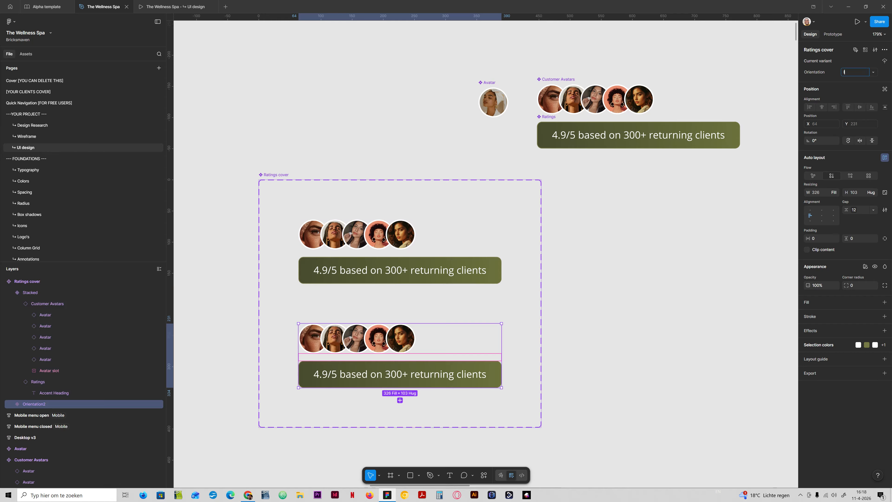
type("Inline")
key("Return")
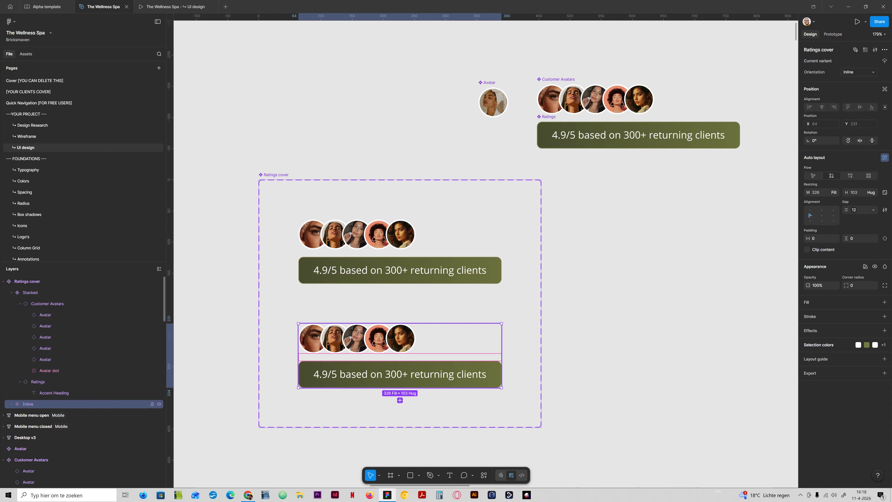
Change the Inline variant's auto layout to a horizontal flow so the avatars and rating label sit side by side
left_click(12, 292)
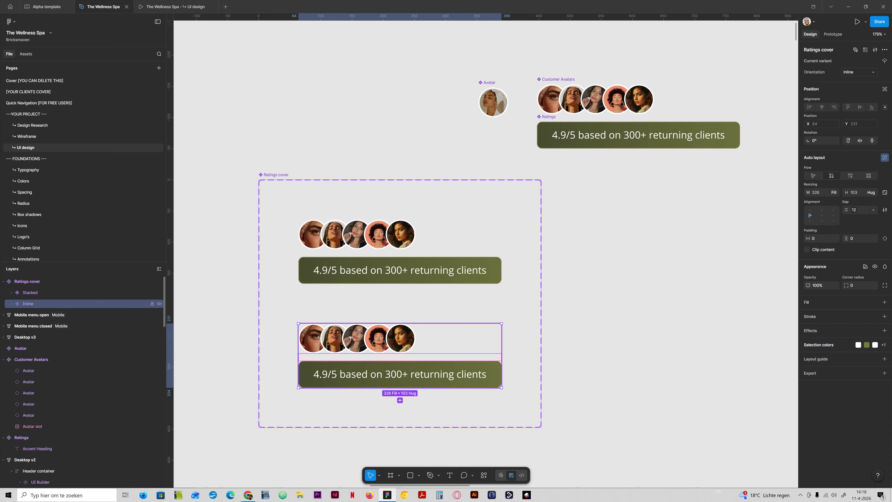
left_click(11, 304)
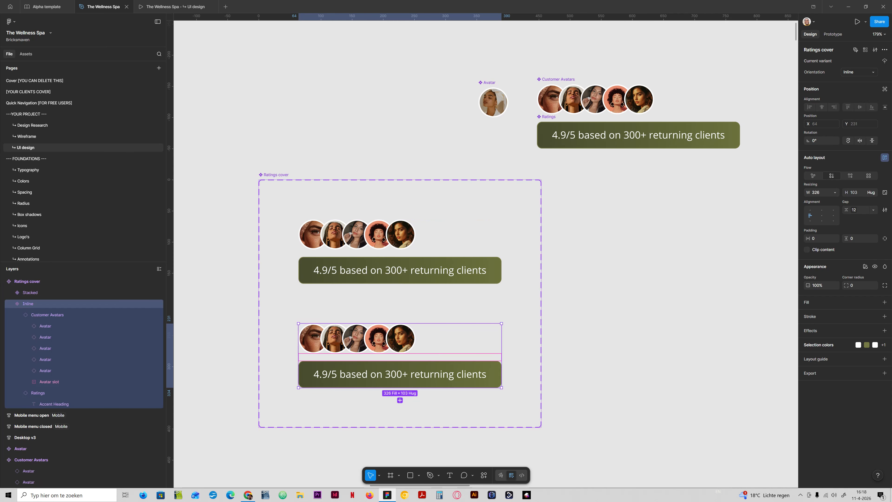
left_click(849, 176)
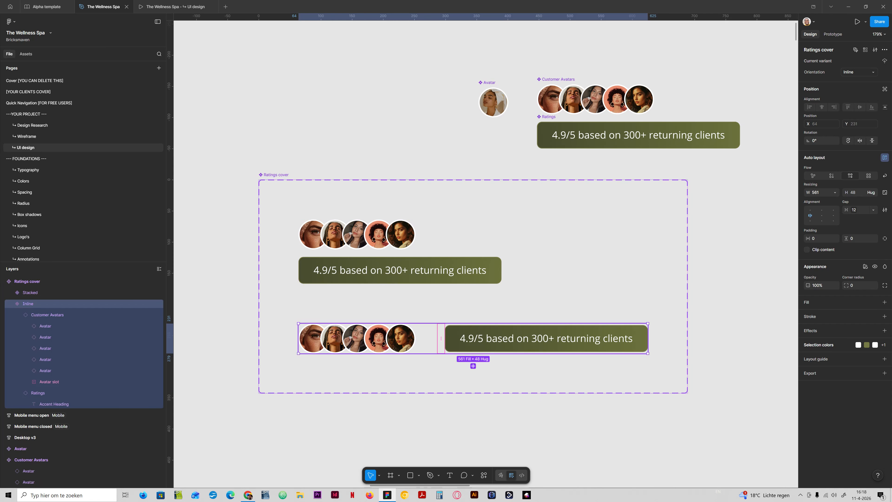
Inspect the Inline variant's Customer Avatars instance, dismiss the slot introduction, and check the Inline and Stacked variants' layout settings
double_click(368, 338)
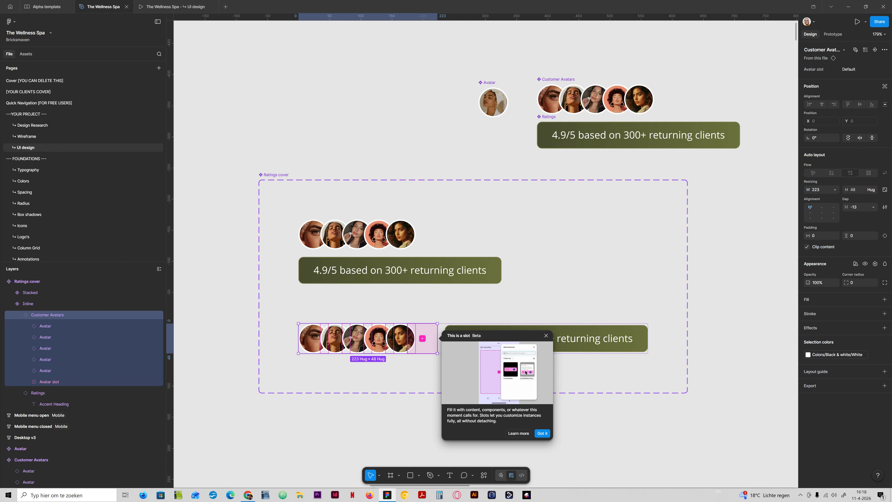
left_click(542, 433)
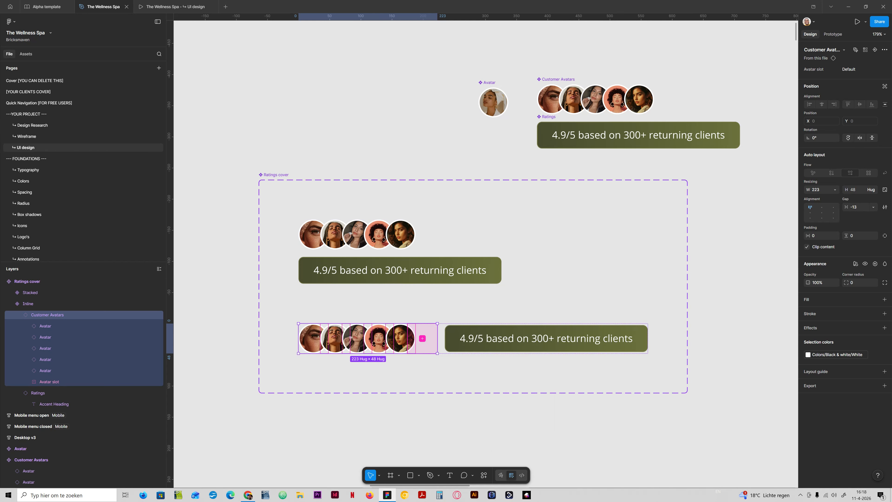
left_click(561, 323)
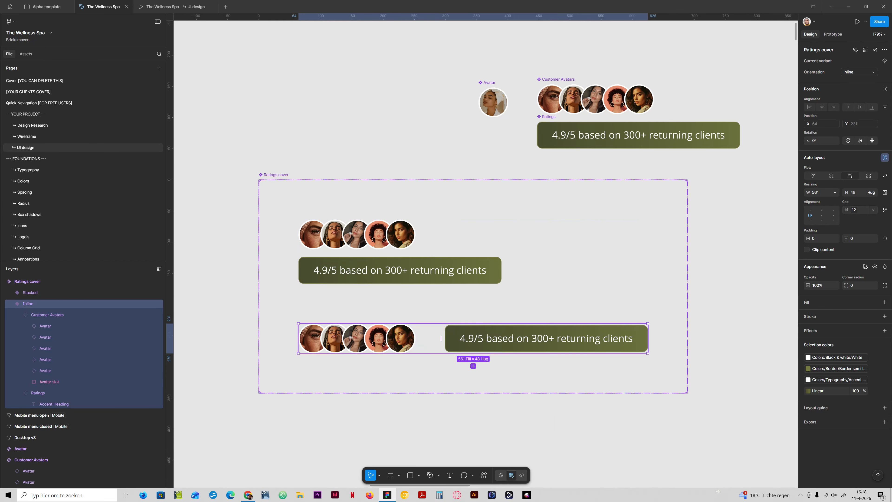
left_click(561, 252)
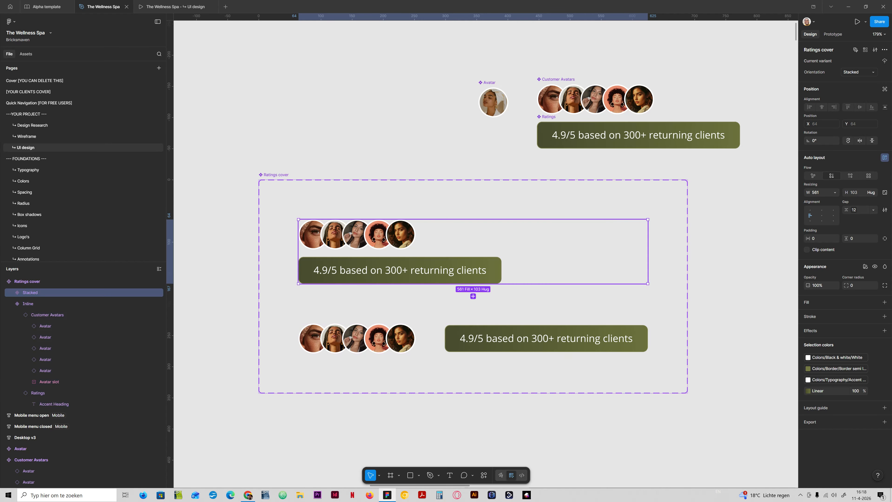
Inspect the Stacked variant's Customer Avatars width options and compare the Stacked and Inline variants' sizing
left_click(357, 234)
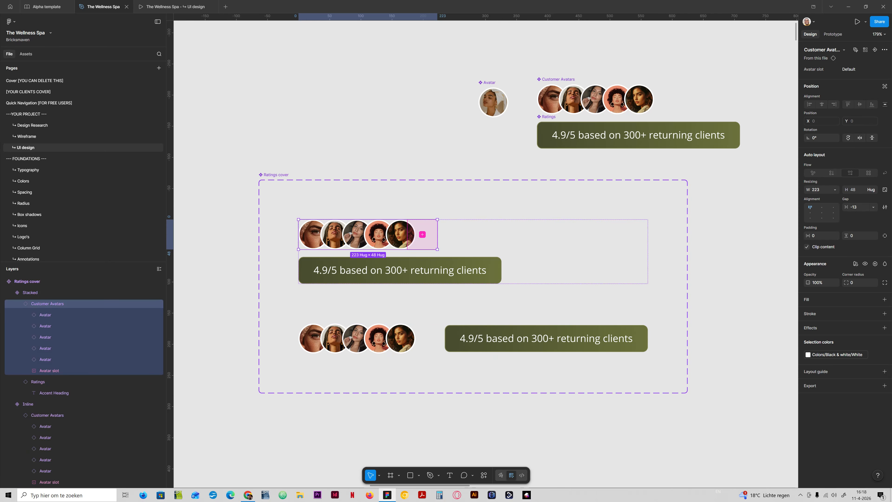
left_click(833, 190)
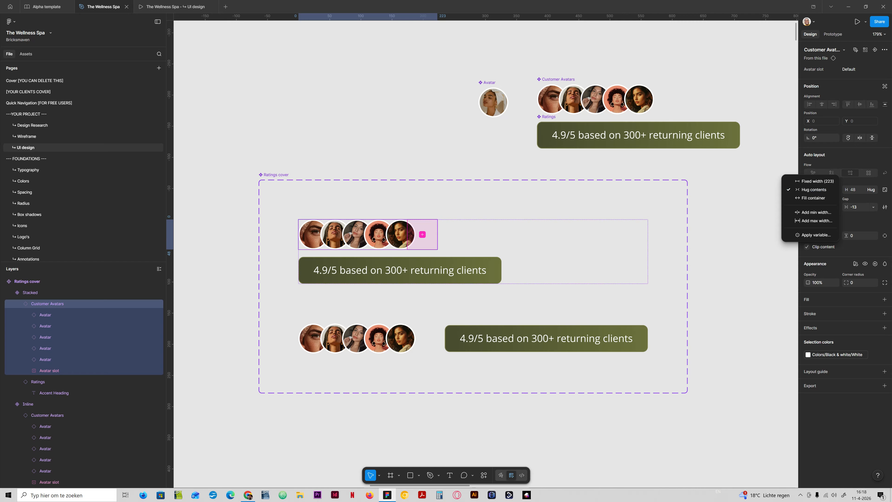
left_click(456, 270)
scroll(486, 254, "down", 1)
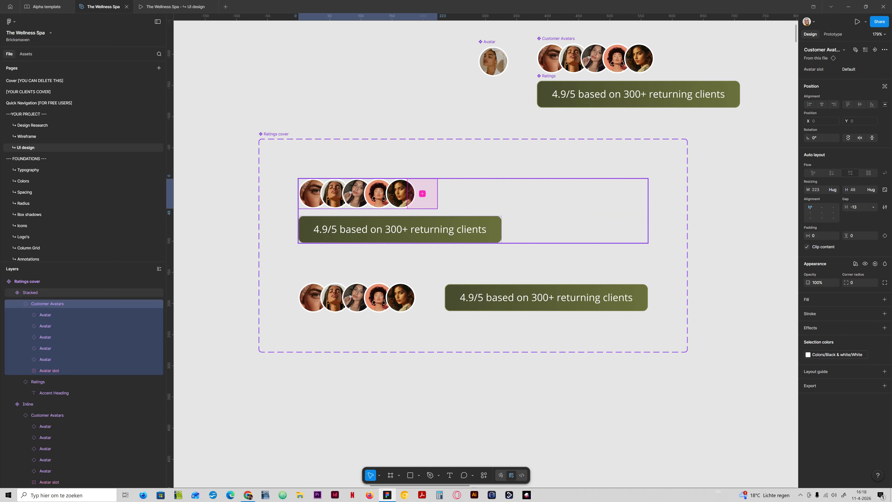
left_click(562, 214)
scroll(562, 225, "left", 5)
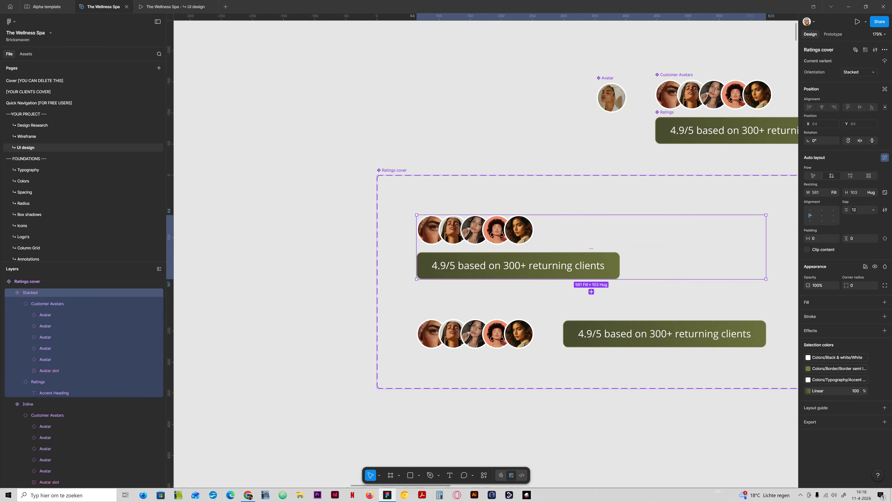
left_click(575, 310)
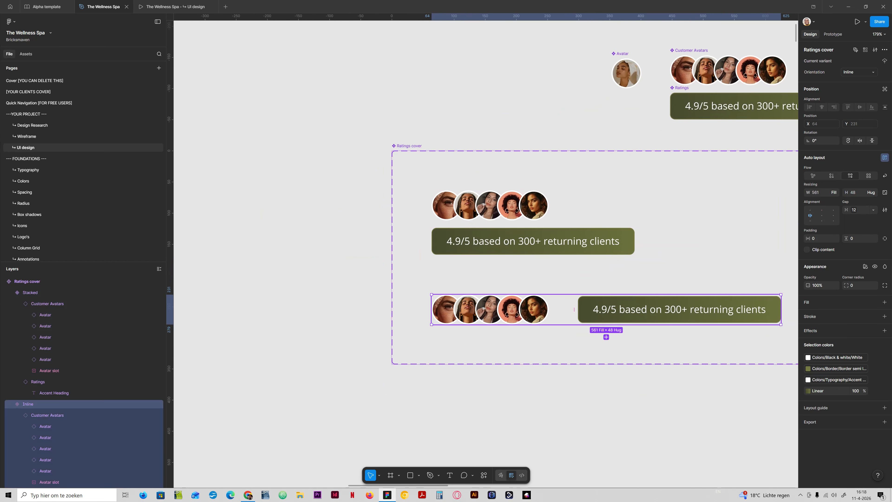
Place an instance of the Inline variant below the Ratings cover component set and inspect the Inline variant's avatar slot
left_click_drag(534, 309, 534, 400)
double_click(534, 400)
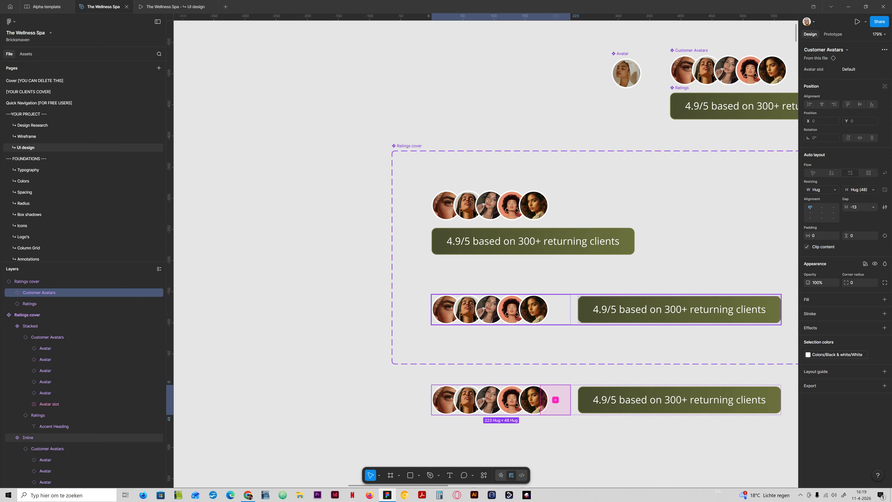
triple_click(555, 310)
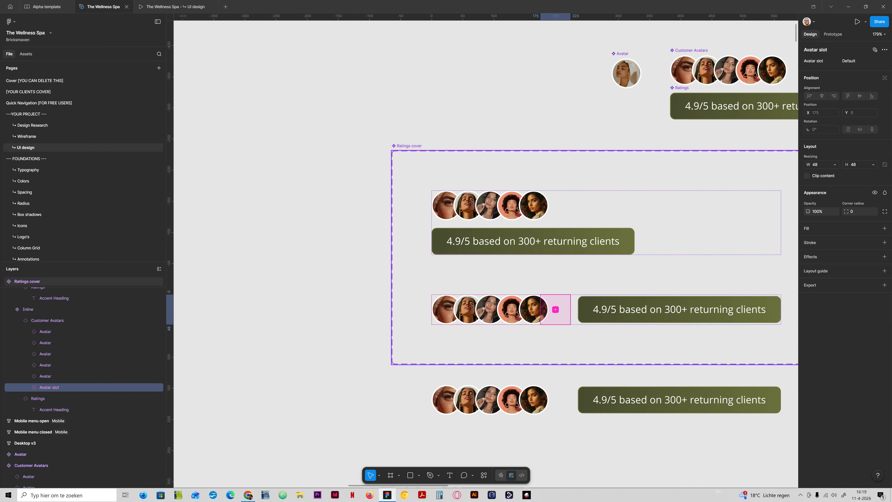
Expose the nested instance properties of Customer Avatars and Ratings on the Ratings cover component set
left_click(407, 145)
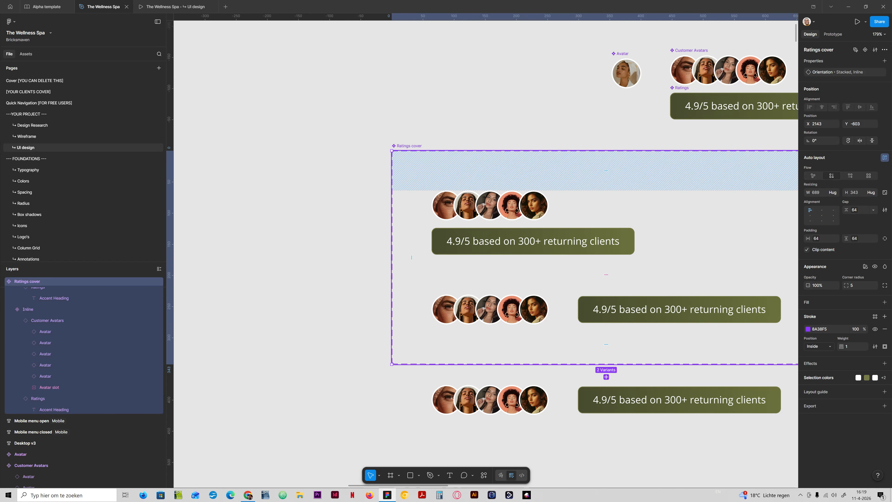
left_click(884, 61)
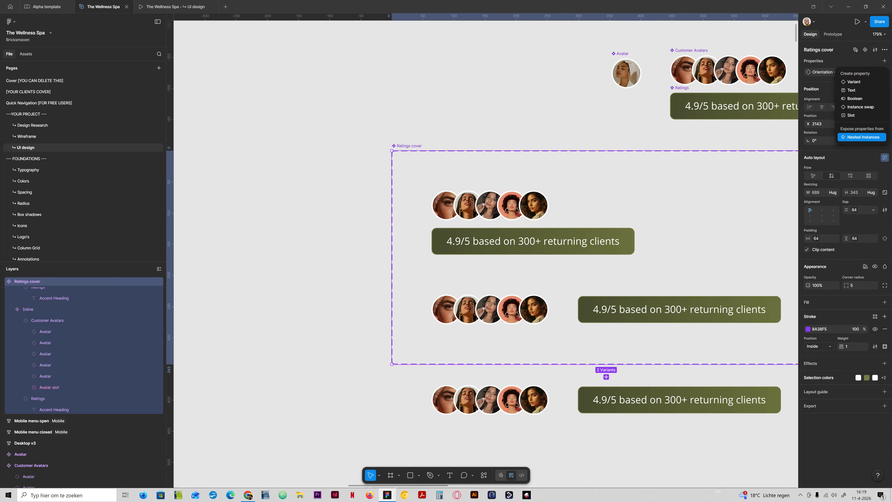
left_click(863, 137)
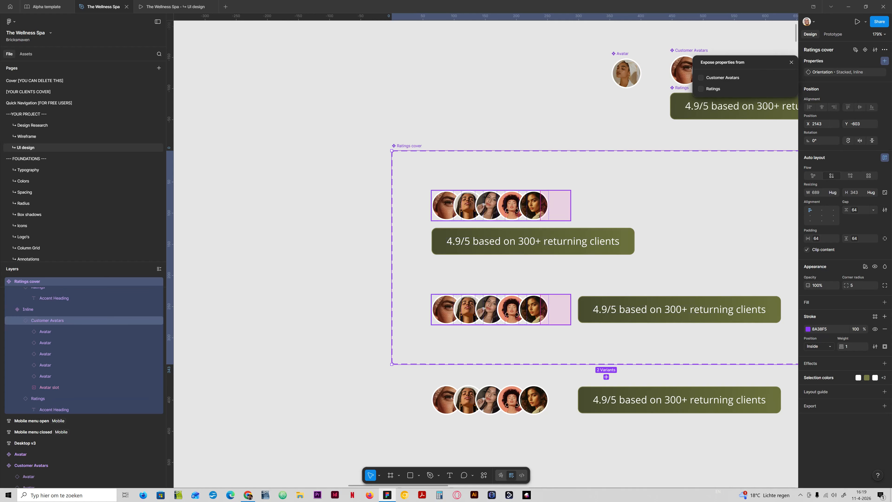
left_click(701, 78)
left_click(701, 88)
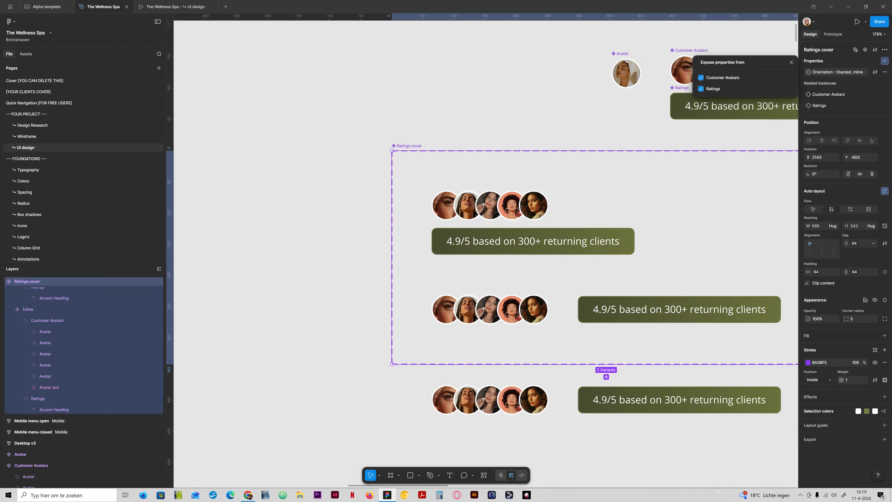
Create a boolean property named "Show Slot" with the value False on the Ratings cover component set
left_click(885, 61)
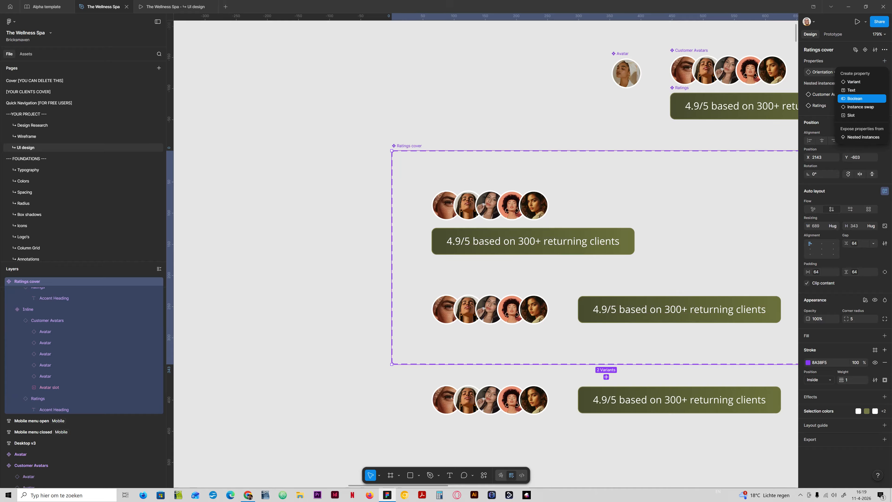
left_click(854, 98)
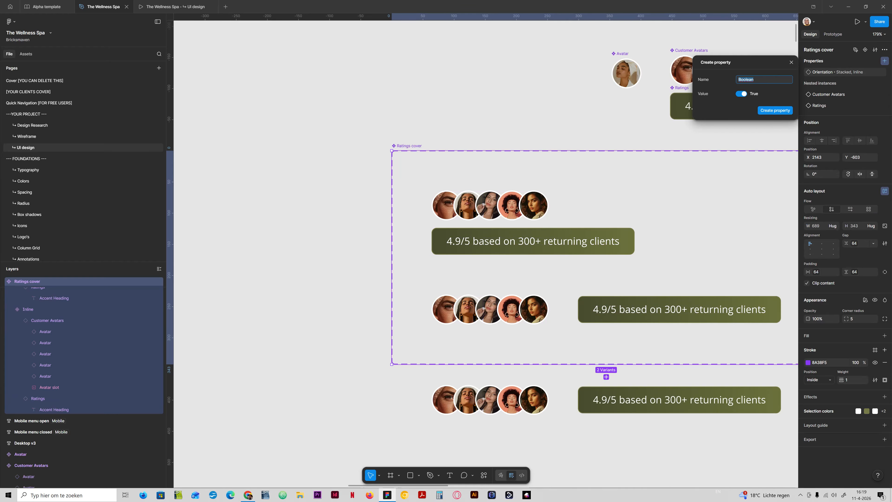
type("Hide")
key("BackSpace")
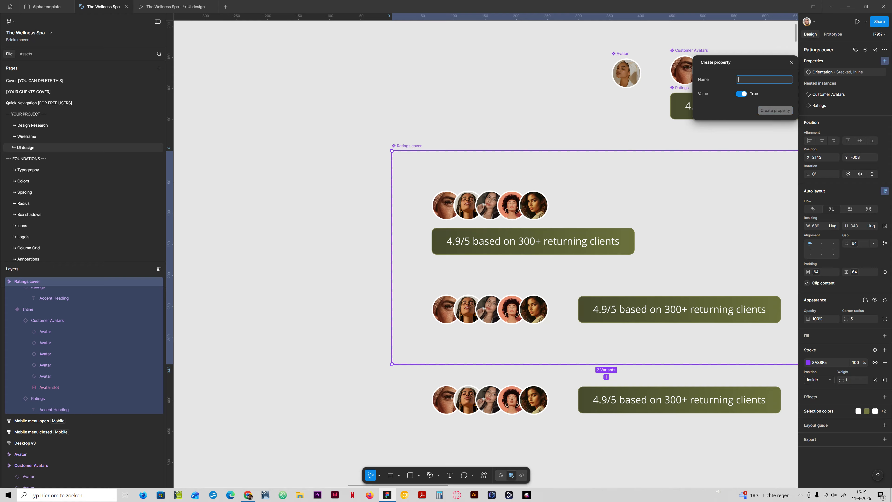
type("Show Slot")
left_click(741, 94)
left_click(775, 110)
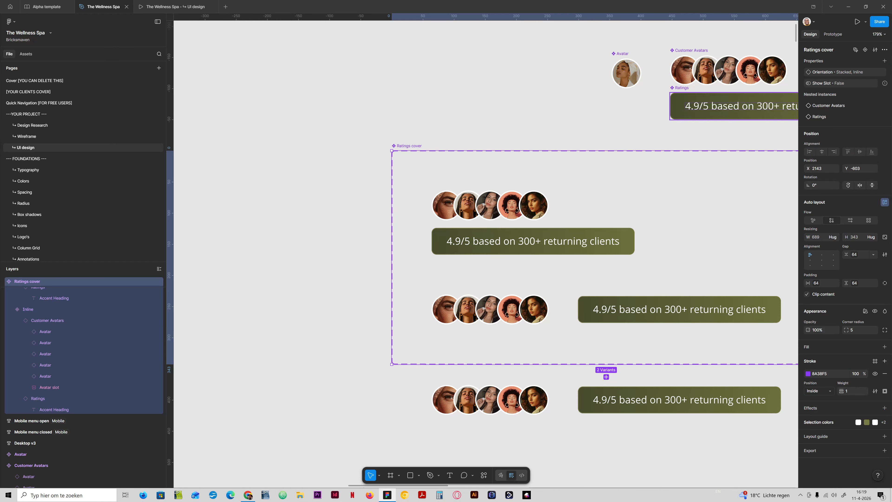
Inspect the avatar slot in the Stacked variant and its preferred instances without adding any
double_click(558, 207)
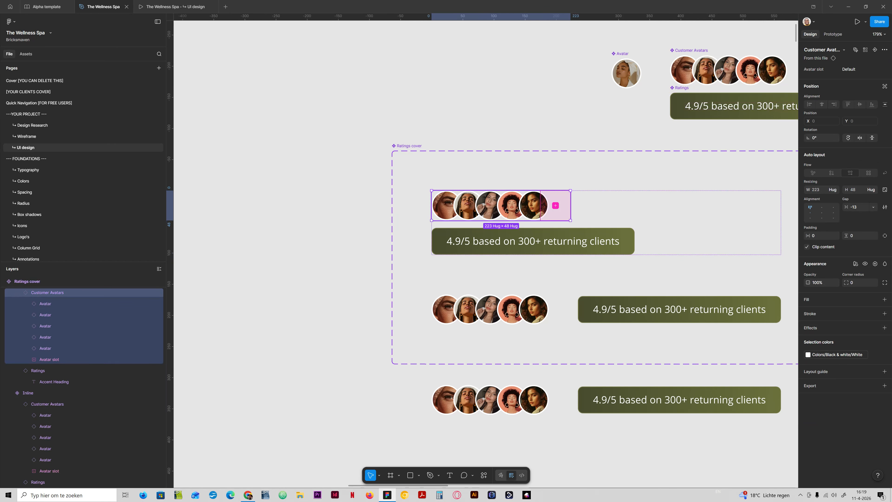
double_click(559, 208)
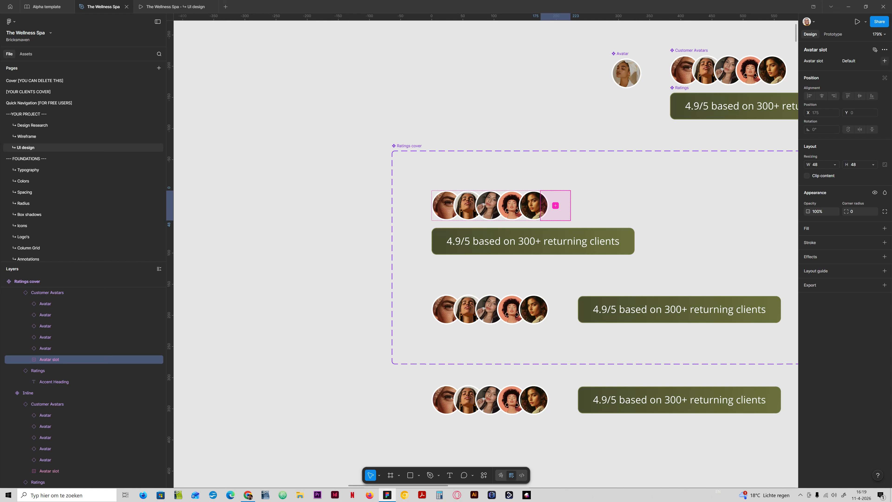
left_click(884, 61)
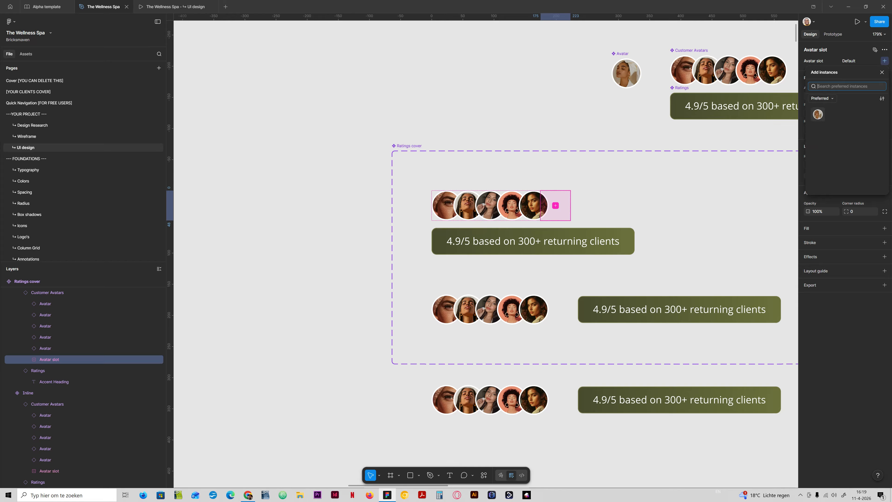
key("Escape")
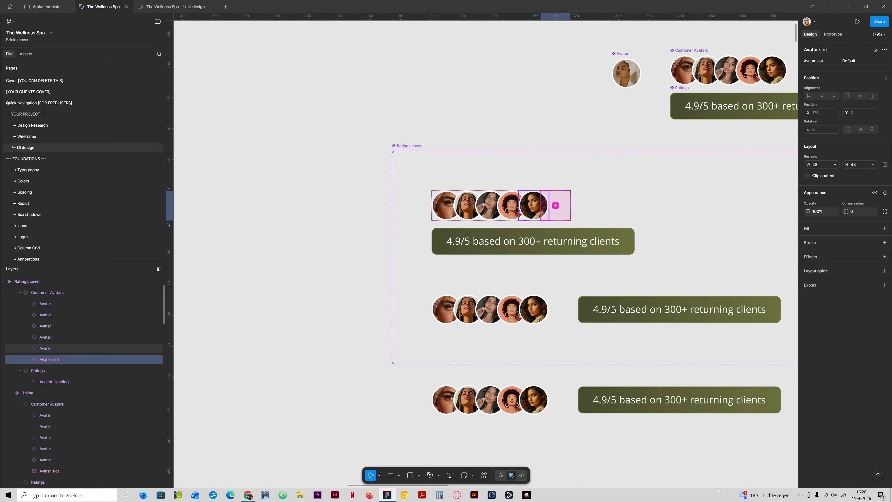
Delete the Show Slot property from the Ratings cover component set
left_click(27, 281)
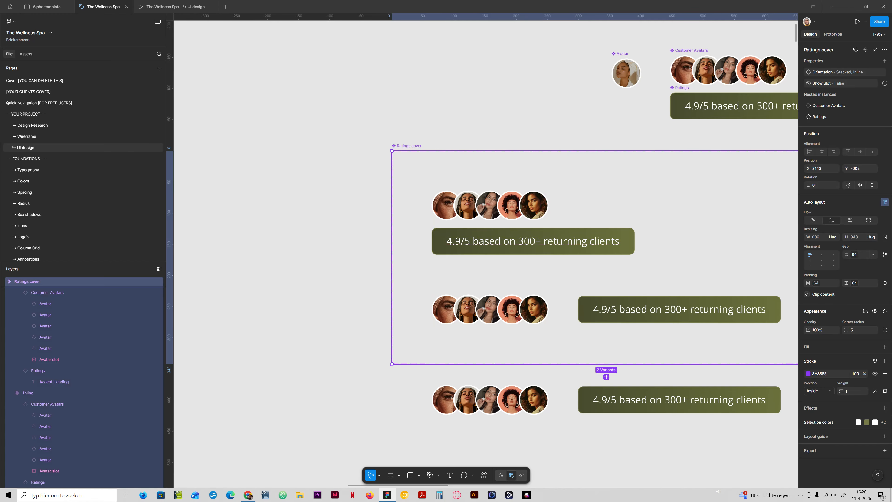
left_click(875, 83)
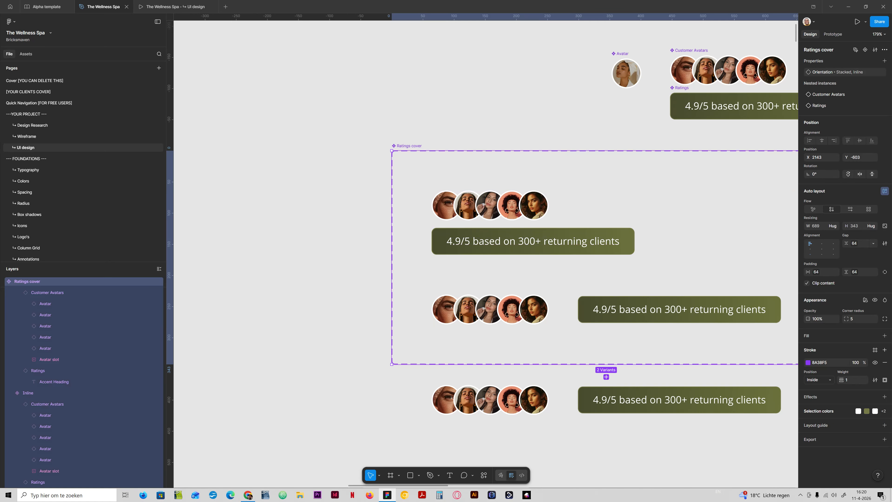
key("Escape")
Create a boolean property named "Show Slot" with the value False on the Customer Avatars main component
left_click_drag(755, 141, 538, 191)
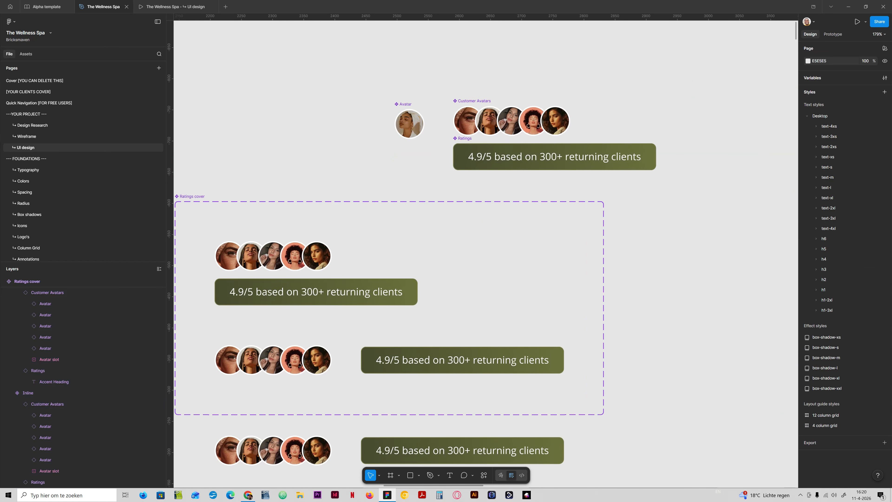
double_click(555, 121)
left_click(473, 101)
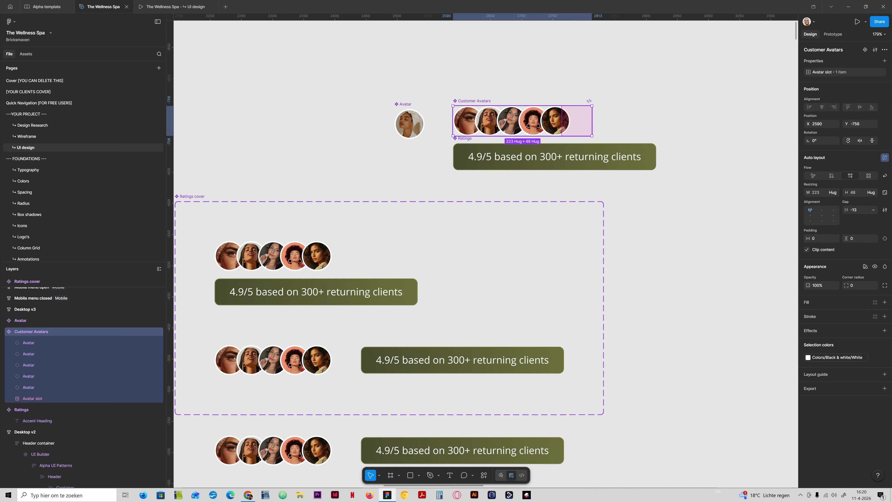
left_click(885, 60)
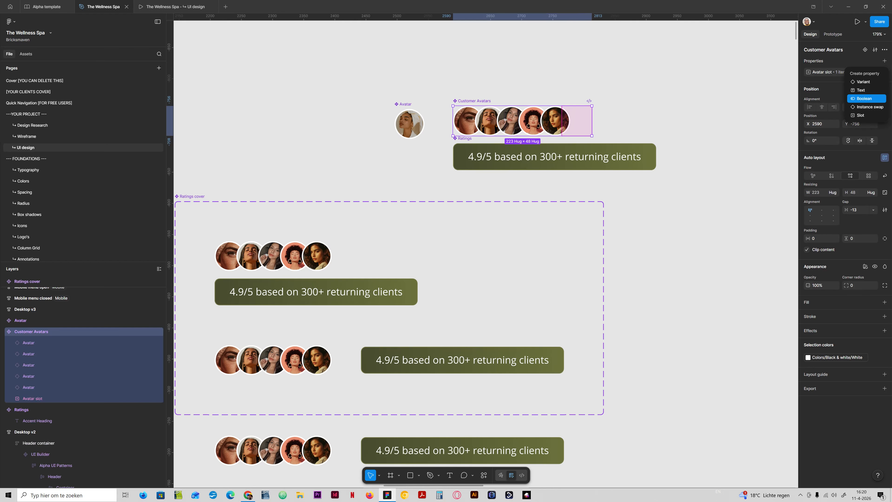
left_click(862, 99)
type("H")
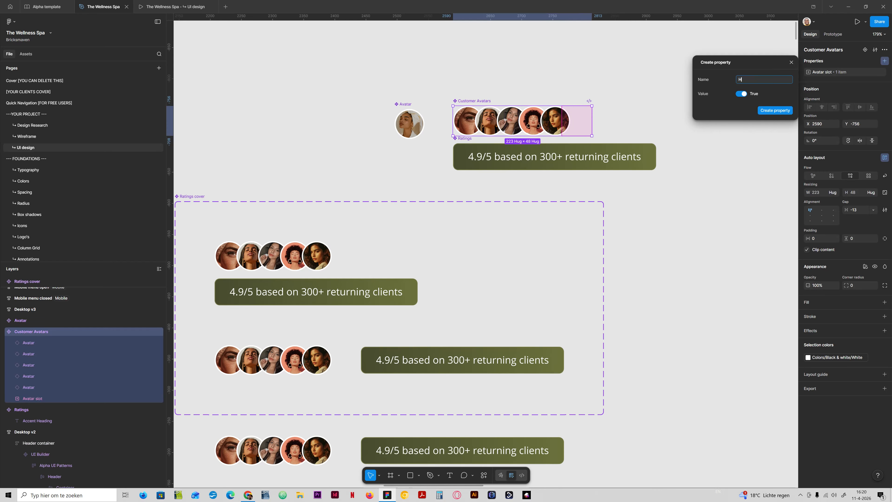
key("BackSpace")
type("Show Slot")
left_click(741, 93)
left_click(775, 110)
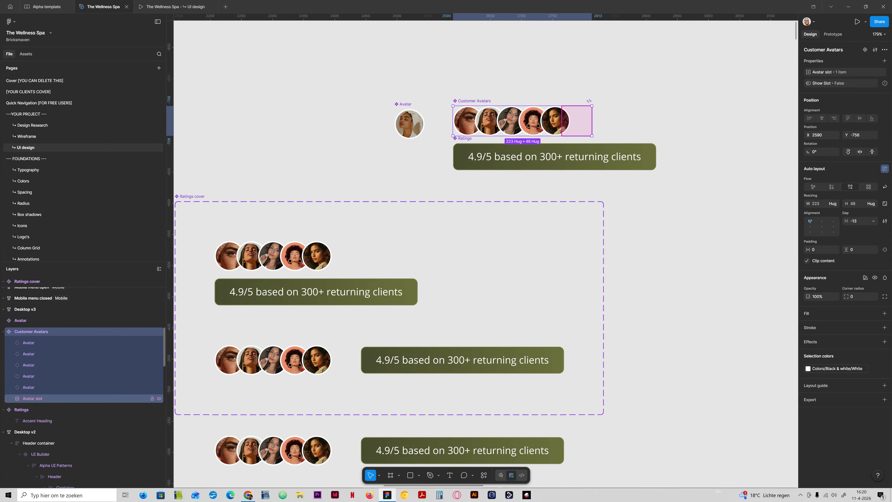
Link the visibility of the Customer Avatars component's Avatar slot layer to the Show Slot property
left_click(33, 398)
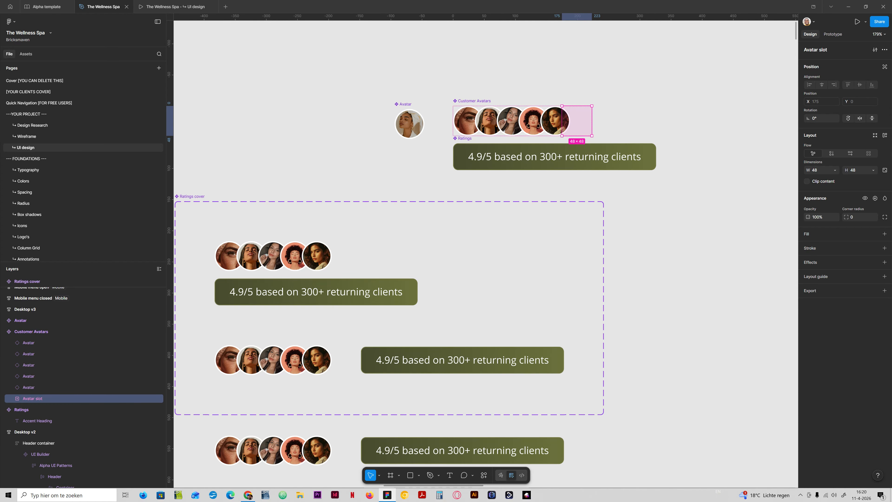
left_click(875, 198)
left_click(830, 250)
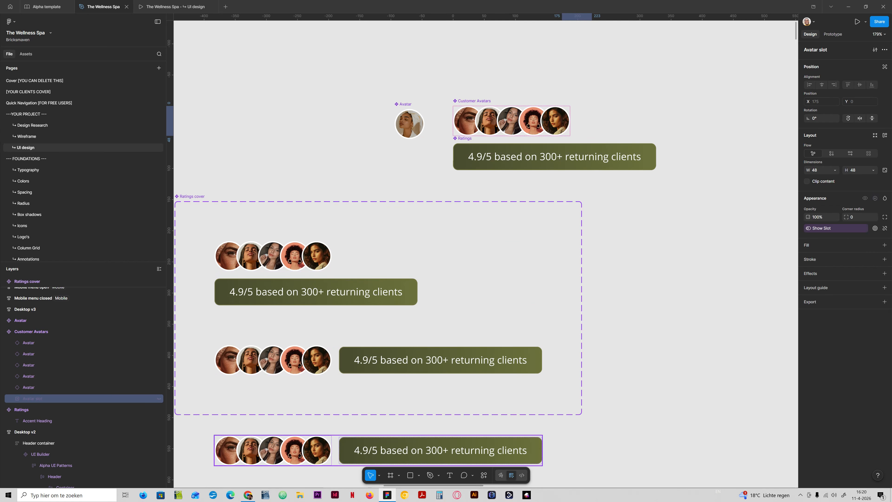
Move the Inline instance further below the component set and test its Show Slot toggle, leaving it switched on
left_click(440, 450)
left_click_drag(440, 450, 548, 278)
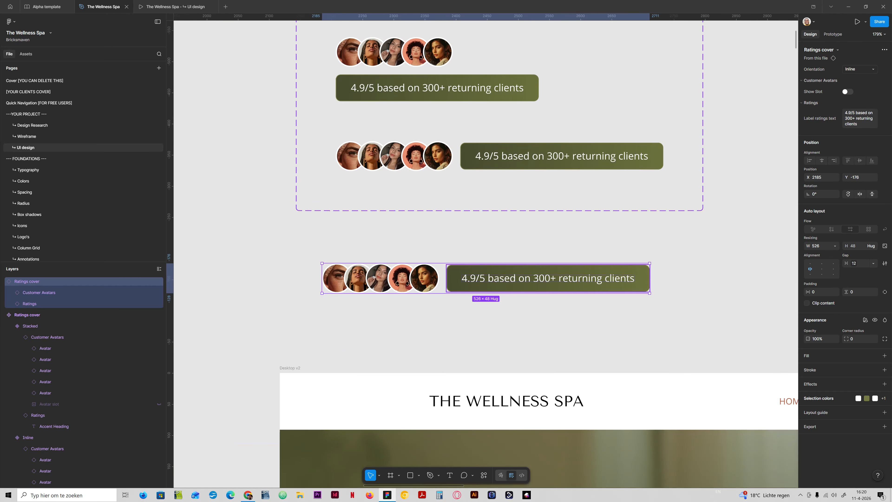
left_click(847, 91)
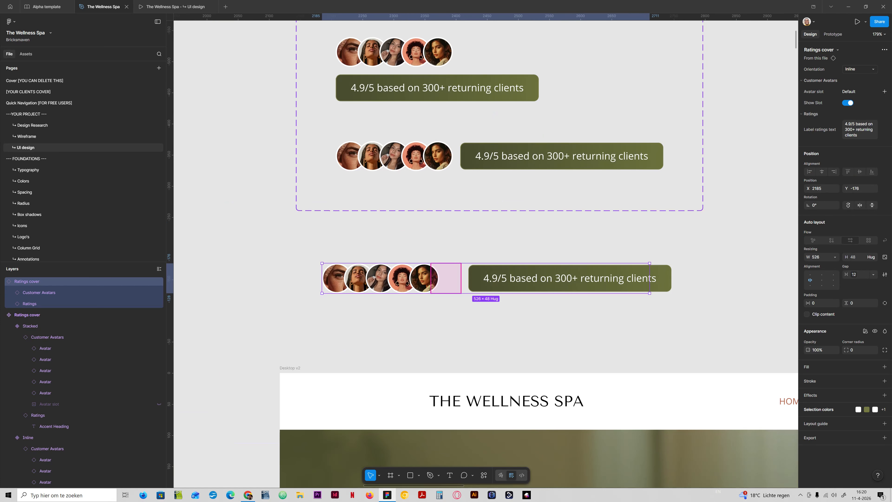
left_click(847, 103)
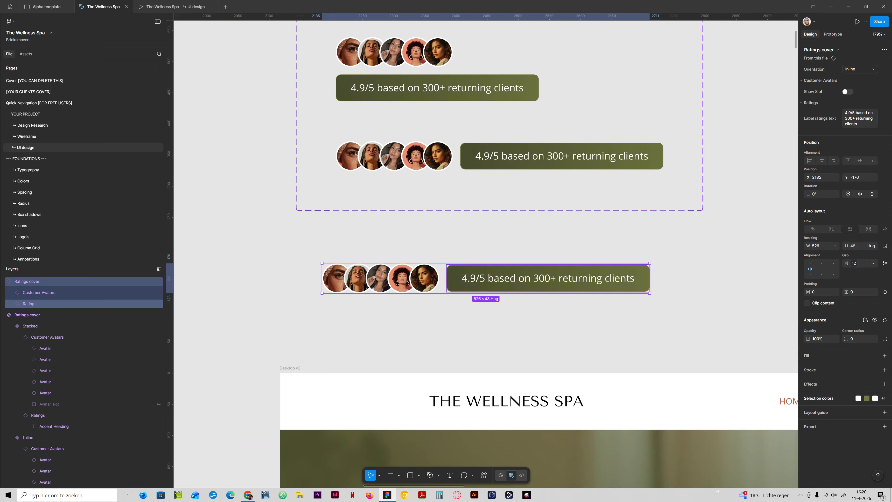
left_click(847, 91)
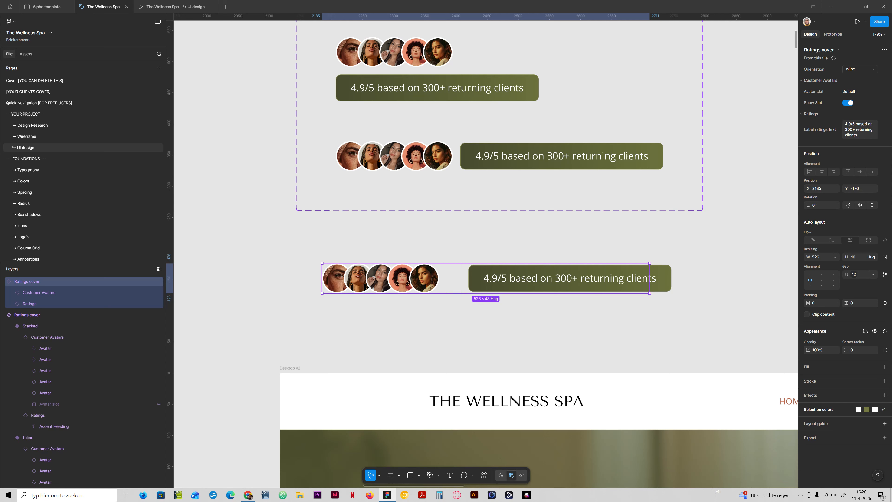
Add the preferred Avatar instance to the Inline instance's avatar slot and collapse its Customer Avatars properties
left_click(884, 92)
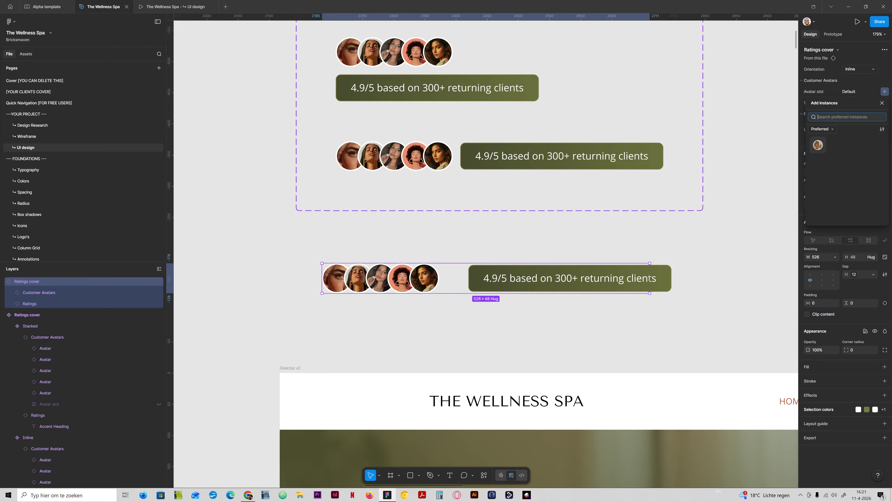
left_click(818, 145)
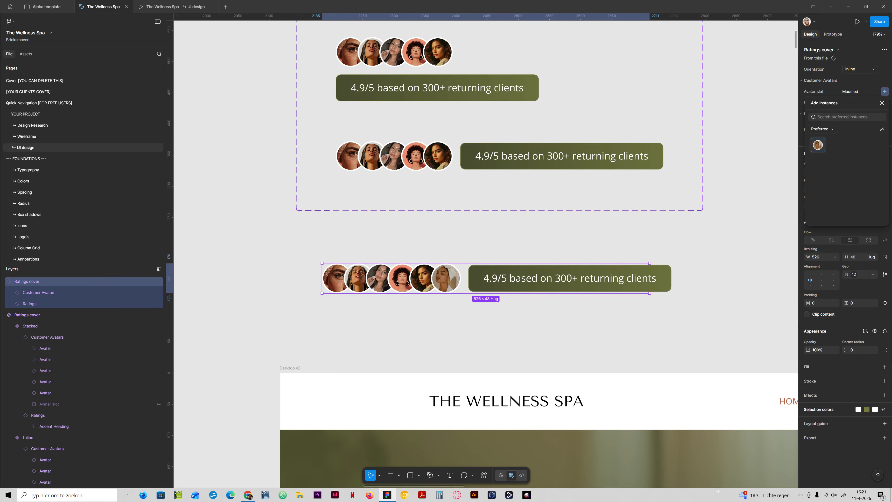
left_click(820, 80)
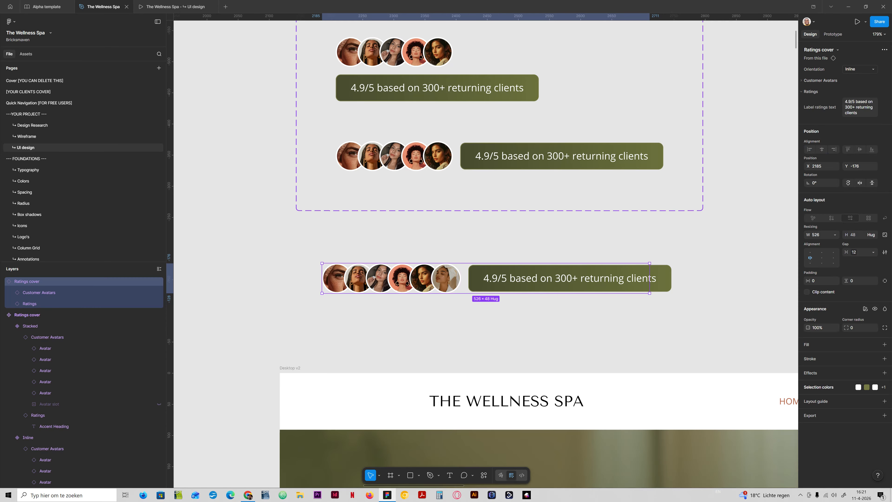
Inspect the avatars nested in the Inline instance's Avatar slot and the slot's layout settings
left_click(821, 80)
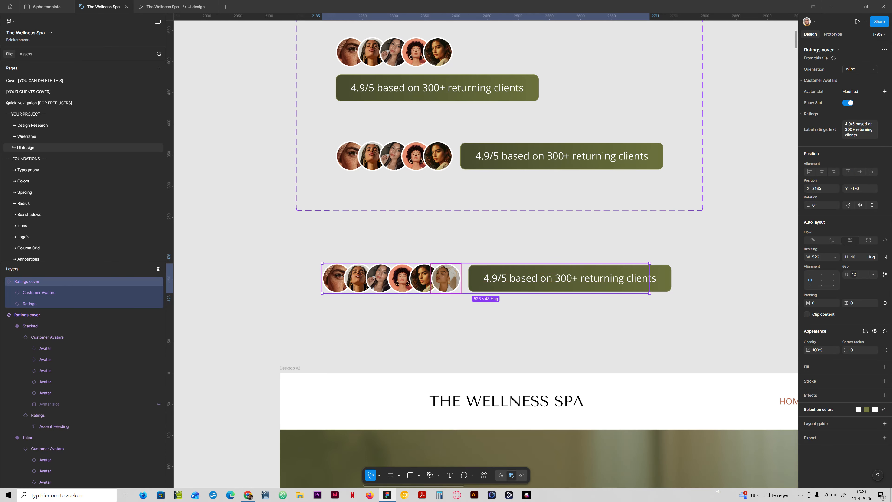
double_click(392, 278)
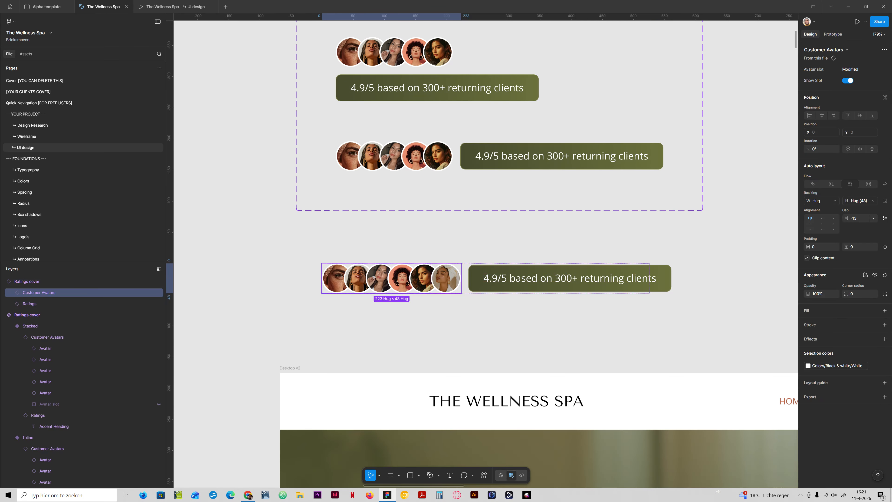
left_click(12, 292)
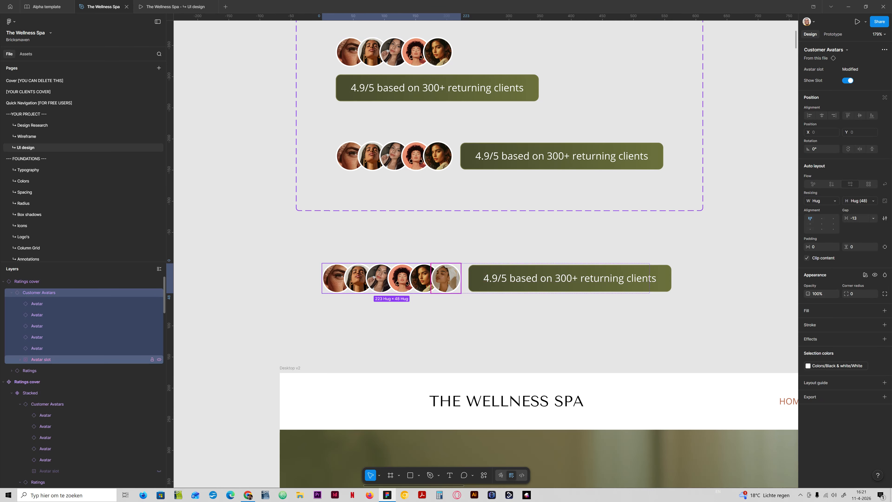
left_click(19, 360)
left_click(46, 371)
left_click(45, 382)
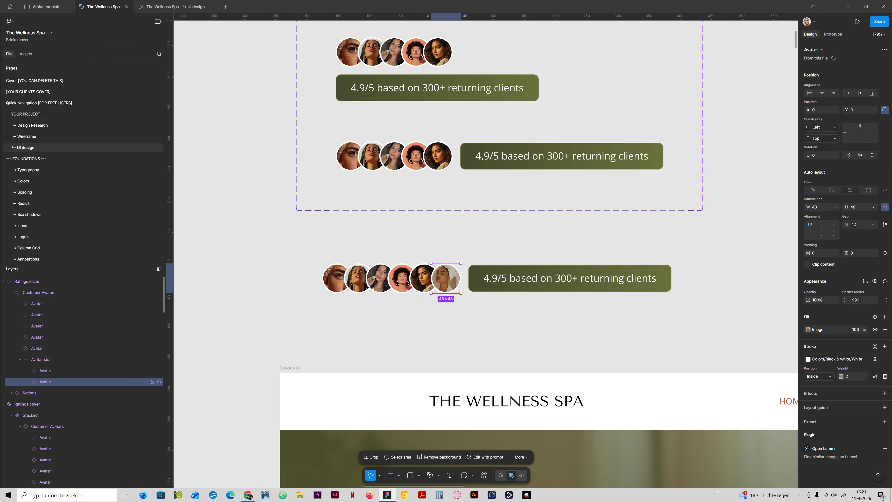
left_click(40, 359)
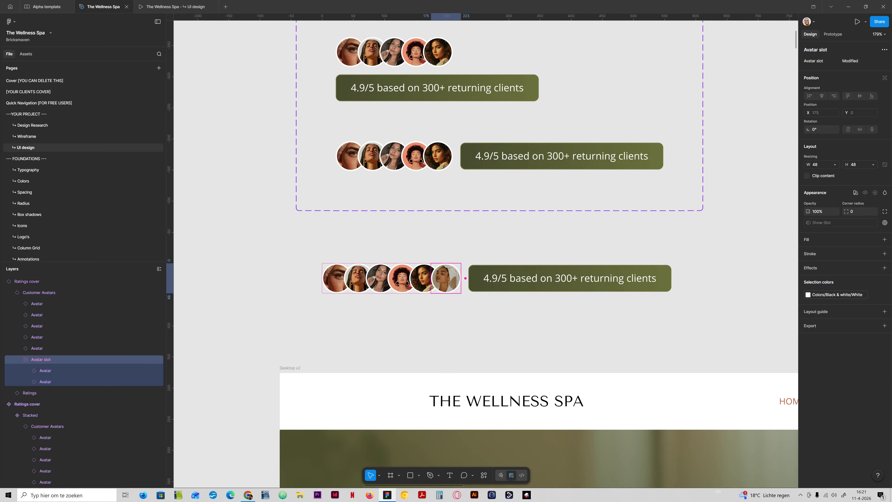
Check the width sizing options of the Avatar slot layer in the Customer Avatars main component
scroll(486, 254, "up", 6)
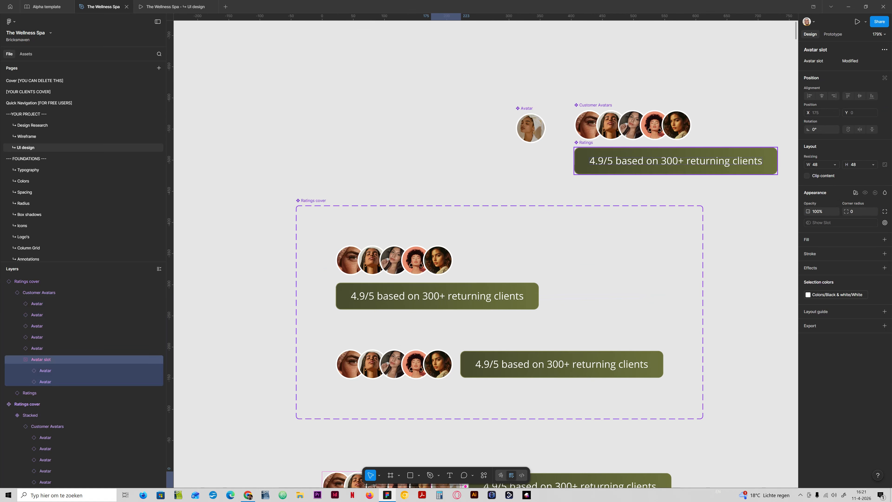
double_click(676, 125)
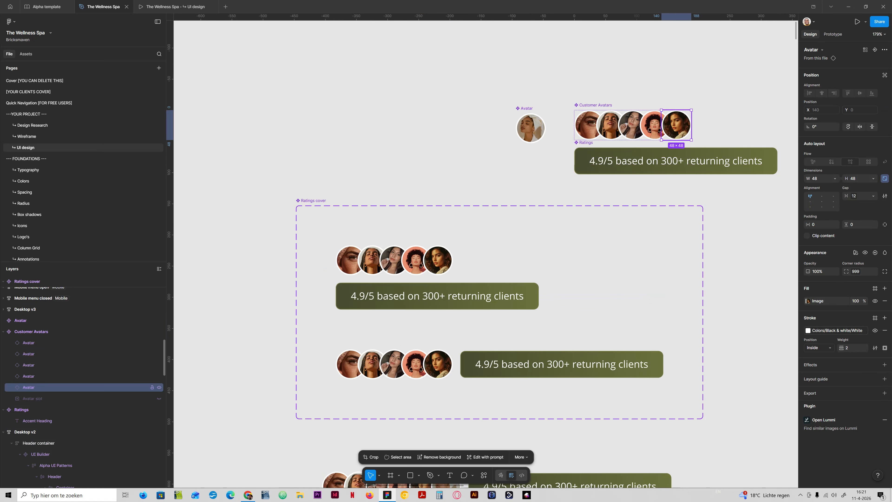
left_click(33, 398)
left_click(835, 170)
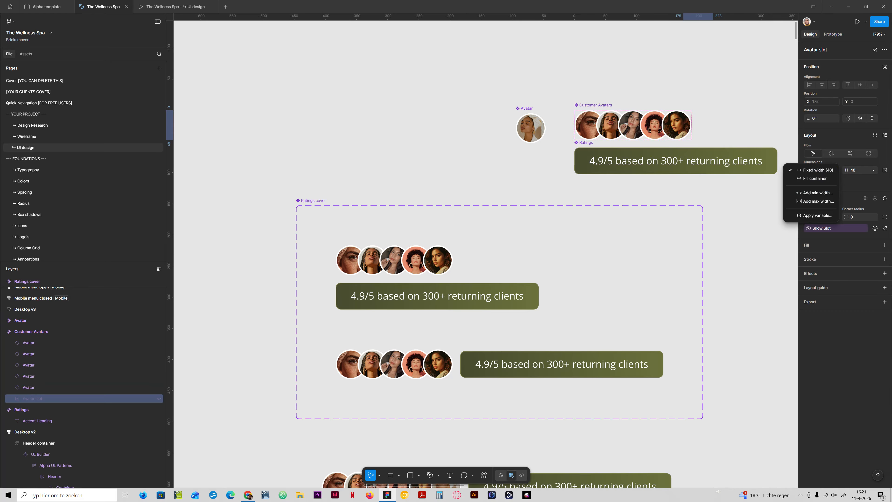
Set the Show Slot property of the Customer Avatars main component to True
left_click(31, 332)
left_click(30, 331)
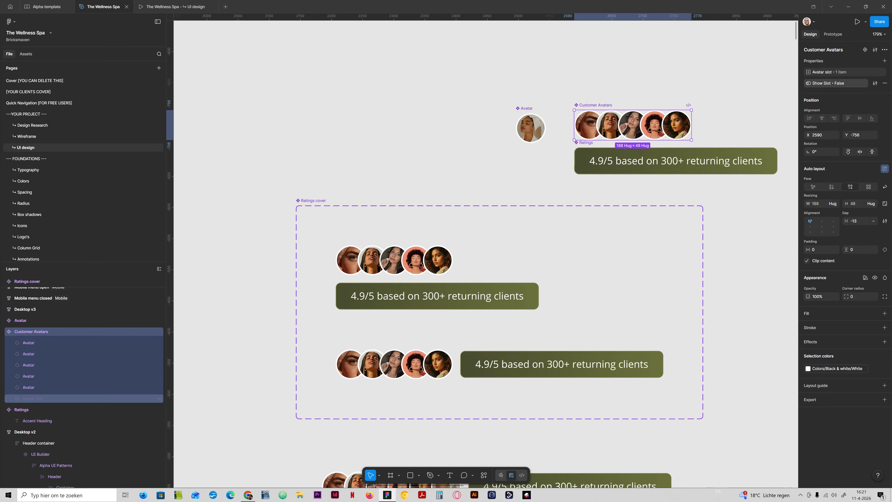
left_click(875, 83)
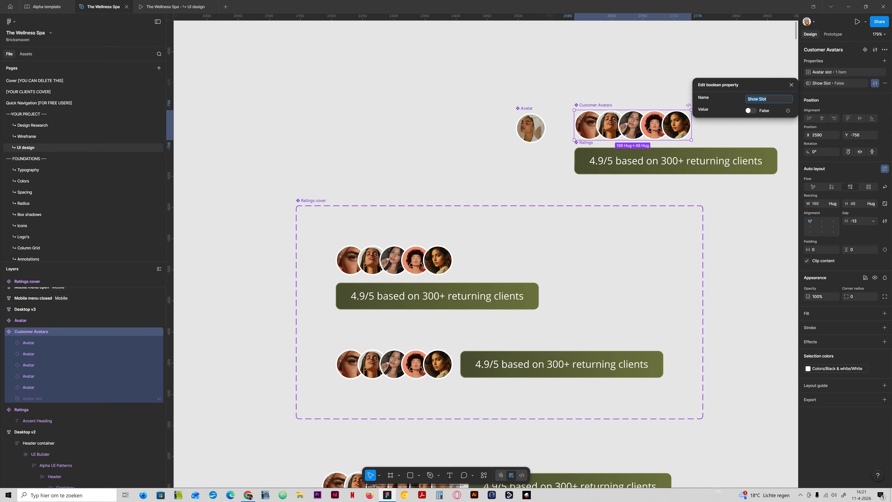
left_click(750, 110)
left_click(750, 111)
left_click(750, 110)
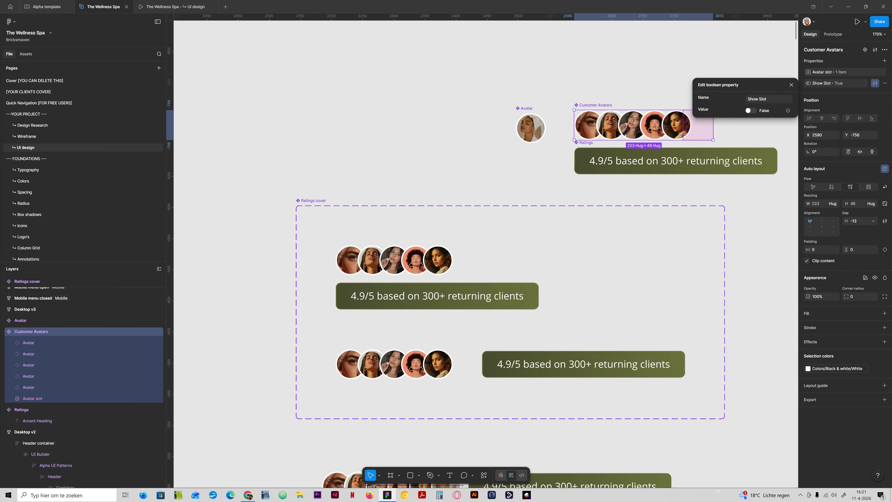
key("Escape")
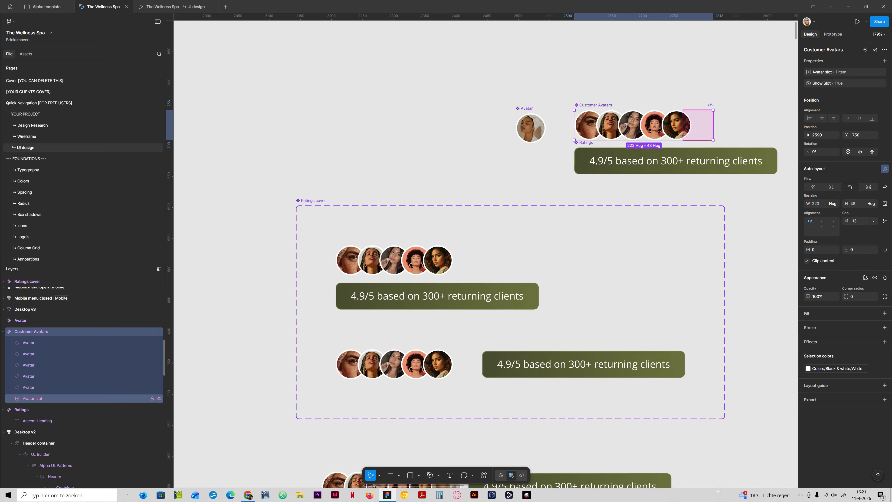
Add horizontal auto layout to the Customer Avatars main component's Avatar slot, with a gap of -13 and 0 padding on all sides
left_click(33, 399)
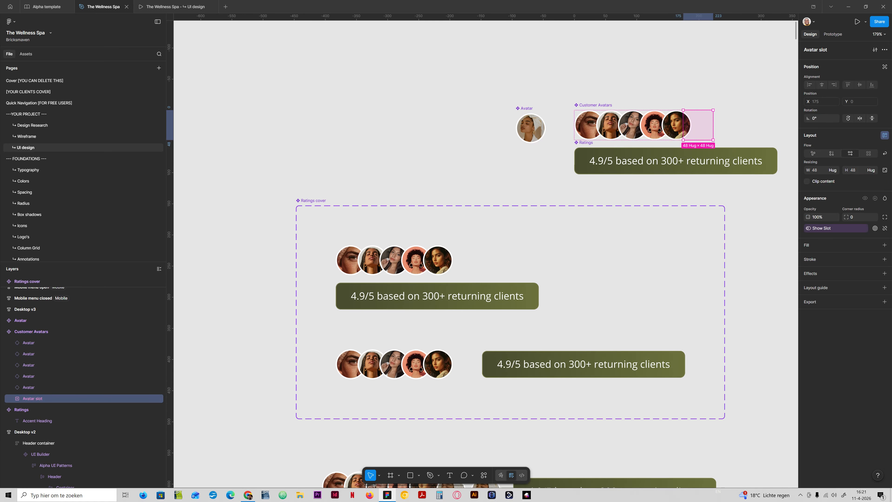
key("shift+a")
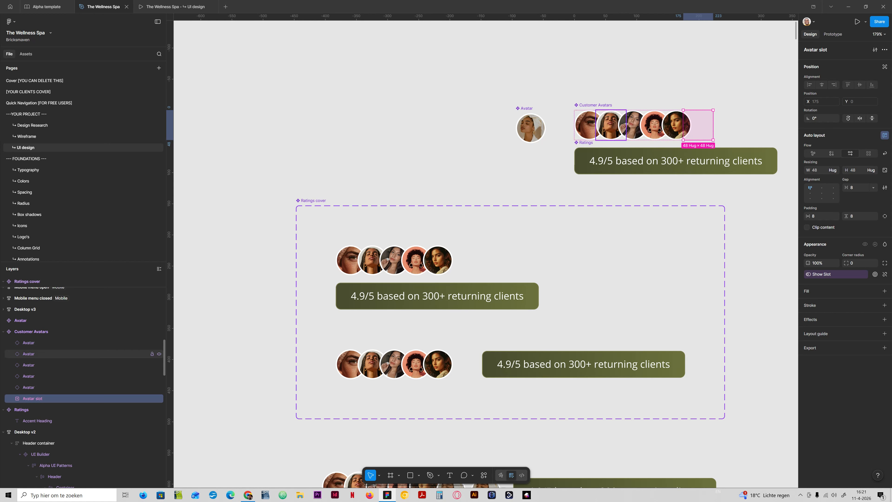
left_click(31, 332)
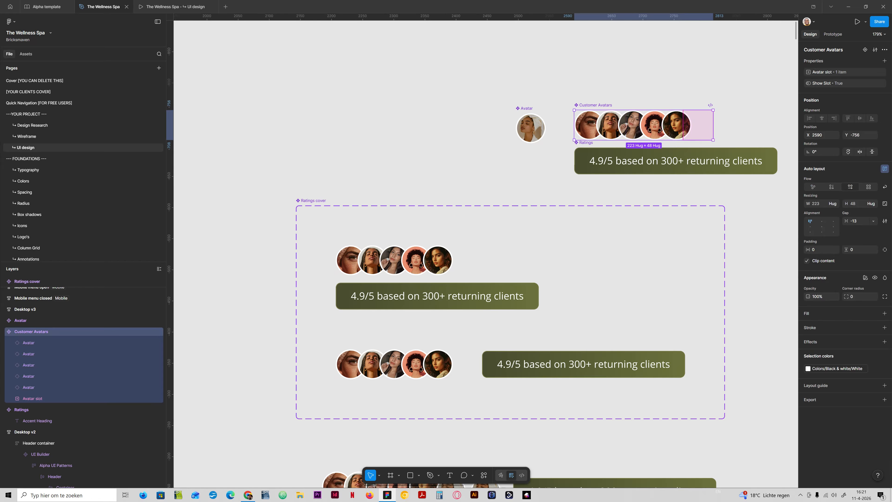
left_click(855, 221)
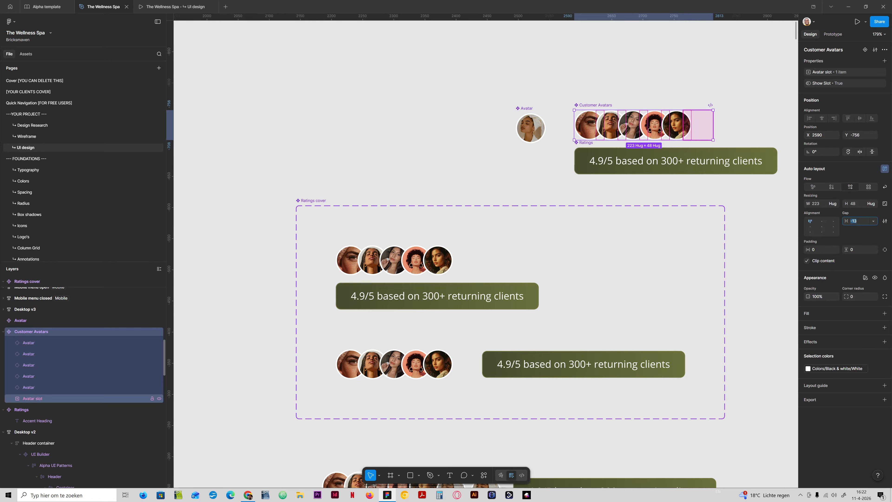
left_click(32, 398)
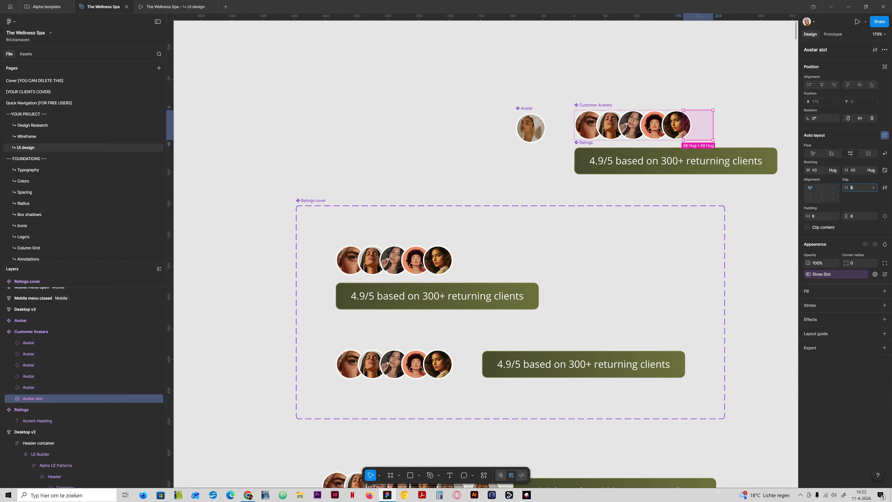
type("-13")
key("Tab")
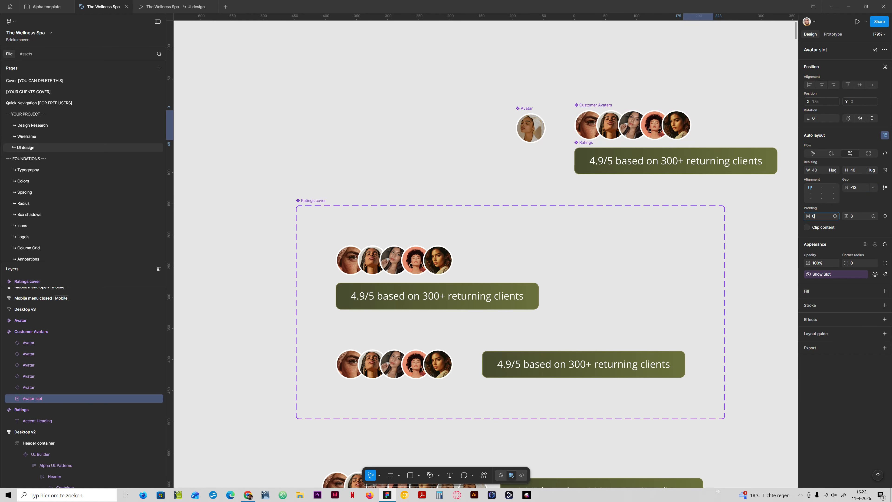
key("Tab")
type("0")
key("Return")
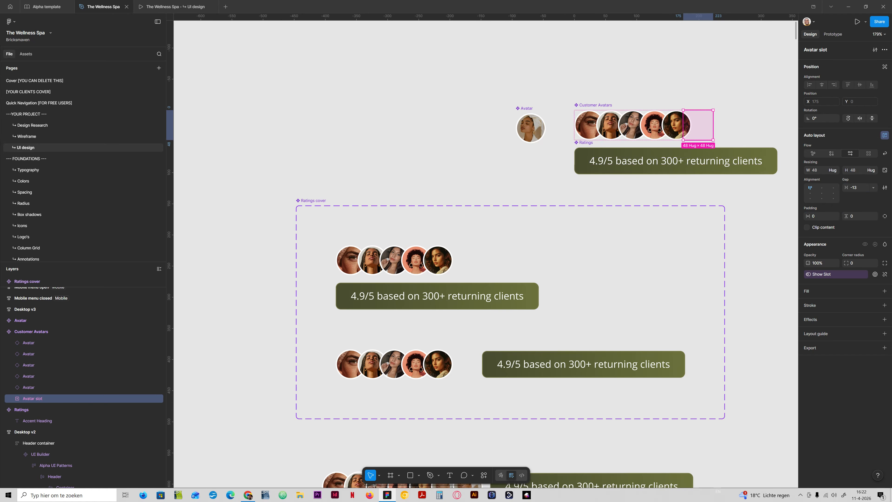
Duplicate an avatar three times inside the Inline instance's Avatar slot to test the overlapping layout
scroll(485, 247, "down", 3)
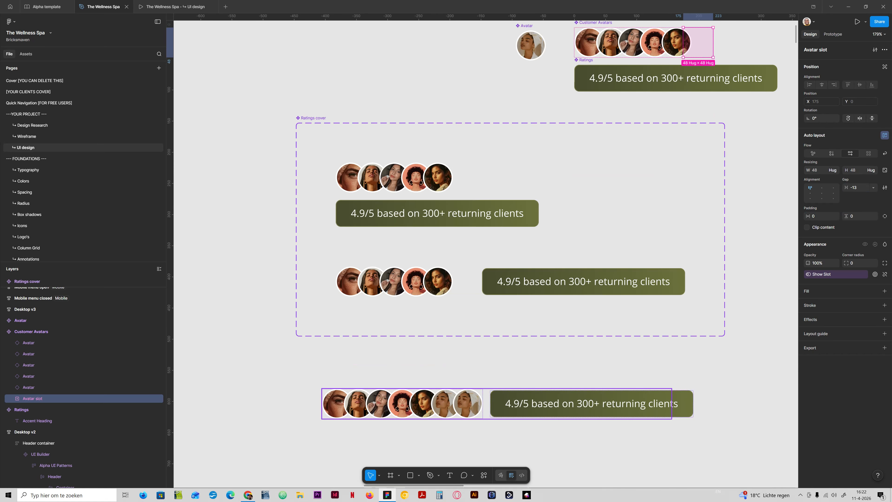
double_click(402, 404)
left_click(41, 348)
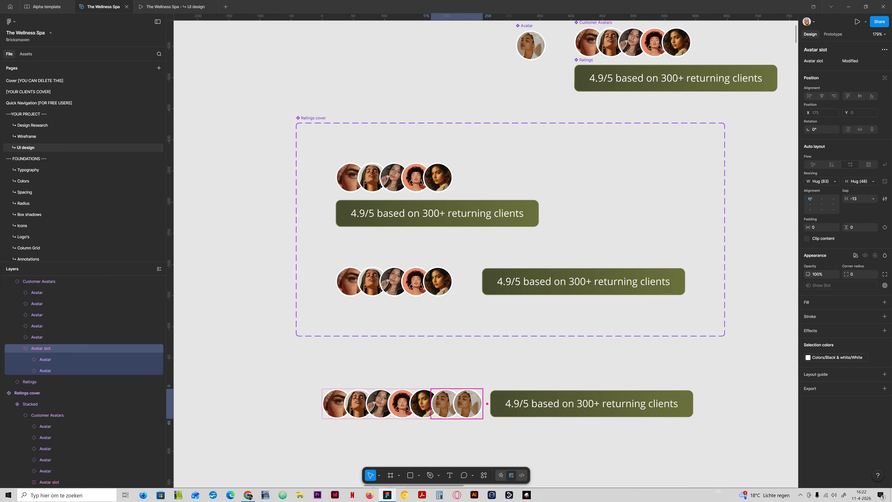
left_click(45, 370)
key("ctrl+d")
key("ctrl+d")
key("ctrl+d")
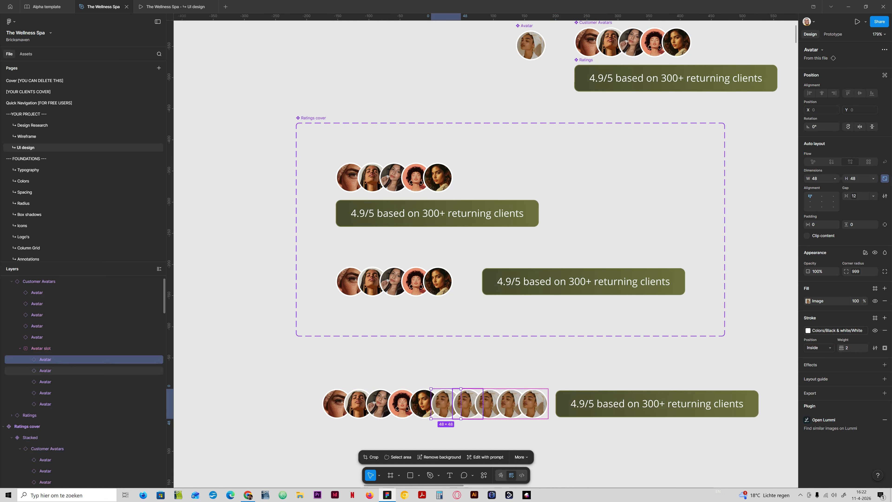
Delete all avatars from the Inline instance's Avatar slot and switch off its Show Slot property
left_click(46, 359, "shift")
key("Delete")
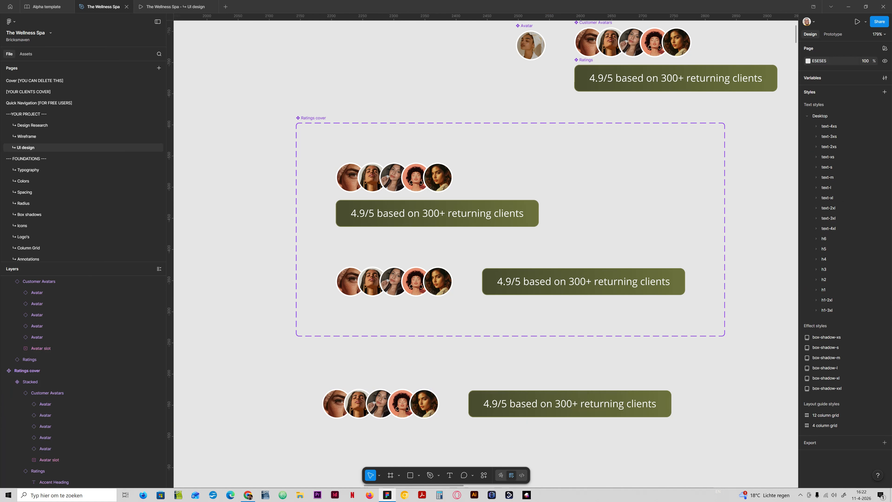
left_click(569, 404)
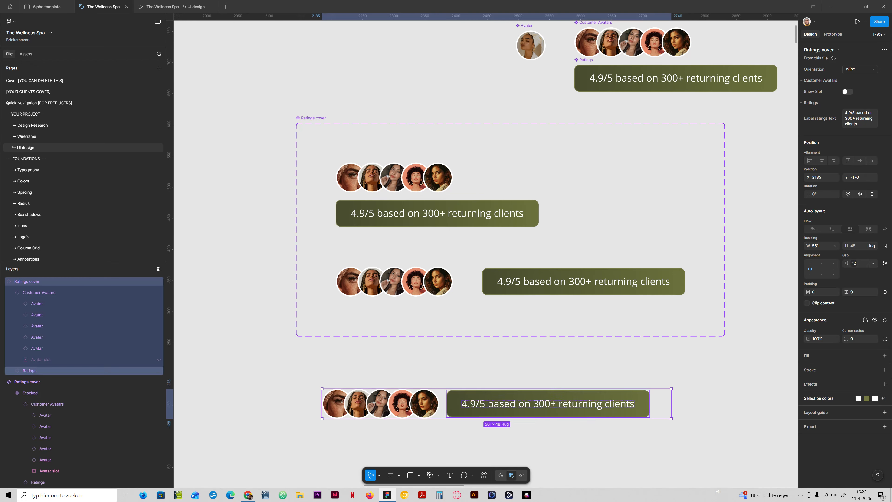
scroll(597, 268, "up", 2)
left_click(684, 126)
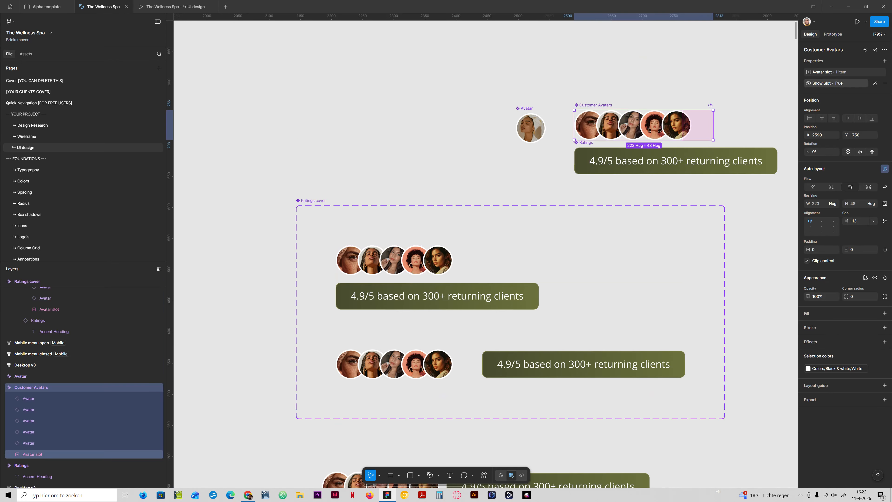
left_click(876, 83)
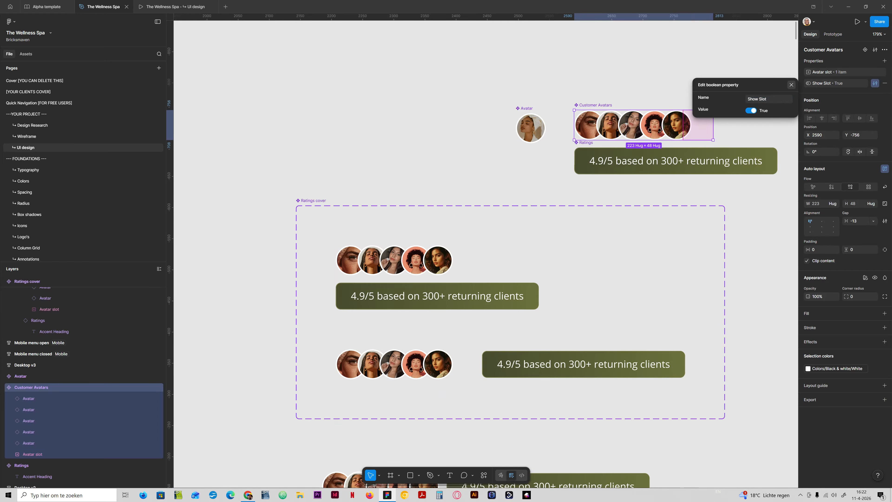
left_click(792, 85)
key("Escape")
scroll(485, 267, "down", 5)
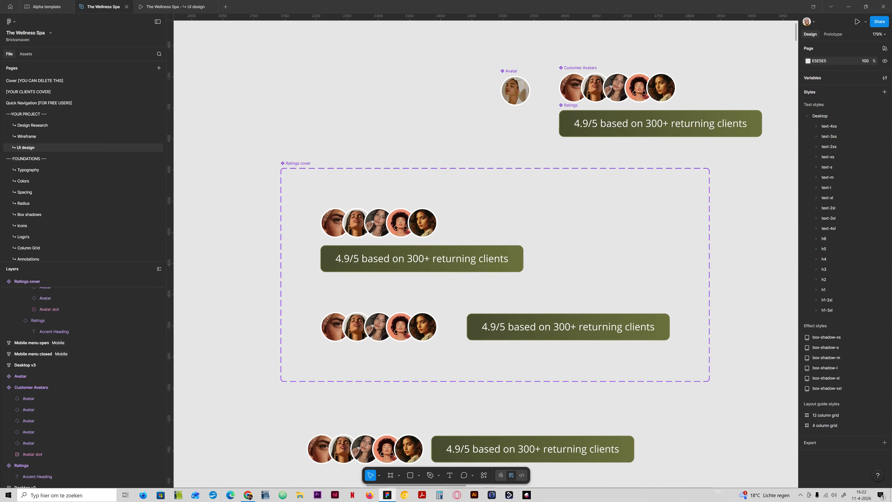
Set the Customer Avatars main component's Show Slot property to False and close its settings
scroll(485, 246, "up", 4)
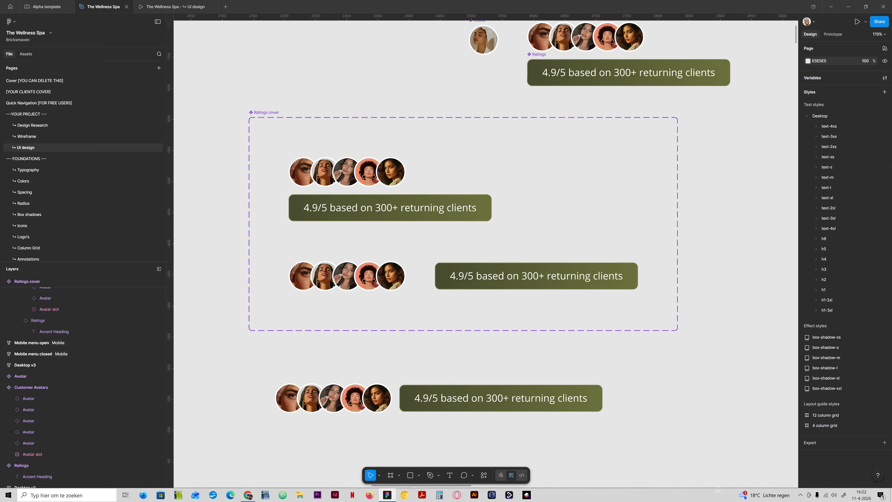
left_click(644, 88)
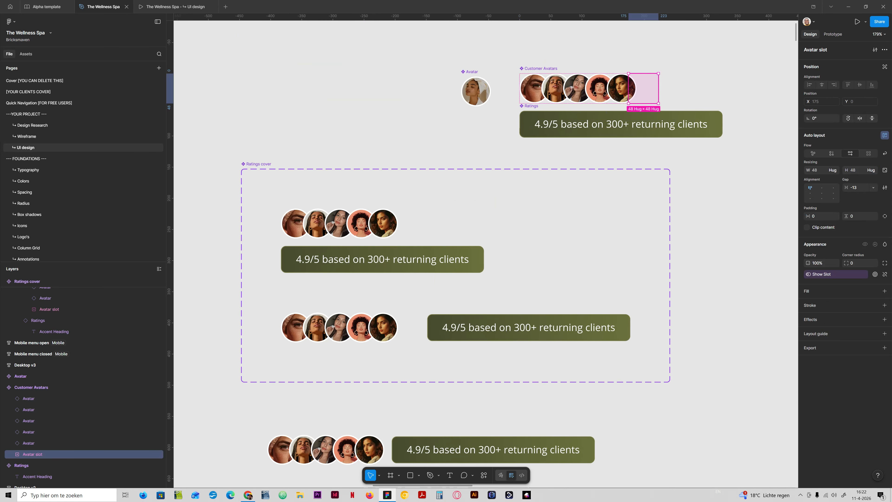
left_click(31, 388)
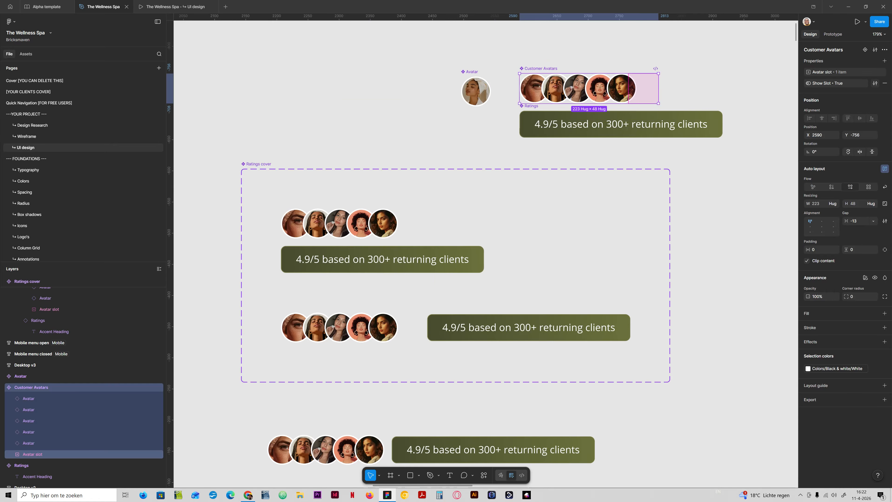
left_click(875, 83)
left_click(751, 110)
left_click(751, 110)
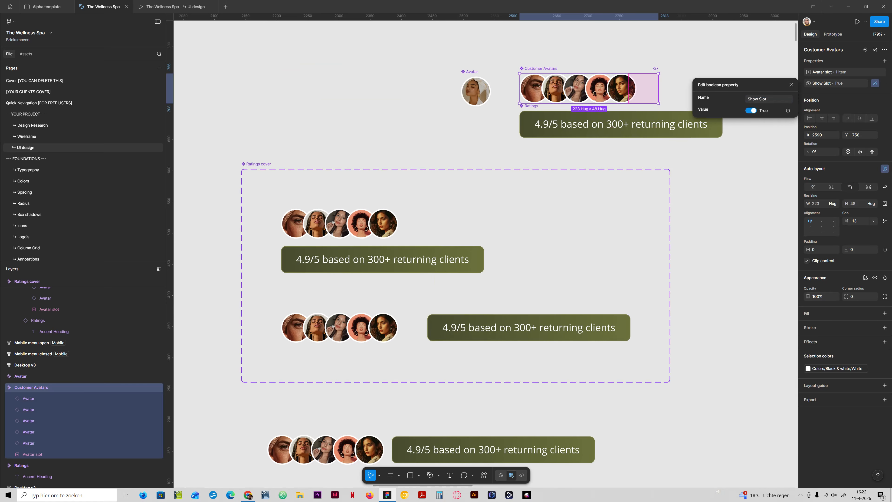
left_click(751, 110)
left_click(791, 84)
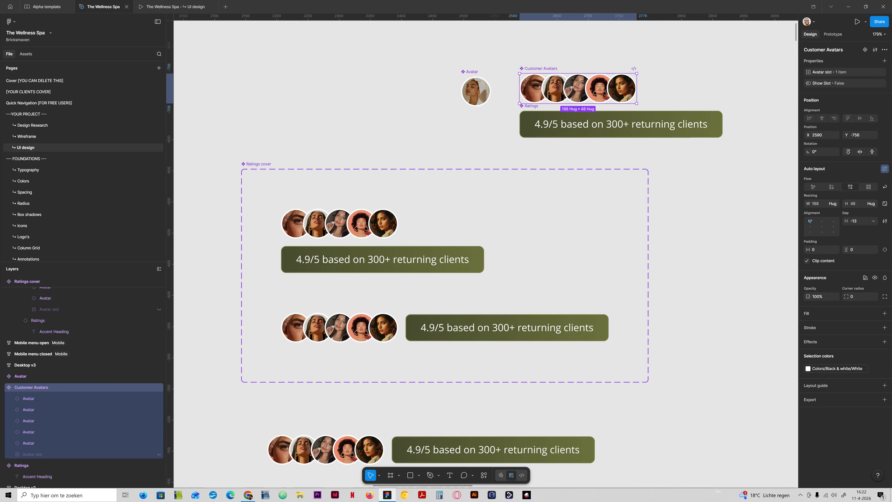
scroll(409, 303, "down", 10)
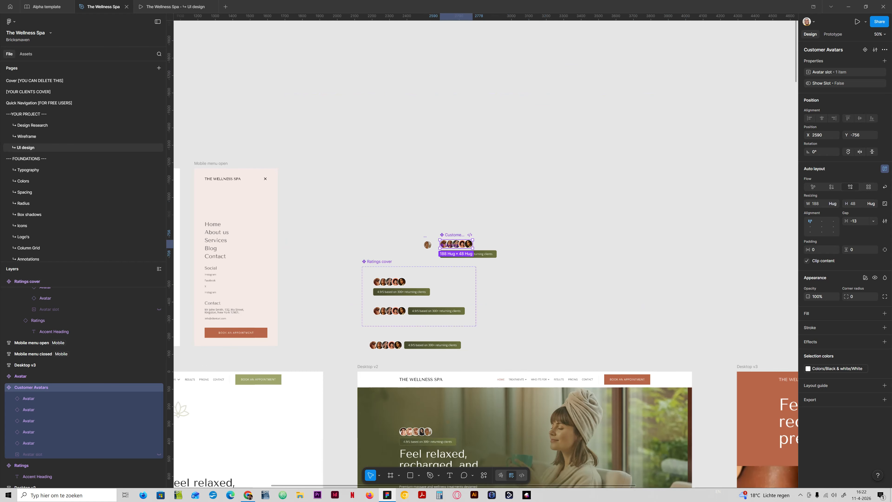
scroll(416, 347, "up", 3)
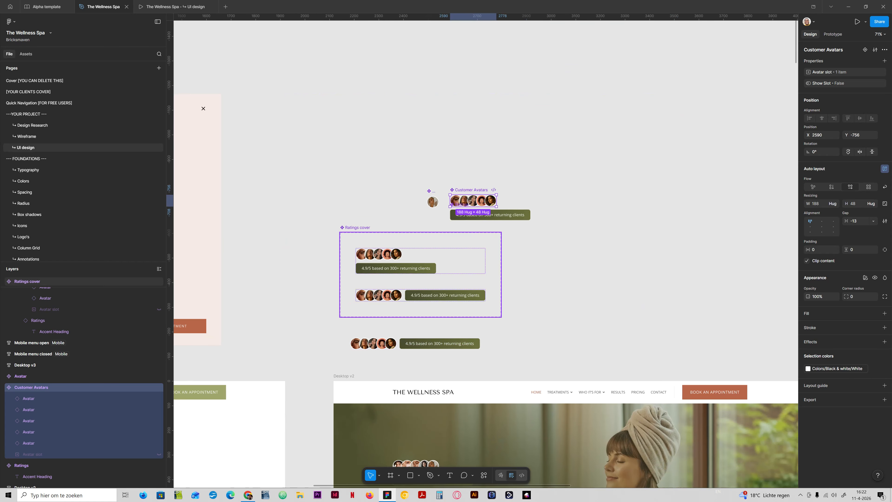
scroll(554, 326, "down", 4)
left_click_drag(554, 325, 587, 144)
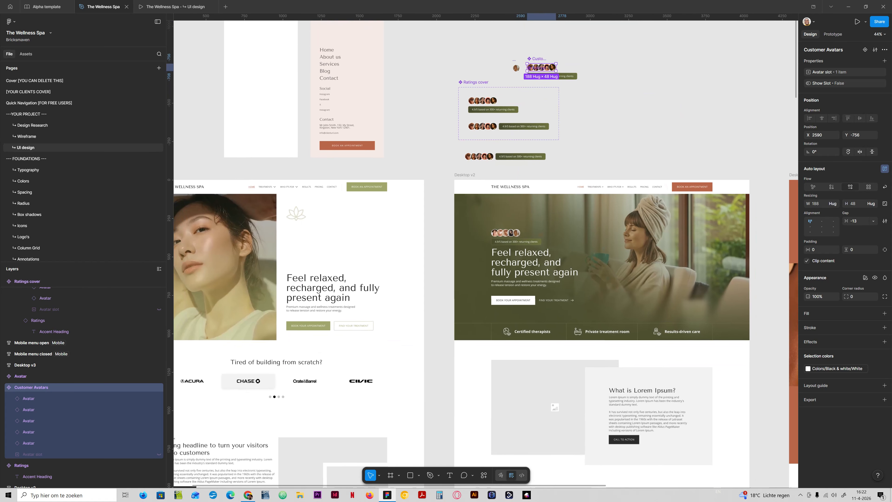
Set the width of the Inline Ratings cover instance below the component set to hug its contents
scroll(507, 190, "up", 2)
left_click(508, 190)
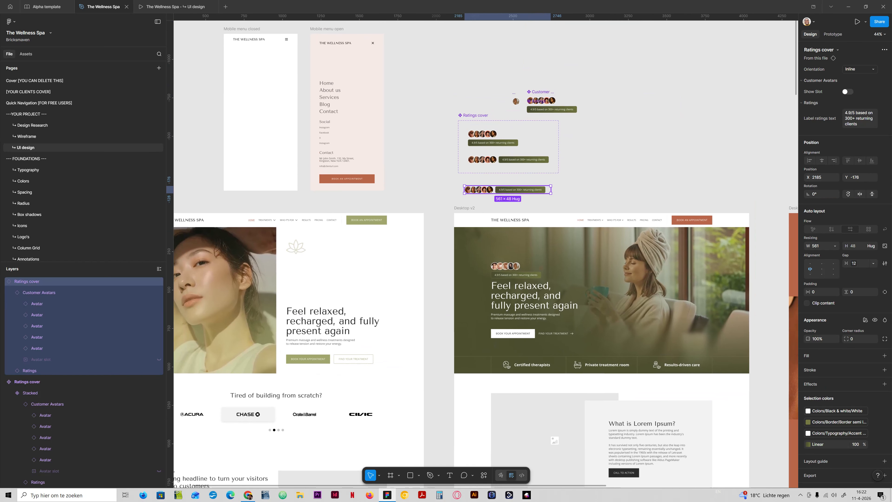
scroll(514, 203, "up", 5)
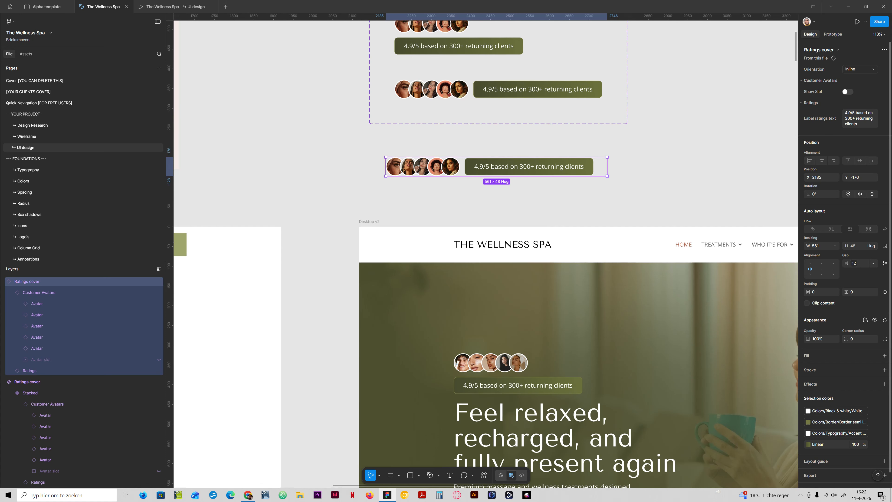
left_click(835, 245)
left_click(814, 254)
scroll(499, 172, "up", 3)
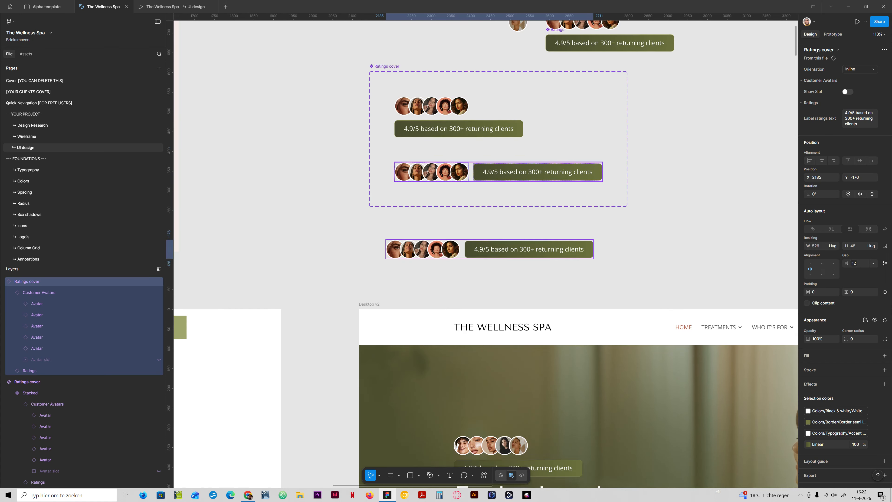
left_click(499, 214)
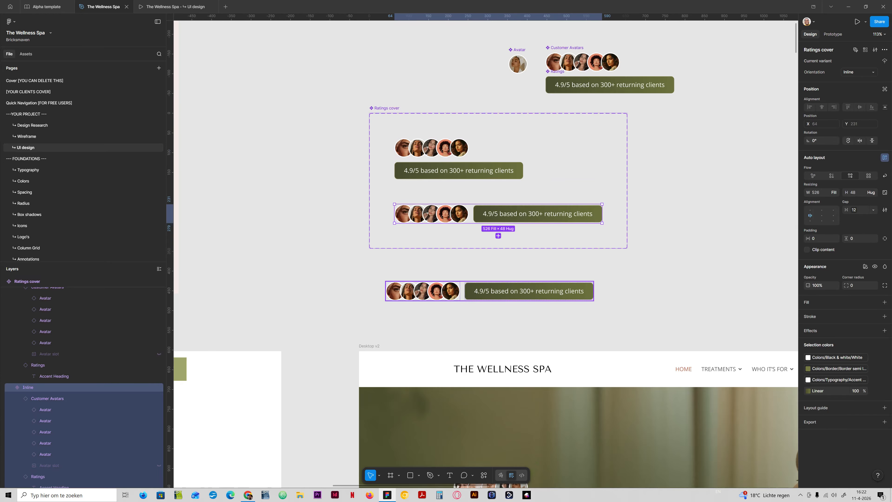
left_click(489, 291)
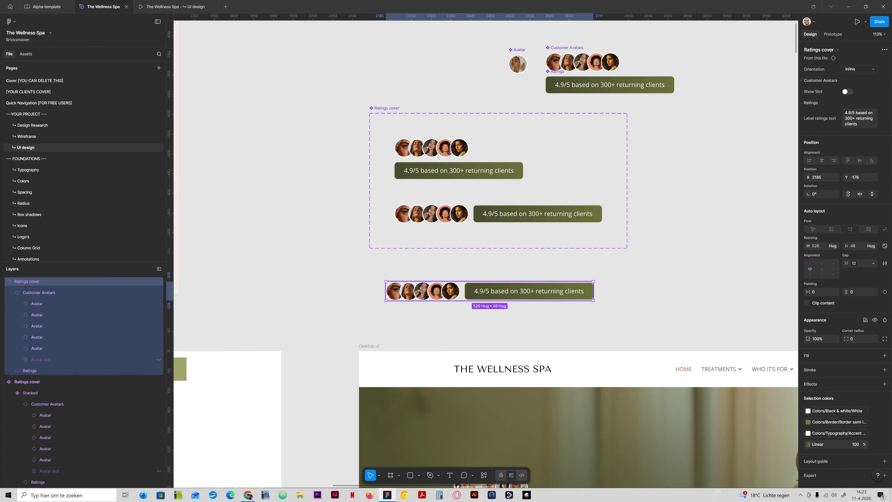
scroll(486, 253, "down", 2)
scroll(481, 250, "down", 5)
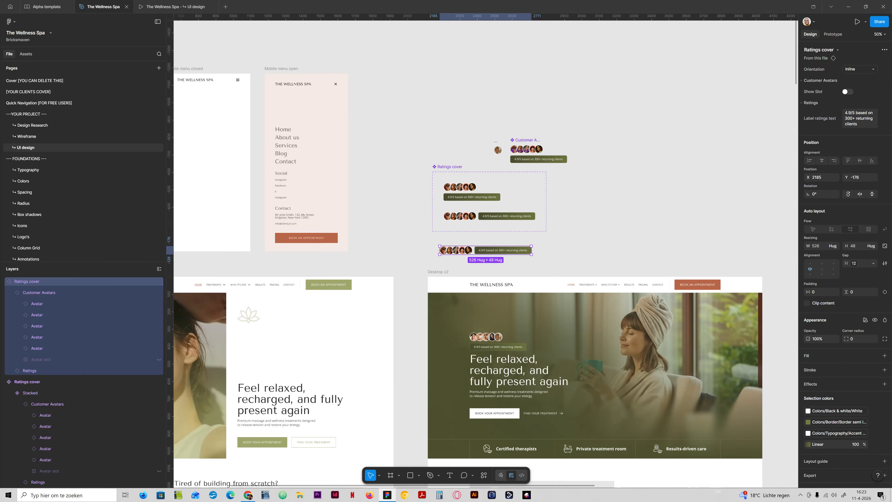
scroll(481, 251, "down", 4)
left_click(598, 246)
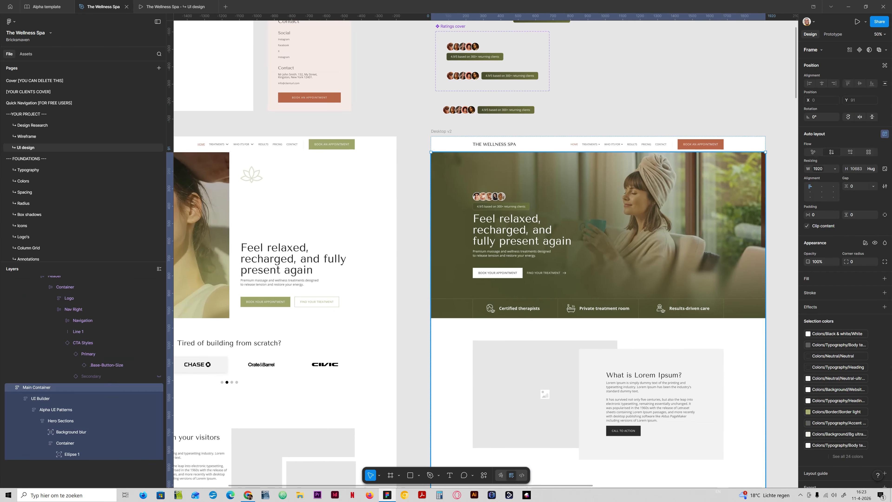
left_click_drag(598, 246, 532, 239)
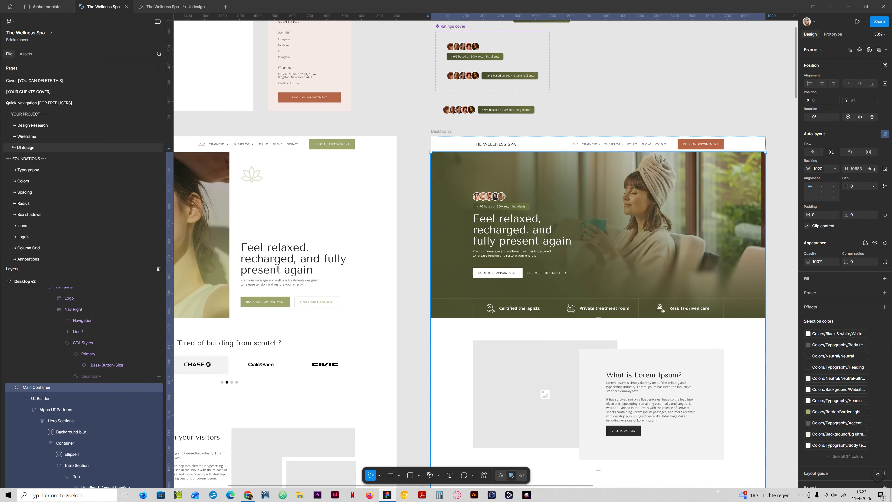
left_click(442, 131)
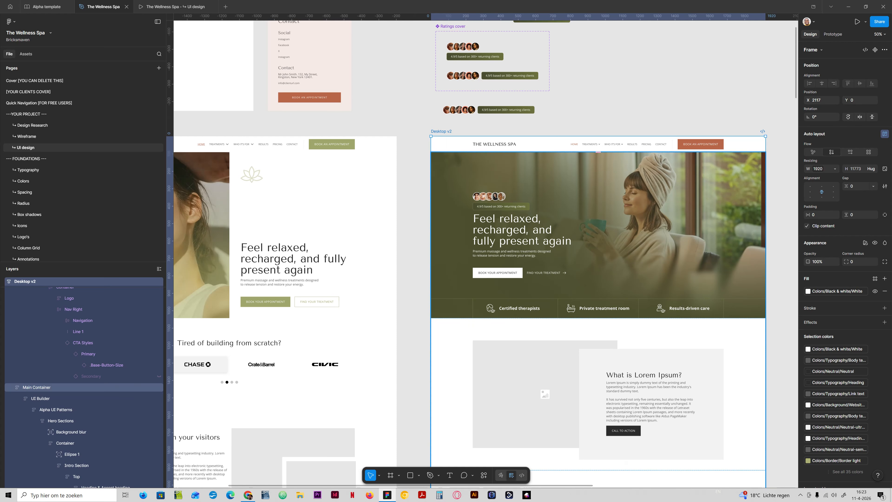
scroll(486, 254, "up", 2)
left_click(499, 192)
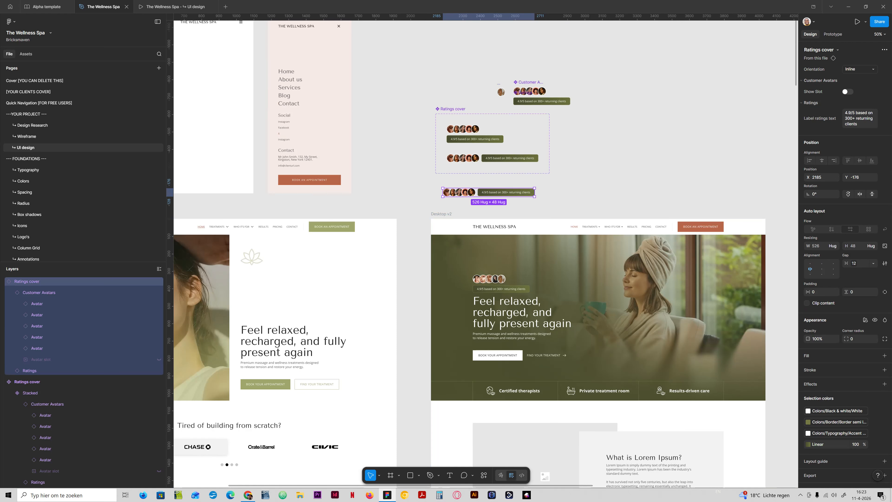
key("Escape")
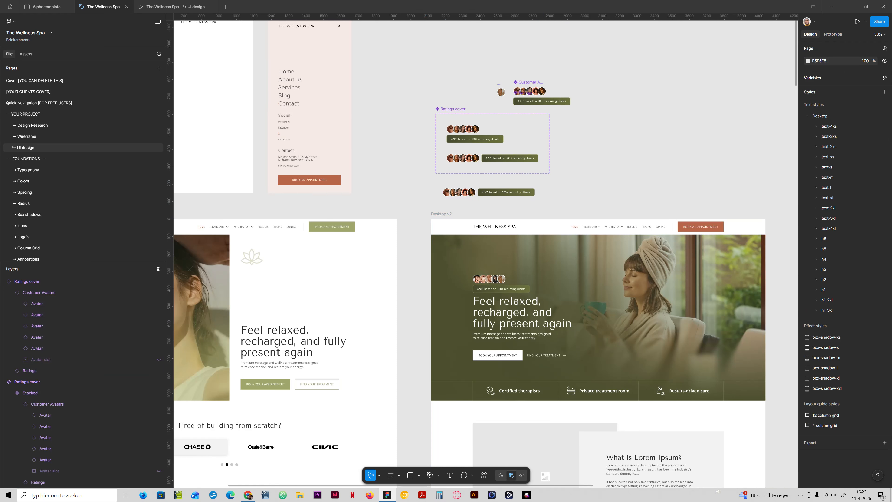
Detach the nested Logo section instance beneath the Desktop v1 hero from its component
scroll(486, 253, "left", 5)
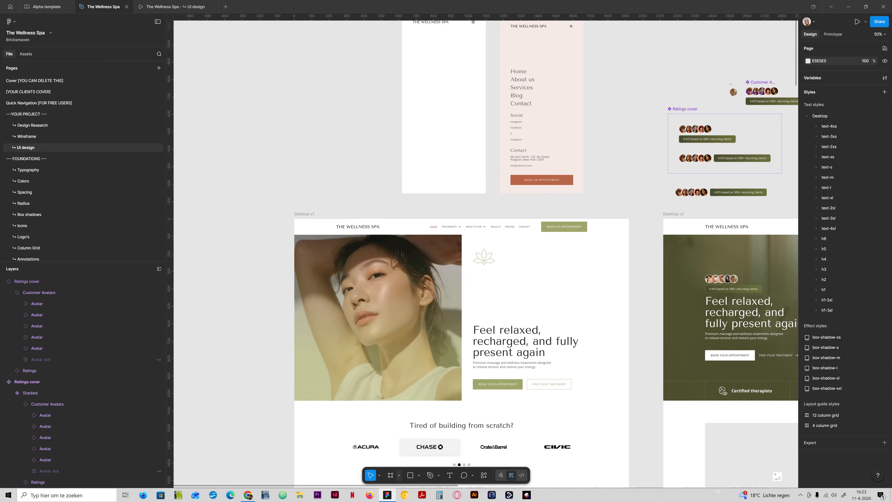
scroll(461, 254, "down", 5)
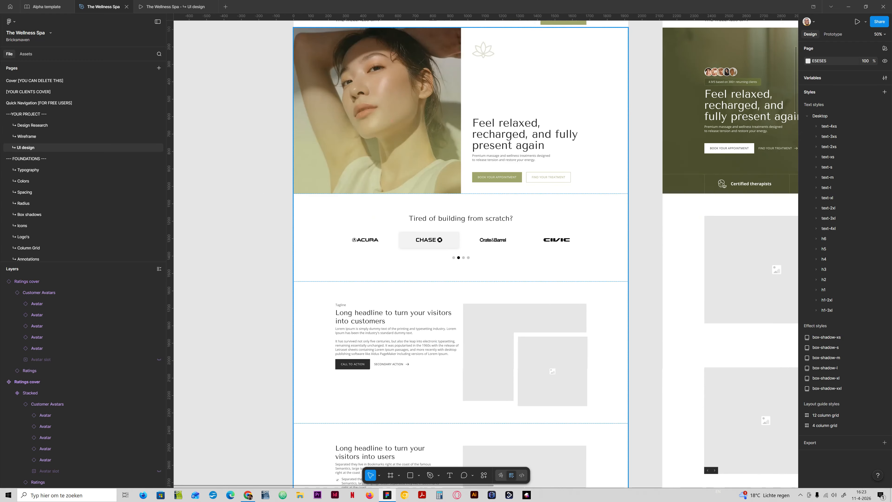
scroll(461, 254, "up", 4)
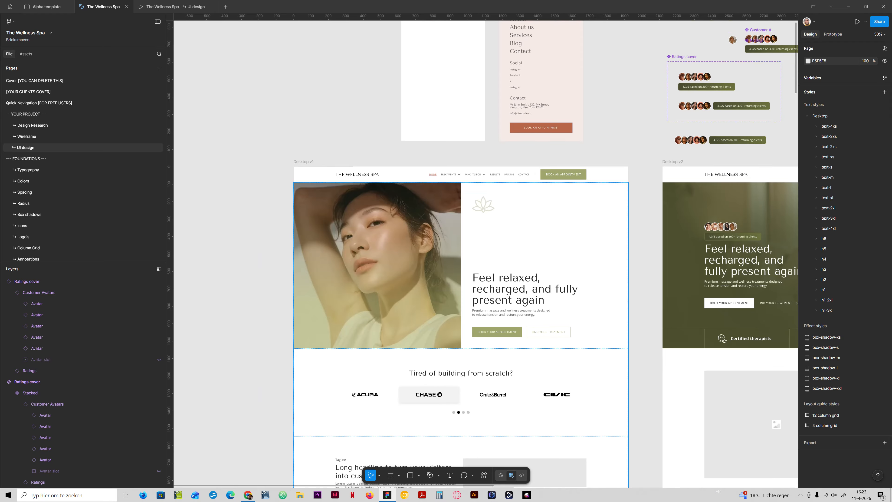
scroll(461, 254, "up", 1)
scroll(461, 254, "down", 4)
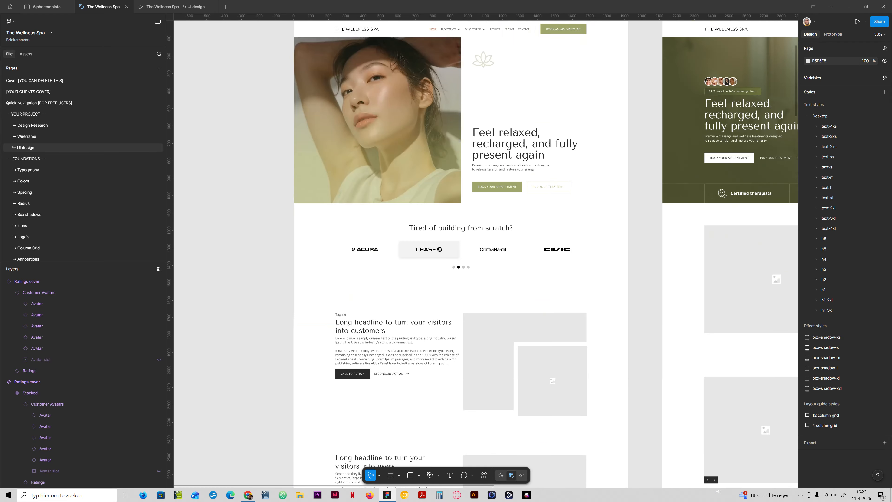
left_click(462, 253)
double_click(460, 246)
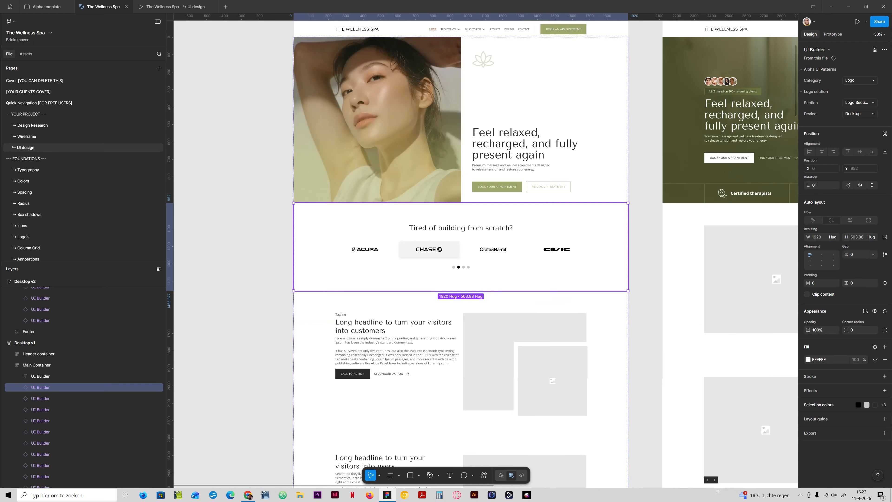
right_click(40, 387)
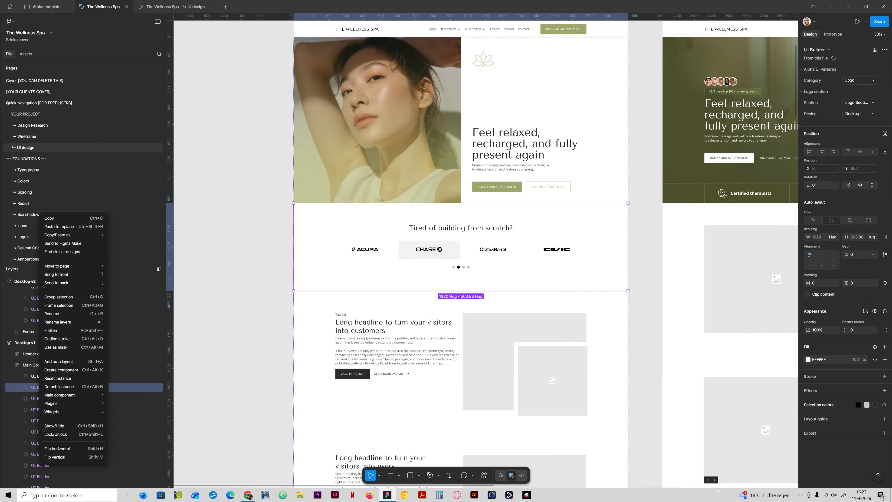
left_click(20, 387)
left_click(20, 387)
left_click(28, 399)
left_click(60, 409)
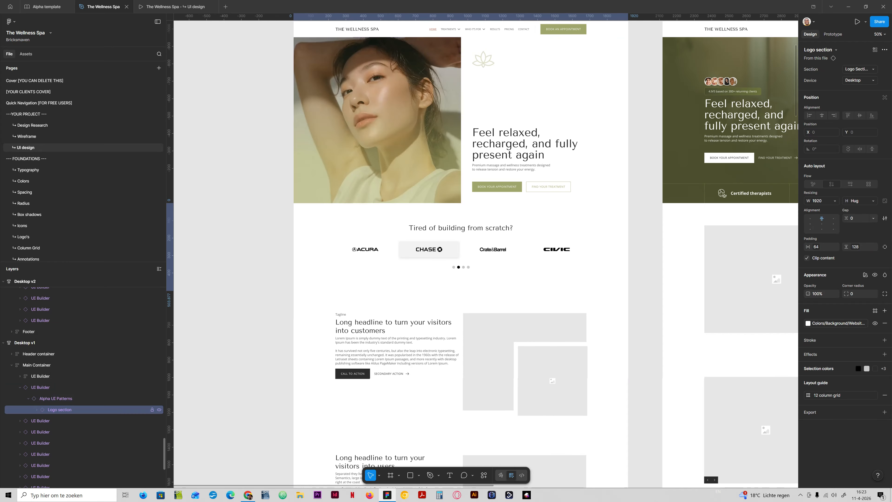
right_click(56, 409)
left_click(72, 409)
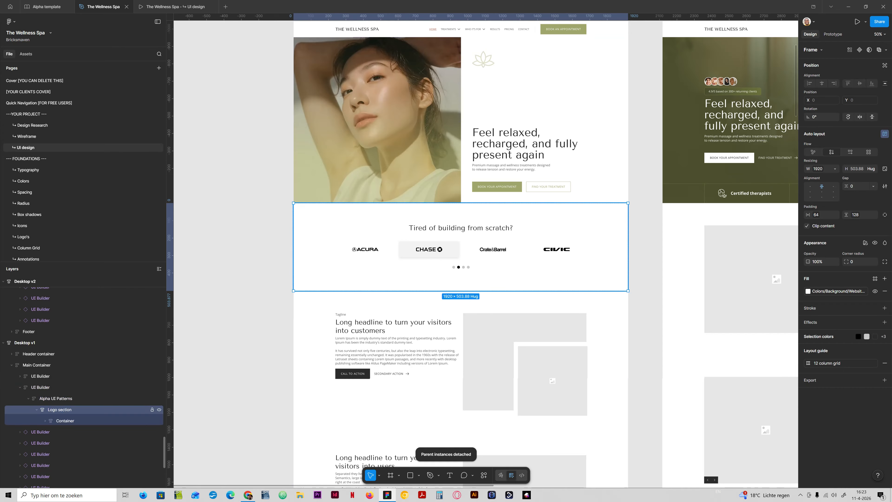
scroll(459, 284, "up", 5)
scroll(459, 284, "down", 5)
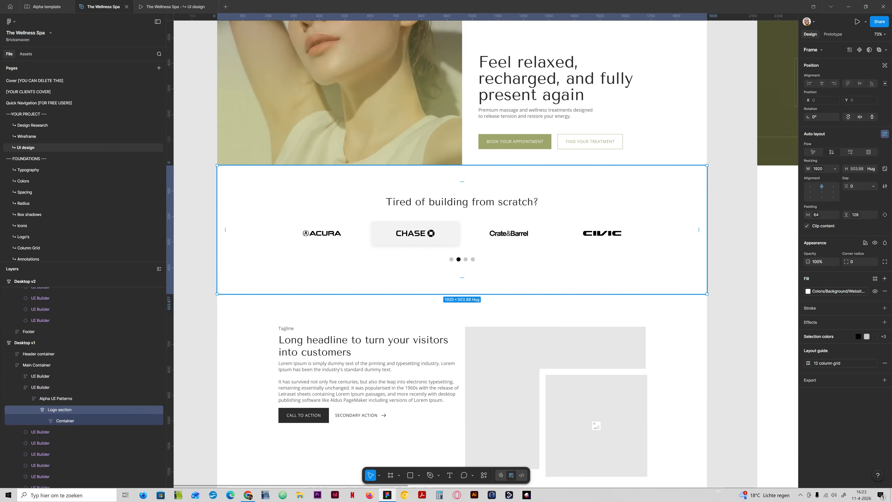
double_click(462, 202)
double_click(462, 202)
key("ctrl+v")
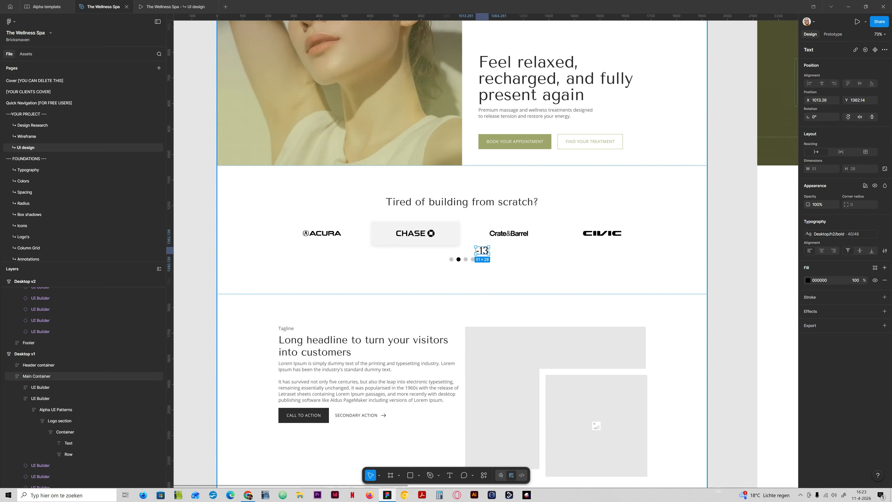
key("ctrl+z")
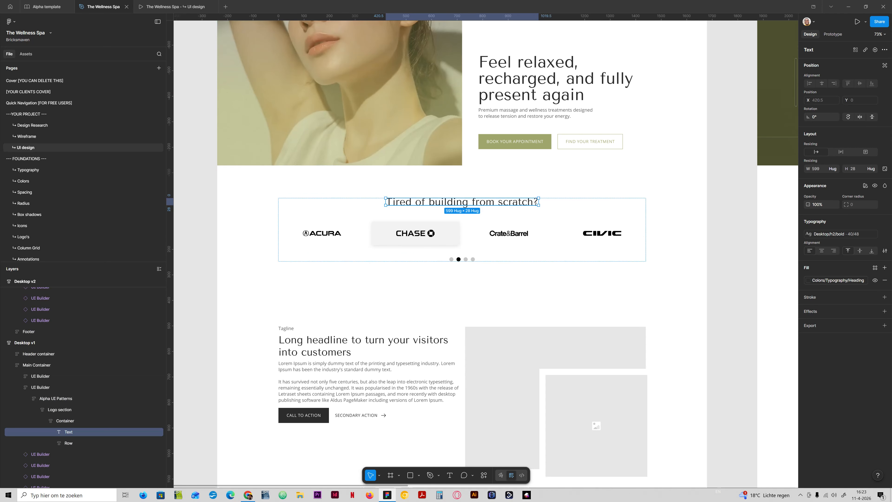
Move the Inline Ratings cover instance into Desktop v1's logo section, between the heading and the row of logos
scroll(746, 219, "down", 3)
left_click_drag(745, 219, 571, 416)
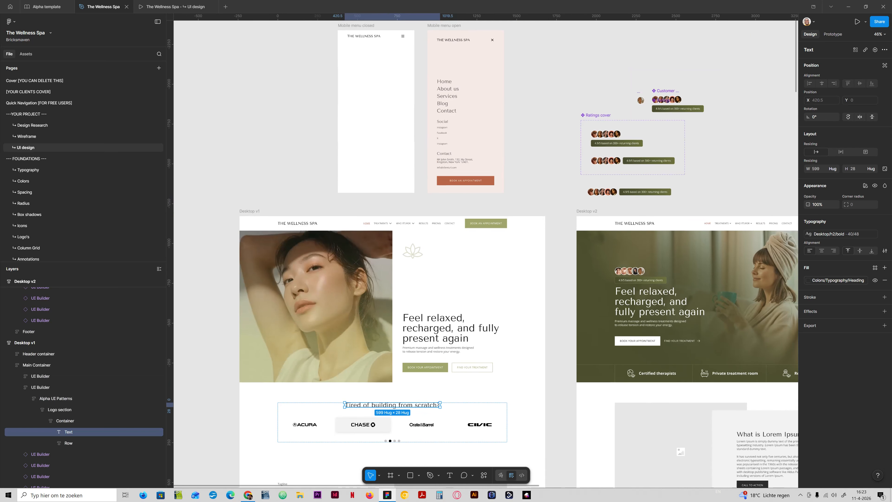
left_click(629, 192)
left_click_drag(629, 192, 393, 421)
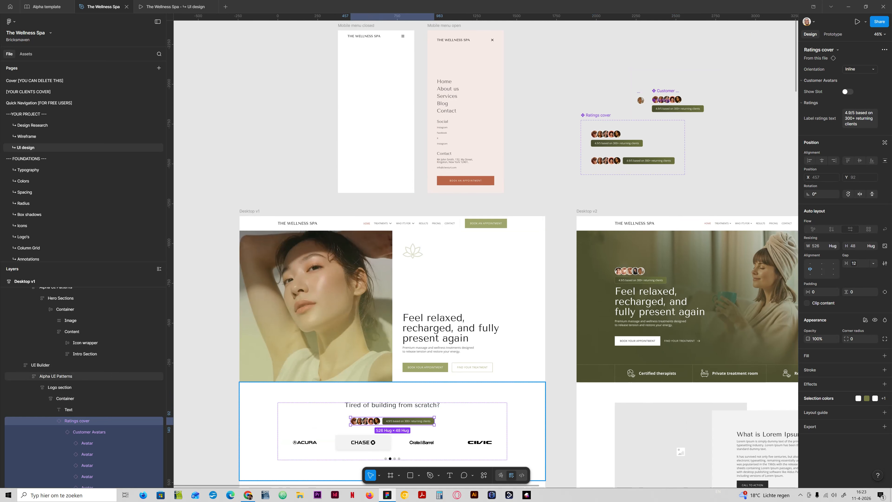
left_click(527, 433)
scroll(527, 433, "down", 2)
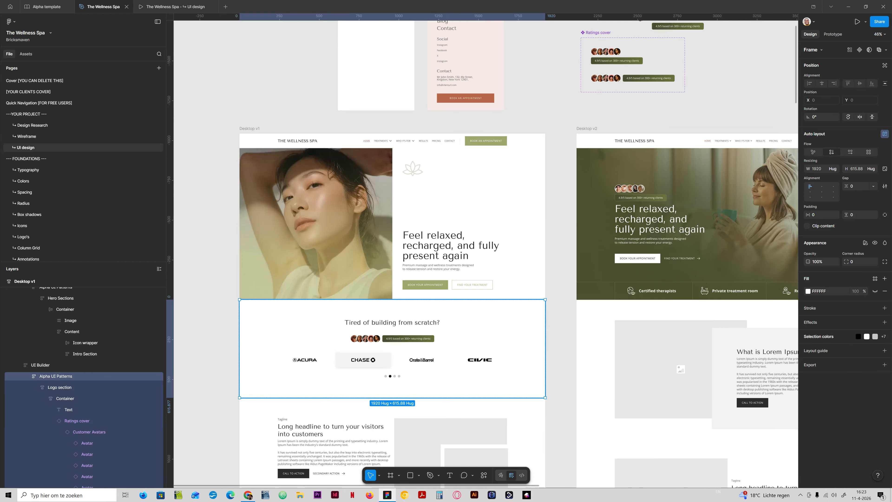
scroll(457, 351, "up", 4)
scroll(457, 351, "down", 4)
key("Escape")
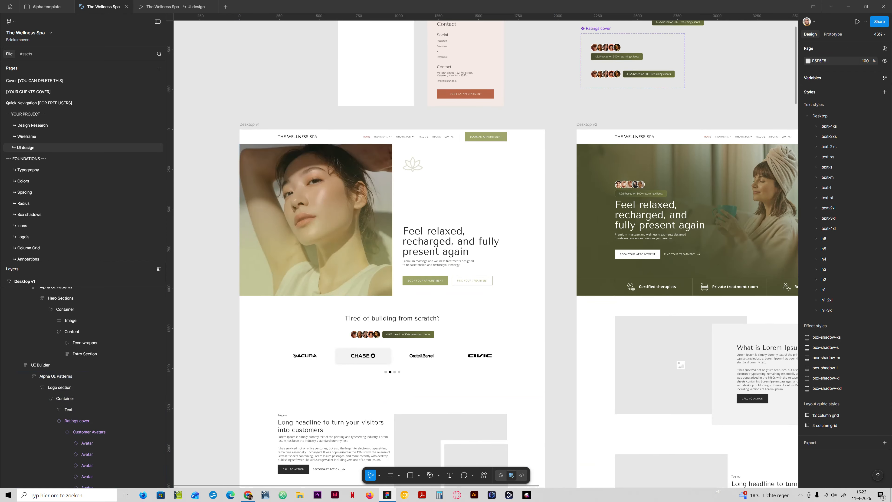
left_click_drag(409, 335, 473, 272)
scroll(473, 272, "up", 5)
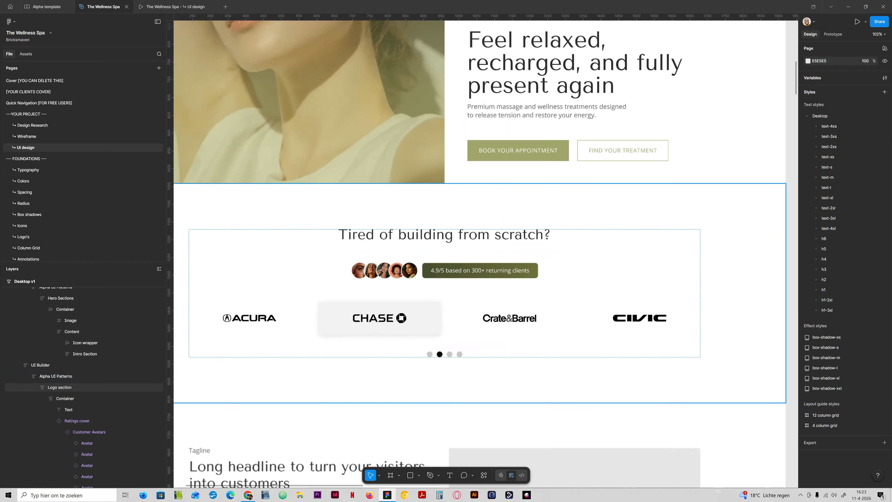
scroll(369, 292, "down", 1)
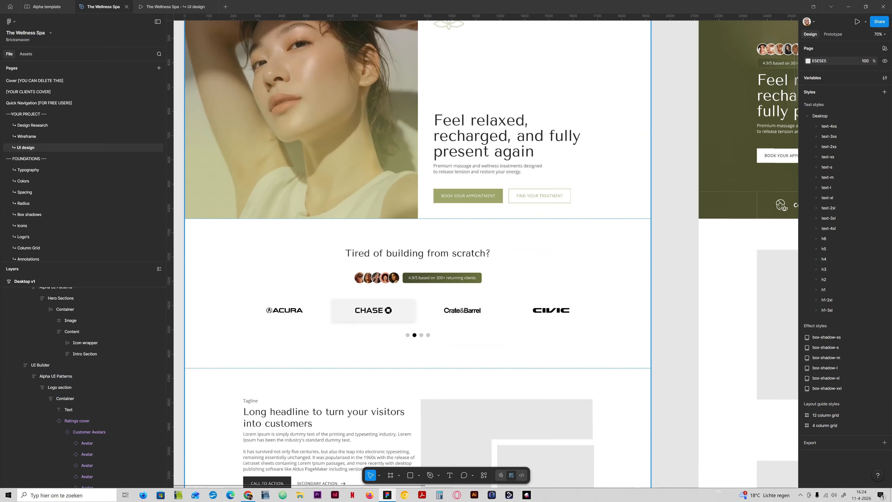
left_click(247, 495)
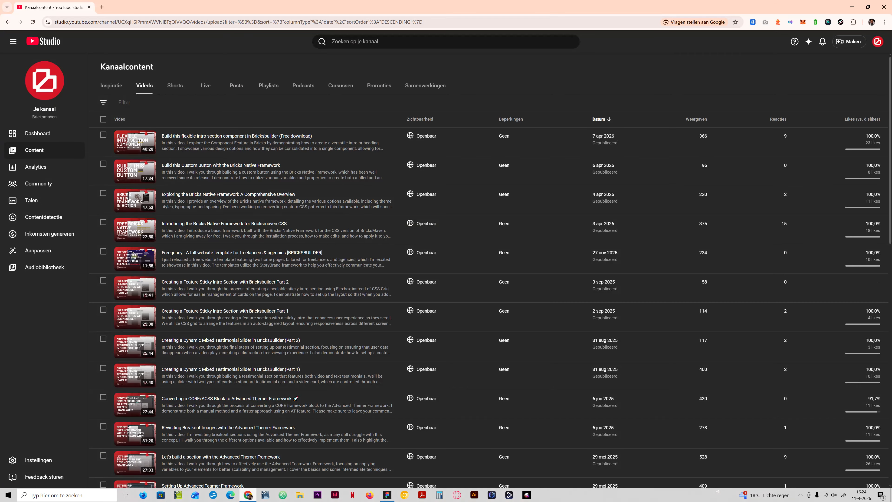
left_click(248, 495)
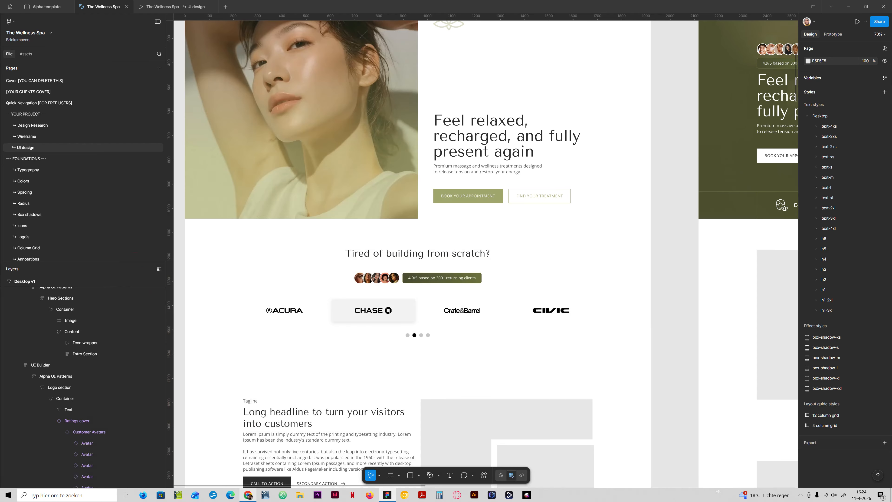
left_click(247, 495)
left_click(248, 495)
Replace the logo section's heading with "TRUSTED BY CLIENTS ACROSS ANTWERP & TURNHOUT"
left_click(417, 253, "ctrl")
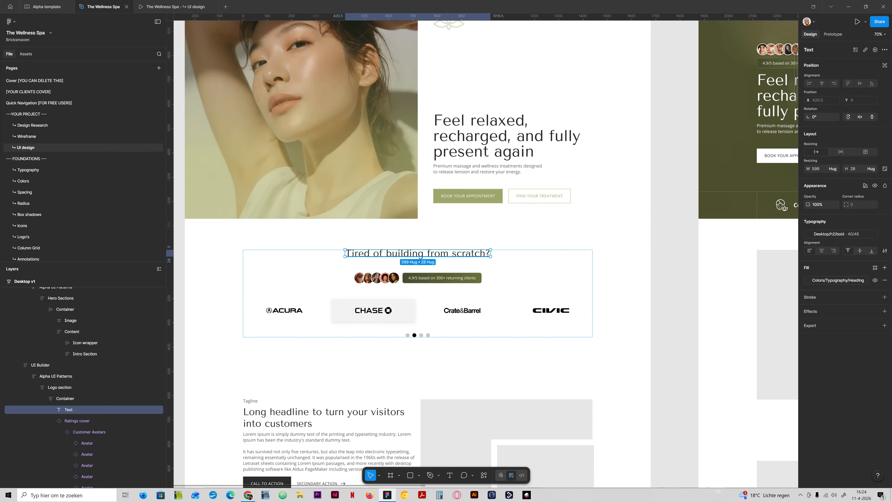
double_click(417, 253)
type("TRUSTED BY CLIENTS ACROSS ANTWERP & TURNHOUT")
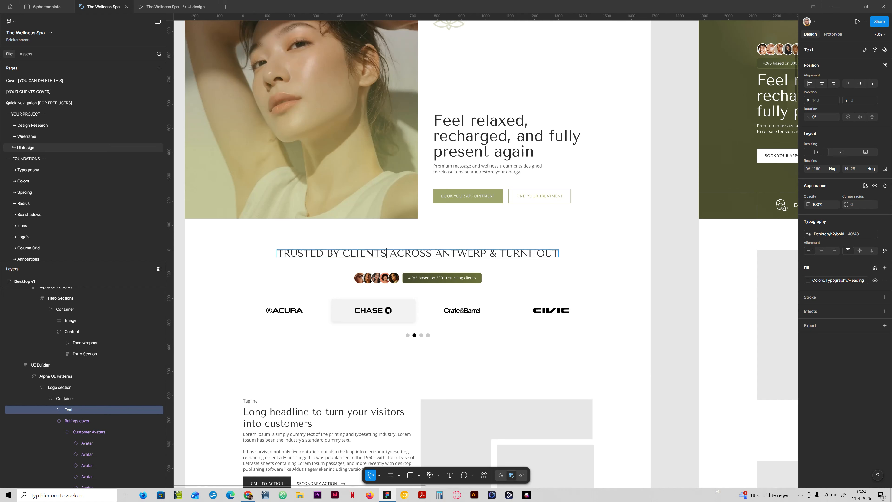
key("Escape")
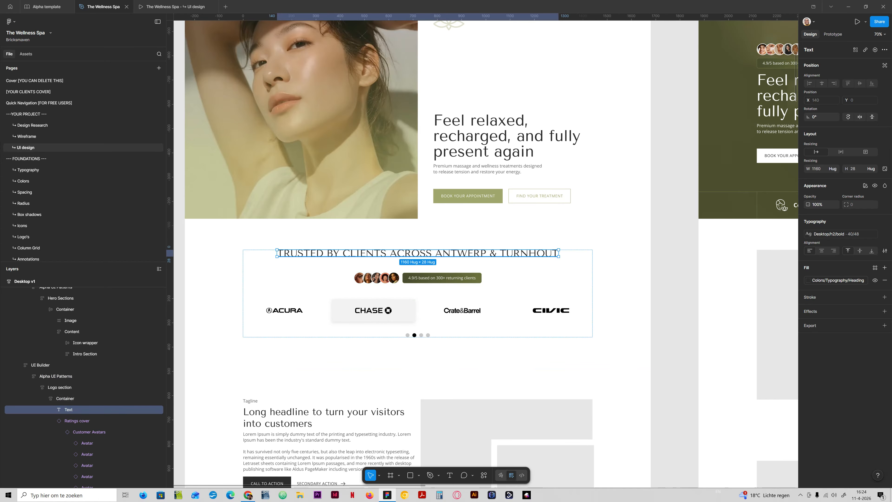
Compare the Desktop/h3/bold and Desktop/h4/bold text styles on the logo section's heading and apply Desktop/h3/bold
scroll(418, 246, "up", 3)
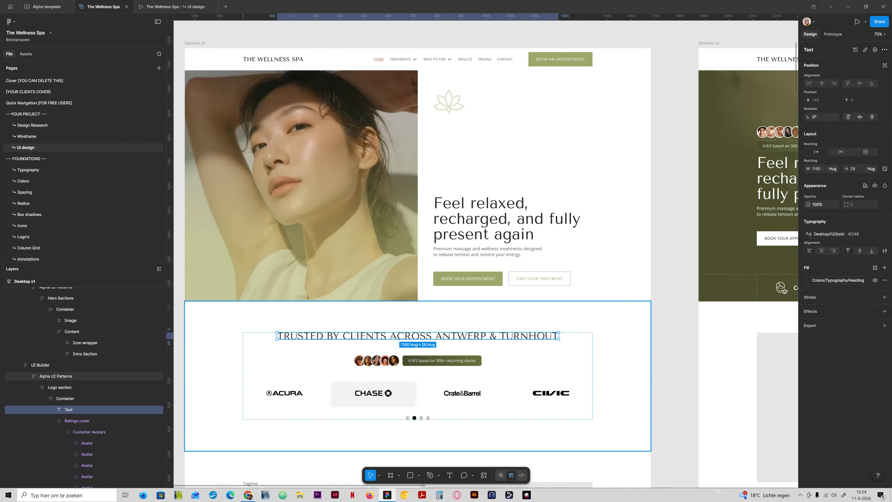
left_click(836, 234)
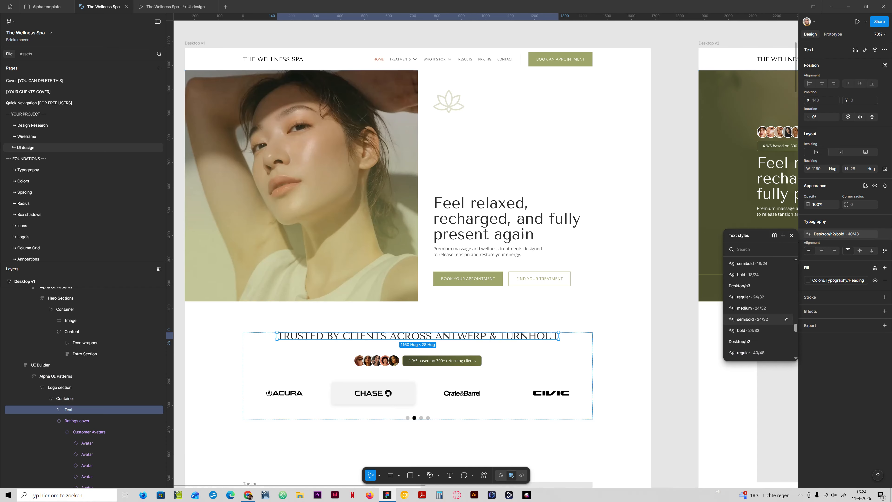
left_click(748, 330)
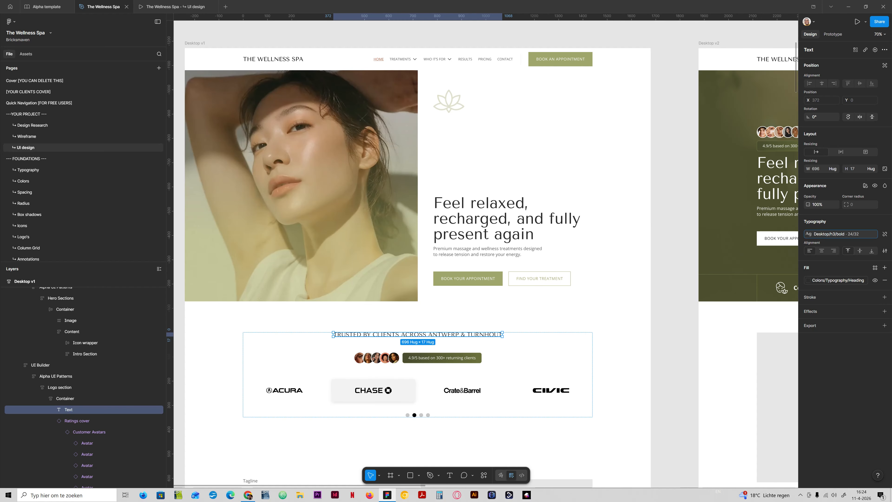
left_click(836, 234)
left_click(754, 295)
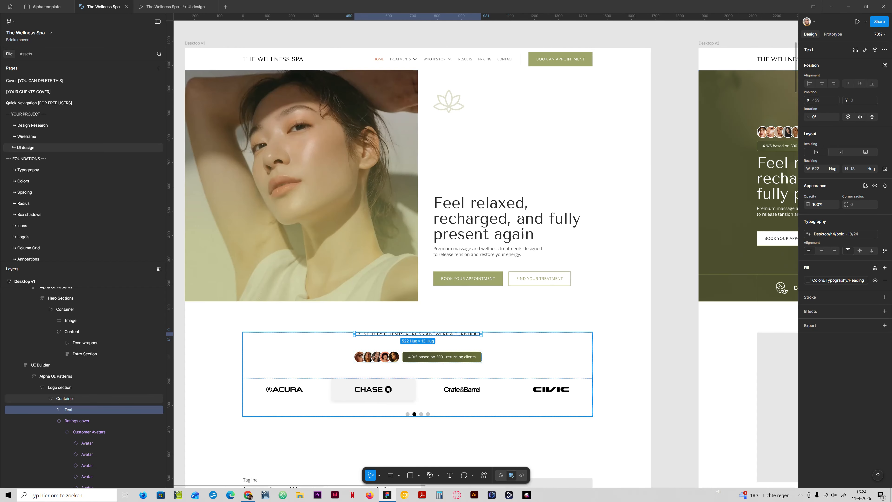
left_click(55, 376)
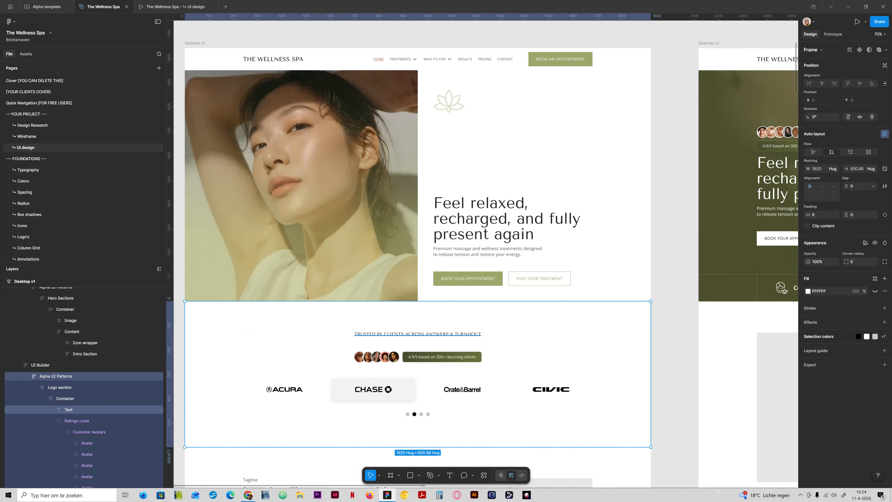
left_click(69, 409)
left_click(836, 234)
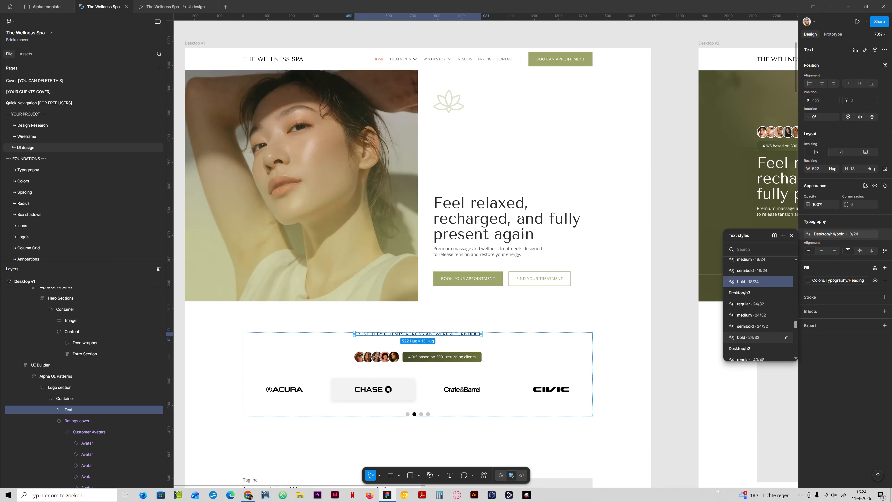
left_click(755, 337)
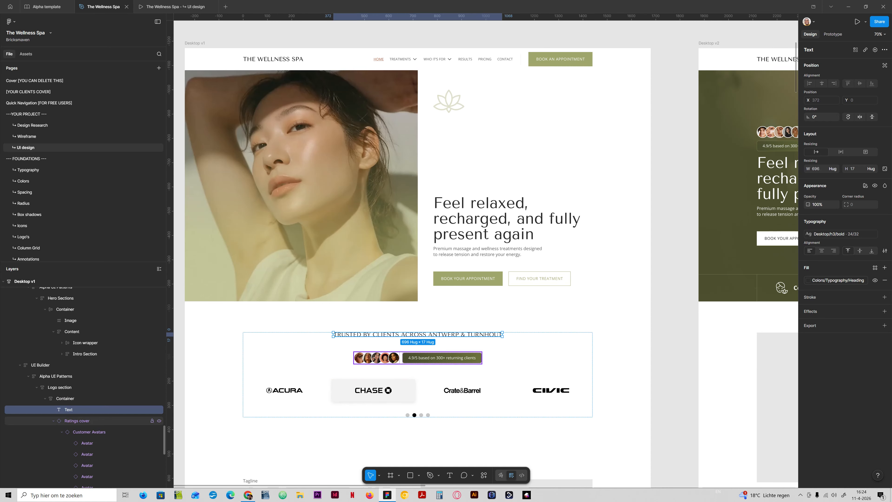
Wrap the logo section's heading and Ratings cover instance in an auto layout frame and name it "Intro"
left_click(54, 421)
left_click(77, 421)
left_click(68, 409, "shift")
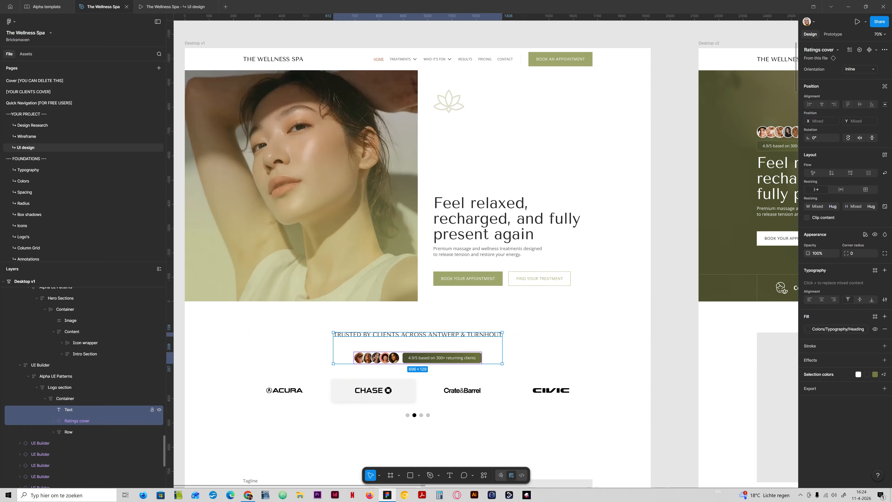
key("shift+a")
double_click(73, 410)
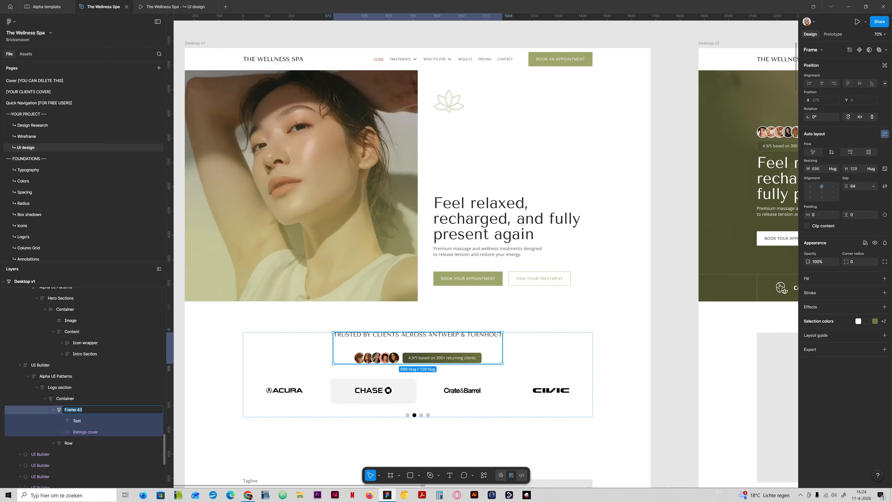
type("Intro")
key("Return")
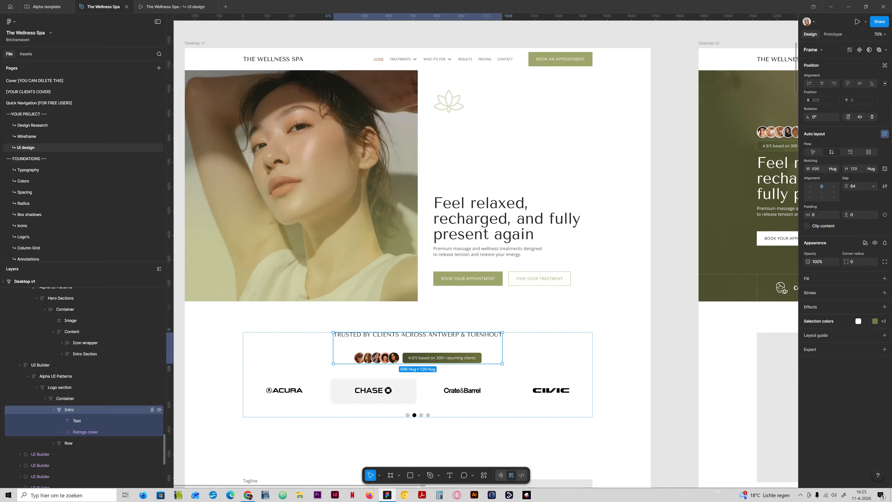
Set the vertical gap of the Intro frame to the content spacing variable of 24
left_click(874, 186)
left_click(851, 208)
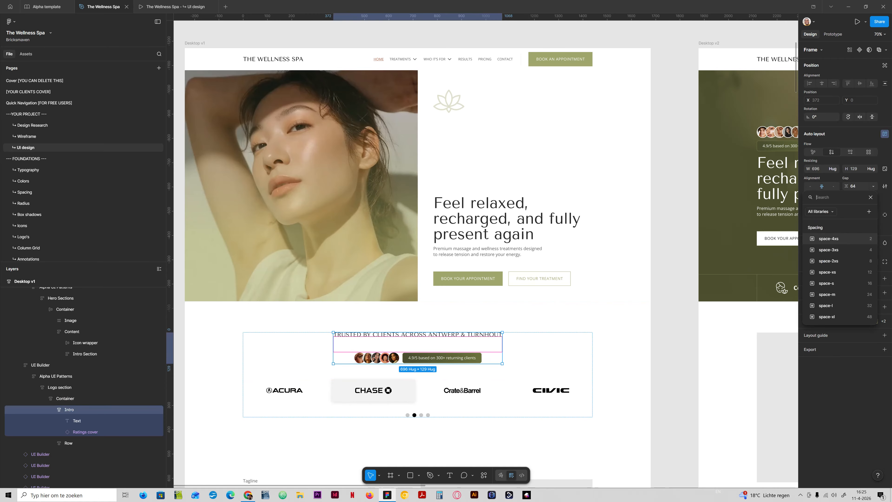
type("conte")
left_click(830, 249)
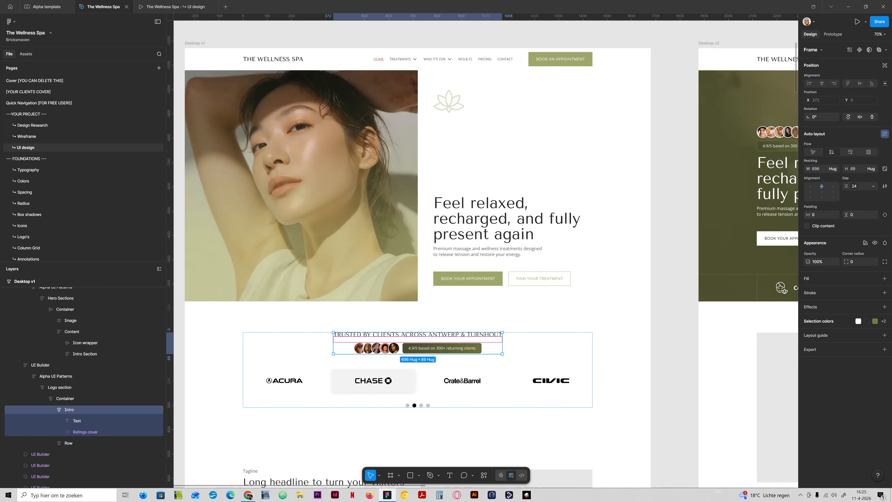
key("shift+Return")
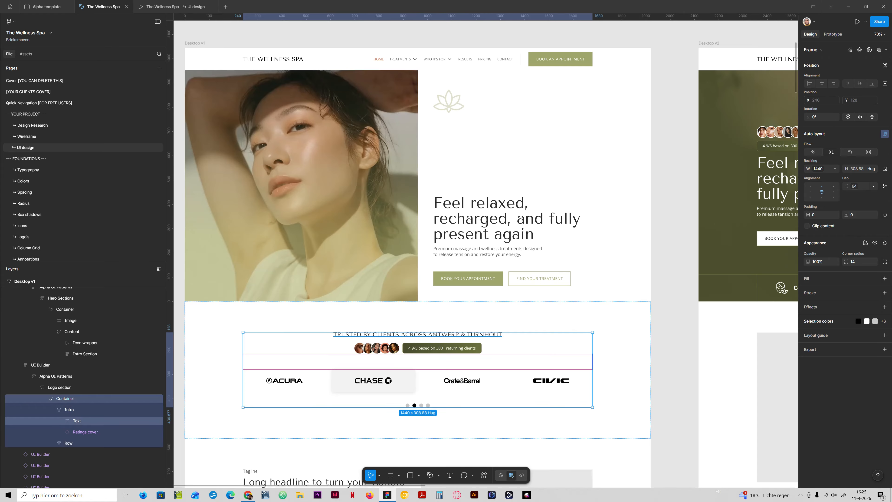
left_click(418, 334, "ctrl")
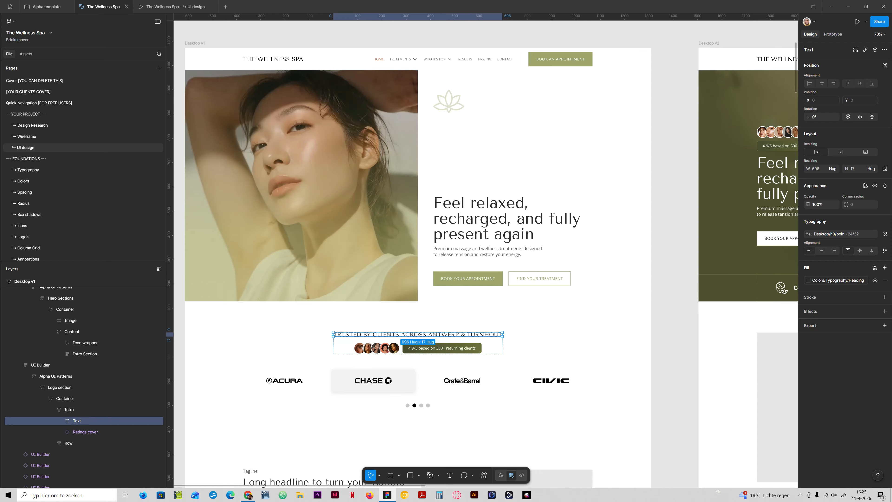
left_click(65, 398)
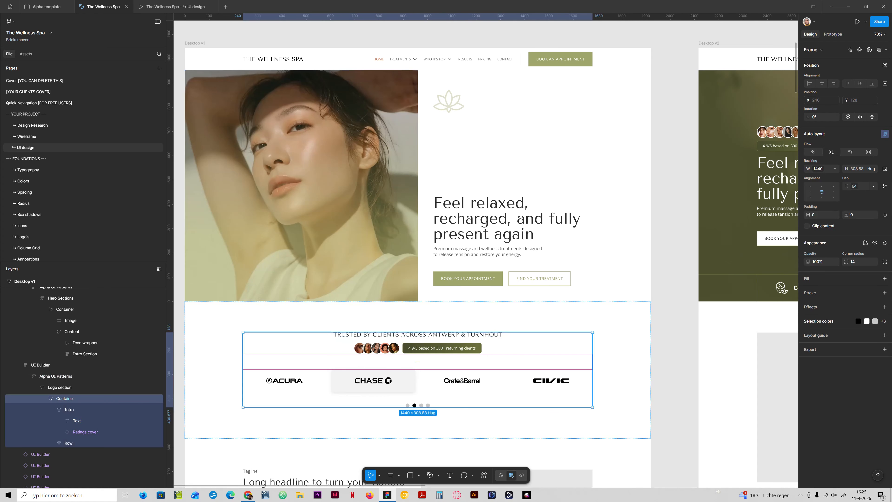
key("Escape")
Copy the container holding the three feature cards at the bottom of Desktop v2's hero
scroll(486, 254, "right", 1)
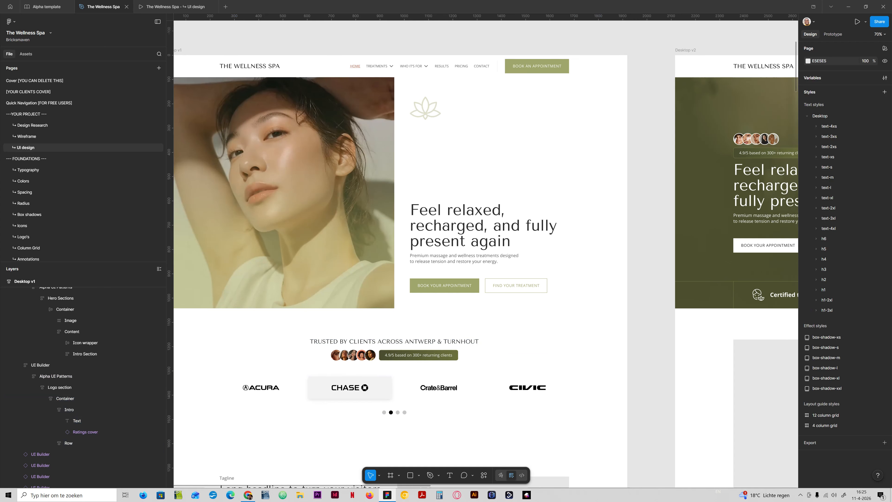
scroll(485, 255, "right", 10)
left_click(397, 323, "ctrl")
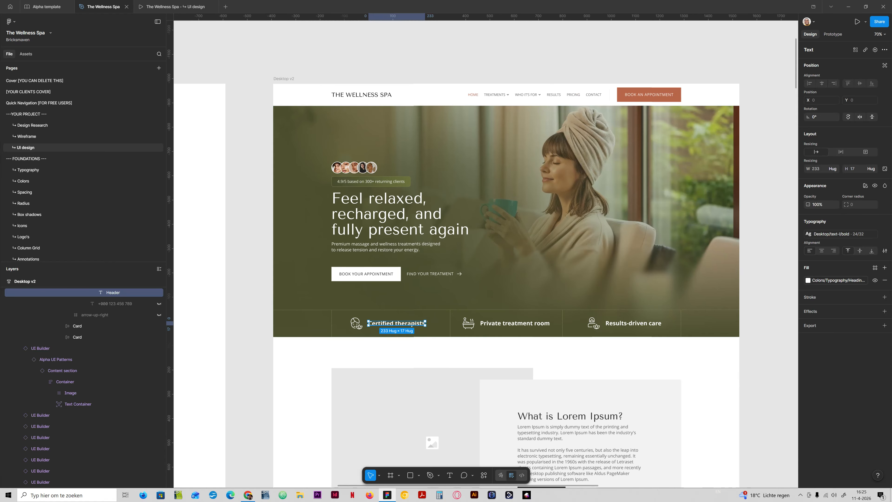
scroll(88, 387, "up", 5)
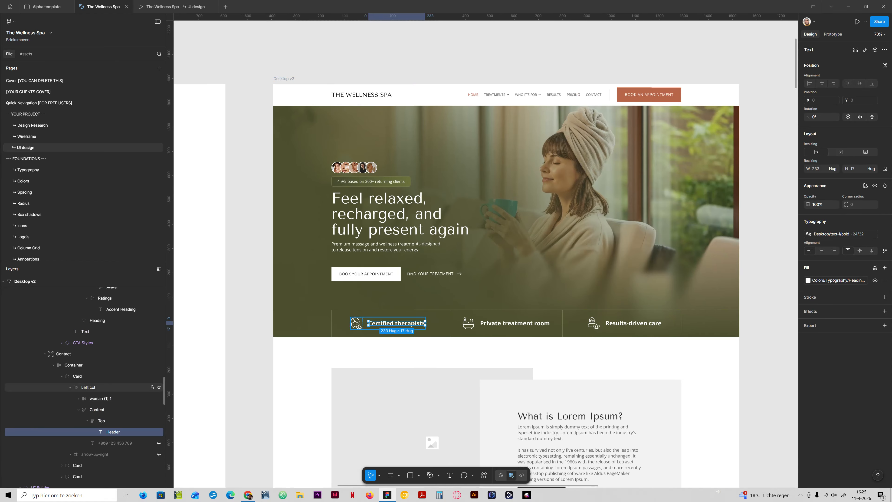
left_click(62, 376)
left_click(77, 376)
left_click(105, 365)
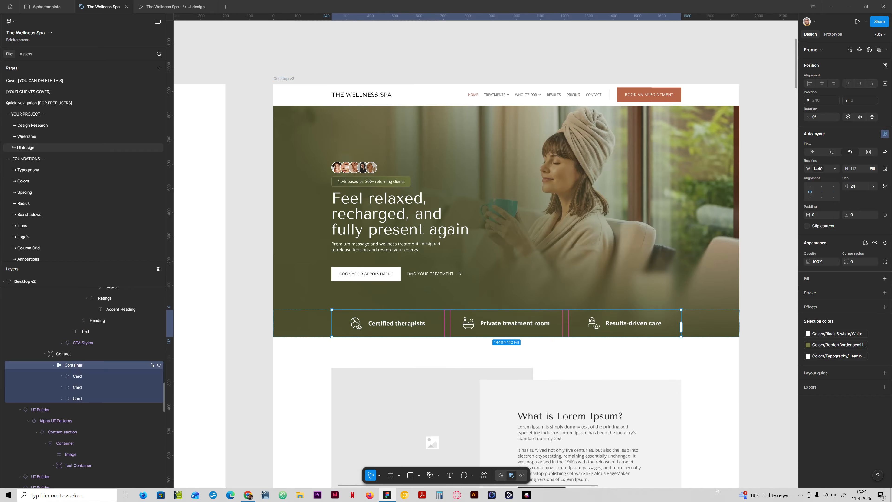
right_click(75, 365)
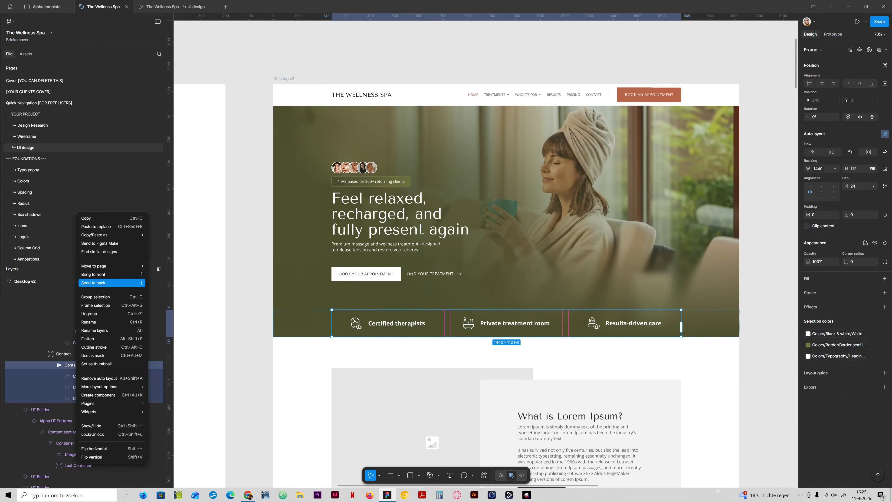
left_click(86, 218)
key("Escape")
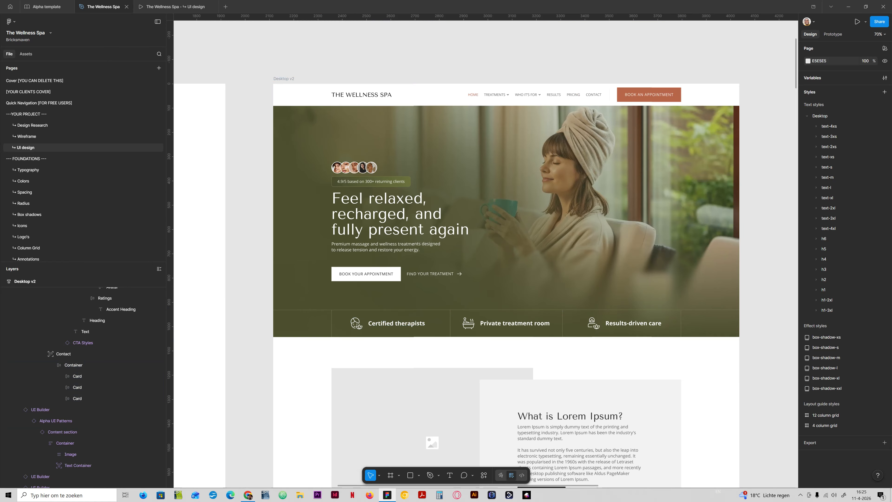
Delete the row of client logos and carousel dots from Desktop v1's logo section
scroll(486, 254, "left", 14)
scroll(486, 253, "down", 4)
scroll(485, 254, "right", 2)
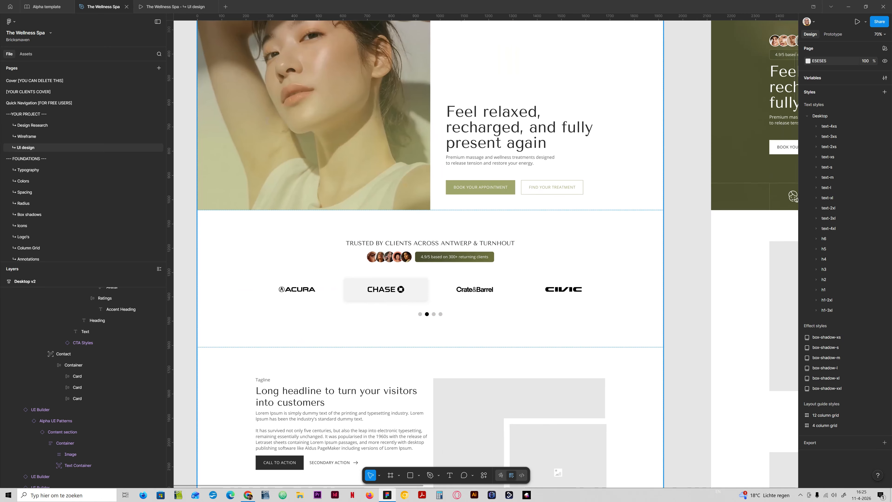
double_click(431, 270)
double_click(431, 271)
double_click(430, 270)
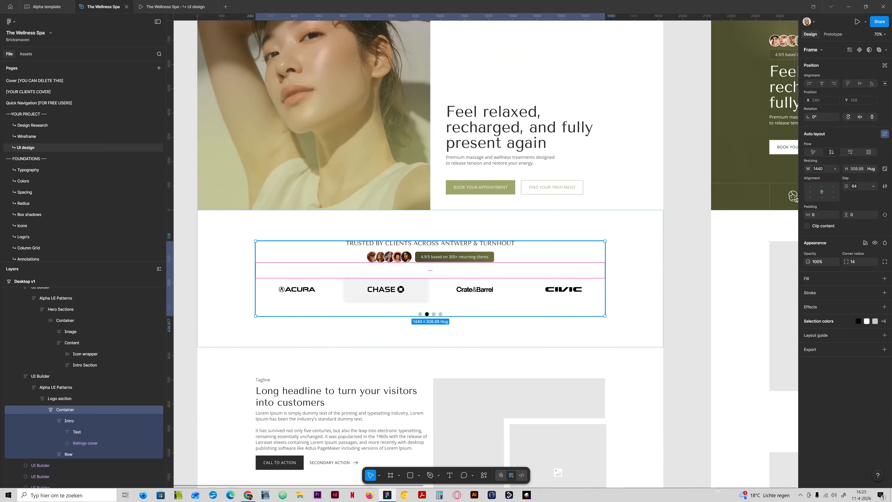
left_click(69, 421)
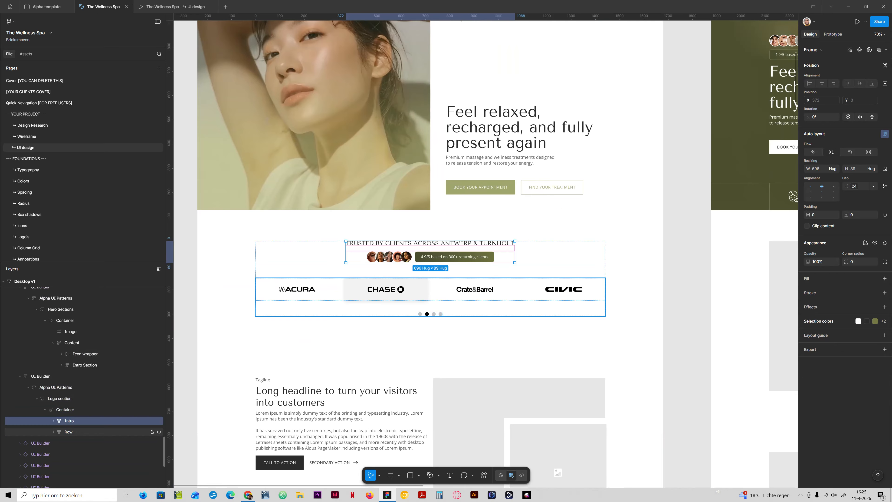
left_click(69, 431)
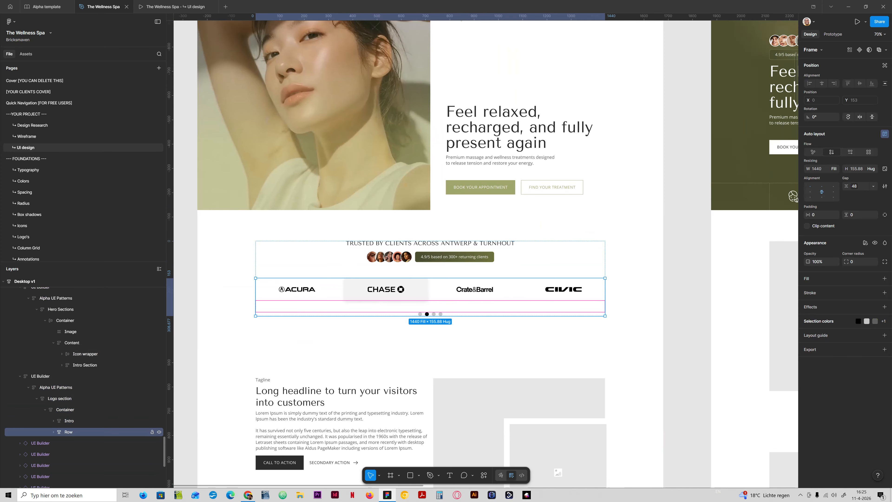
key("Delete")
Paste the copied three-card container below the Intro frame in Desktop v1's logo section
left_click(66, 409)
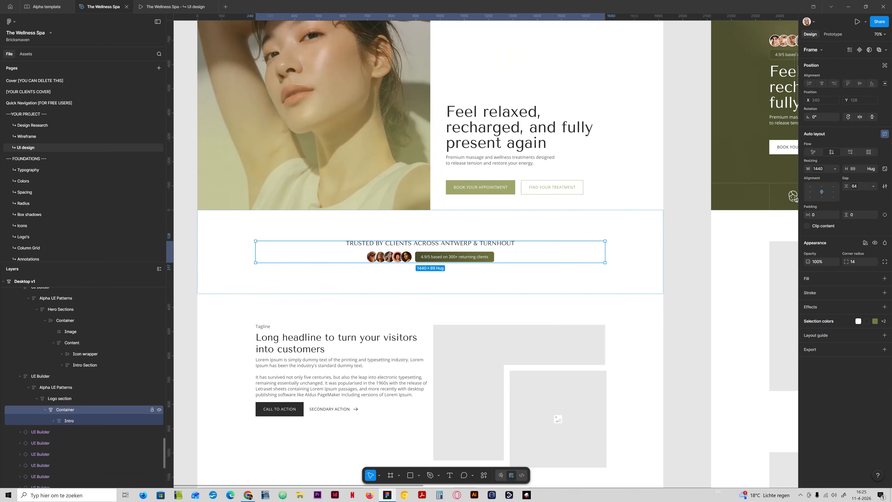
key("ctrl+v")
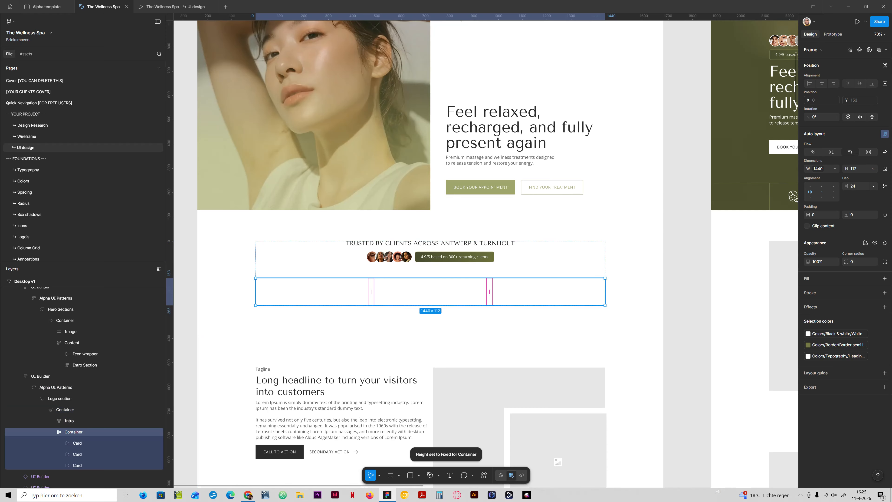
double_click(311, 292)
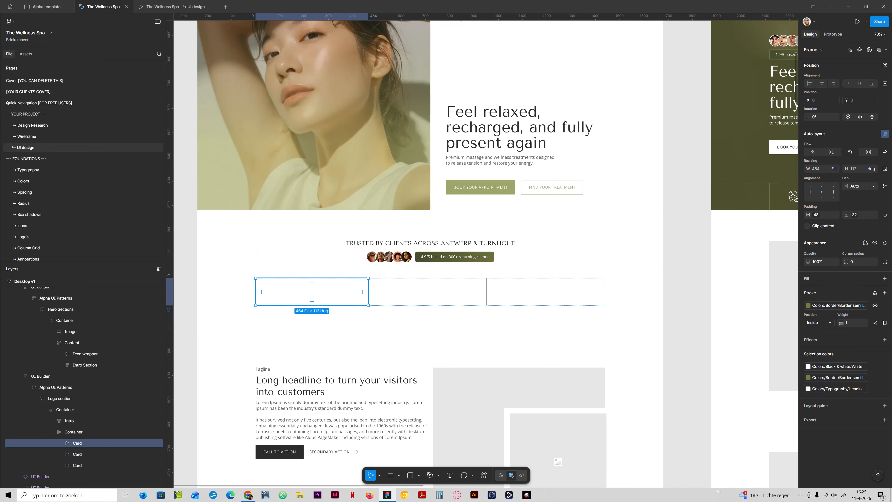
left_click(74, 431)
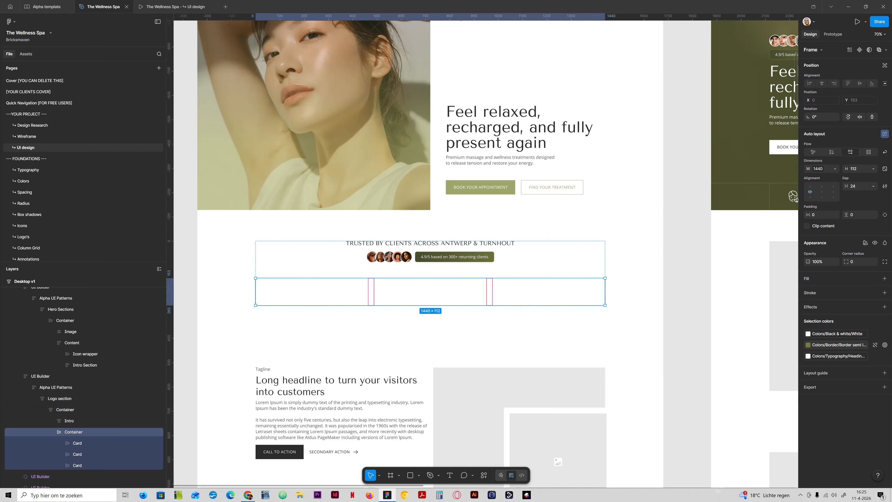
left_click(808, 333)
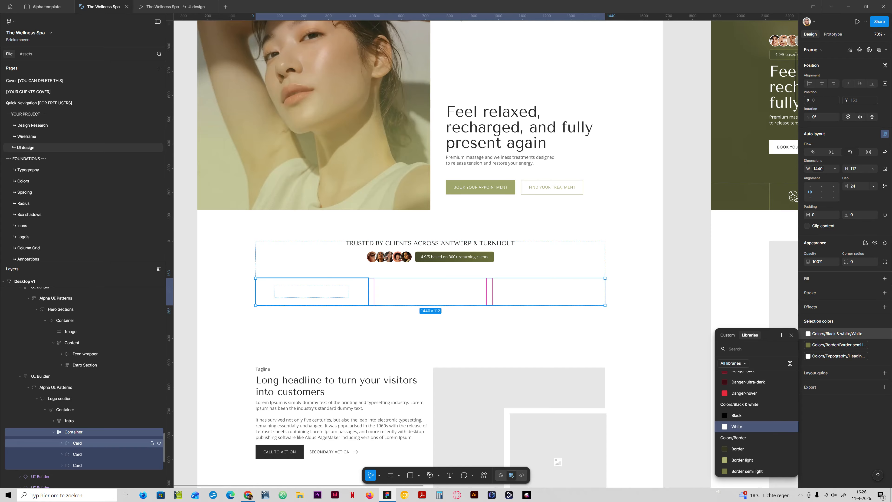
Remove the border stroke from all three cards pasted into Desktop v1's logo section
left_click(78, 443)
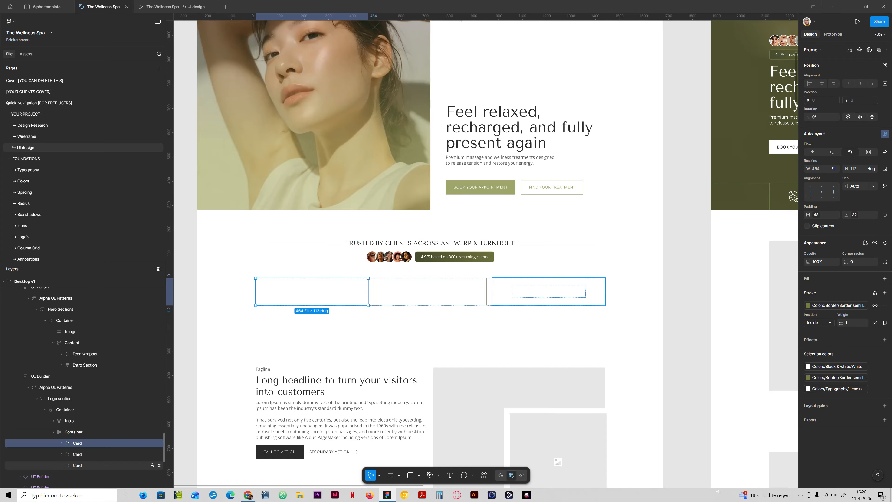
left_click(78, 465, "shift")
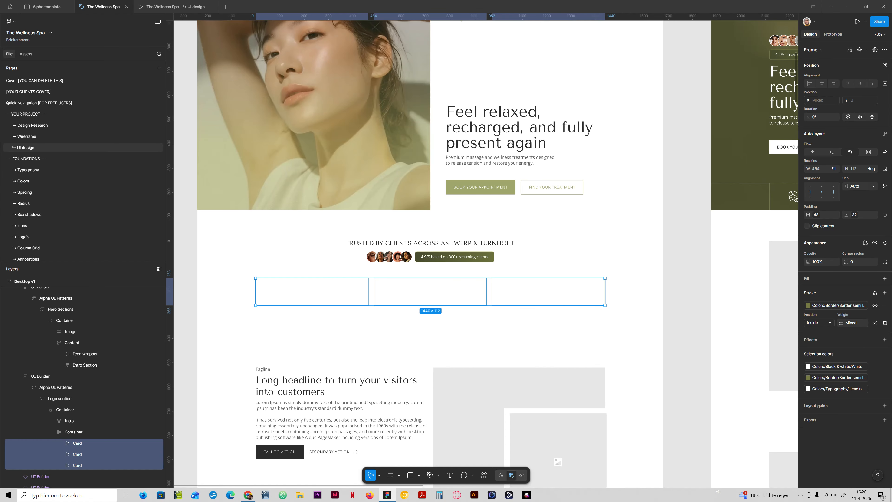
left_click(885, 306)
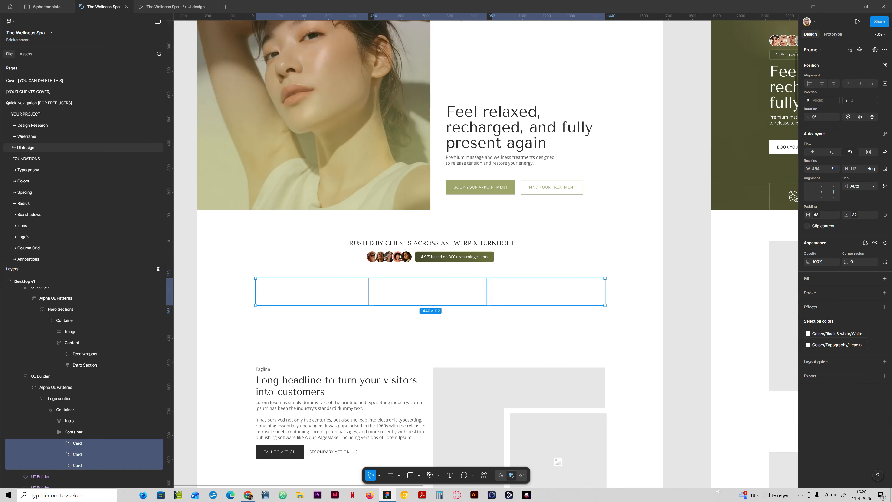
Add a Bg ultra light background fill to the three feature cards in Desktop v1's logo section
left_click(875, 278)
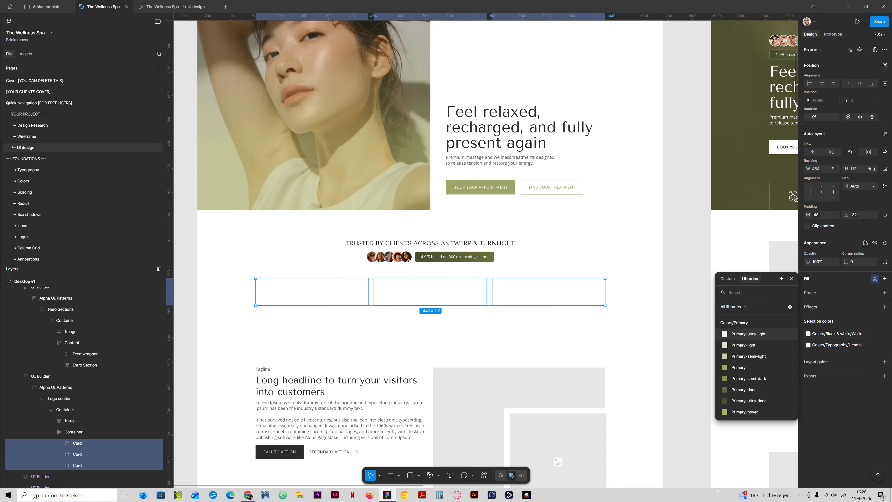
type("ty")
key("BackSpace")
key("BackSpace")
type("bg")
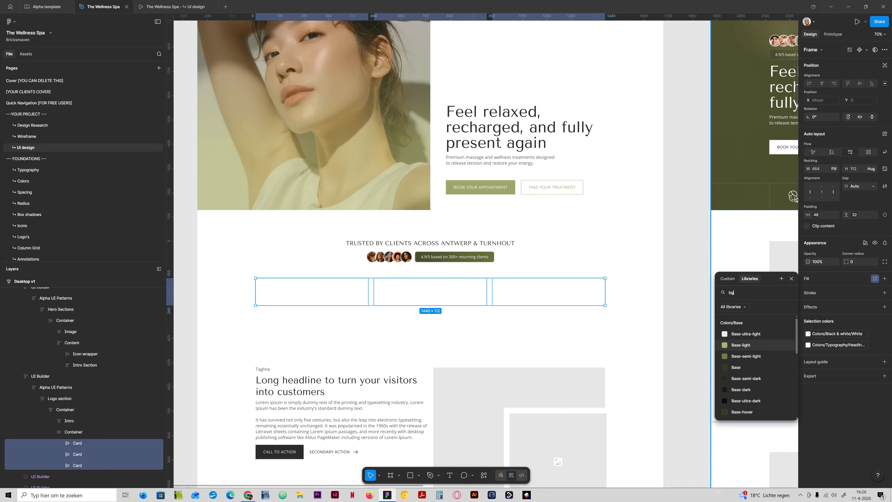
scroll(755, 356, "down", 6)
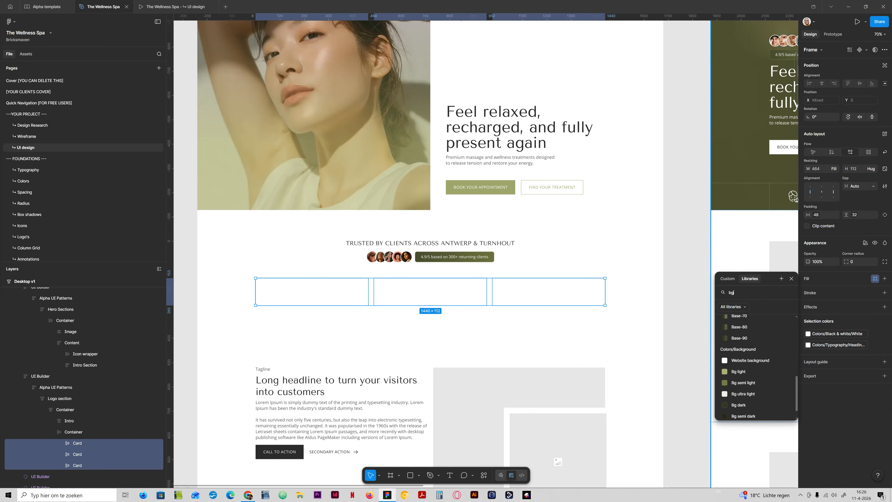
left_click(743, 378)
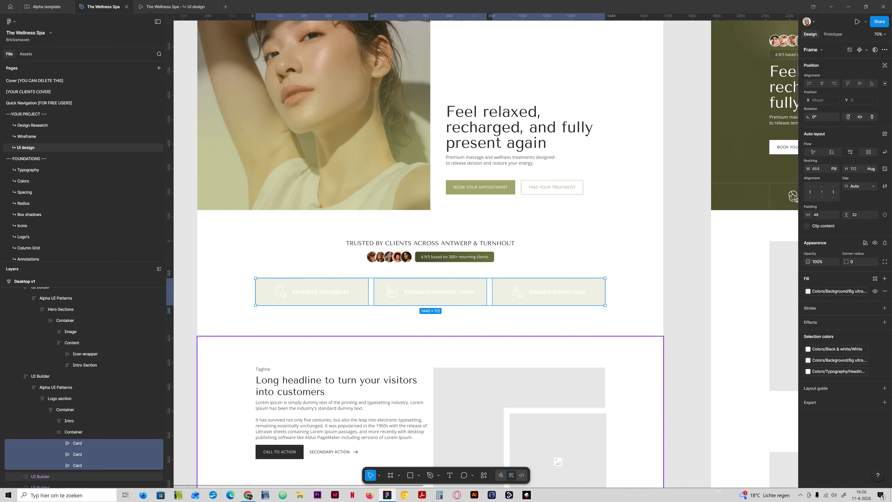
scroll(431, 253, "up", 3)
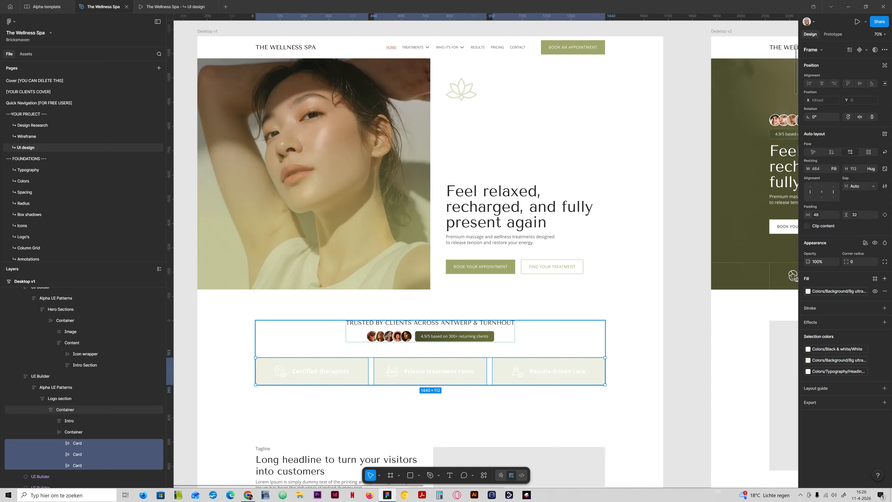
Change the fill of the three feature cards to the Bg light background colour
left_click(808, 291)
scroll(755, 387, "up", 1)
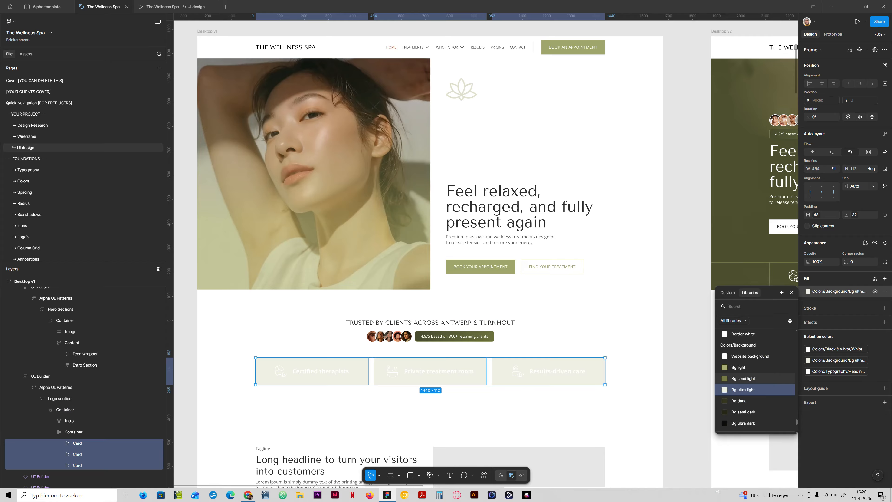
left_click(738, 368)
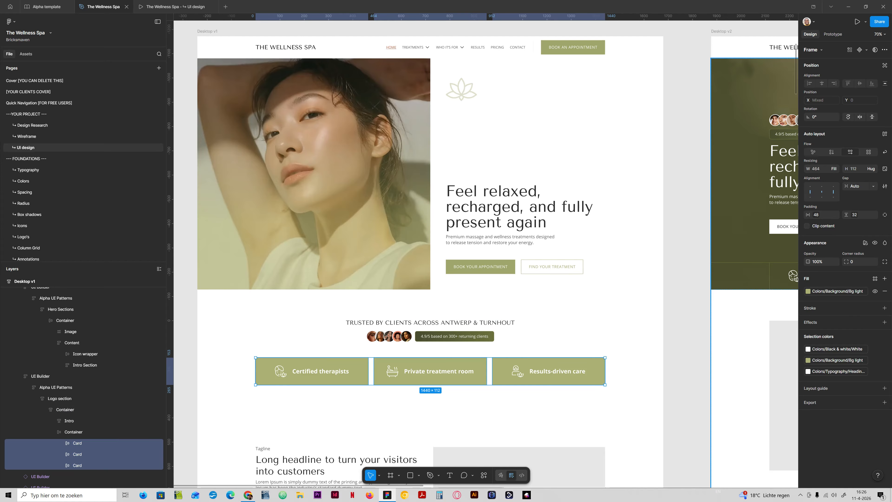
Check how the trust section and its filled cards look below the hero in the prototype preview
scroll(430, 253, "up", 3)
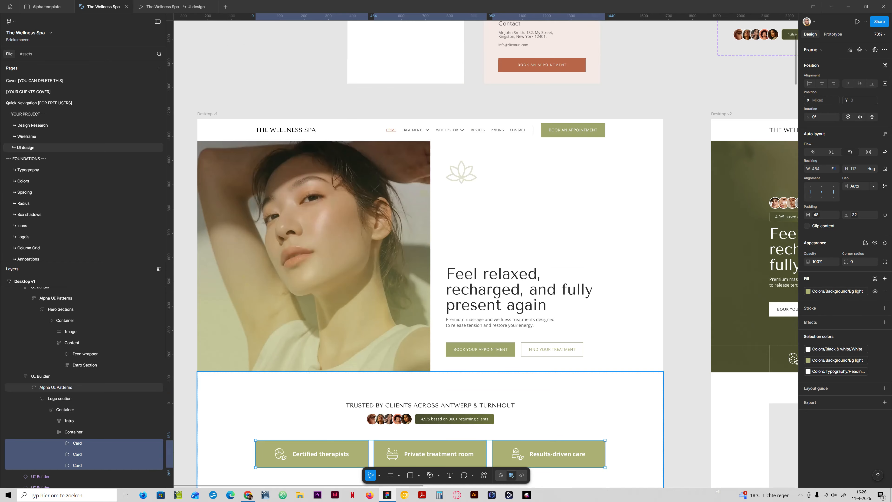
scroll(431, 253, "down", 3)
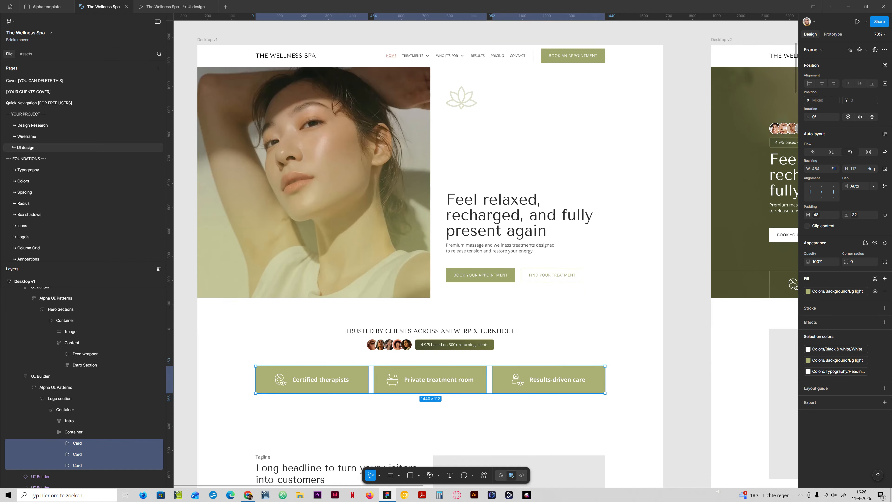
scroll(430, 253, "down", 1)
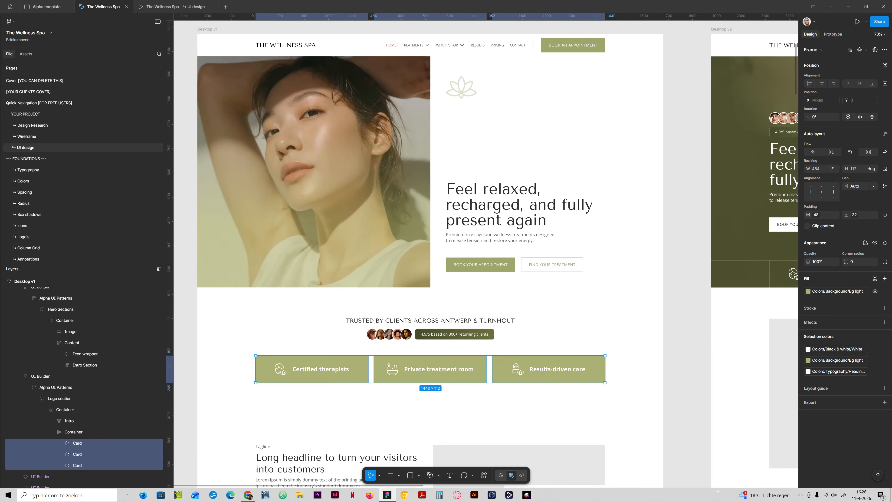
scroll(431, 253, "up", 2)
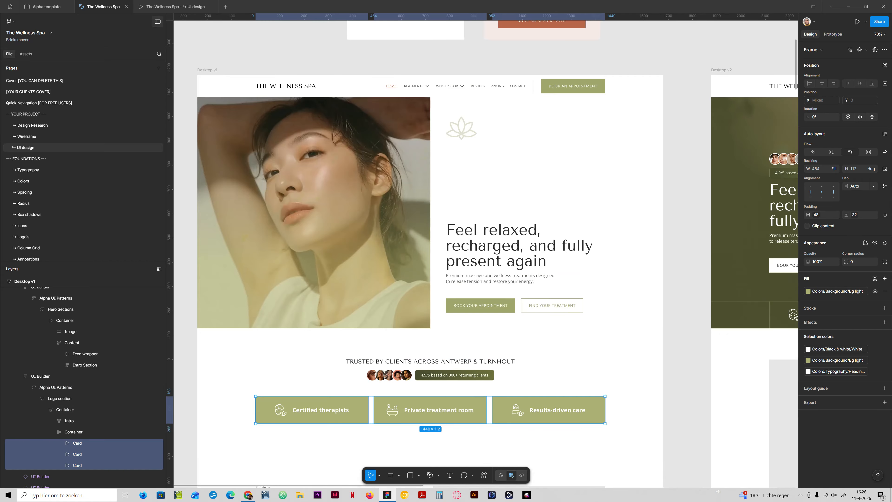
left_click(172, 7)
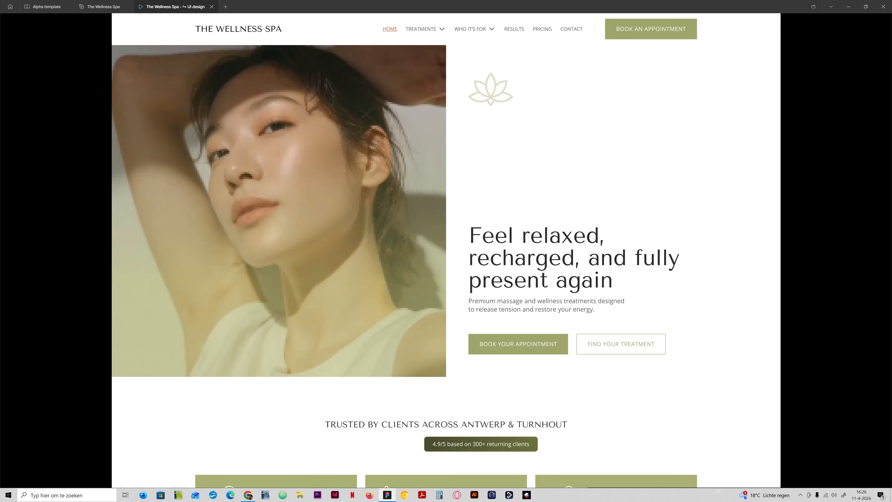
scroll(446, 246, "down", 3)
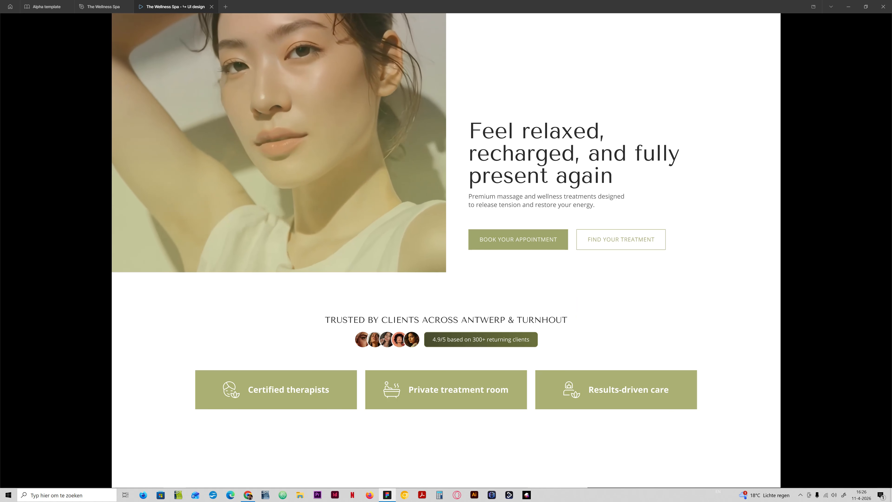
left_click(102, 7)
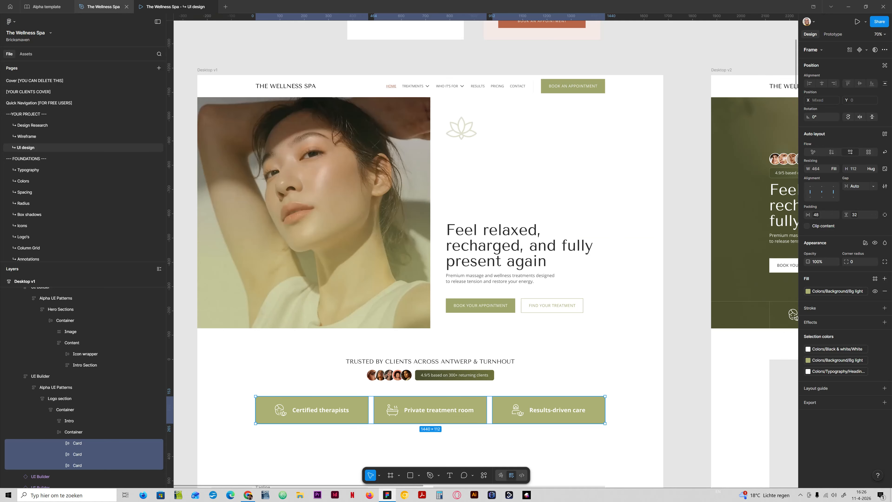
Apply the Desktop/text-m bold 18/24 text style to the headers of all three feature cards
scroll(430, 312, "down", 3)
left_click(321, 312, "ctrl")
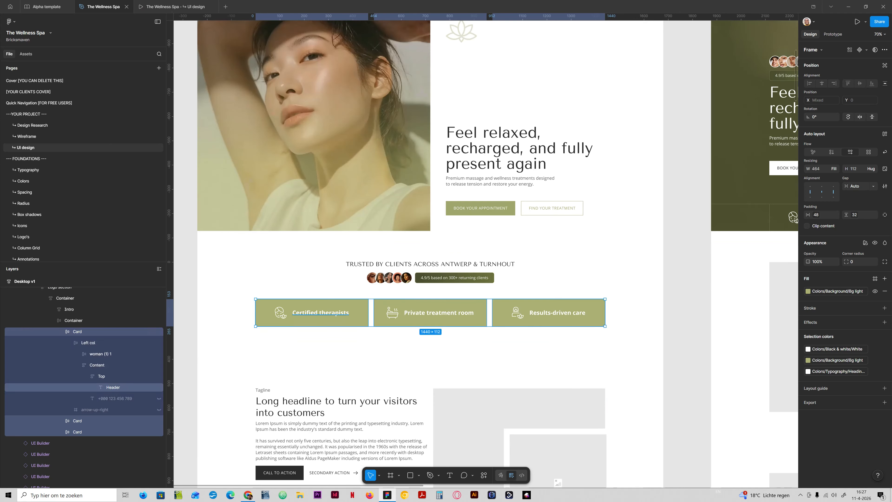
left_click(438, 312, "ctrl+shift")
left_click(557, 313, "ctrl+shift")
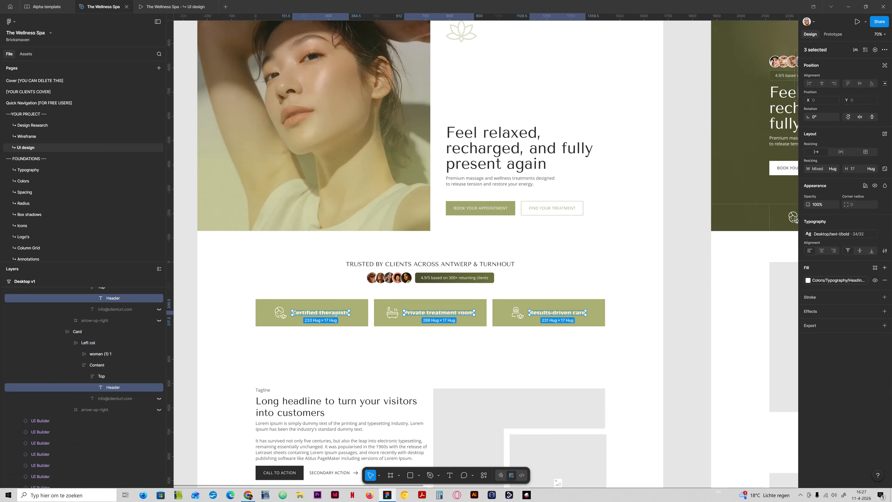
left_click(842, 234)
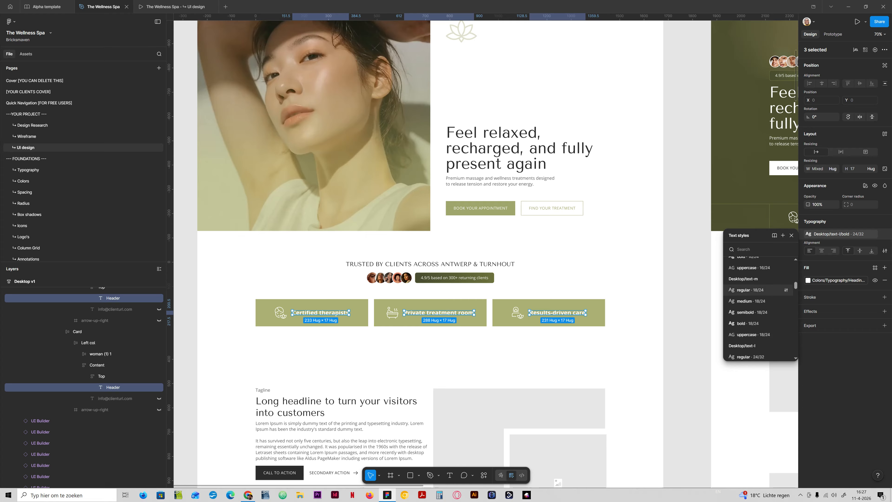
left_click(752, 289)
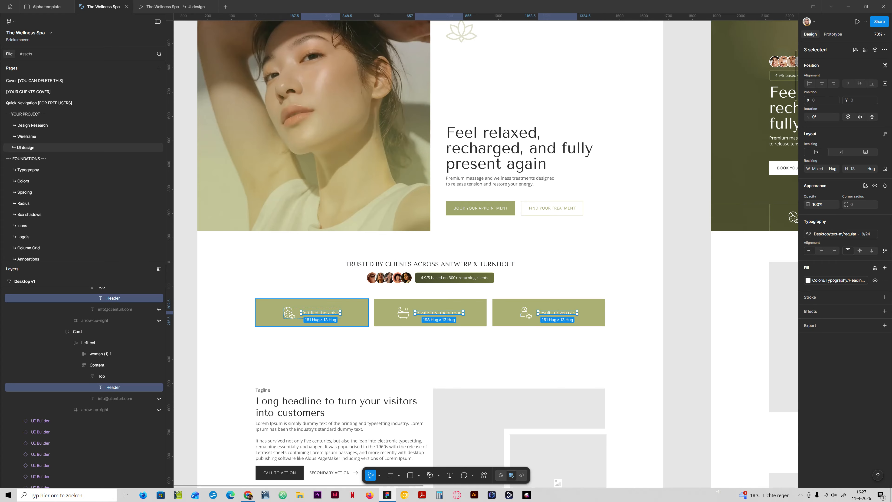
left_click(835, 280)
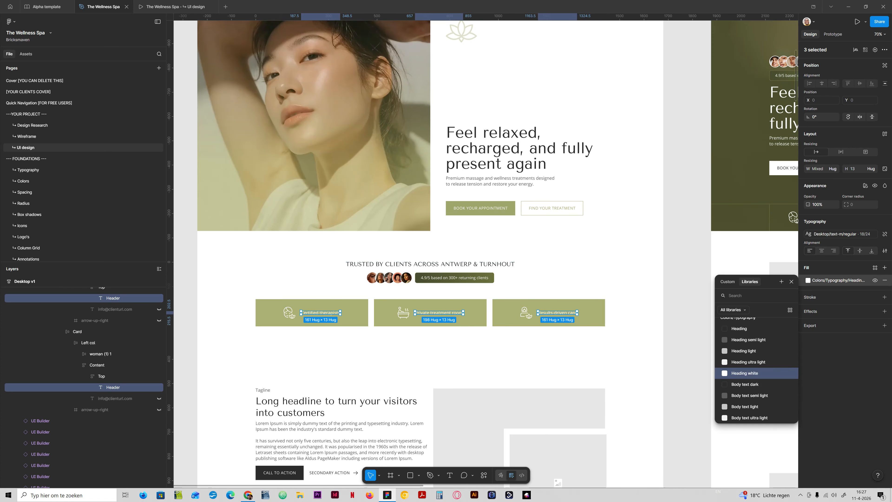
left_click(836, 234)
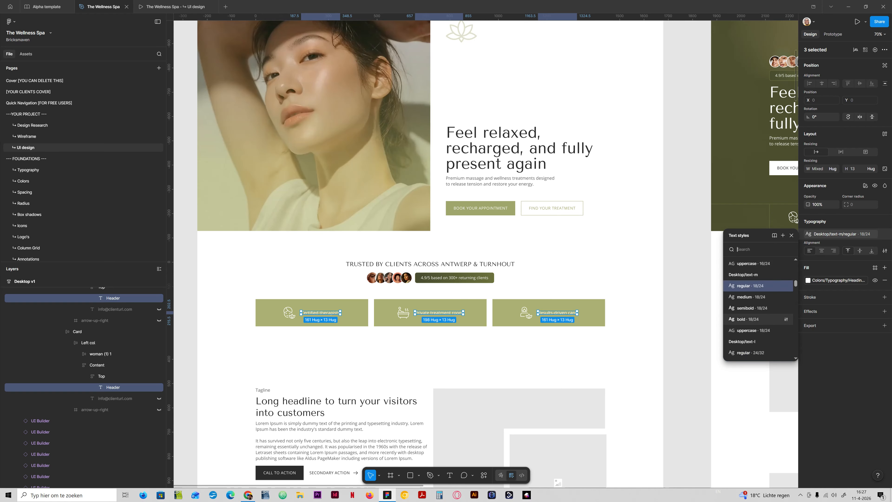
left_click(748, 319)
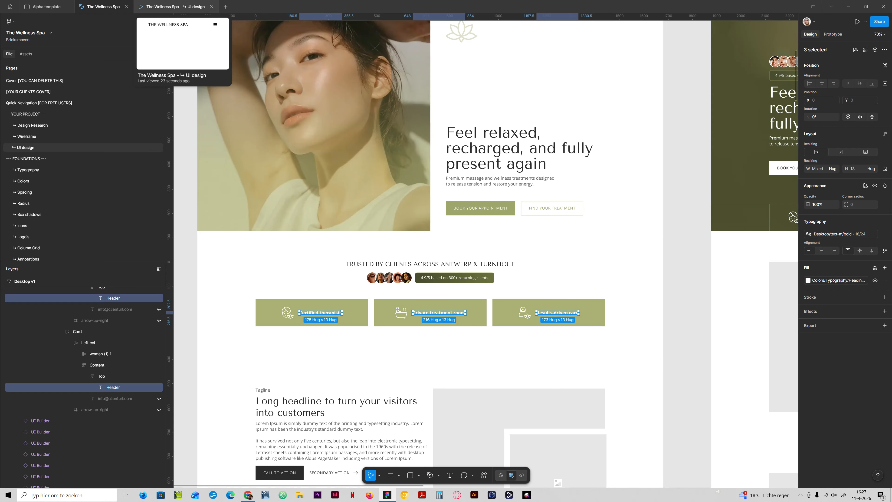
Set the padding of the three feature cards to space-m (24) horizontally and space-s (16) vertically
left_click(311, 312)
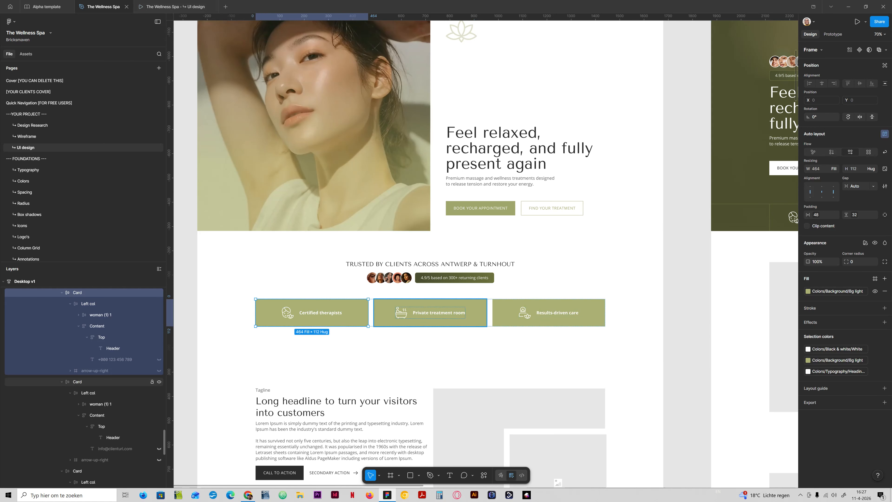
left_click(431, 312, "shift")
left_click(549, 313, "shift")
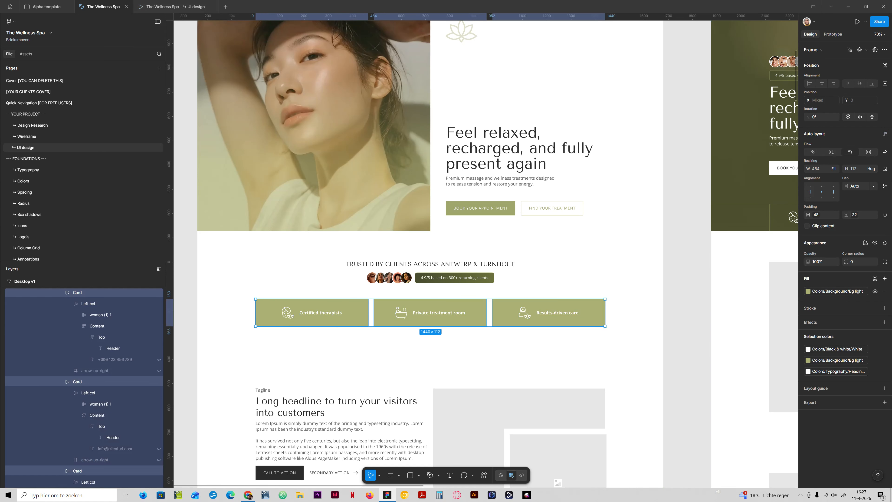
left_click(874, 214)
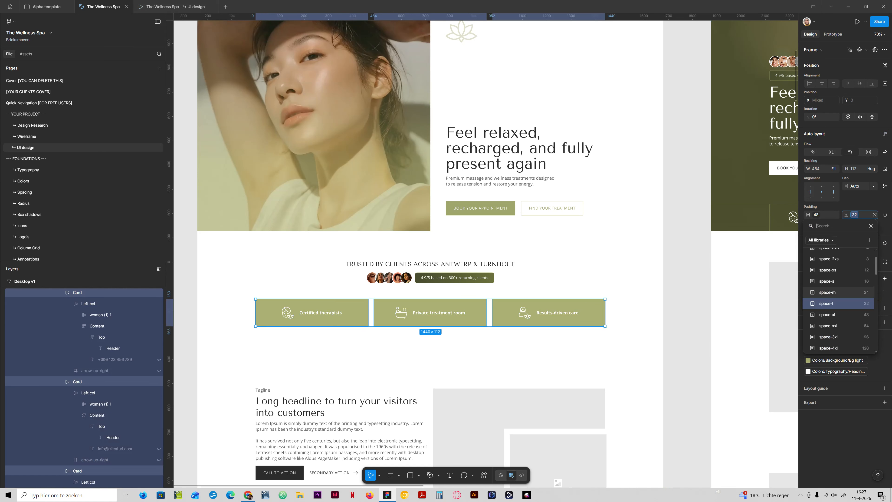
left_click(832, 292)
left_click(875, 215)
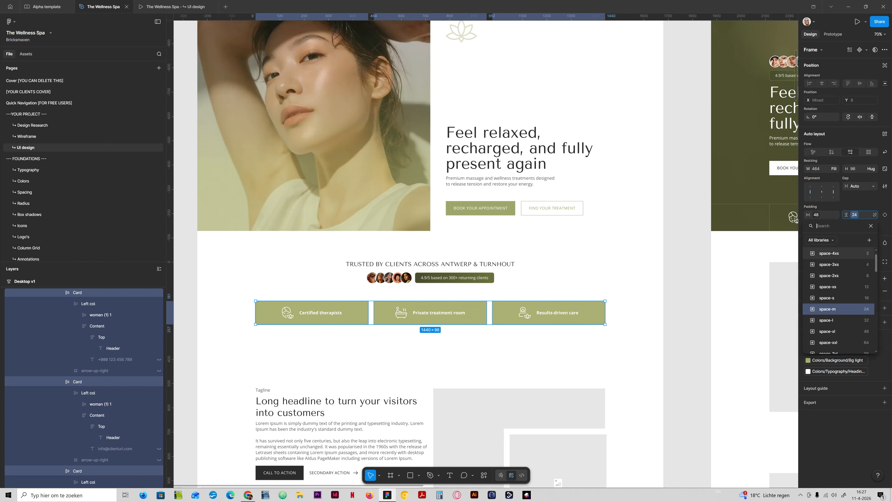
left_click(833, 298)
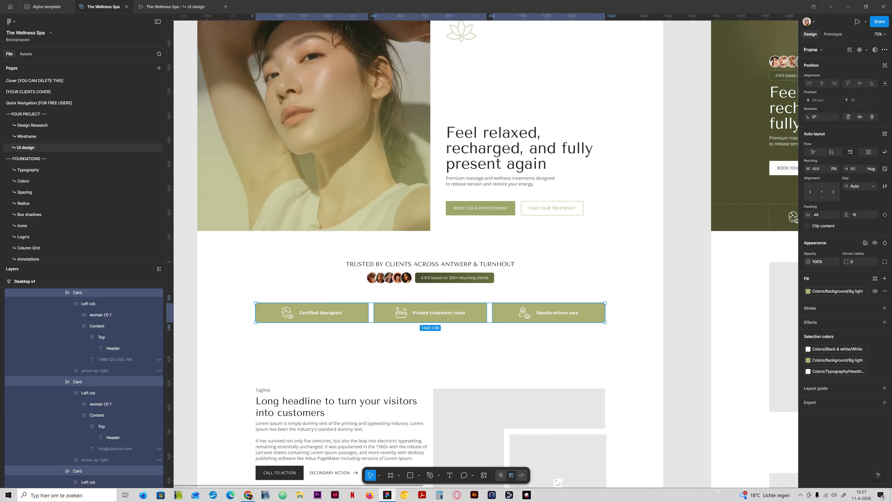
left_click(837, 215)
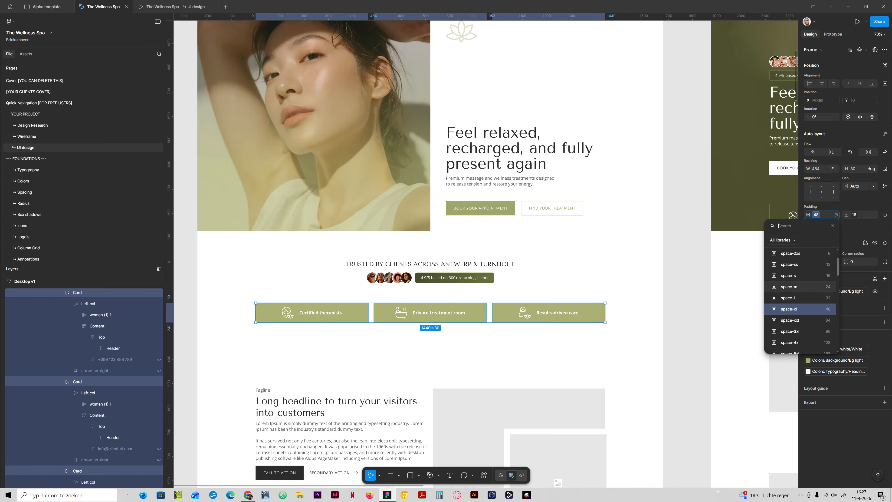
left_click(794, 286)
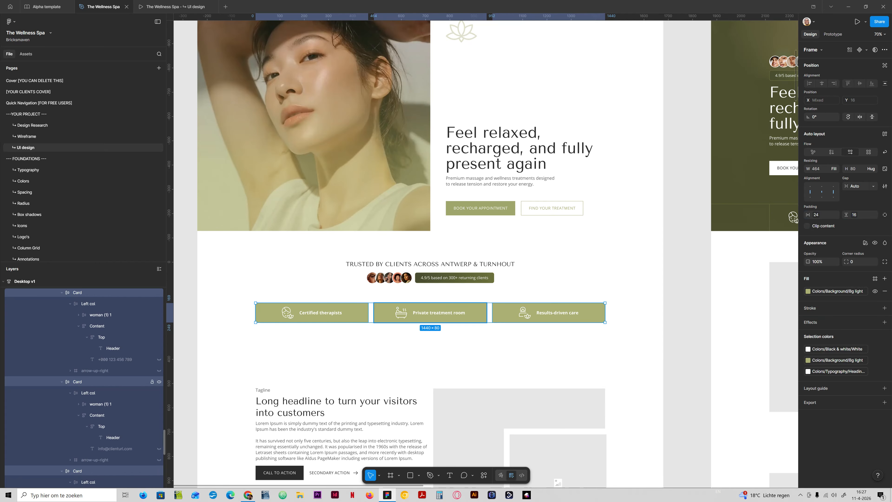
Set the height of the container holding the three feature cards to hug its contents
scroll(83, 382, "up", 3)
left_click(73, 386)
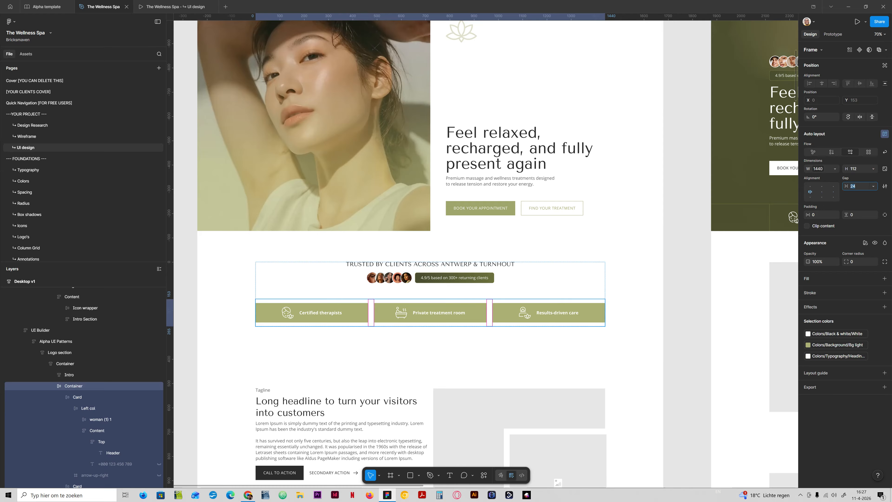
left_click(874, 168)
left_click(853, 179)
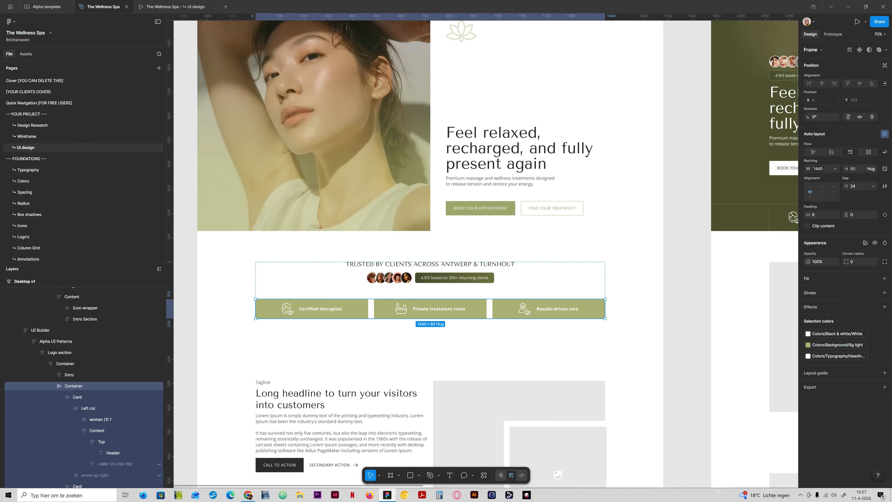
Narrow the three-card container to the 1196 content-width variable after trying the 6col (708) and 8col (952) widths
scroll(794, 243, "down", 2)
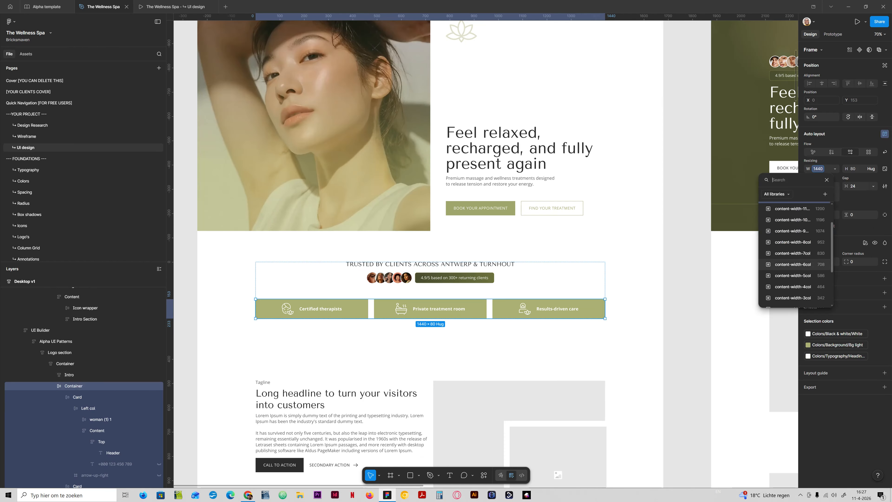
left_click(794, 264)
left_click(816, 169)
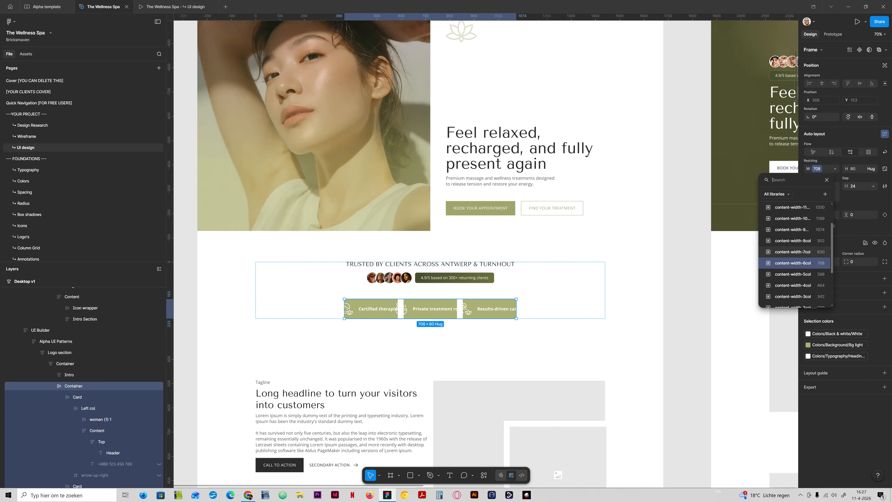
left_click(793, 240)
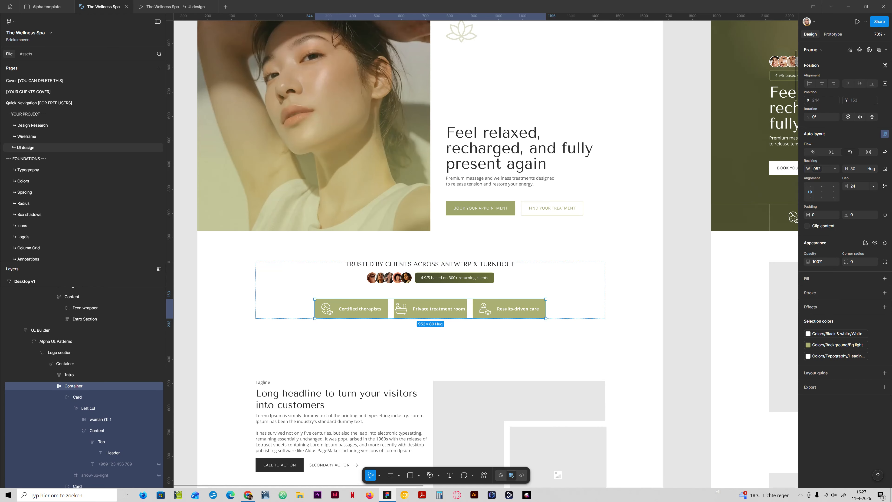
left_click(817, 169)
left_click(794, 241)
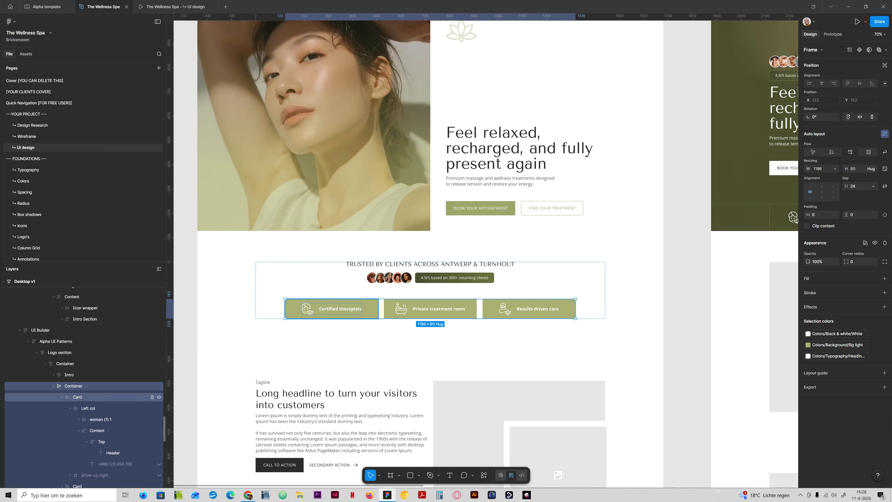
Try the Neutral-ultra-light color as the background of the three feature cards and check it in the prototype preview
left_click(808, 345)
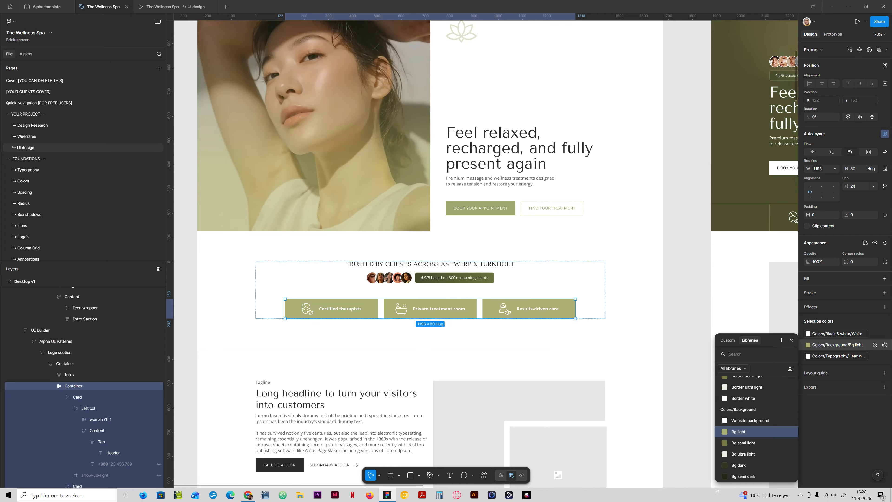
scroll(755, 429, "up", 5)
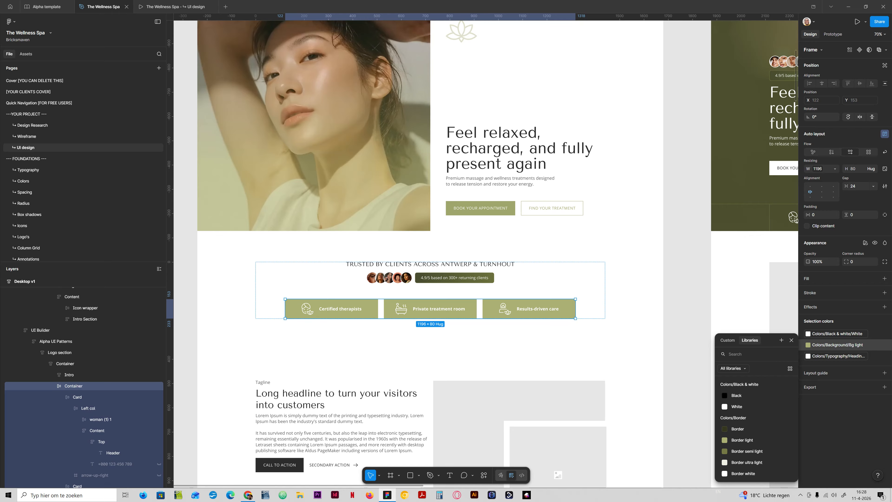
type("neutr")
left_click(748, 395)
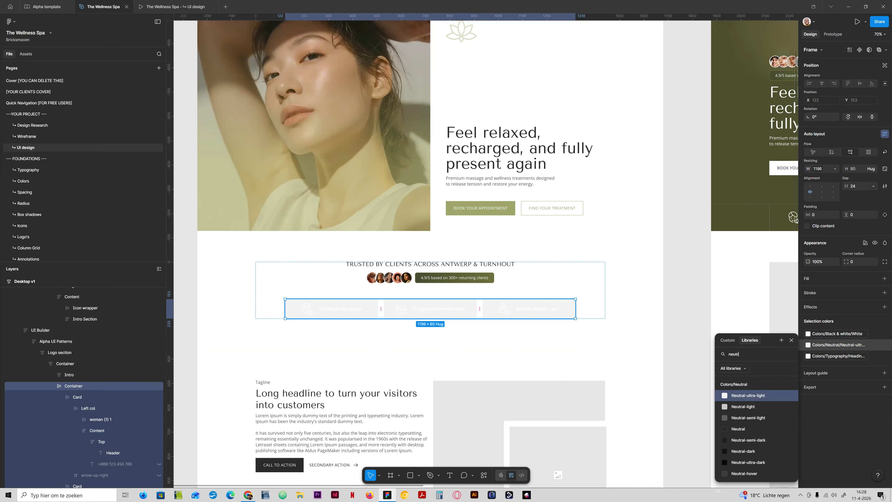
left_click(175, 7)
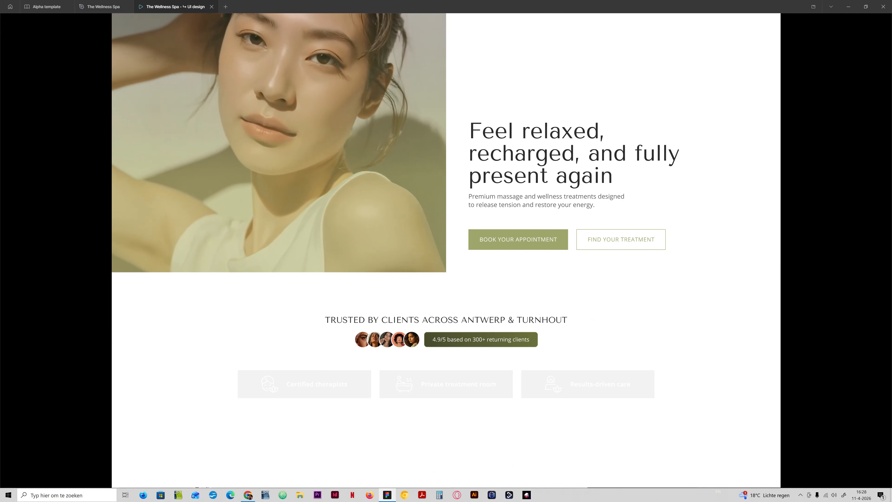
left_click(104, 6)
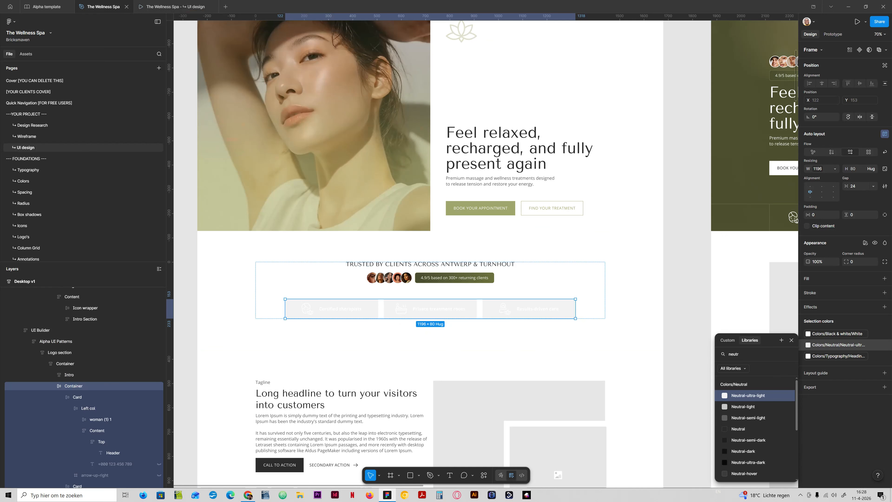
Change the background of the three feature cards to Secondary-ultra-light and check it in the prototype preview
left_click_drag(769, 340, 760, 341)
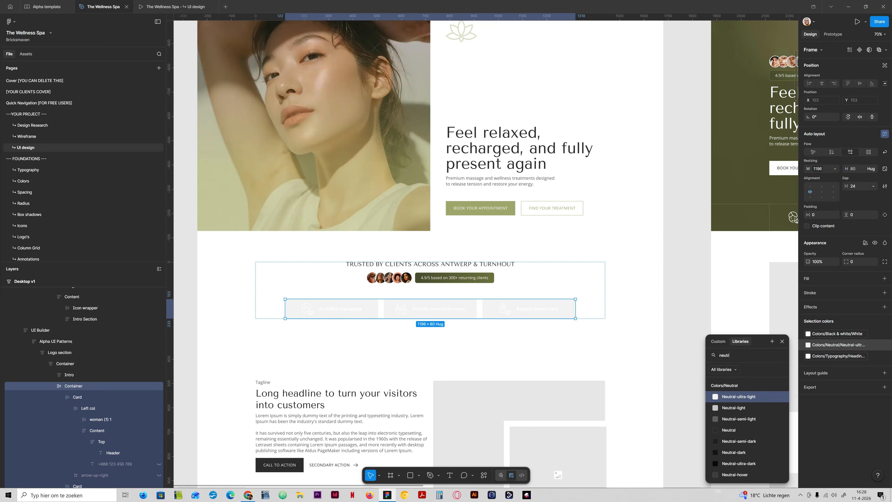
key("ctrl+a")
type("sec")
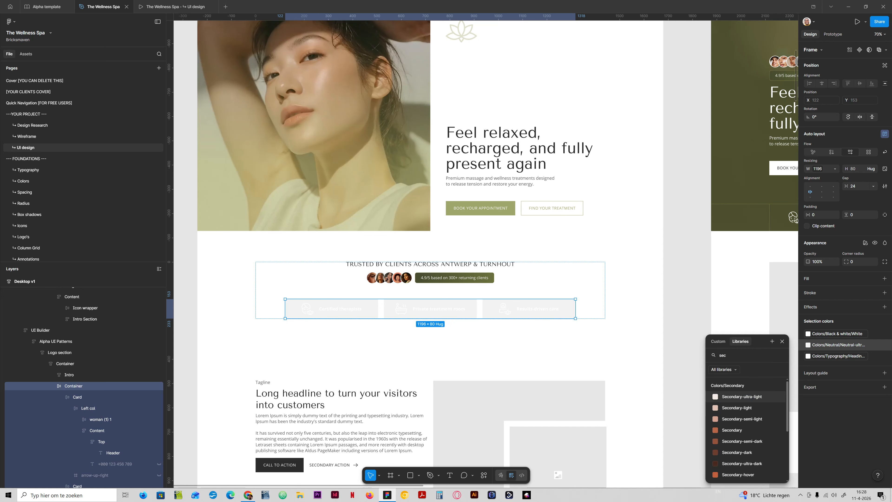
left_click(737, 396)
left_click(173, 7)
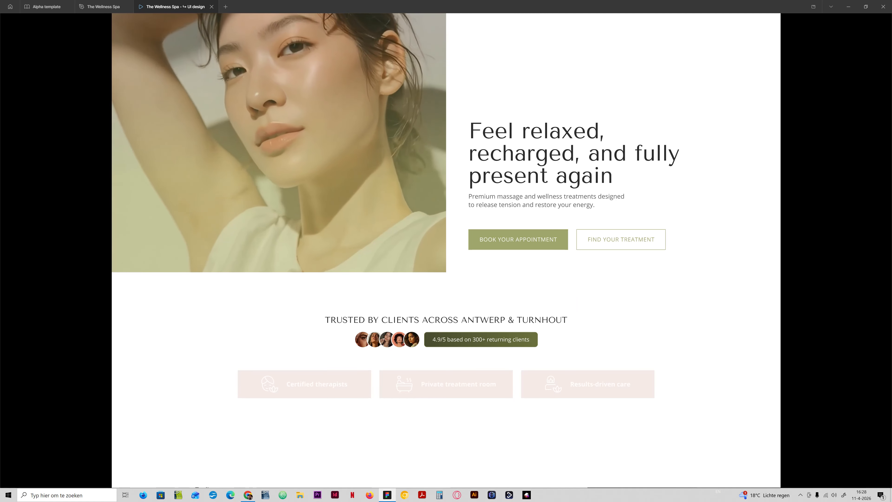
left_click(101, 7)
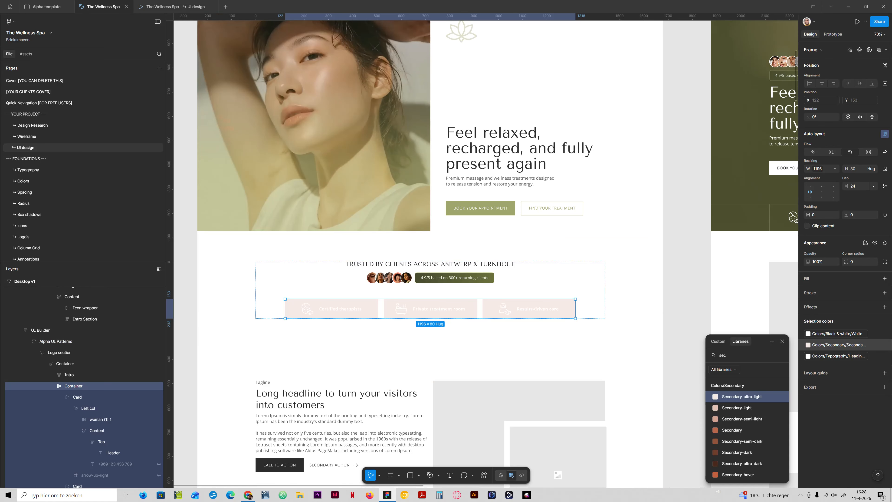
Hide the background fill of all three feature cards
left_click(77, 397)
scroll(85, 386, "down", 3)
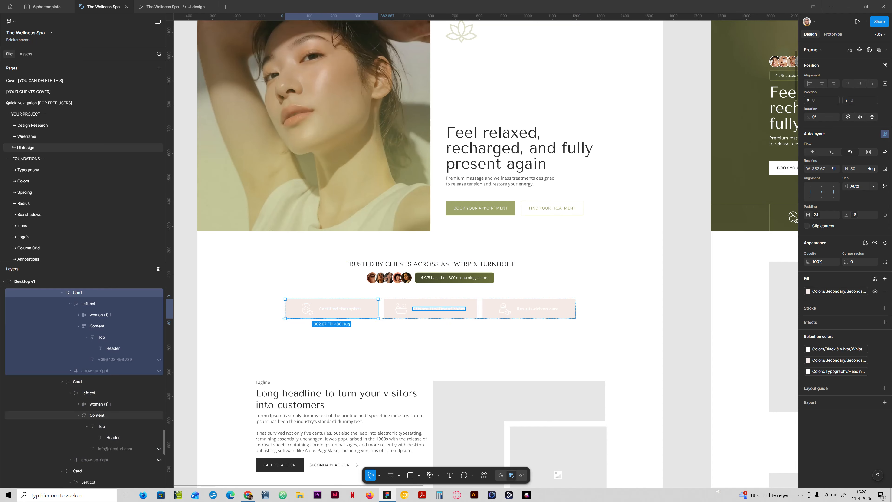
left_click(77, 382, "shift")
left_click(78, 470, "shift")
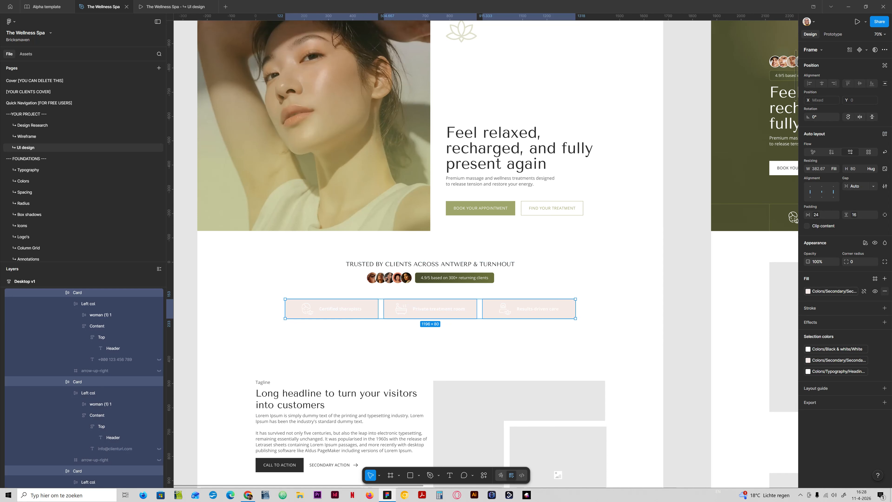
left_click(875, 291)
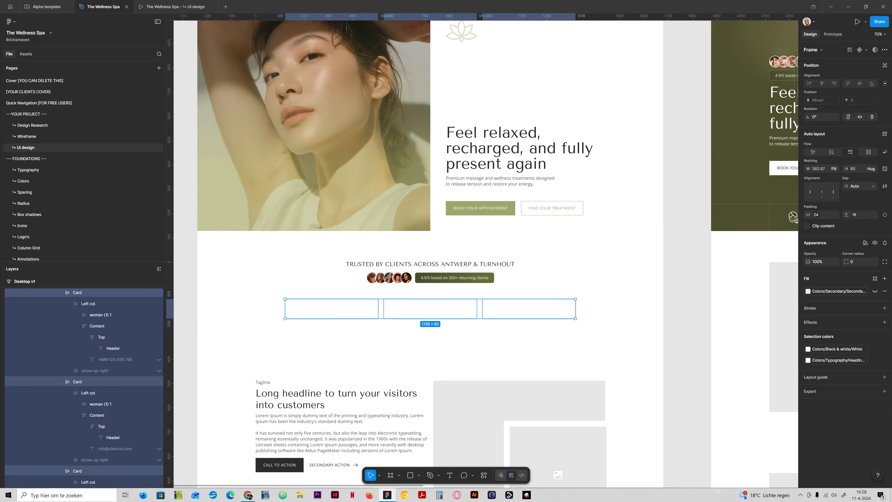
left_click(808, 349)
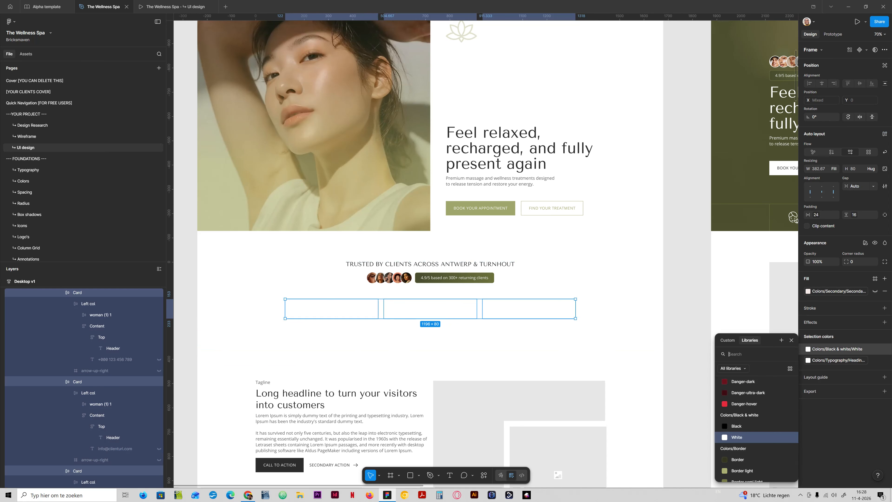
type("ty")
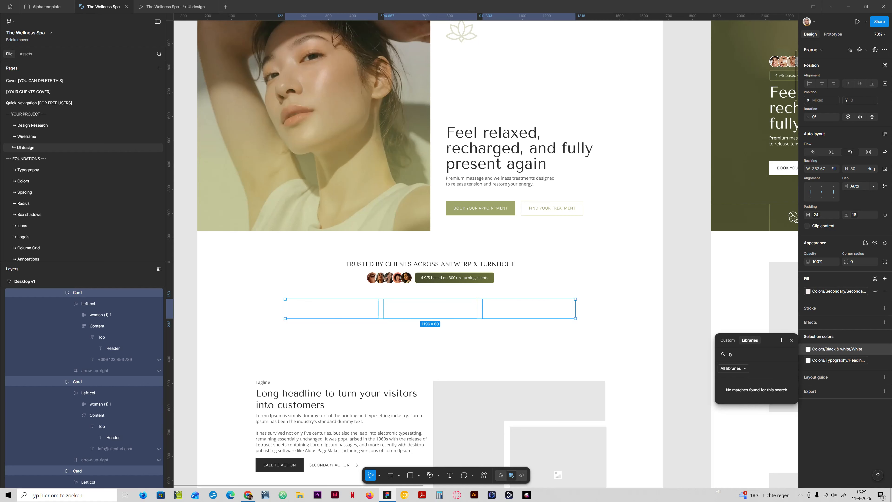
key("BackSpace")
key("BackSpace")
type("boo")
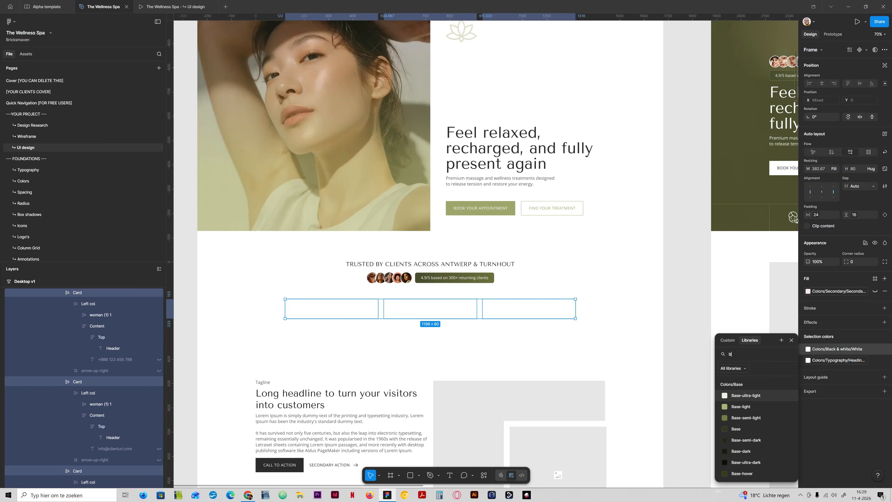
key("BackSpace")
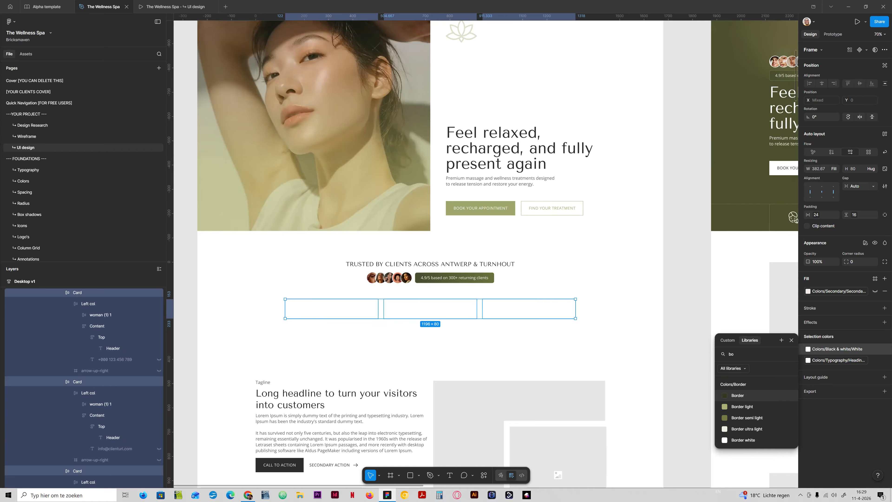
key("BackSpace")
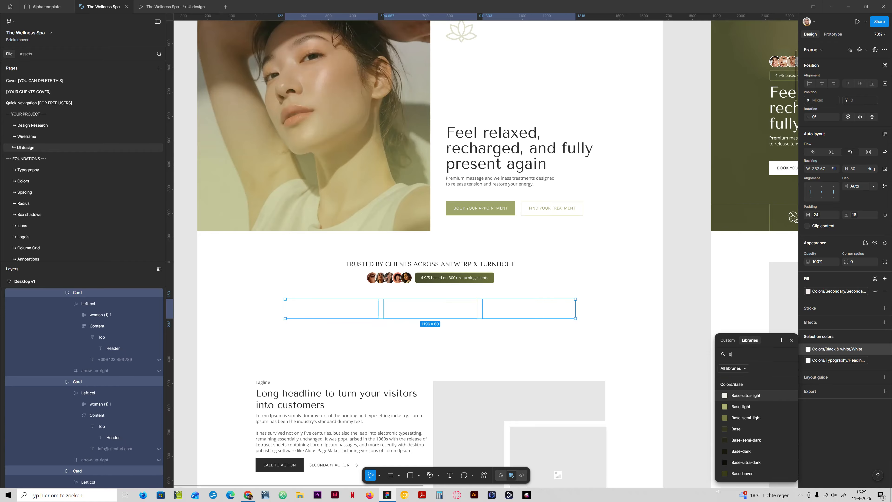
key("BackSpace")
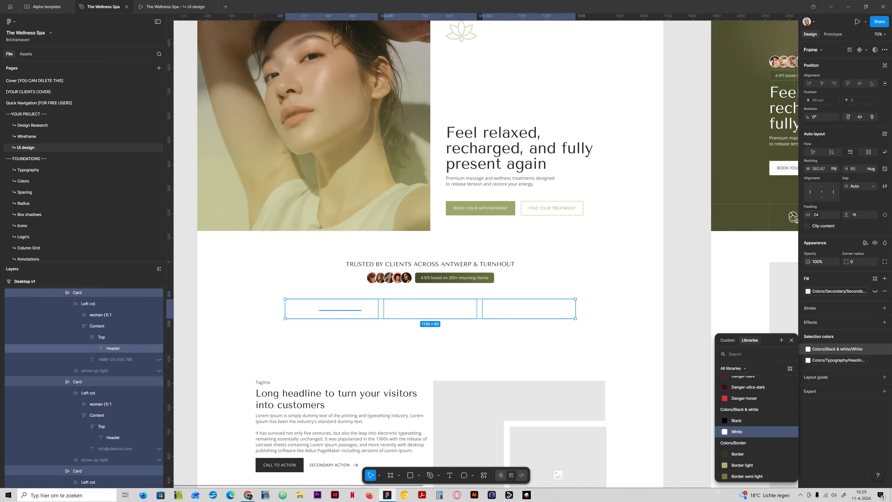
Set the text color of the three feature card headers to the Heading color after trying Heading semi light
left_click(113, 348)
left_click(439, 310, "shift")
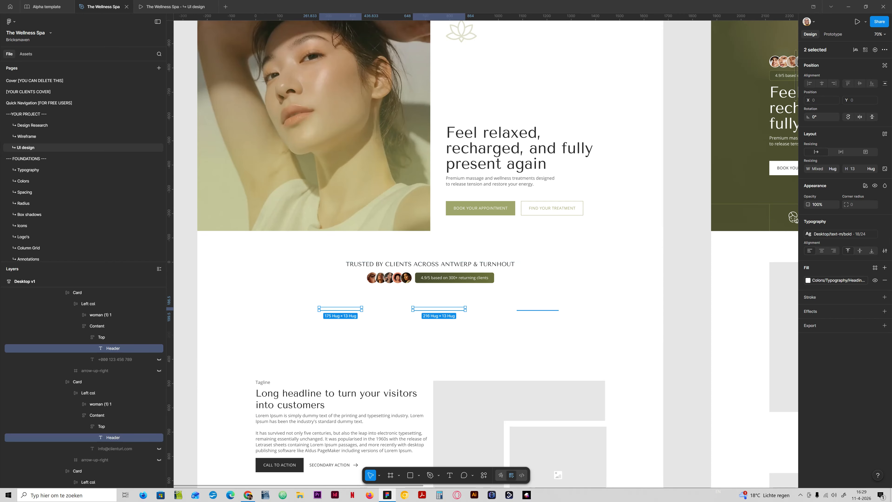
left_click(537, 309, "shift")
left_click(808, 280)
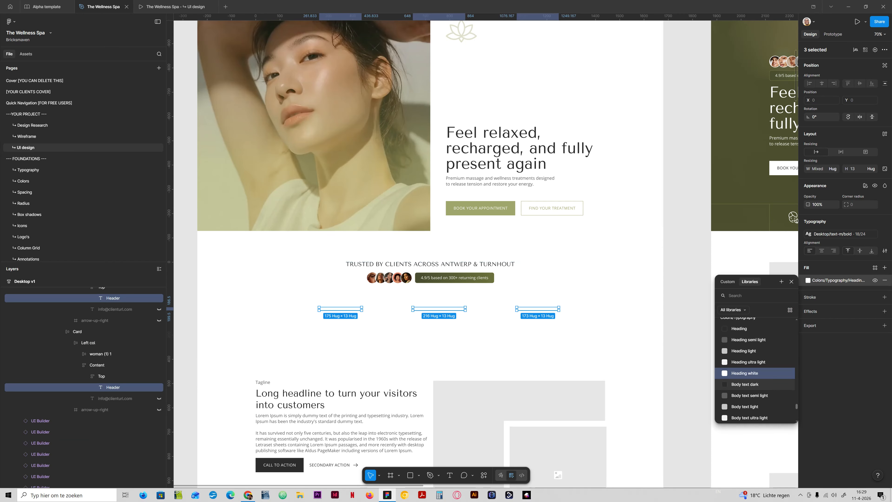
left_click(749, 339)
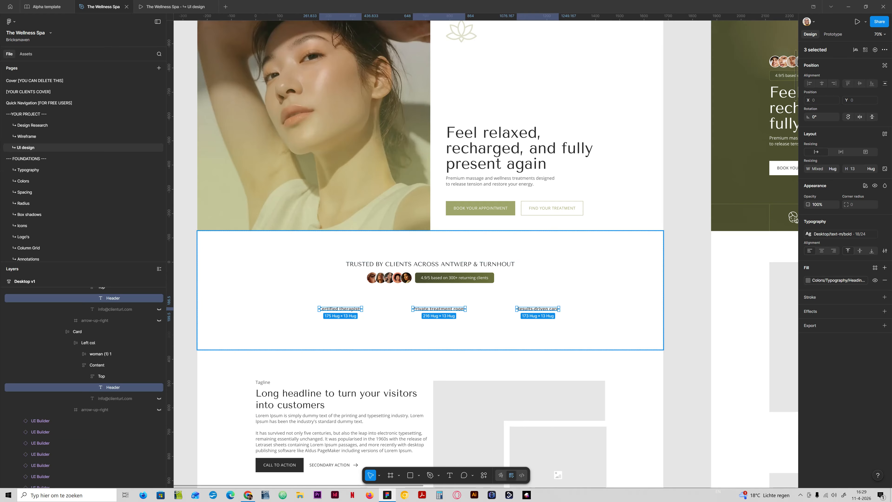
left_click(808, 280)
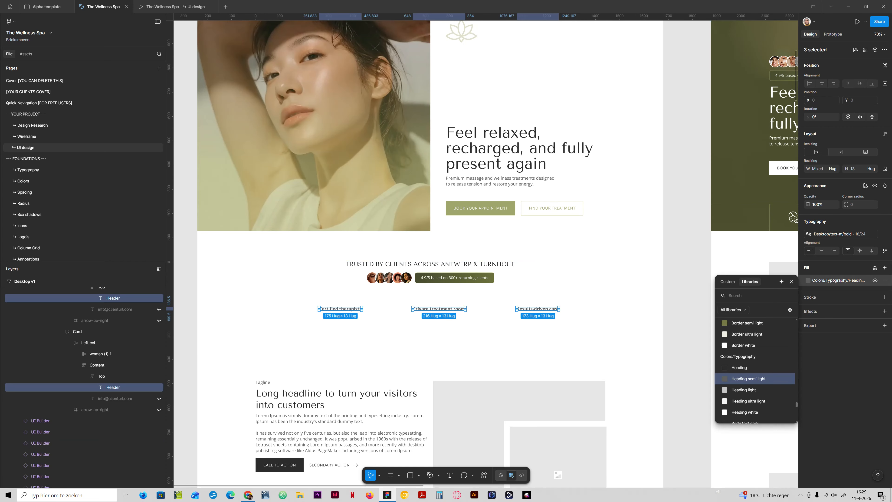
left_click(739, 367)
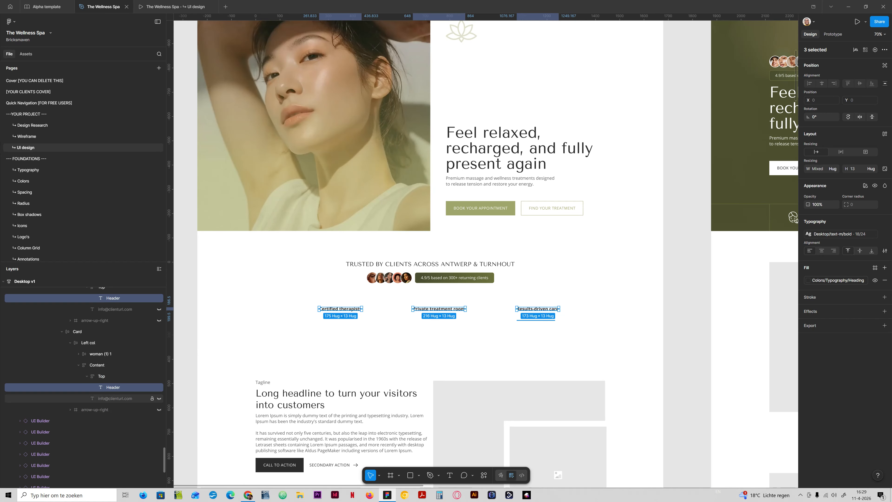
Recolor the icons of all three feature cards with the Secondary color
left_click(506, 308)
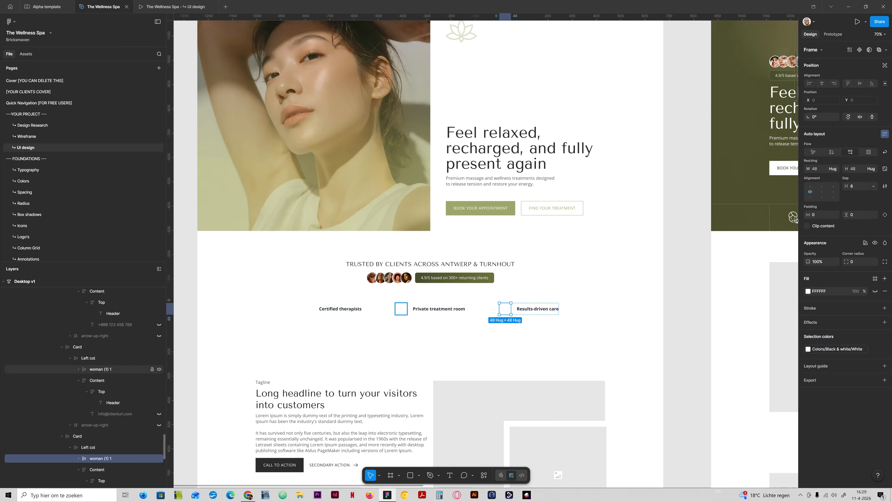
left_click(401, 309, "shift")
left_click(307, 309, "shift")
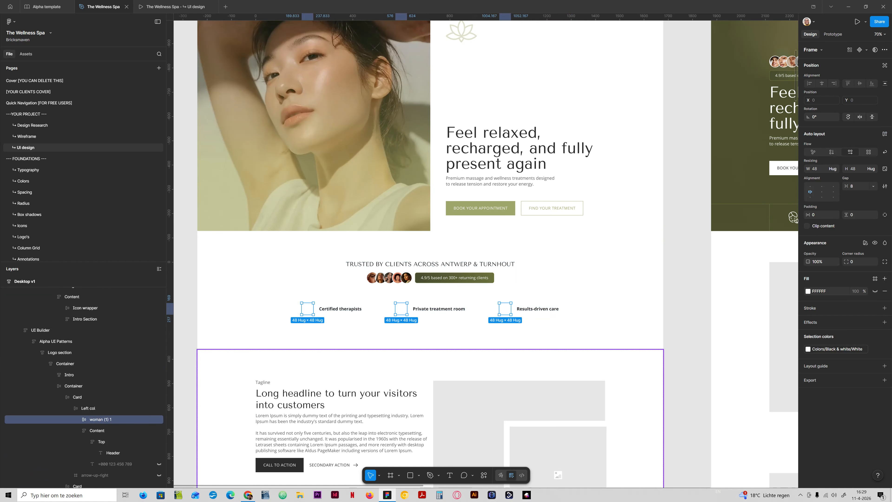
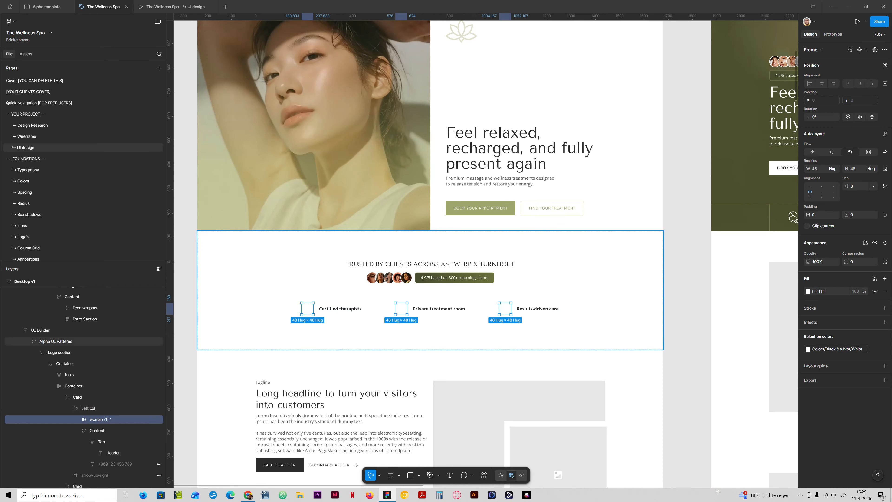
left_click(808, 348)
scroll(755, 429, "up", 5)
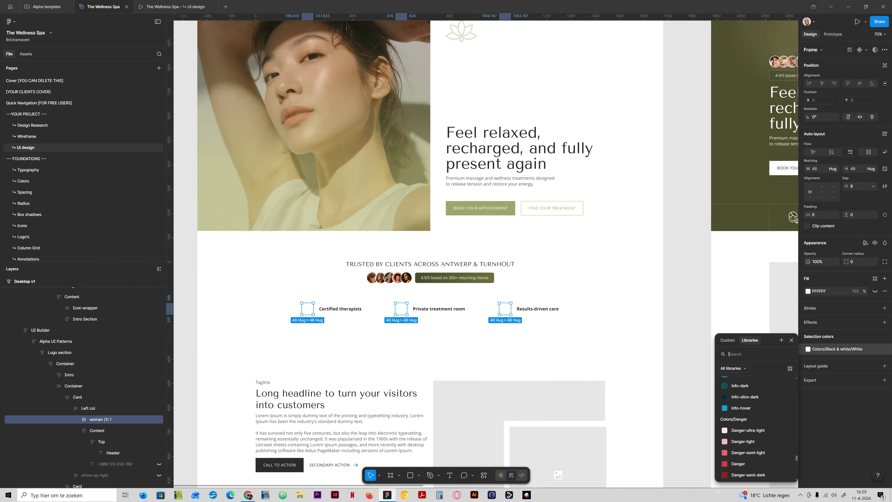
scroll(755, 429, "up", 5)
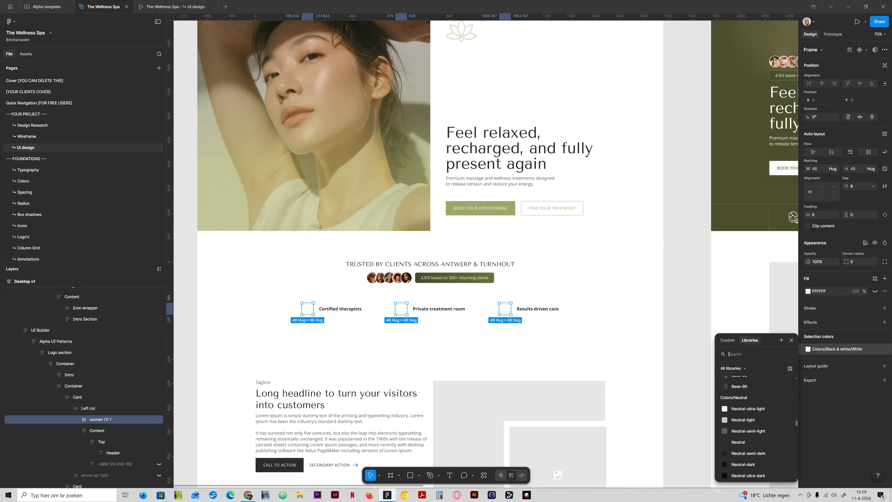
scroll(755, 429, "up", 3)
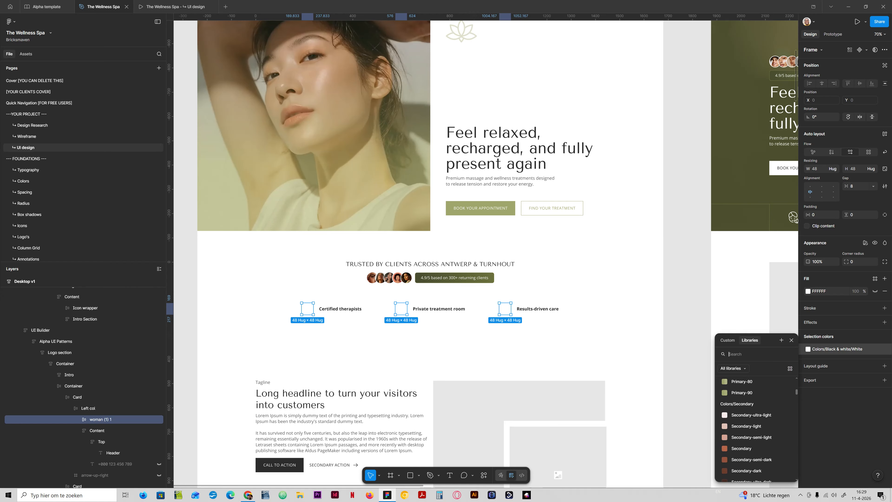
left_click(741, 449)
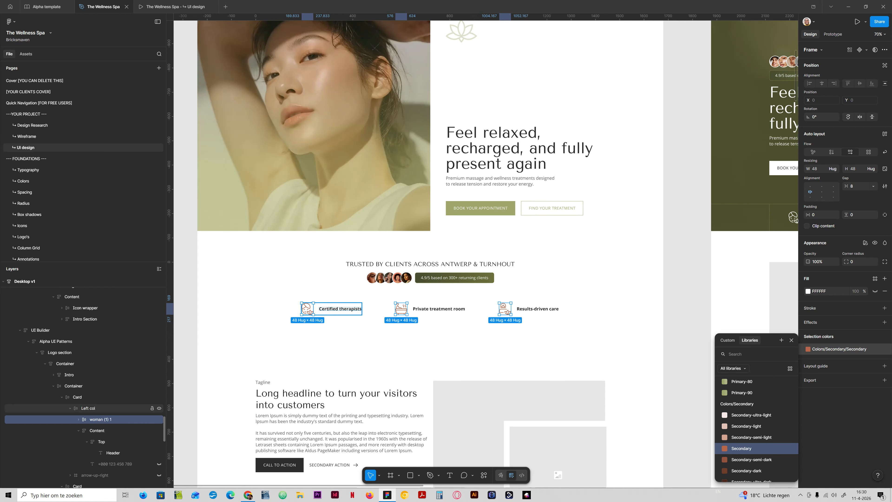
Try a space-2xs (8) gap on all three feature cards in place of the automatic gap
left_click(70, 408)
left_click(88, 408)
left_click(77, 397)
left_click(77, 431, "shift")
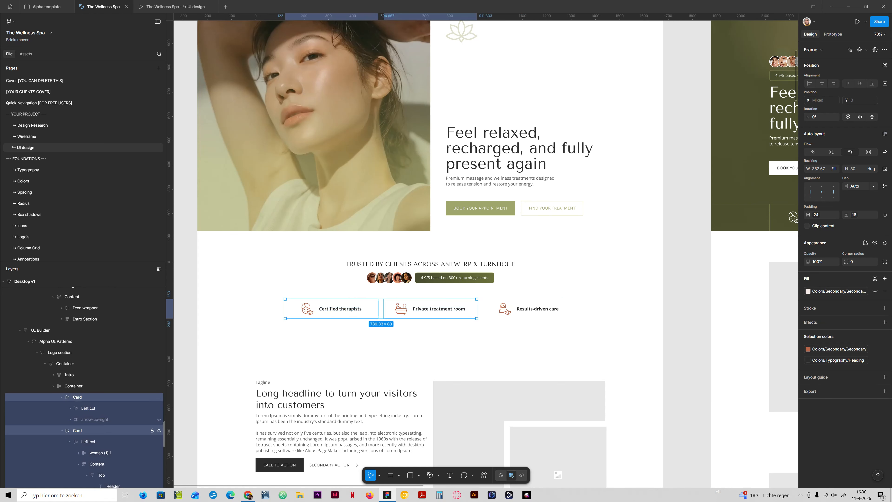
scroll(78, 430, "down", 2)
left_click(77, 450, "shift")
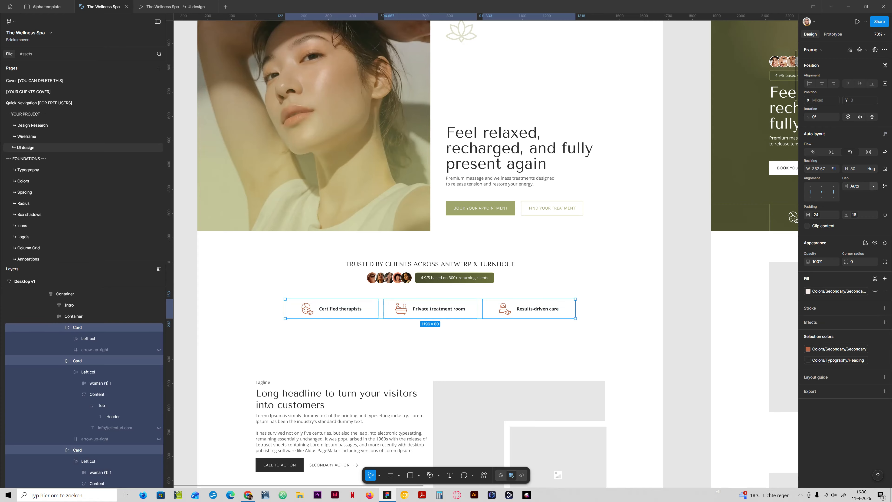
left_click(873, 185)
left_click(852, 201)
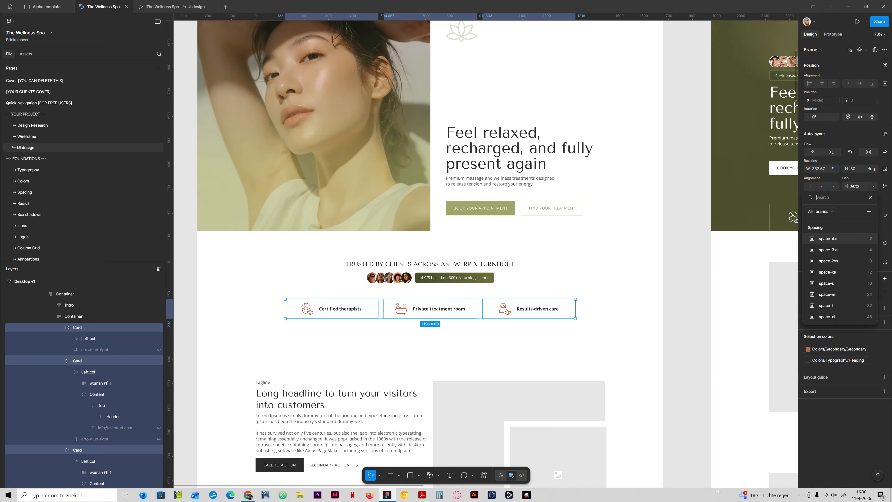
left_click(829, 261)
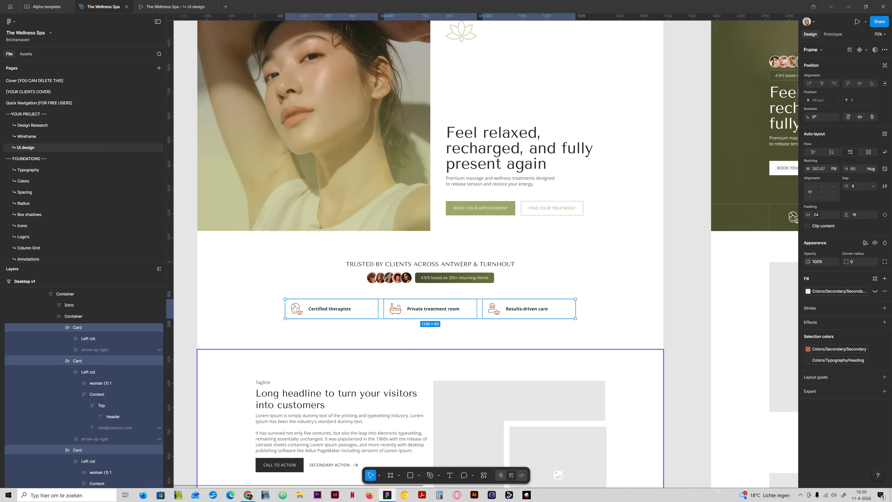
Set the gap between icon and header in all three feature cards to content-gap-d2 (12)
double_click(332, 309)
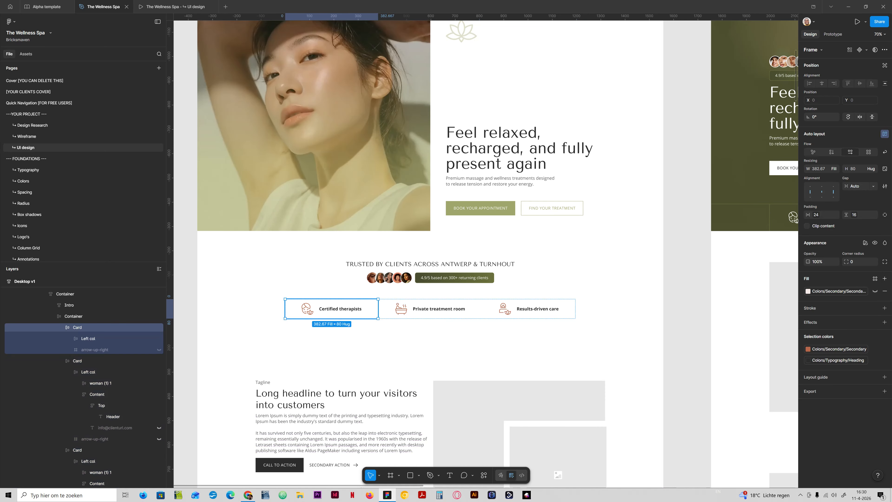
left_click(431, 308, "shift")
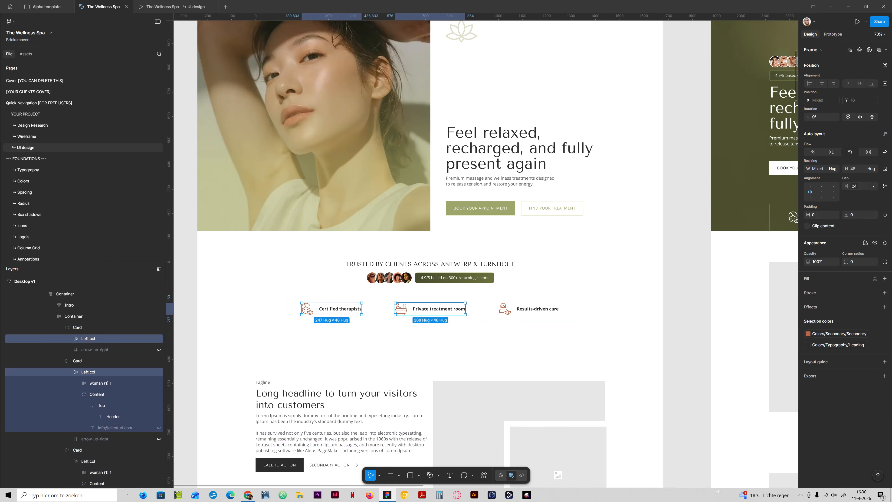
left_click(529, 309, "shift")
left_click(854, 186)
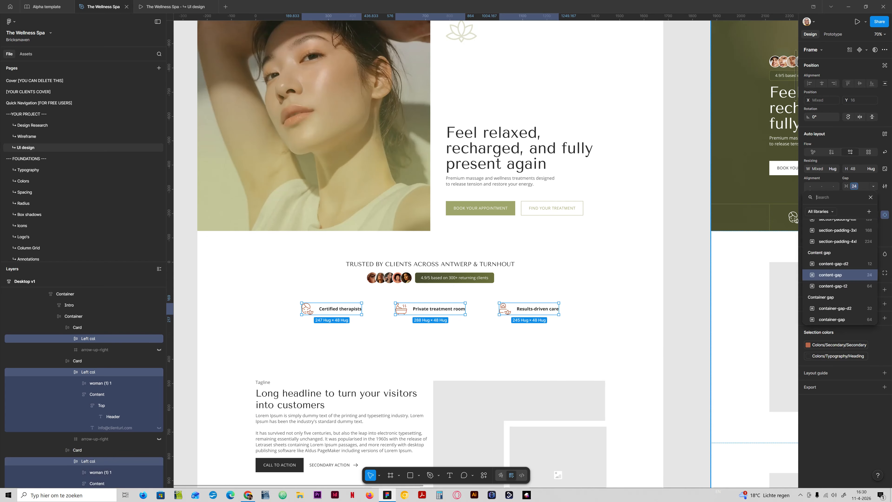
left_click(834, 263)
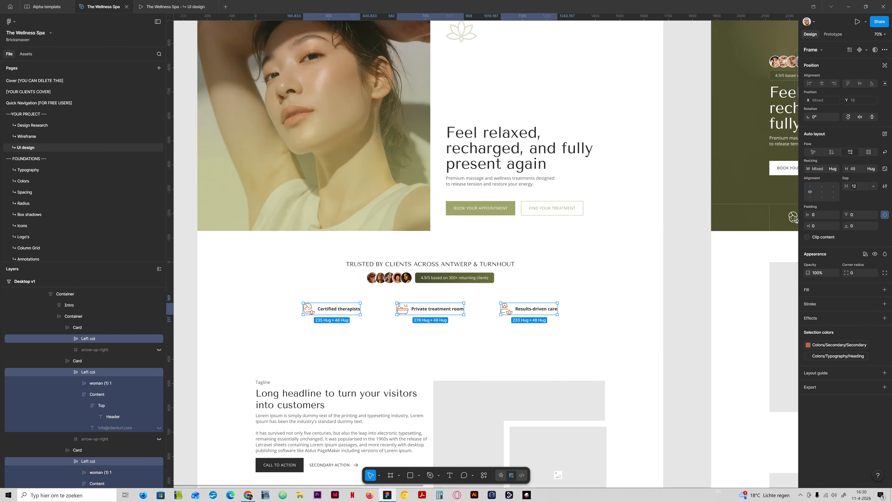
Make the "Private treatment room" card's width hug its contents
double_click(385, 309)
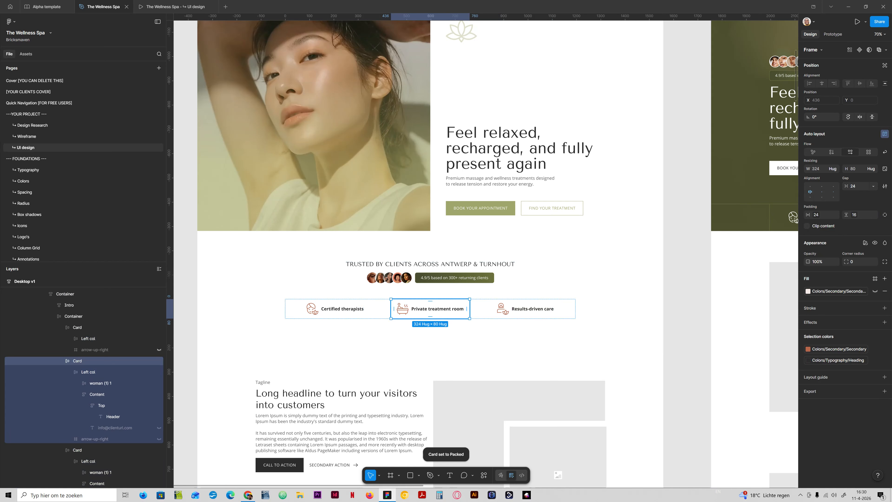
Set the widths of the "Results-driven care" and "Certified therapists" cards to hug their contents
left_click(526, 308)
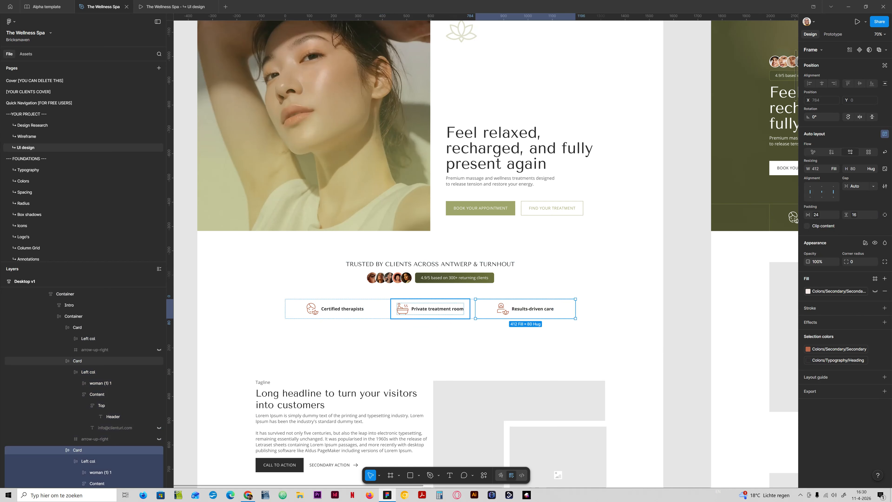
left_click(430, 308)
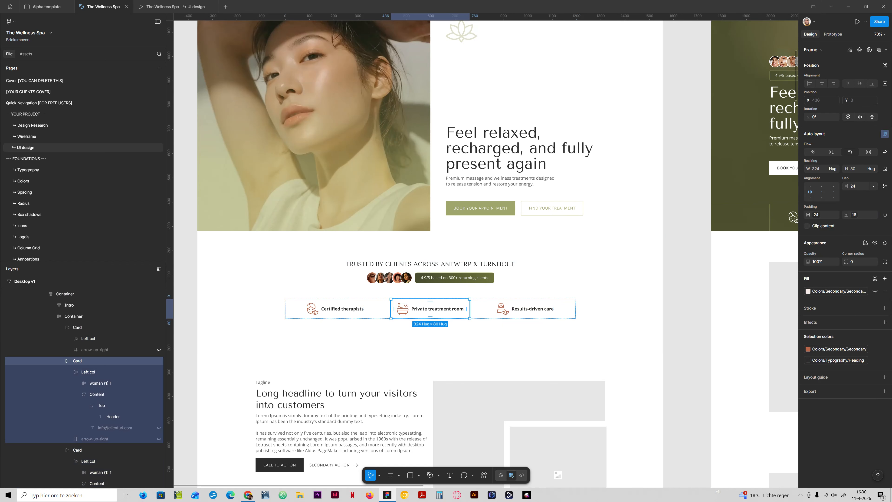
left_click(525, 309)
left_click(833, 169)
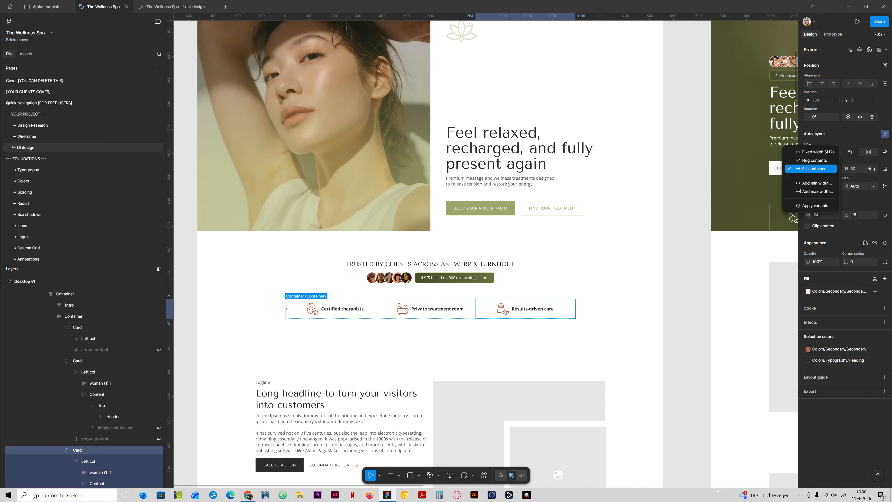
left_click(815, 160)
left_click(351, 310)
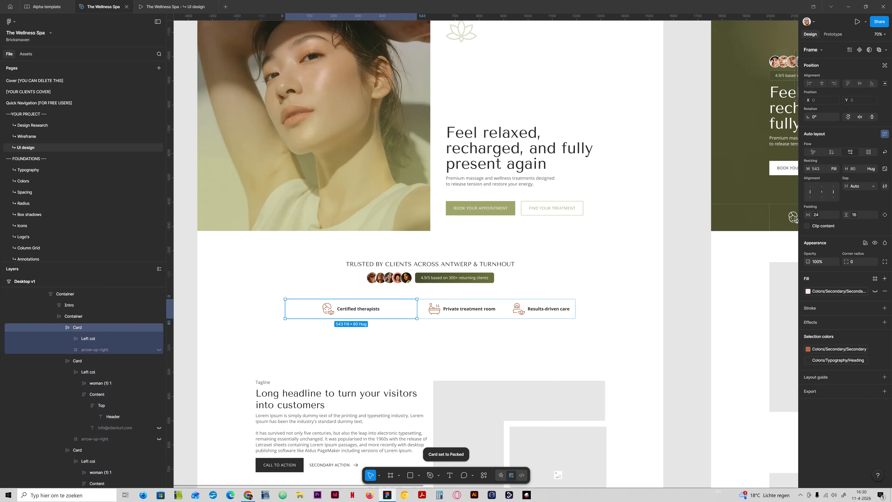
left_click(832, 169)
left_click(815, 160)
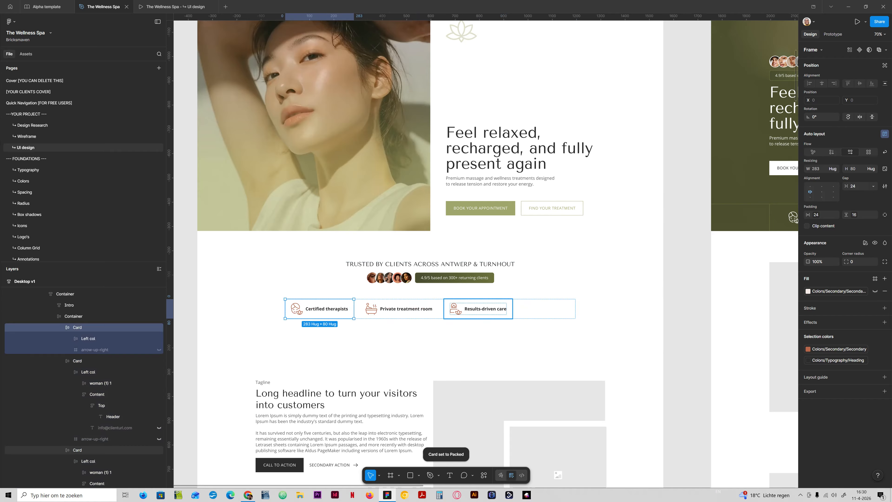
Set the width of the container around the three benefit cards to hug its contents
left_click(74, 316)
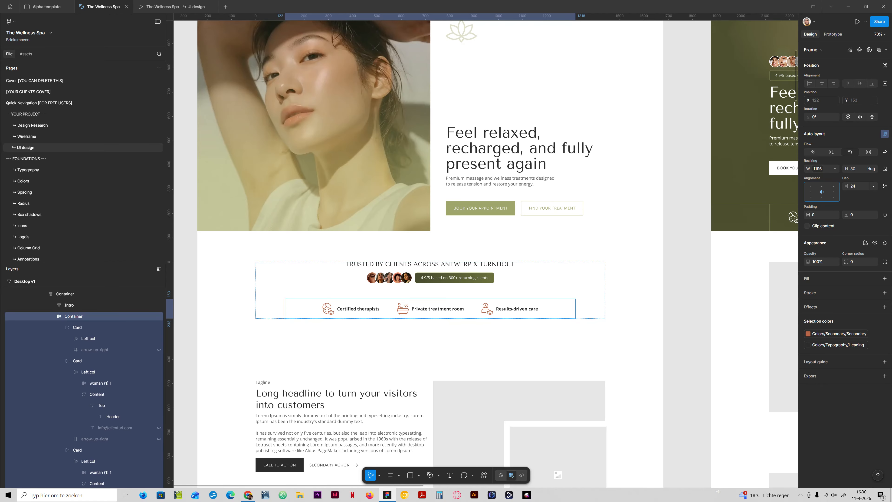
left_click(832, 169)
left_click(808, 176)
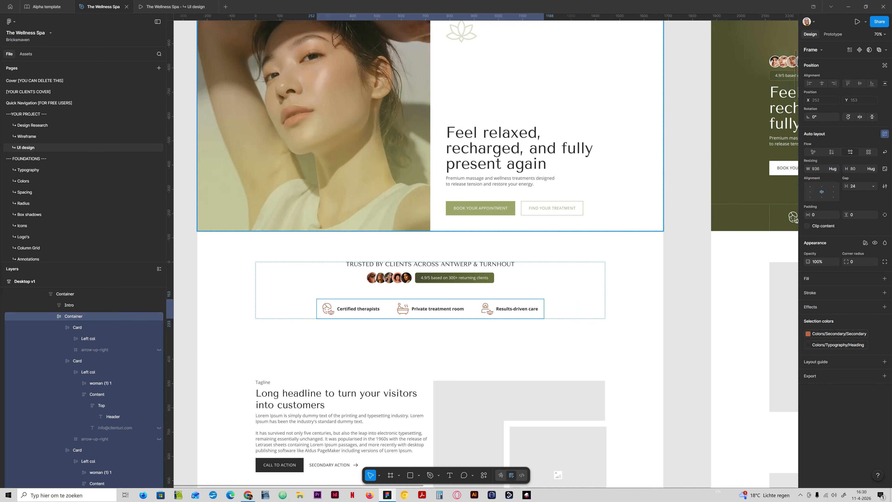
Review the hero, the trust section and the row of benefit cards in the prototype preview
left_click(175, 6)
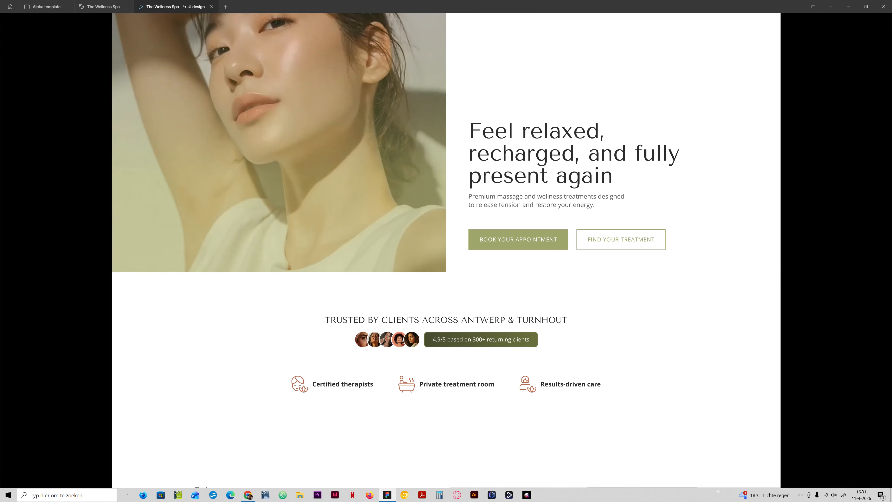
scroll(446, 251, "down", 7)
scroll(446, 251, "up", 4)
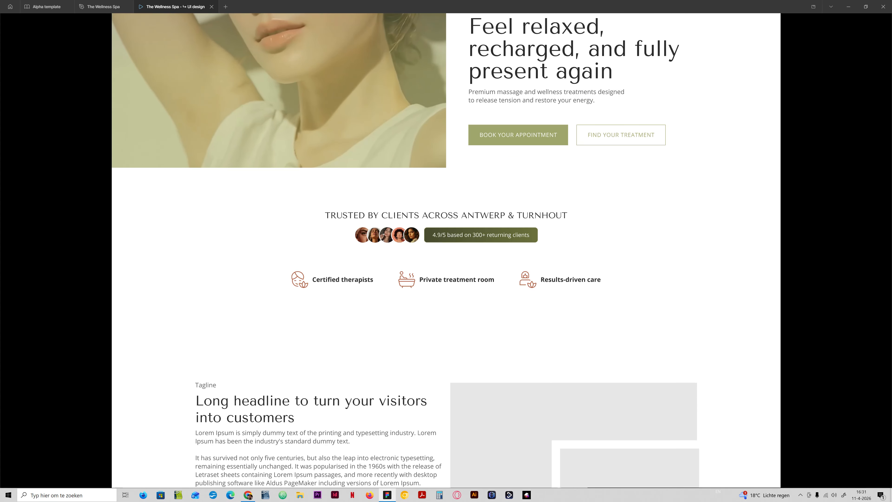
scroll(446, 250, "up", 5)
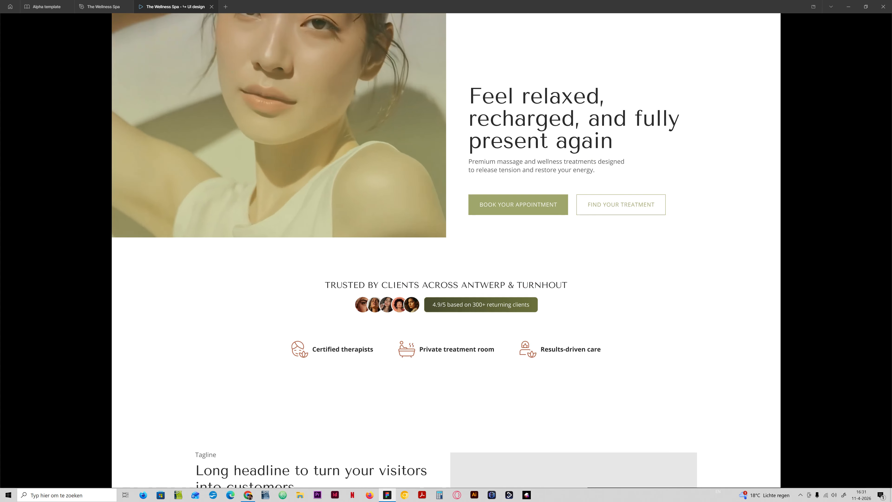
scroll(447, 251, "down", 2)
scroll(446, 250, "up", 3)
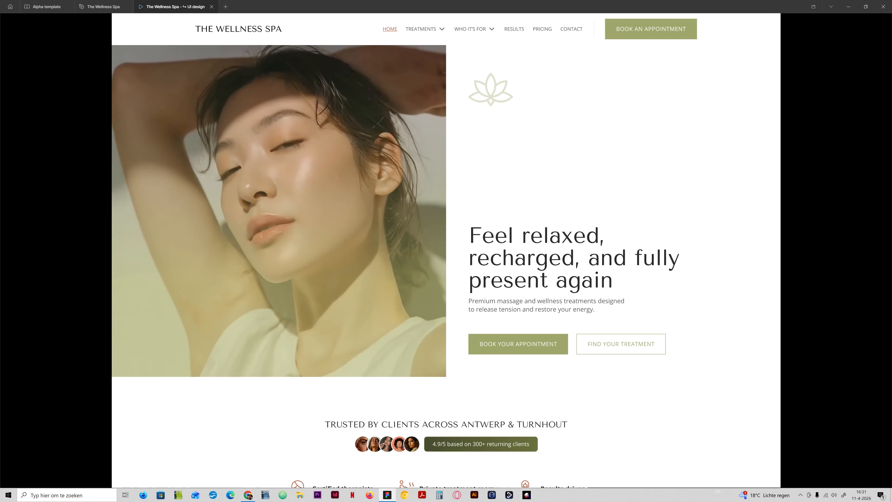
scroll(446, 250, "down", 4)
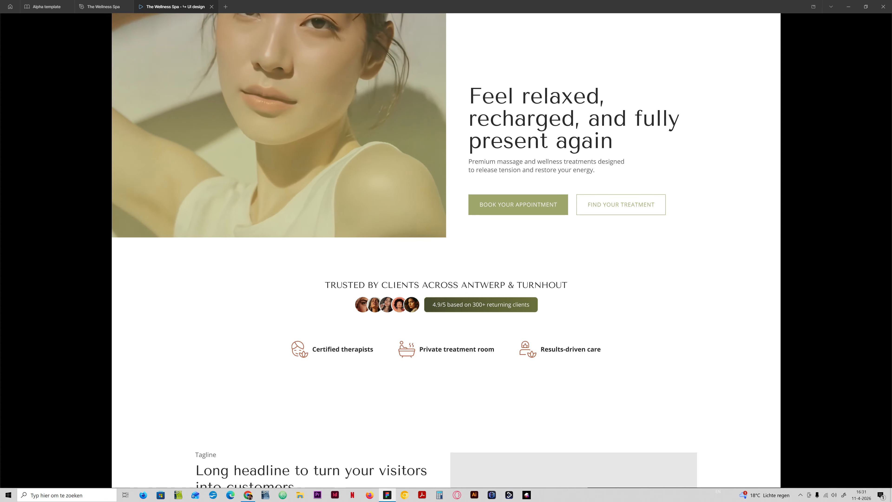
Back in the design file, hide the container holding the three benefit cards
left_click(101, 6)
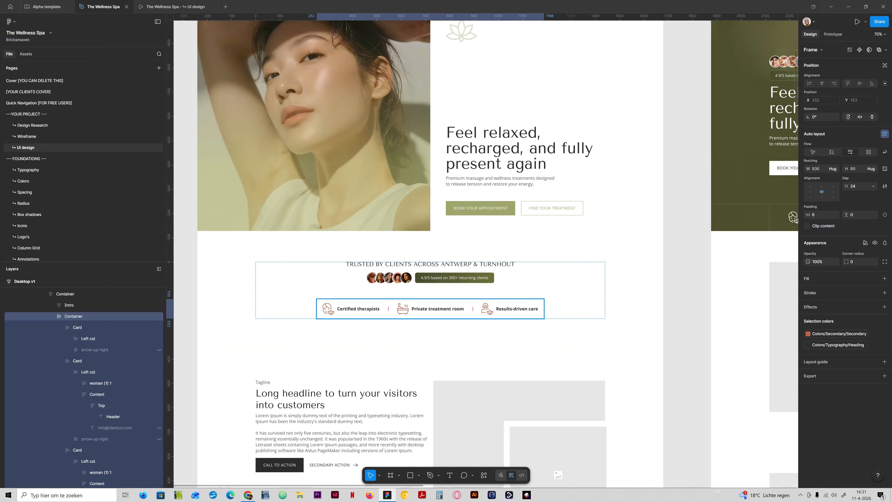
double_click(351, 309)
left_click(54, 316)
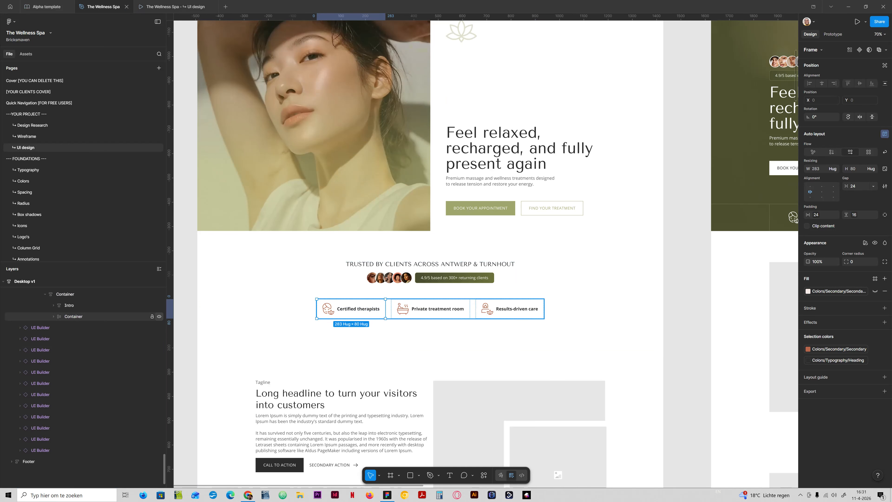
left_click(159, 316)
left_click(431, 296)
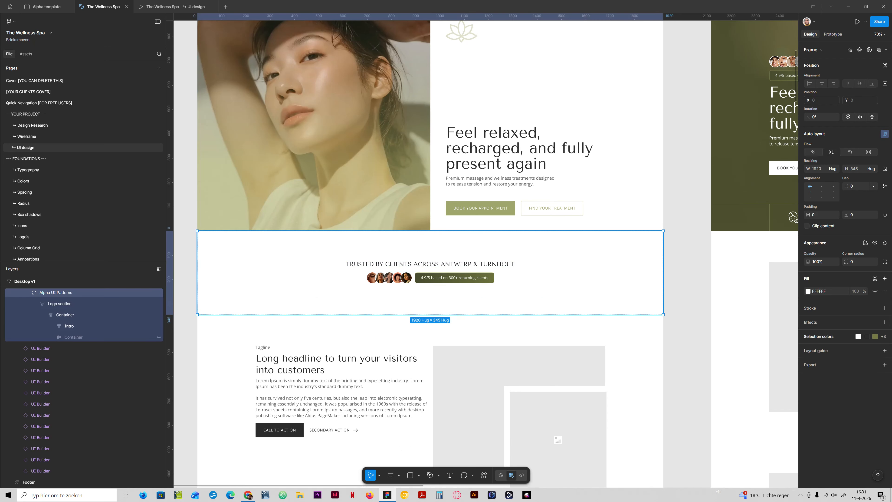
Set the Logo section's vertical padding to 64 and check the spacing in the prototype preview
left_click(59, 303)
left_click(855, 214)
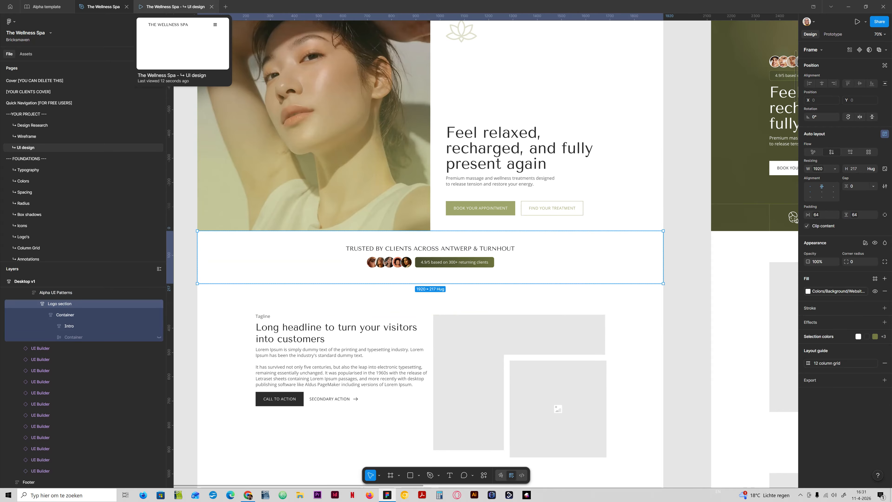
left_click(172, 6)
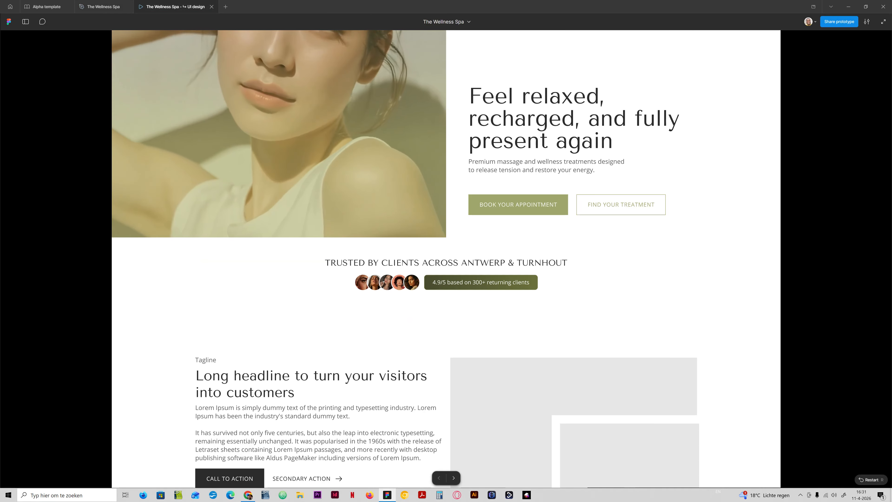
scroll(446, 259, "up", 4)
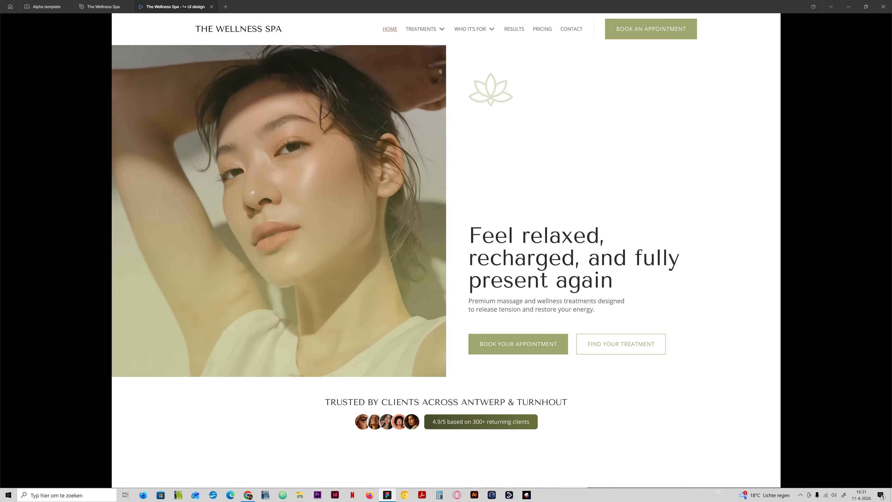
scroll(446, 259, "down", 2)
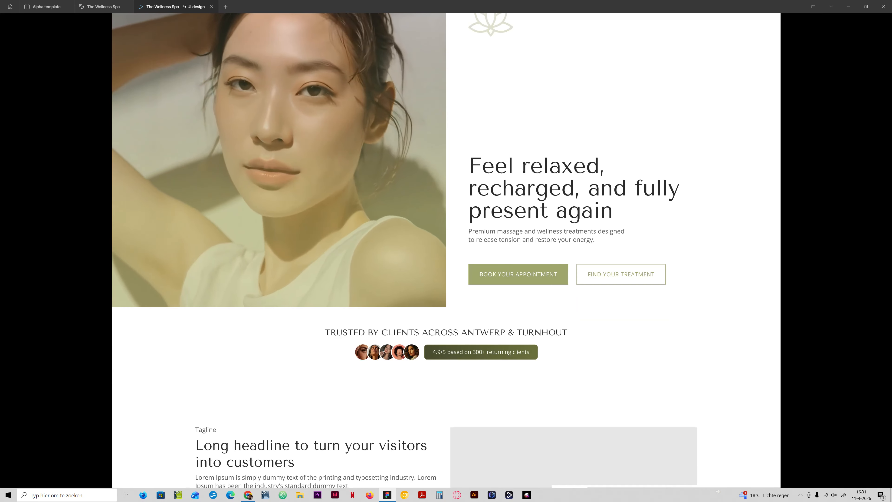
scroll(446, 250, "up", 2)
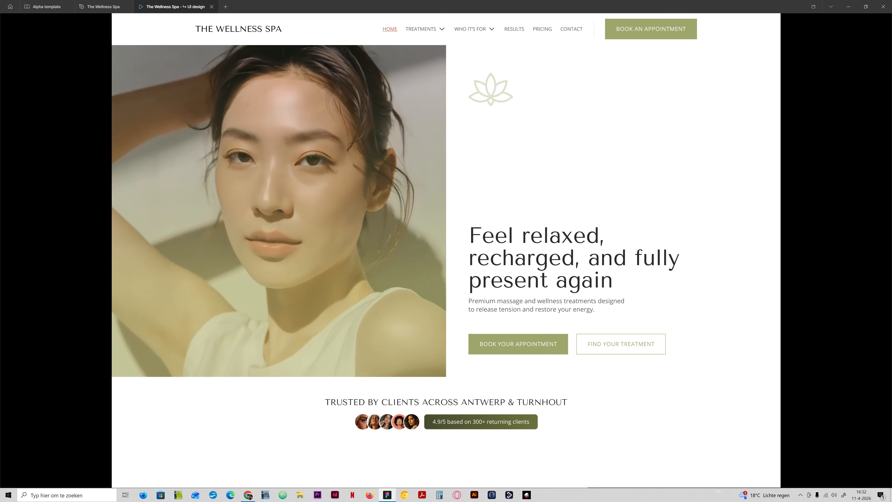
In the design file, apply the Colors/Secondary/Secondary fill to the Ratings label beside the avatars and remove its stroke
left_click(103, 7)
scroll(462, 409, "up", 4)
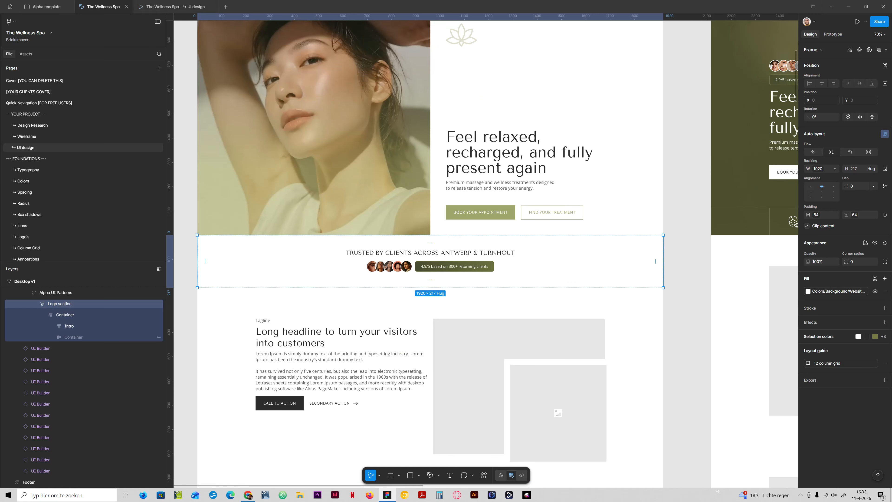
scroll(462, 409, "up", 4)
scroll(460, 408, "up", 2)
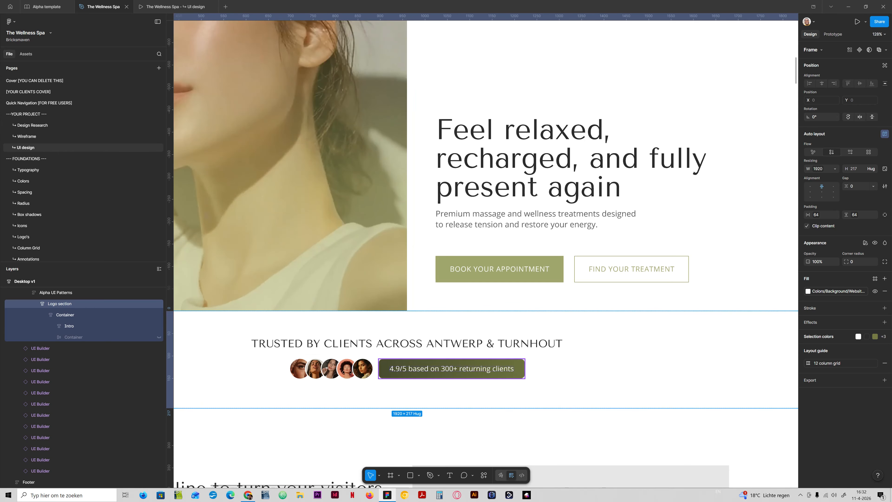
left_click(451, 368, "ctrl")
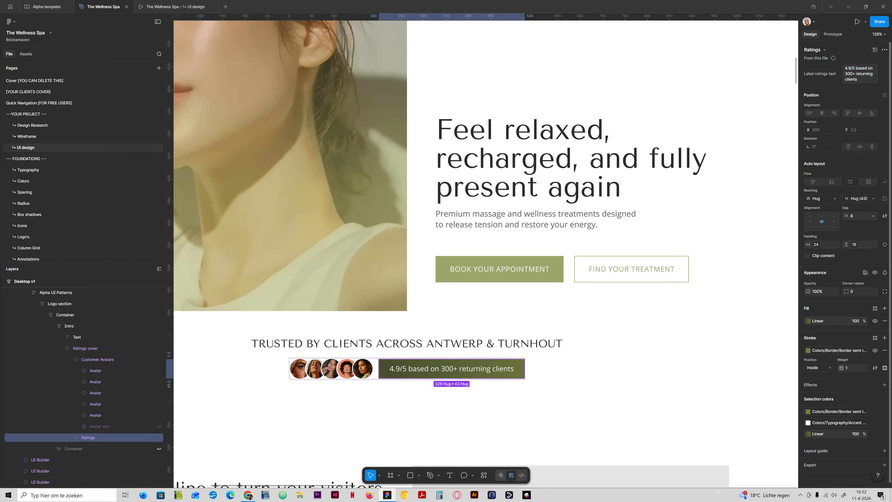
left_click(808, 321)
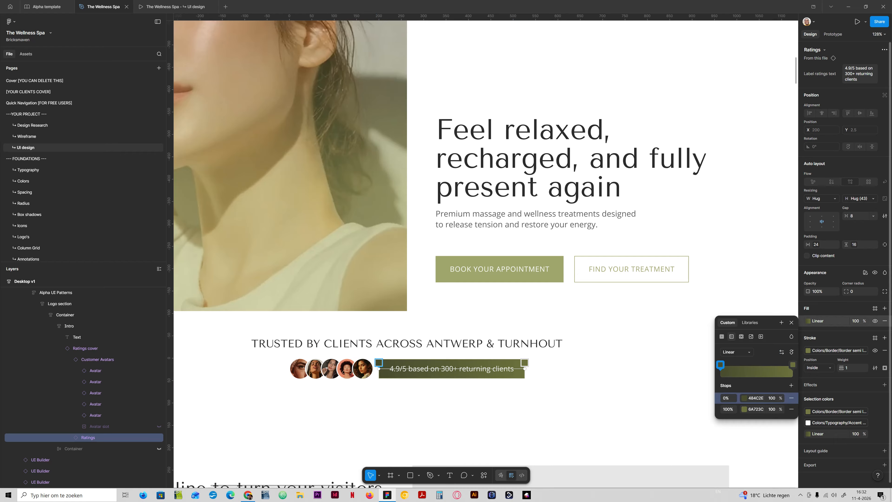
key("Escape")
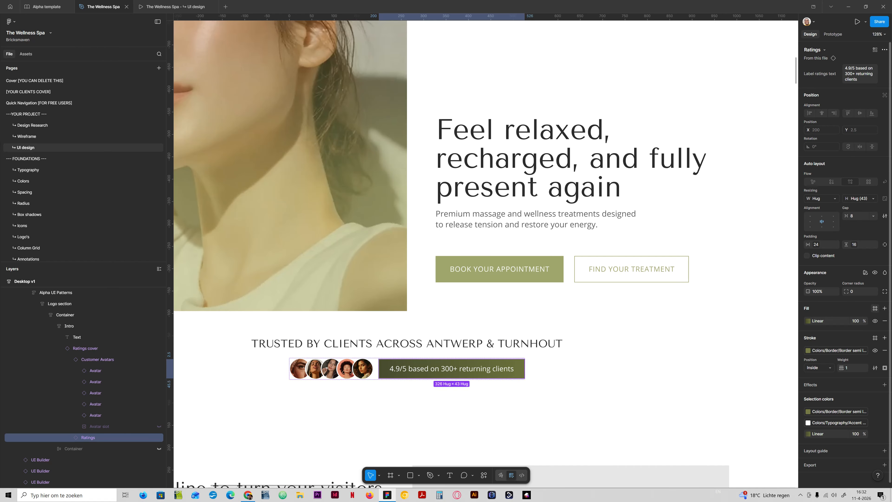
left_click(875, 308)
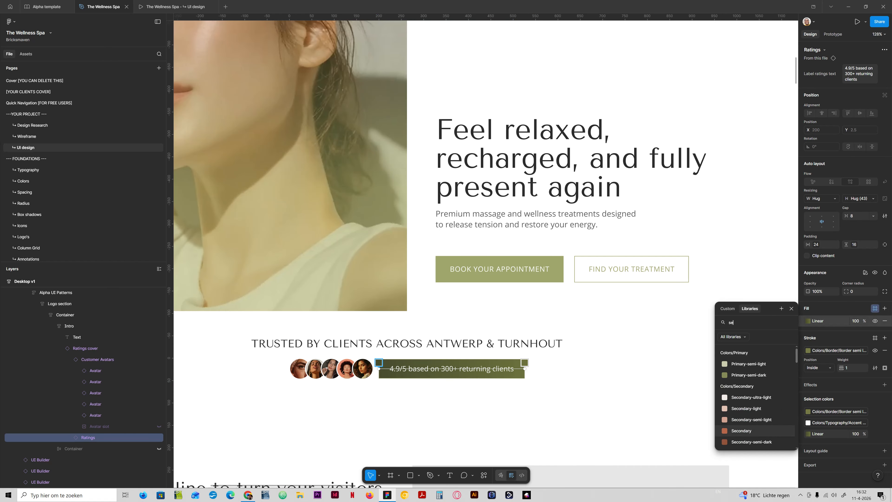
left_click(755, 430)
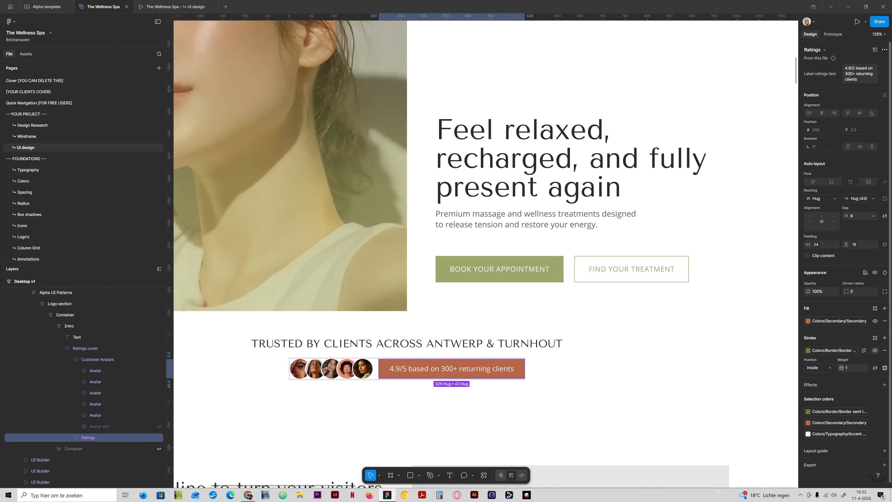
left_click(885, 351)
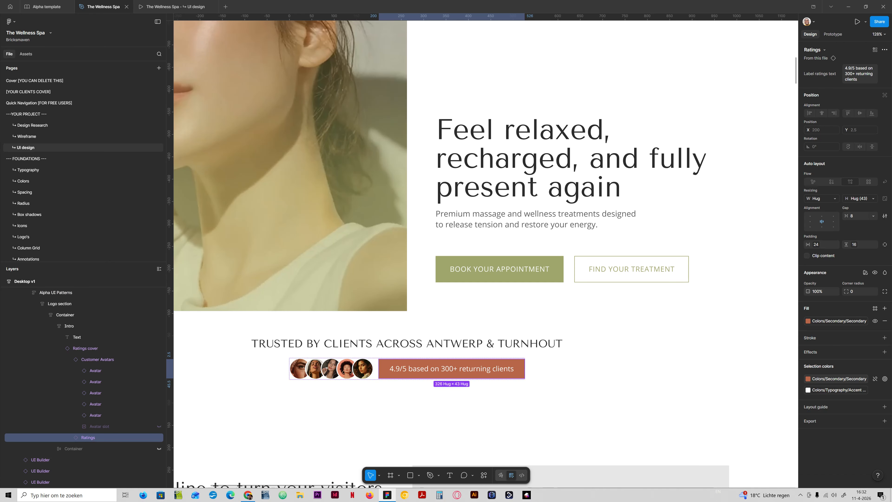
left_click(172, 6)
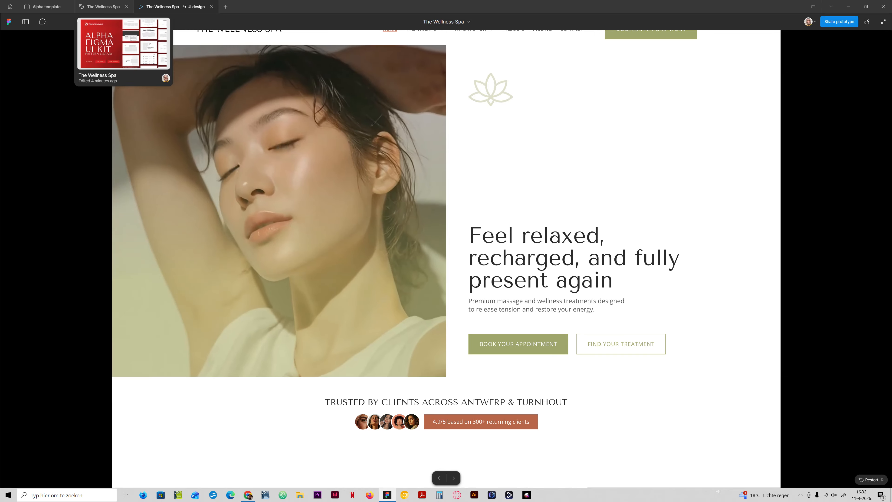
Set the Logo section's vertical padding to 128 in the design file and check the spacing in the prototype preview
left_click(102, 7)
left_click(55, 292)
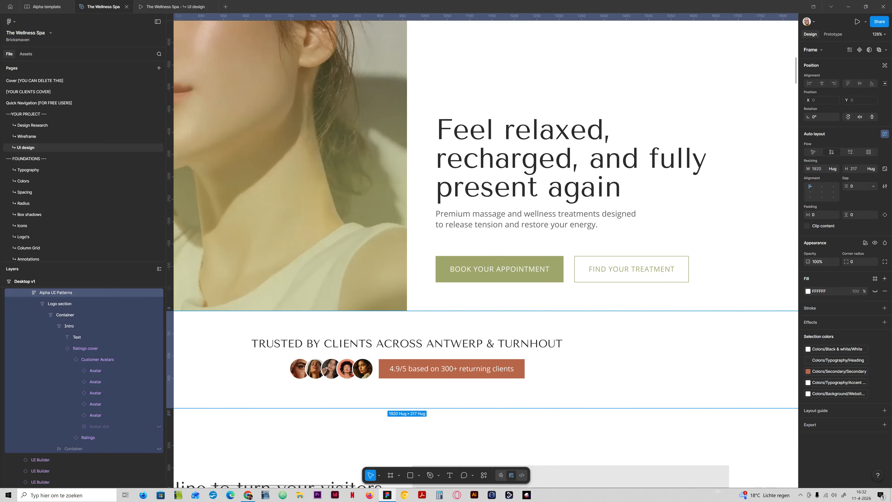
left_click(60, 303)
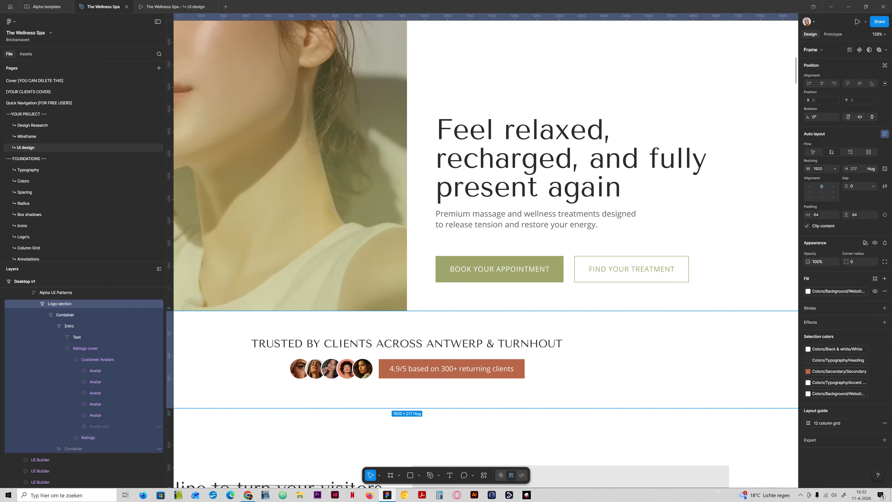
left_click(854, 215)
left_click(836, 315)
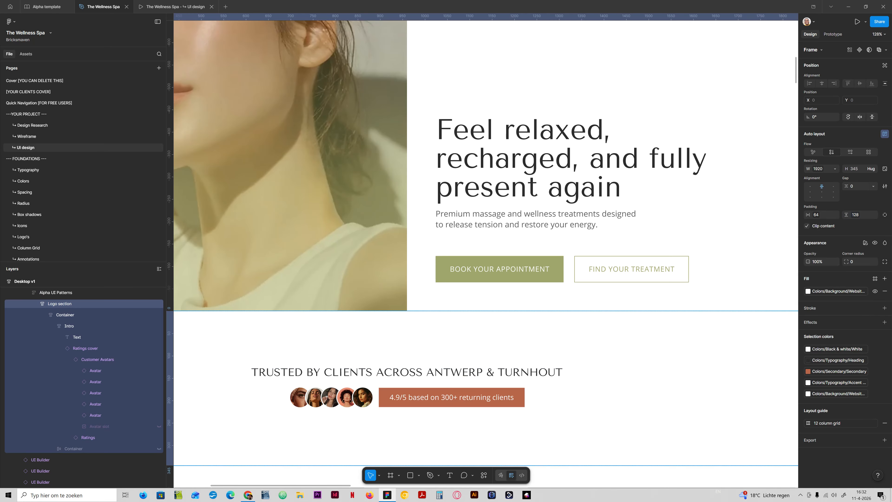
left_click(175, 7)
scroll(446, 259, "down", 3)
scroll(446, 259, "up", 1)
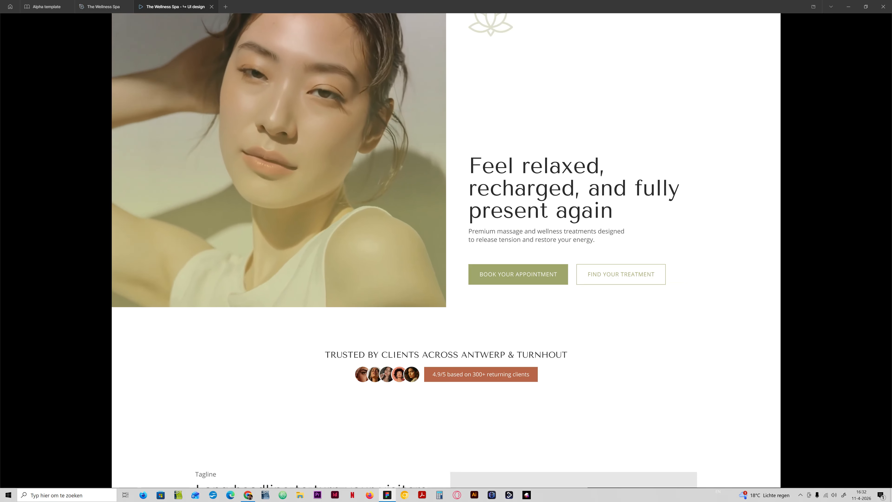
In the design file, try the Desktop/h2/bold text style on the trust heading, check it in the prototype preview, and undo it
left_click(103, 6)
left_click(407, 372, "ctrl")
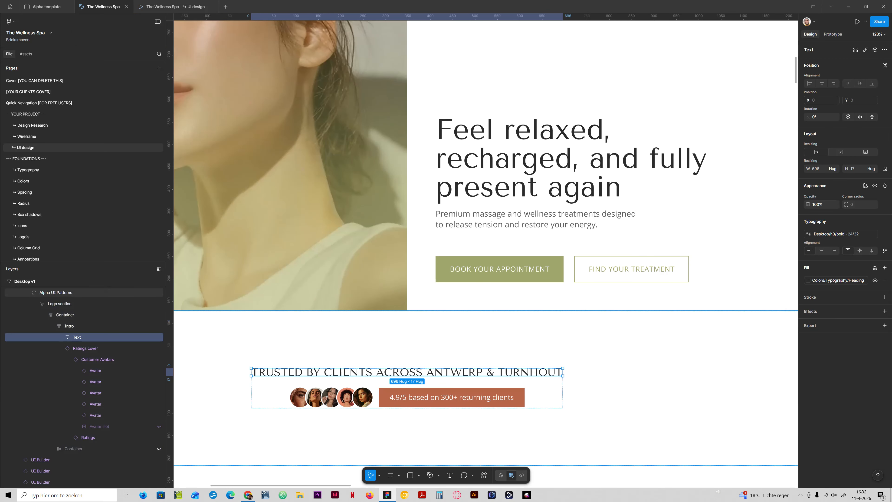
left_click(841, 233)
scroll(760, 260, "down", 2)
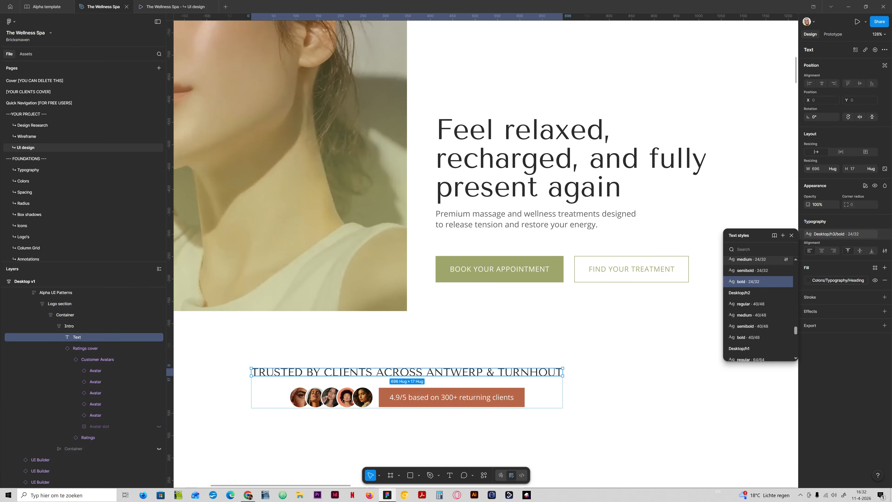
left_click(752, 337)
left_click(172, 6)
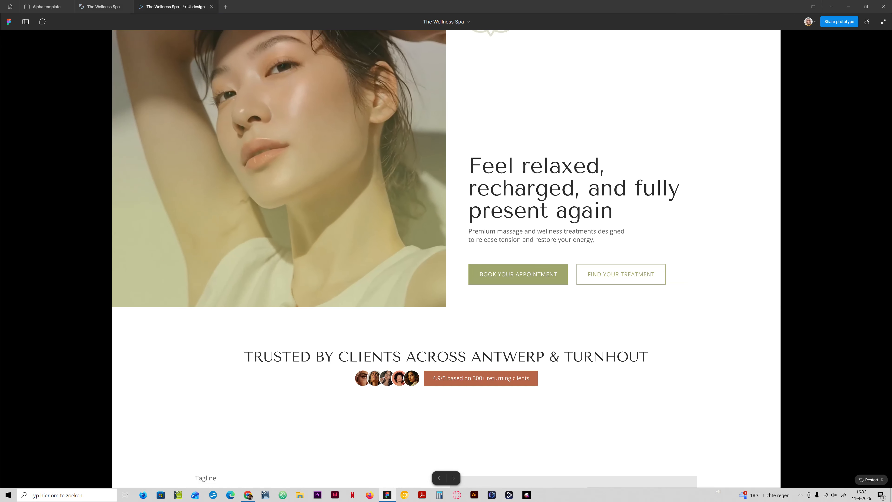
left_click(102, 7)
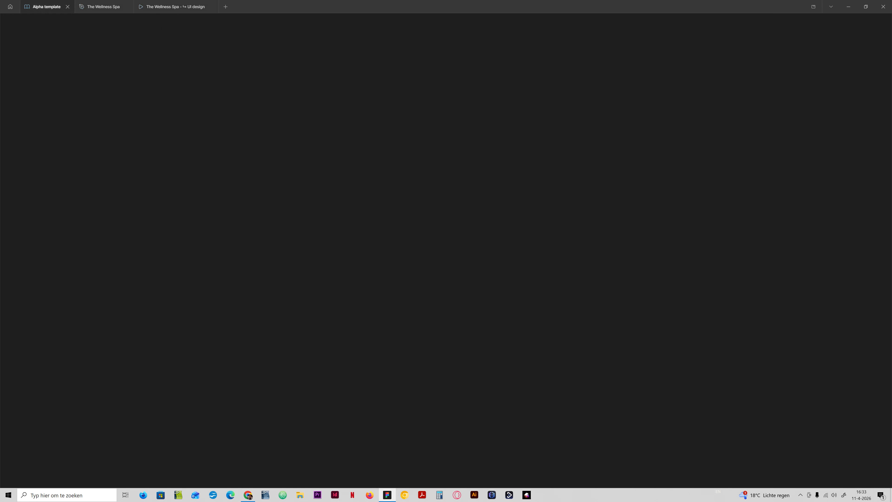
key("ctrl+z")
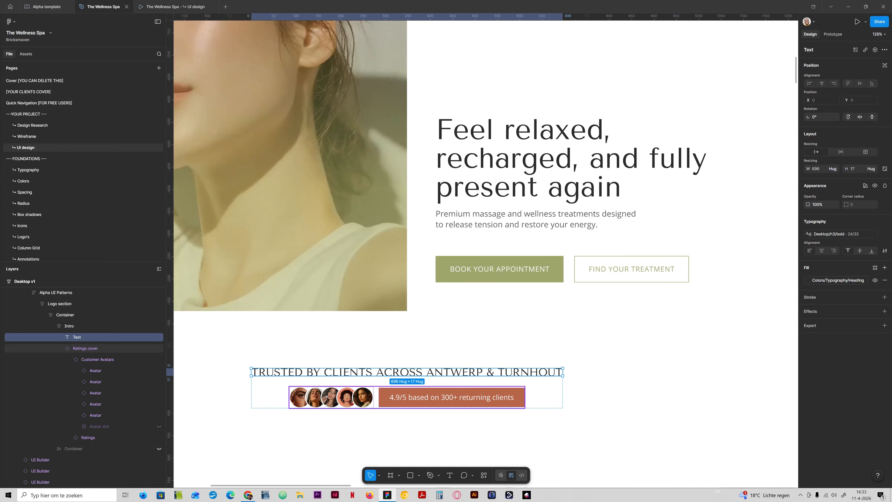
Copy the hero's body text into the Intro group of the trust section and place it below the ratings row
left_click(56, 292)
scroll(485, 254, "down", 2)
scroll(486, 253, "down", 1)
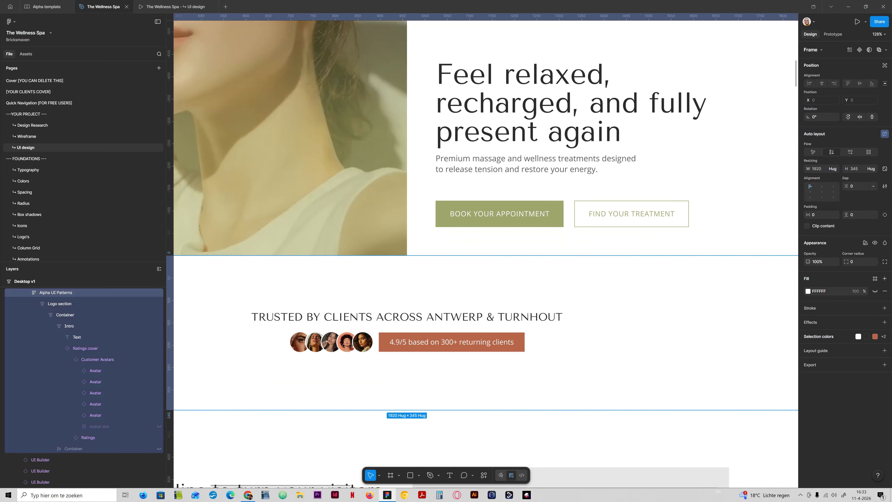
scroll(486, 254, "down", 1)
scroll(486, 254, "up", 1)
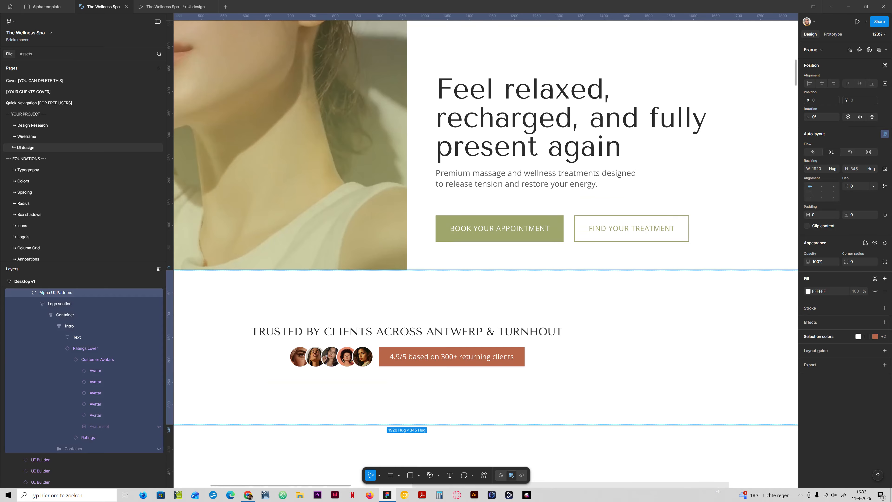
double_click(407, 331)
double_click(407, 331)
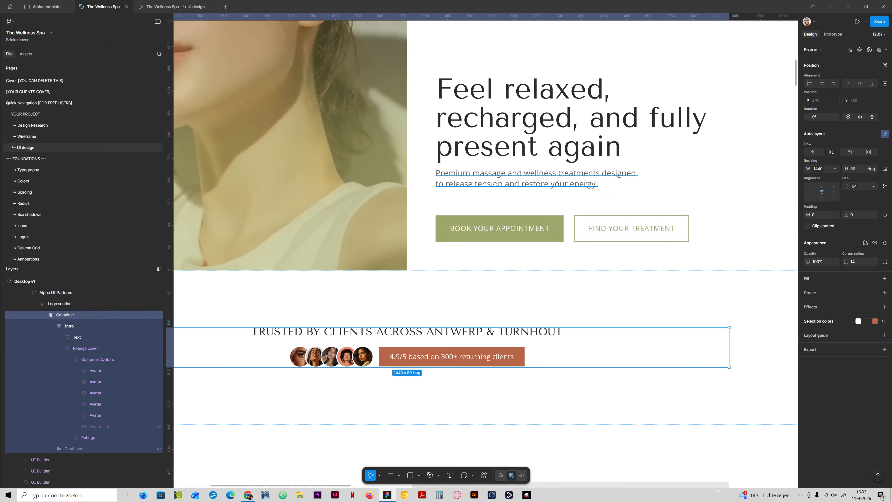
left_click(539, 178, "ctrl")
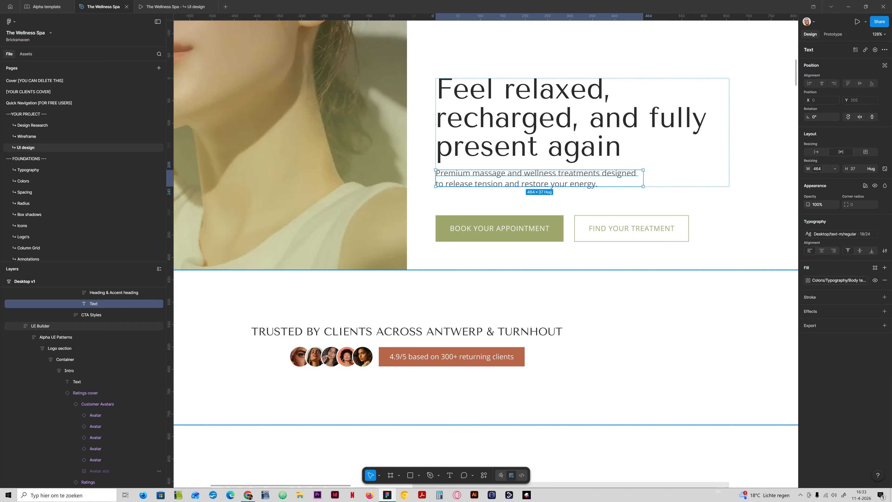
left_click(407, 331, "ctrl")
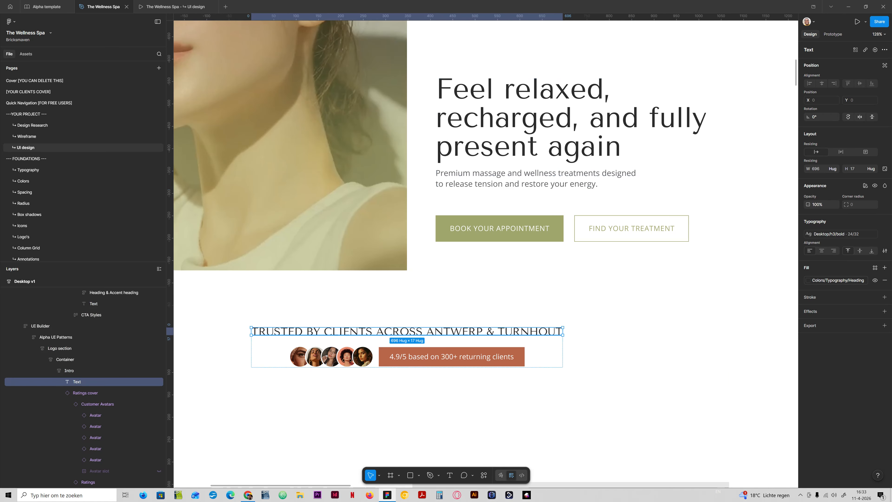
key("ctrl+v")
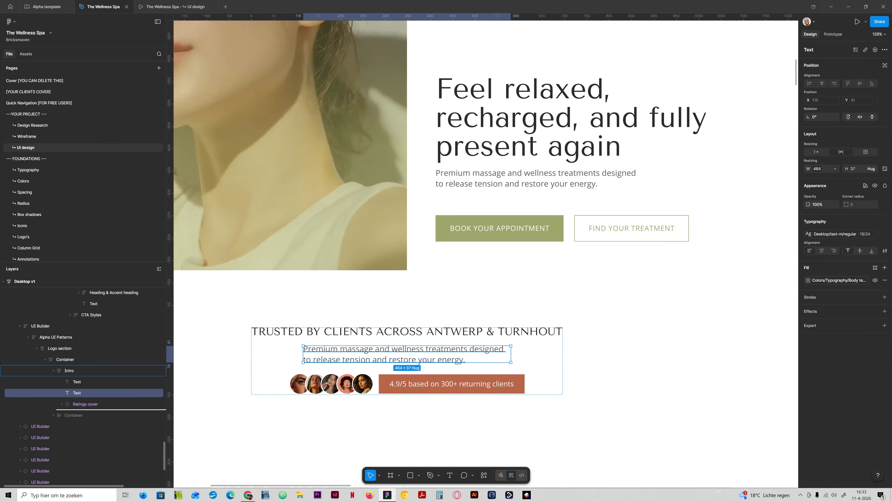
key("Down")
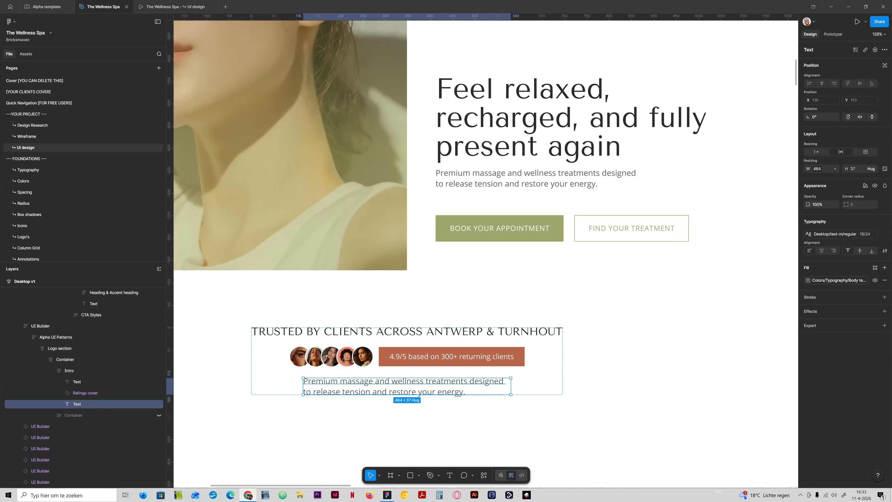
Replace the pasted text with "Serving professionals, entrepreneurs, and busy parents across Antwerp, Turnhout, and surrounding areas" and centre-align it
key("Return")
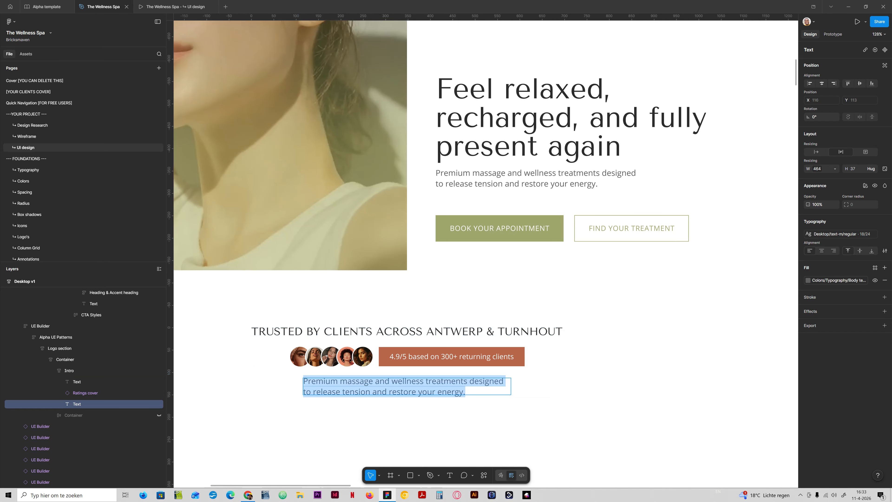
type("Serving professionals, entrepreneurs, and busy parents across Antwerp, Turnhout, and surrounding areas")
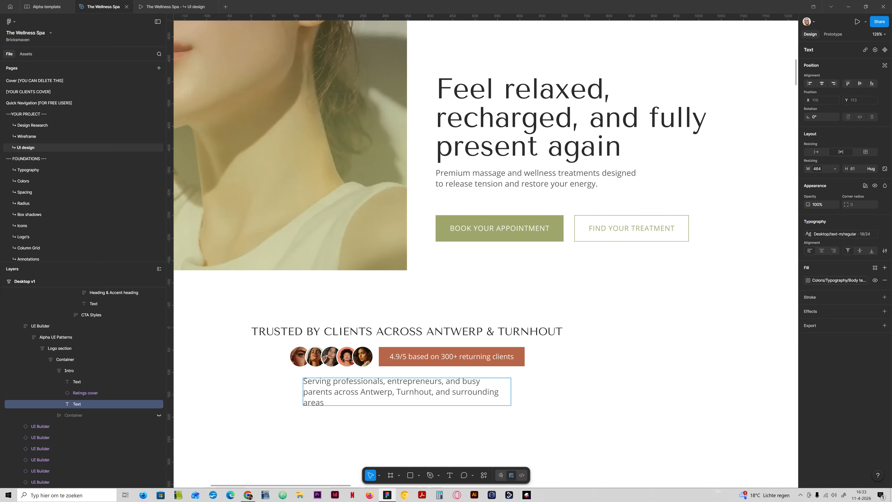
key("ctrl+alt+t")
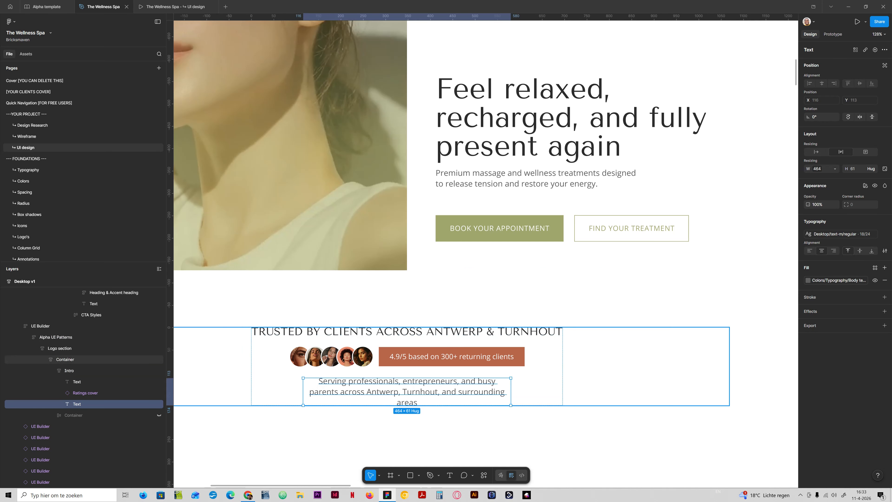
Set the centred paragraph's width to content-width-5col (586) and check the trust section in the prototype preview
left_click(817, 169)
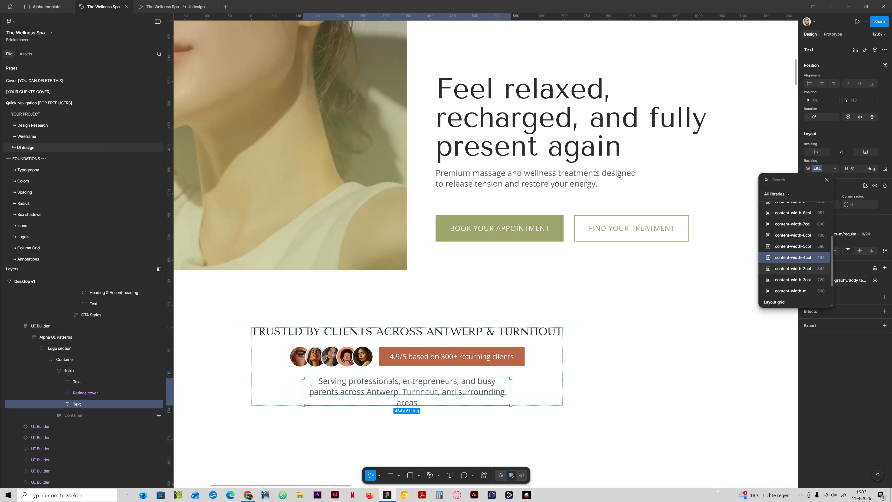
left_click(793, 246)
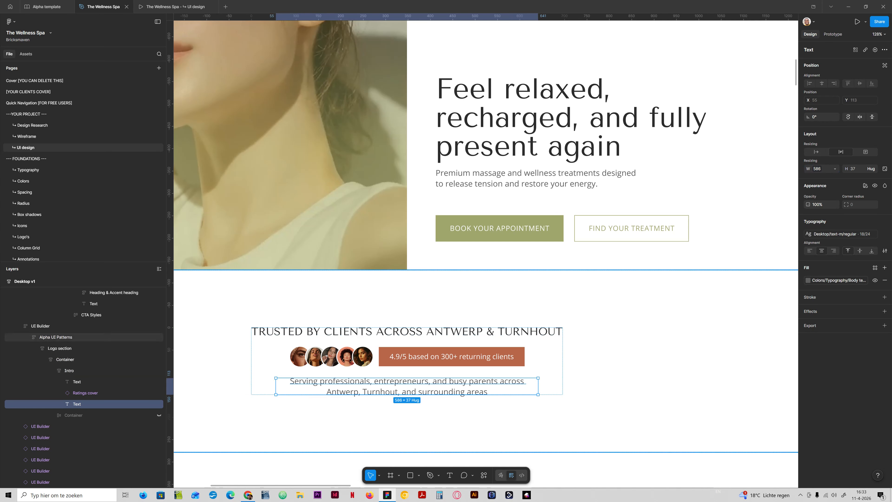
left_click(839, 234)
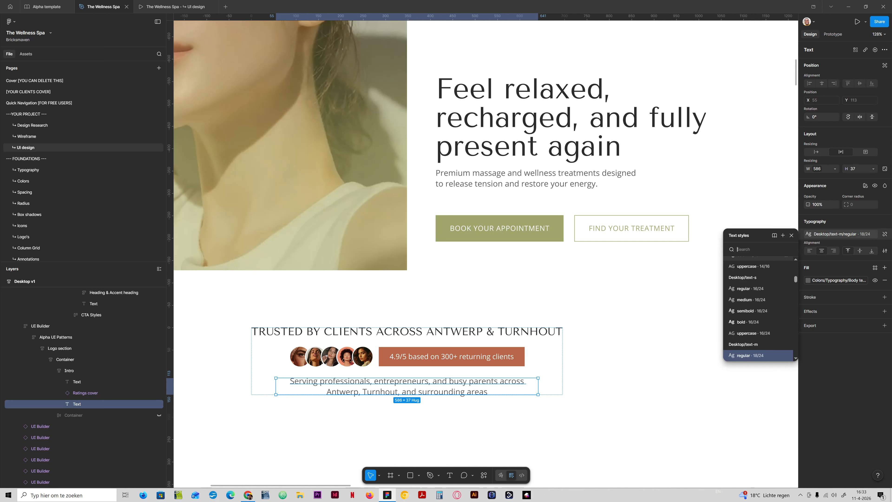
left_click(172, 7)
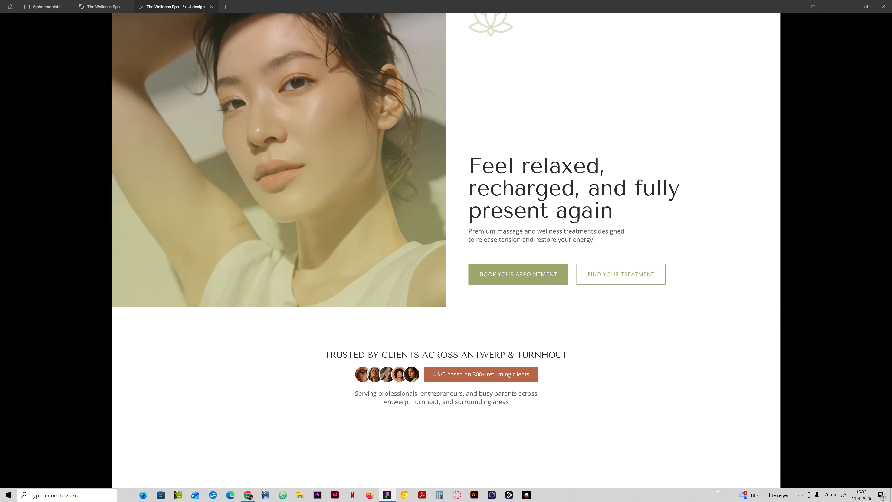
scroll(446, 246, "up", 2)
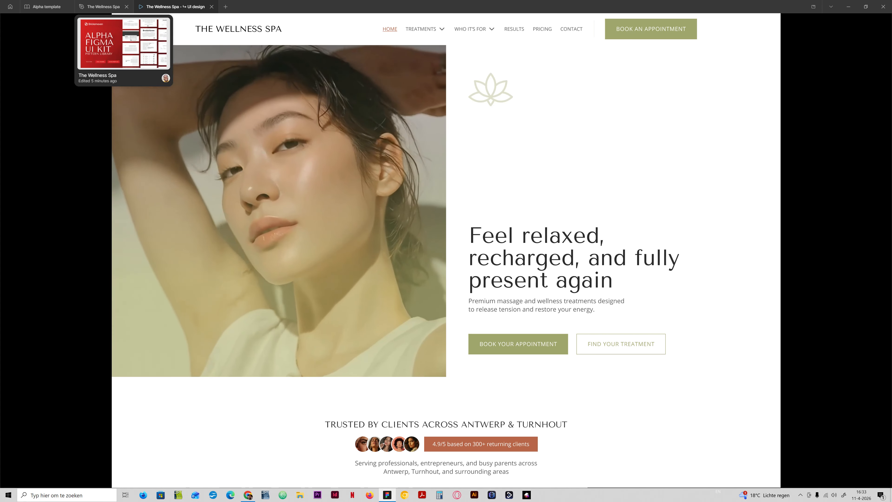
In the design file, unhide the container with the three benefit cards and move it above the Intro group
left_click(102, 6)
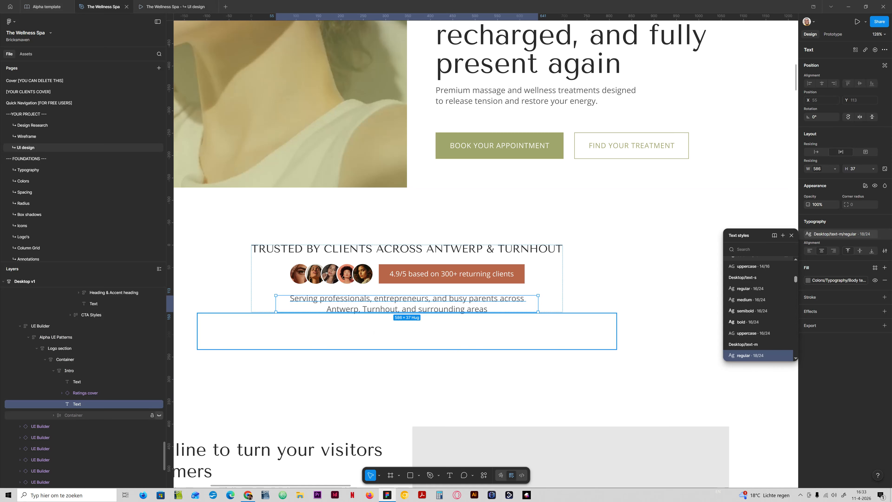
left_click(159, 415)
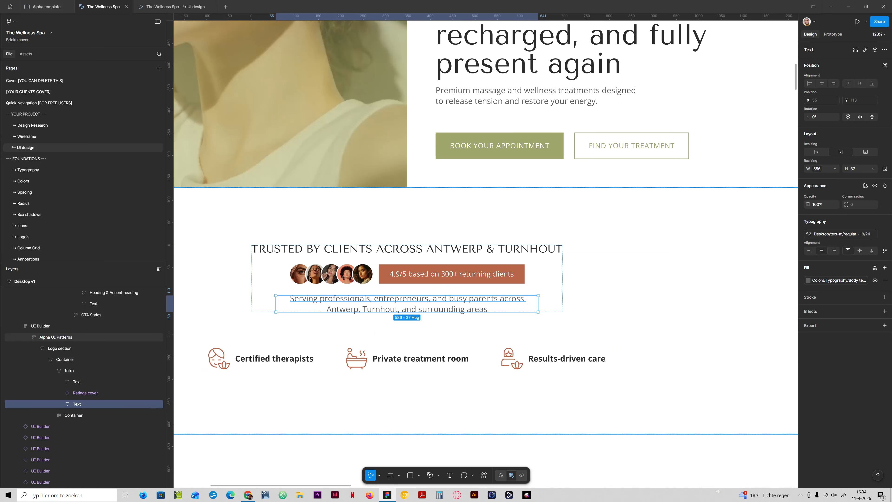
left_click(88, 415)
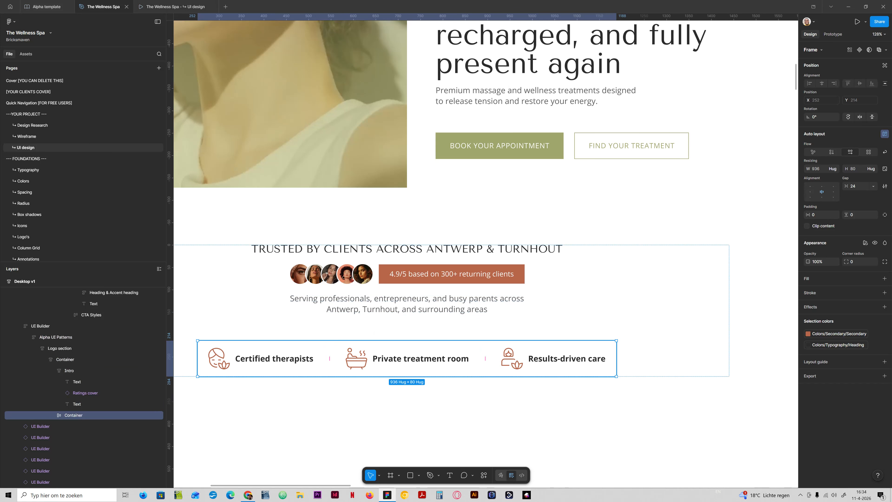
key("Up")
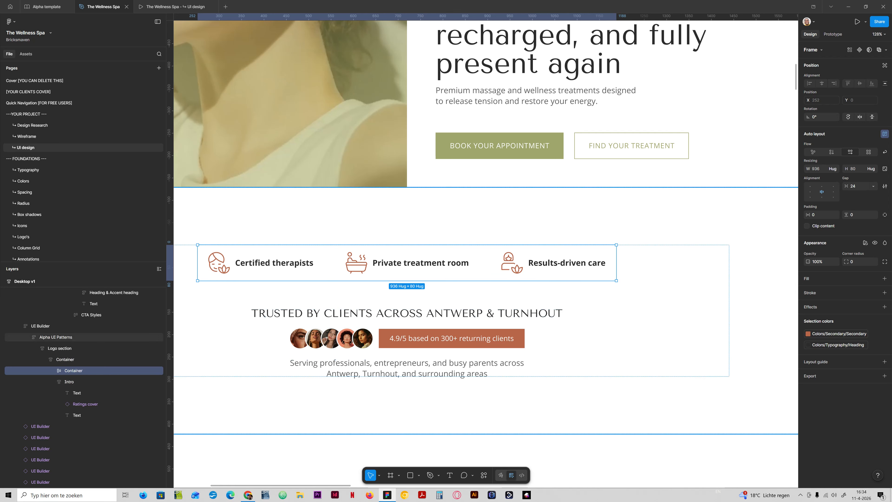
Hide the Intro group below the benefit cards and check the cards on their own in the prototype preview
left_click(159, 382)
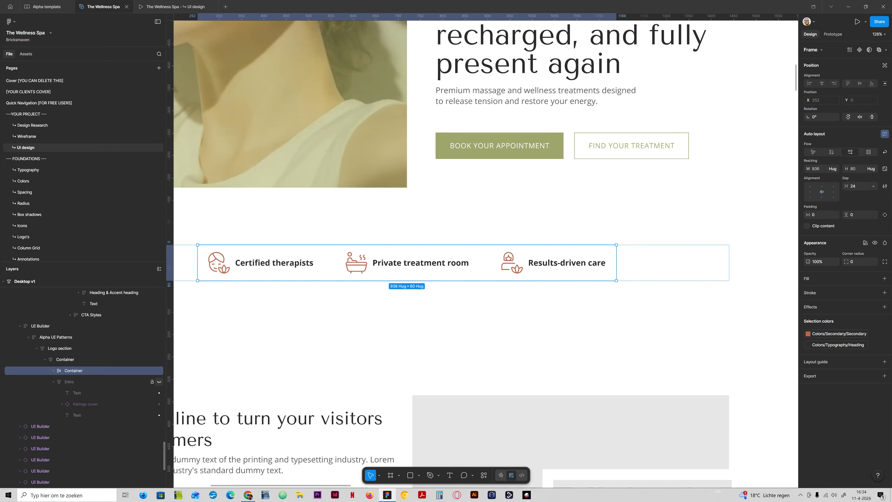
left_click(175, 7)
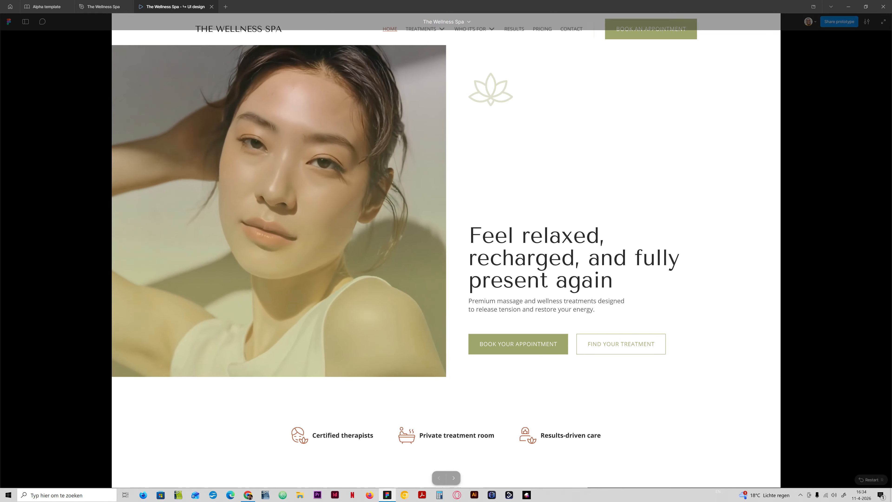
scroll(446, 246, "down", 1)
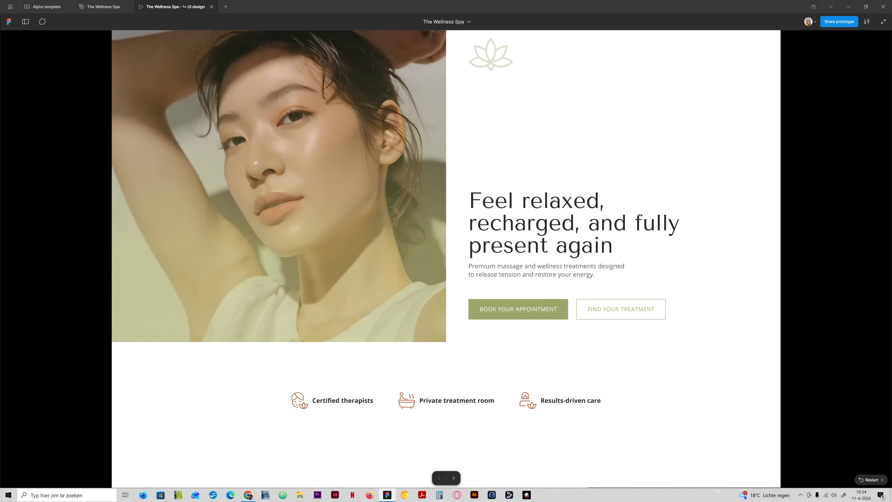
scroll(446, 246, "down", 3)
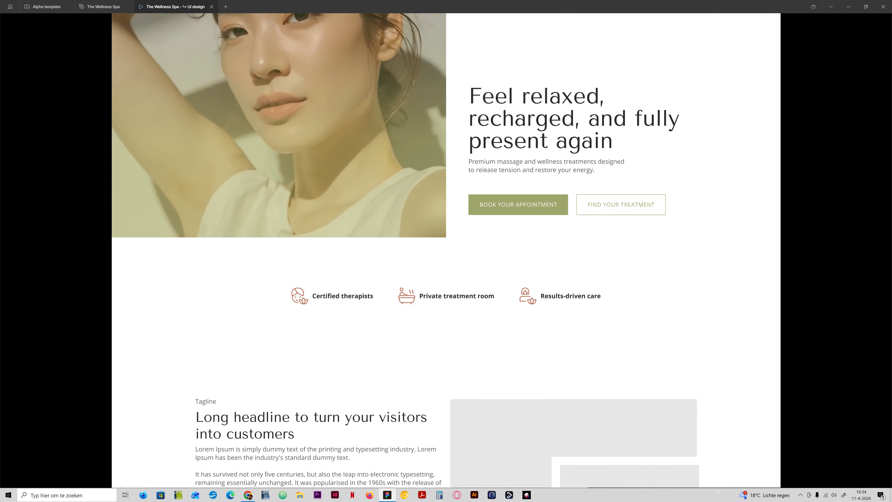
In the design file, apply the Desktop/h4/bold text style to the three benefit card labels and check them in the prototype preview
left_click(101, 7)
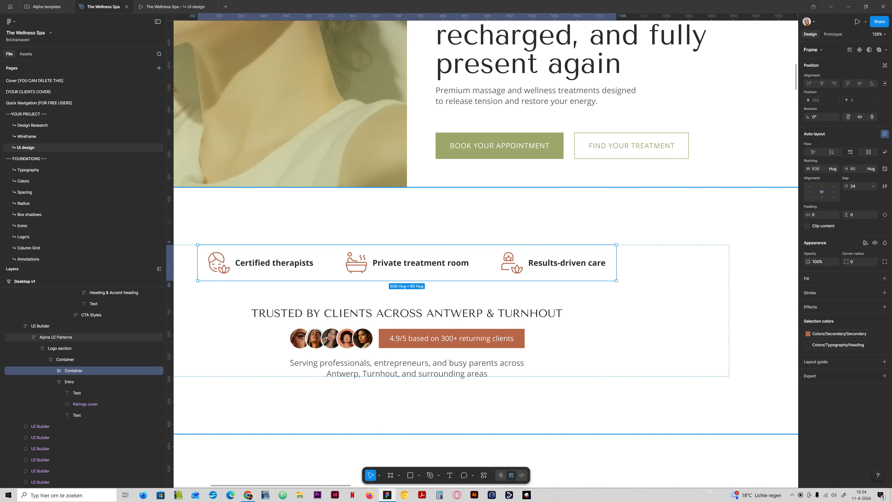
left_click(274, 263)
left_click(420, 263, "shift")
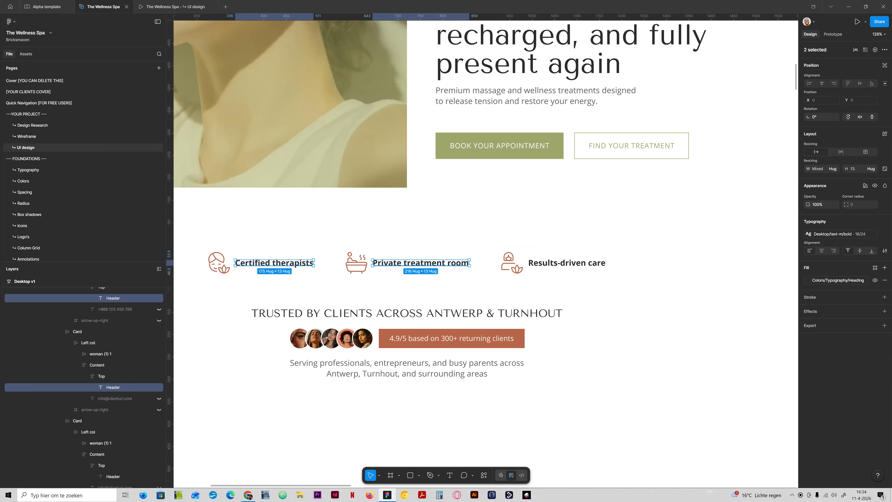
left_click(567, 263, "shift")
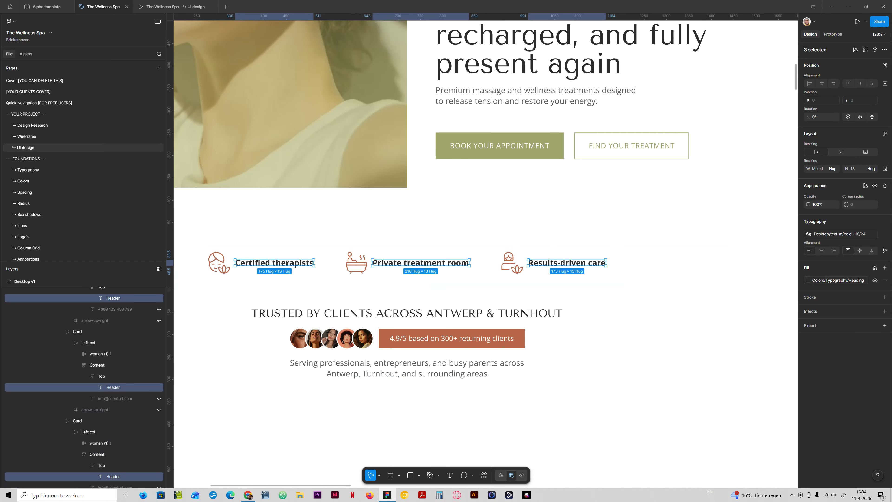
left_click(839, 234)
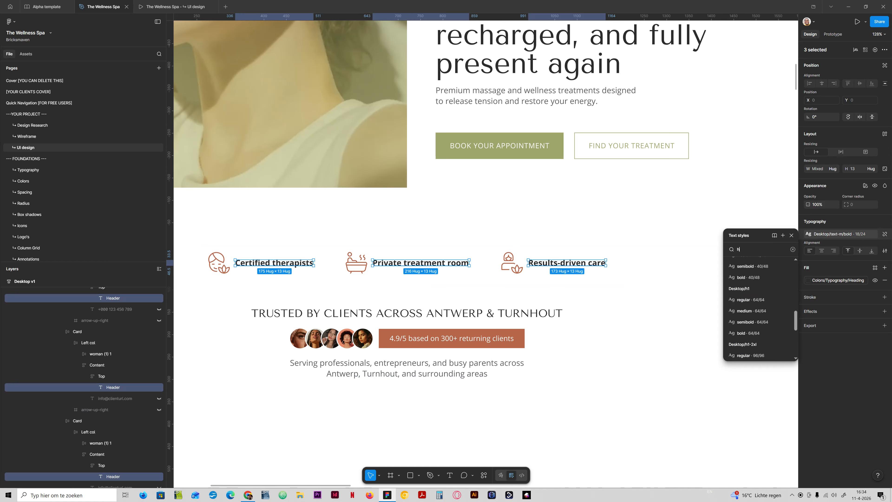
type("h4")
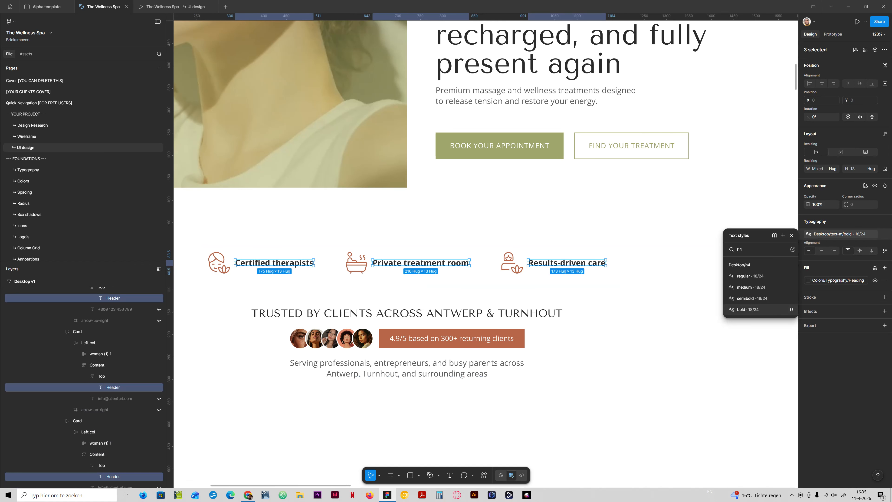
key("Return")
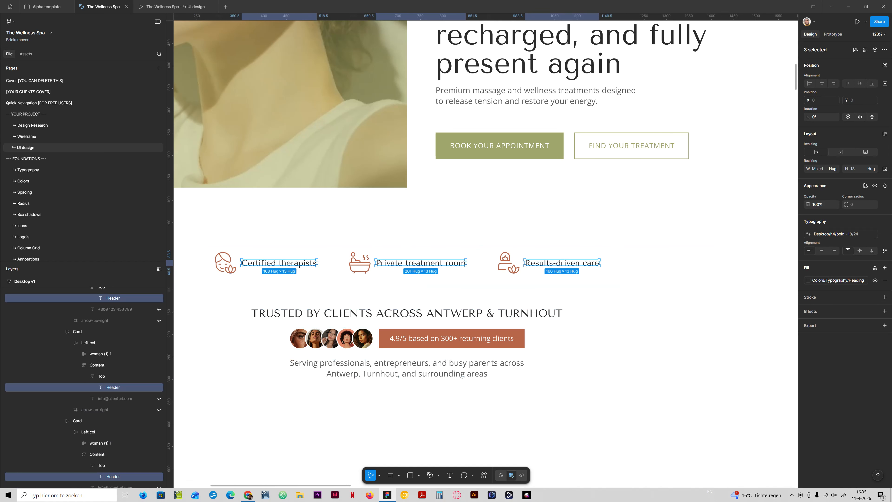
left_click(175, 7)
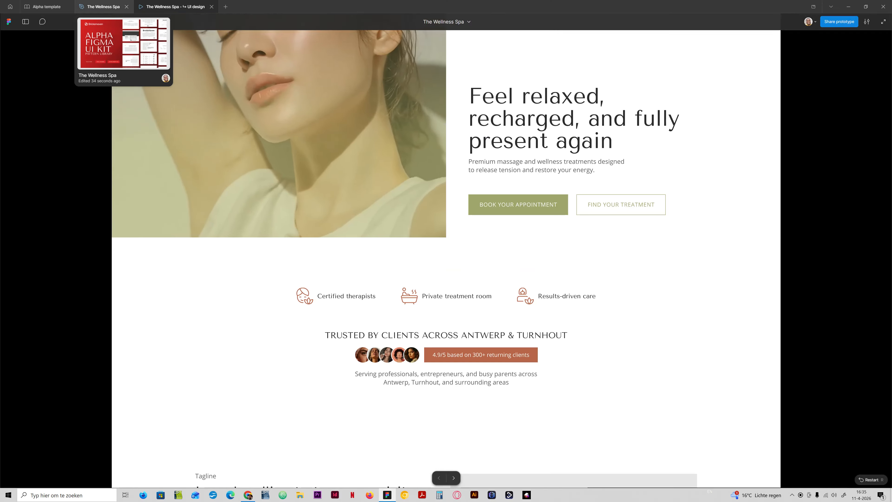
In the design file, make the benefit cards container fill the available width with an Auto gap, and check it in the prototype preview
left_click(101, 7)
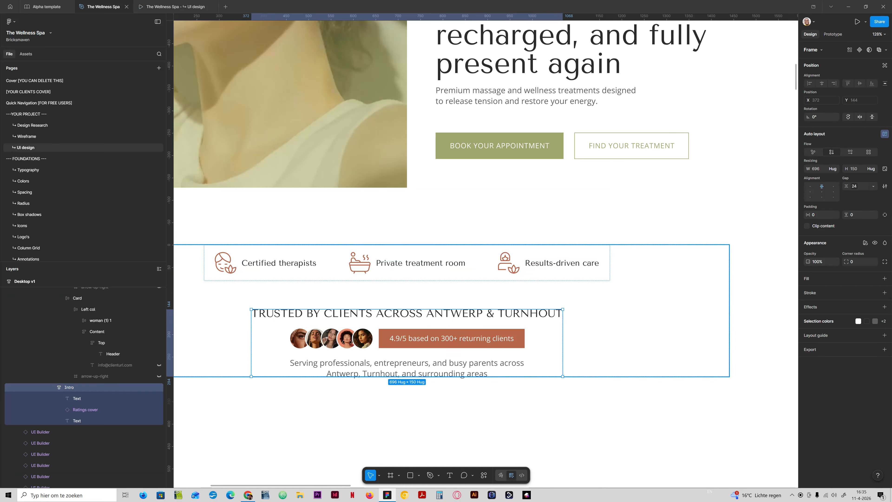
left_click(407, 263)
left_click(833, 169)
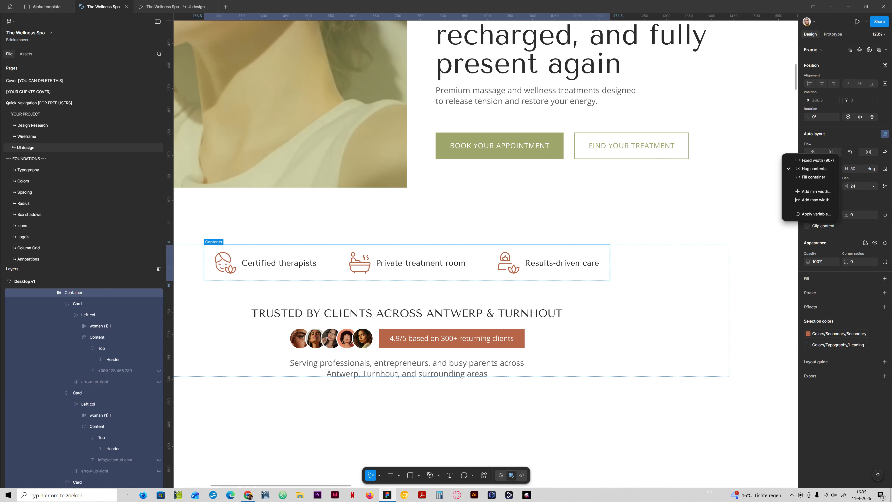
left_click(814, 176)
left_click(548, 262)
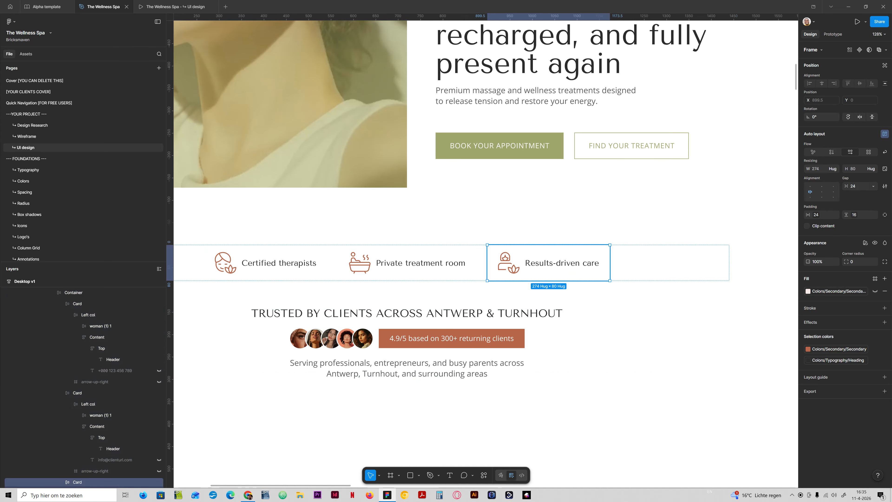
left_click(670, 263)
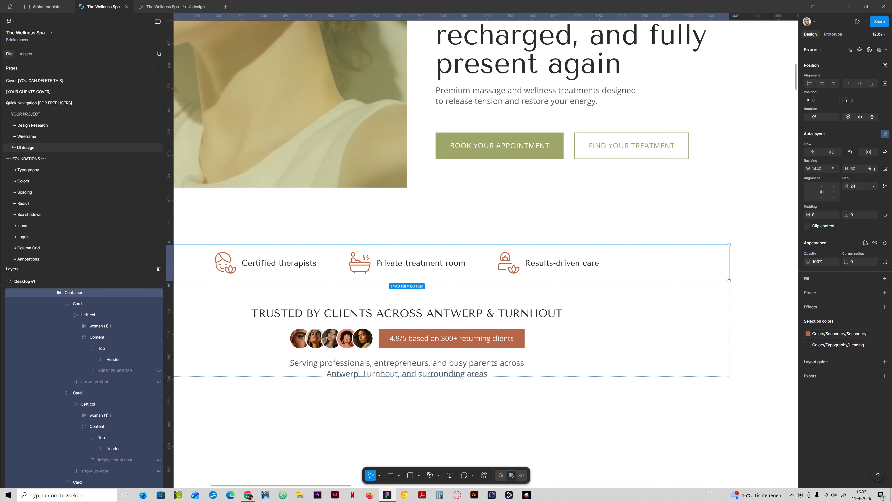
left_click(175, 7)
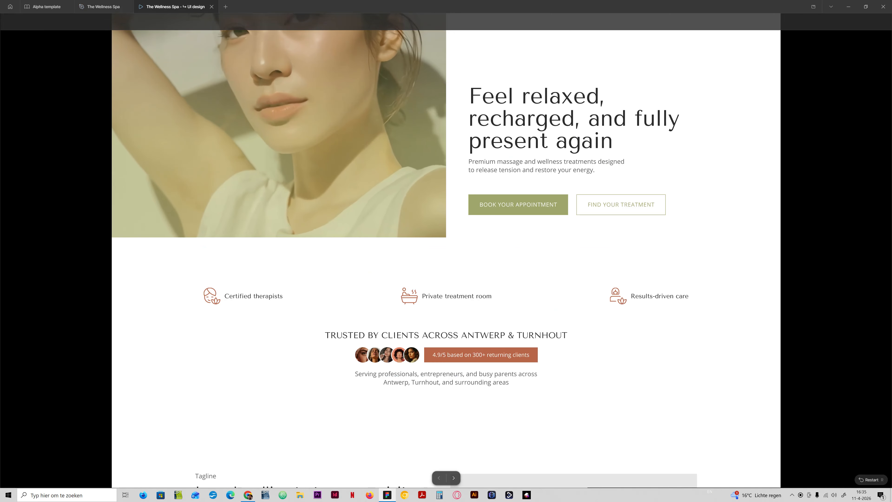
In the design file, move the Intro group above the benefit cards container and check the new order in the prototype preview
left_click(103, 6)
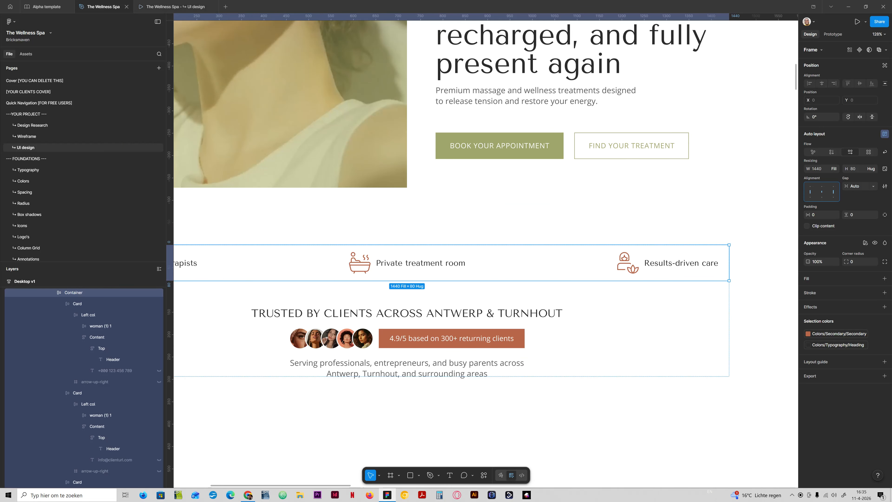
left_click(407, 343)
key("Up")
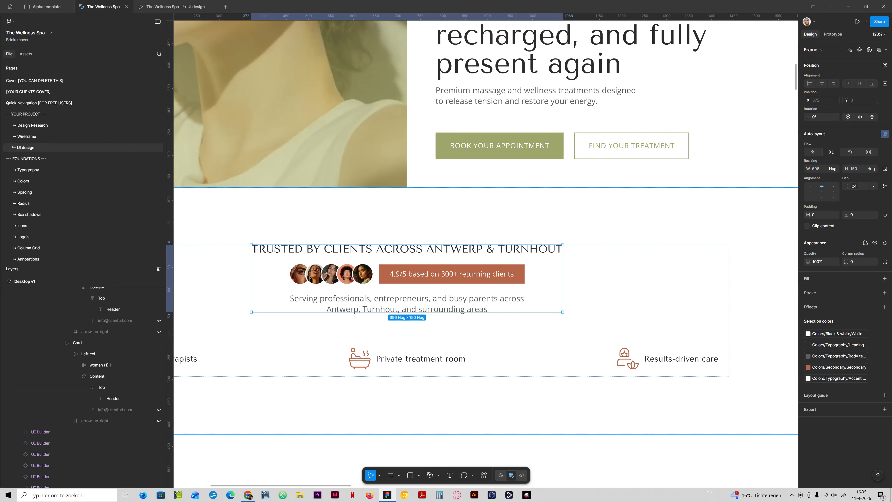
left_click(176, 7)
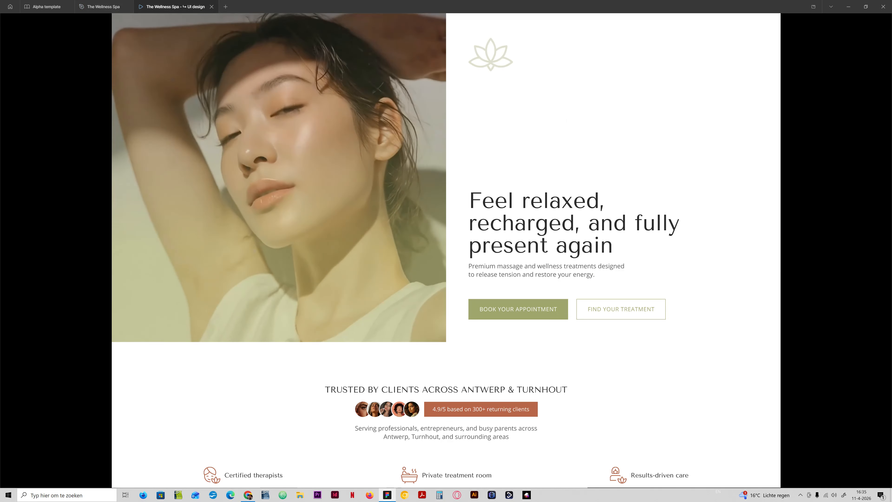
scroll(96, 149, "down", 3)
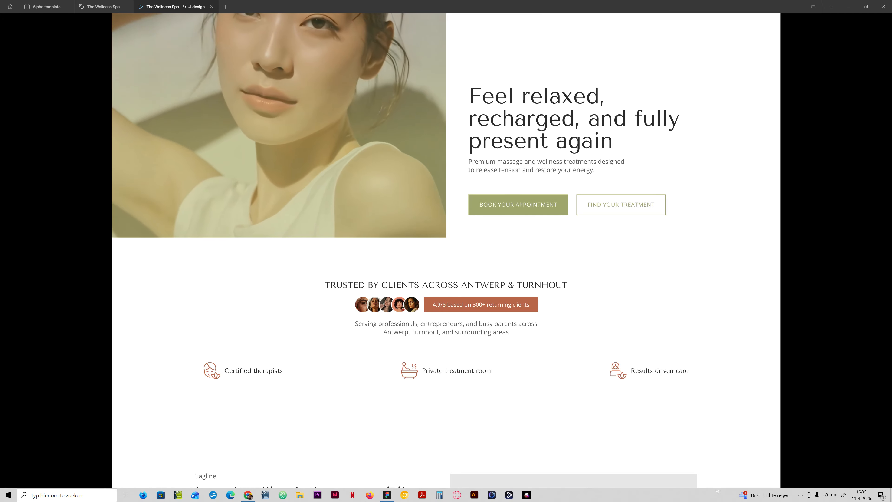
In the design file, hide the paragraph below the ratings row and check the trust section in the prototype preview
left_click(102, 7)
double_click(408, 303)
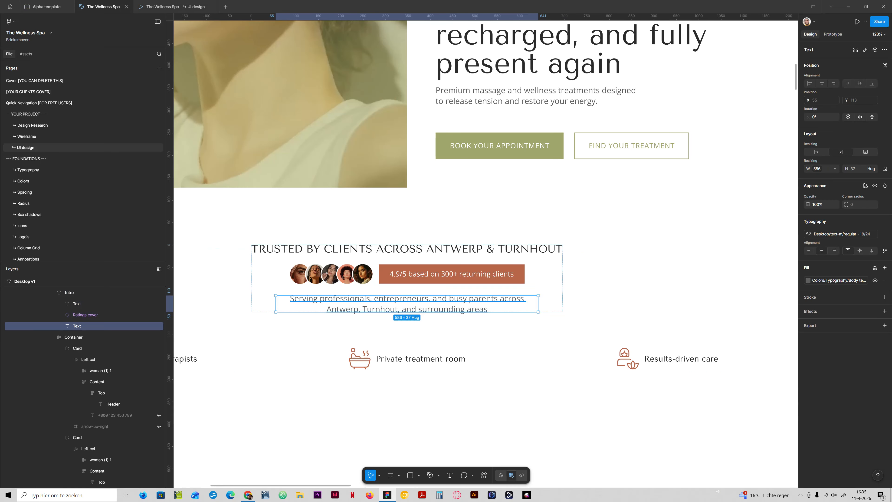
key("ctrl+shift+h")
left_click(172, 7)
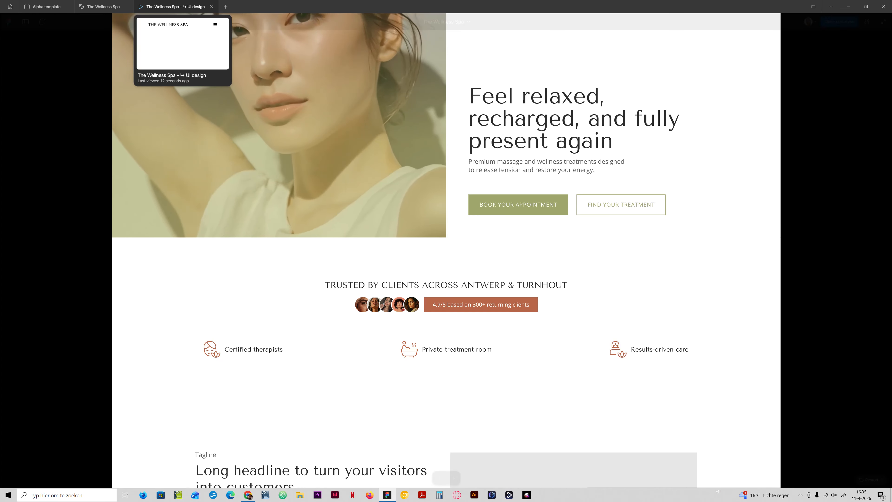
In the design file, set the benefit cards container's width to content-width-7col (830) and compare the homepage versions in the prototype preview
left_click(102, 7)
left_click(73, 337)
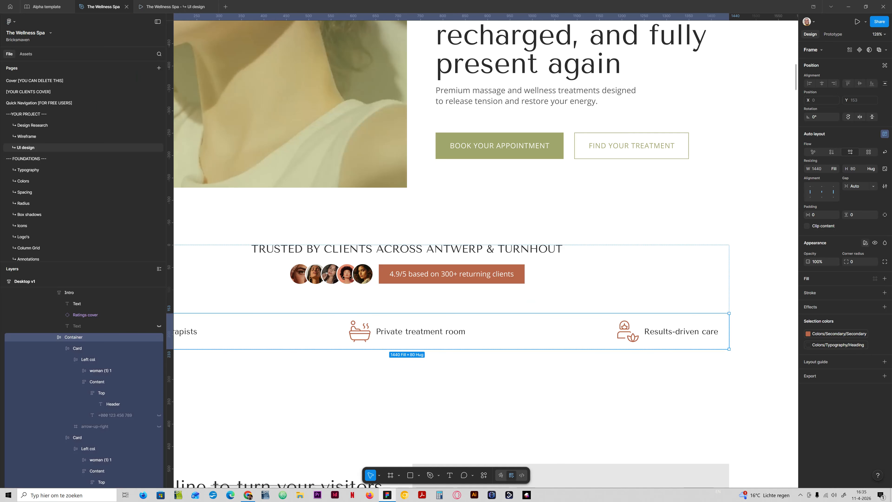
left_click(835, 168)
left_click(807, 206)
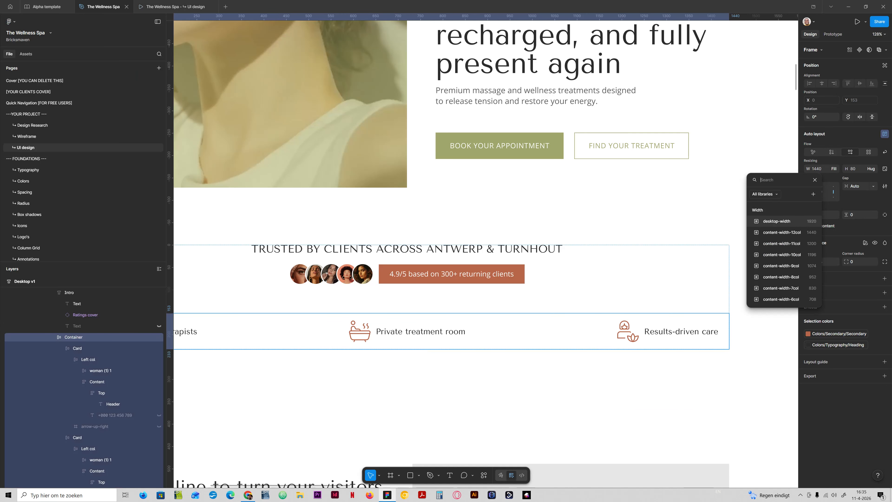
left_click(781, 288)
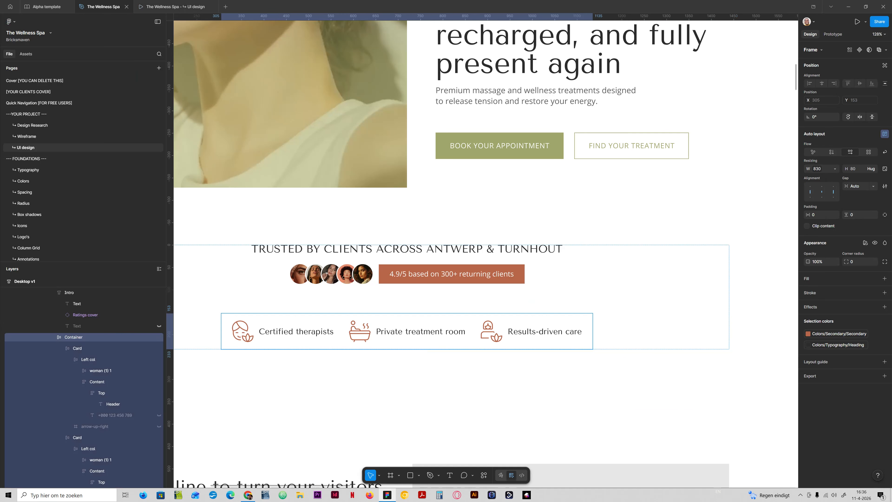
left_click(174, 7)
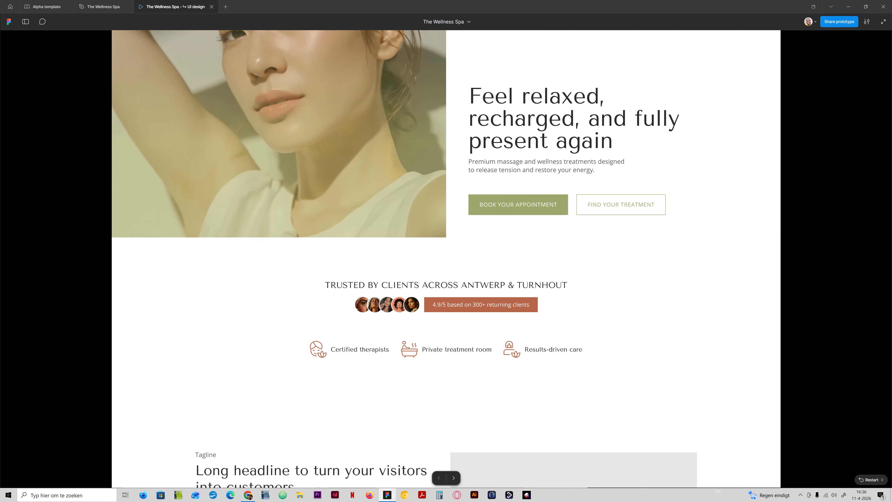
key("Right")
key("Right")
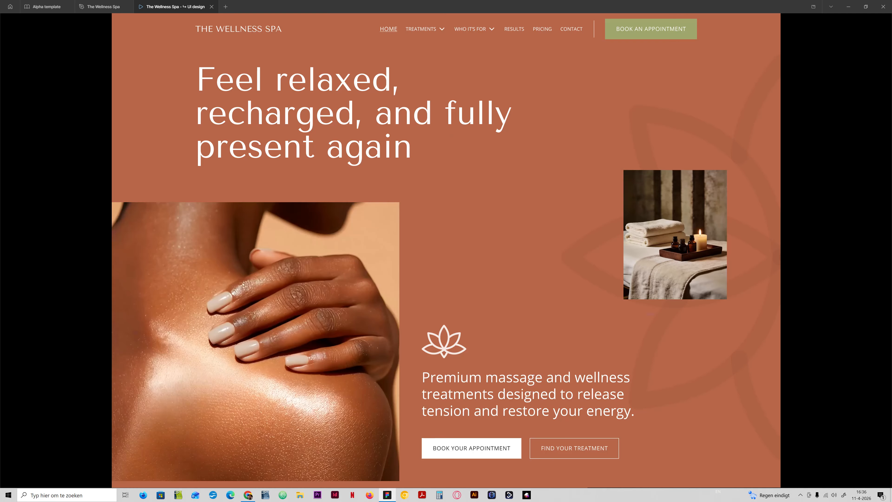
In the design file, set the gap between the Intro group and the benefit cards to container-gap-d2 (32) and check the prototype preview
key("ctrl+shift+Tab")
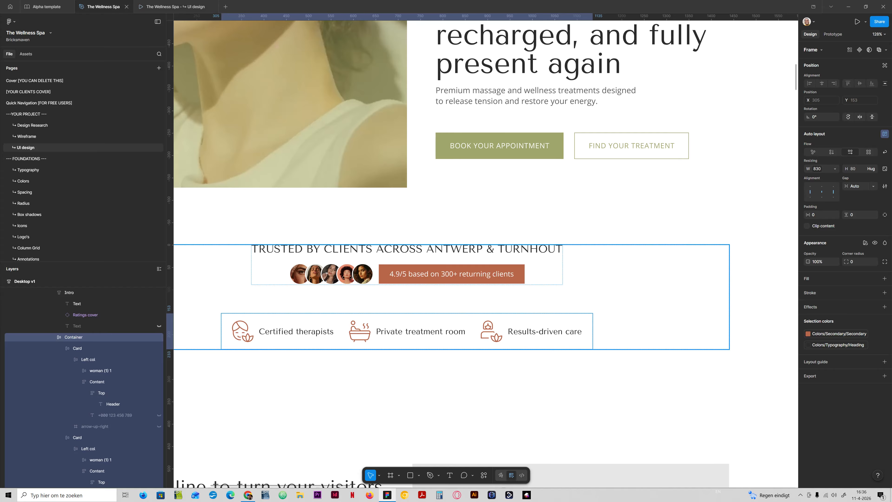
key("shift+Return")
left_click(854, 186)
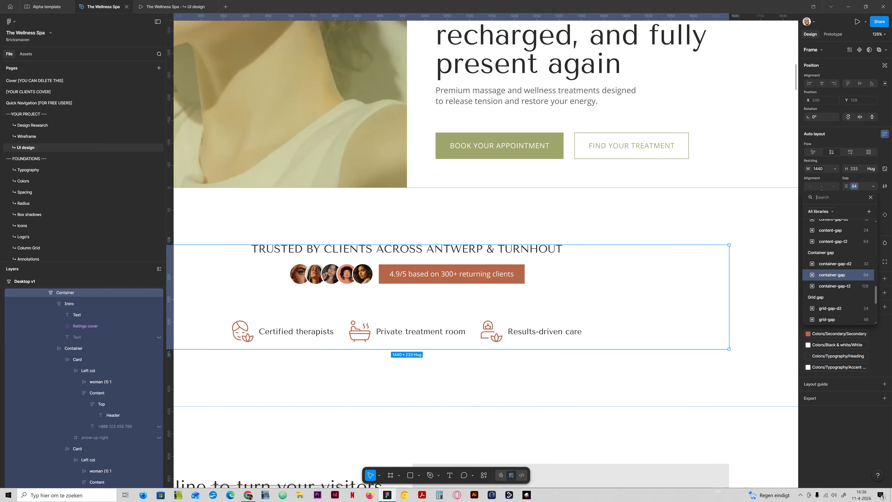
key("ctrl+Tab")
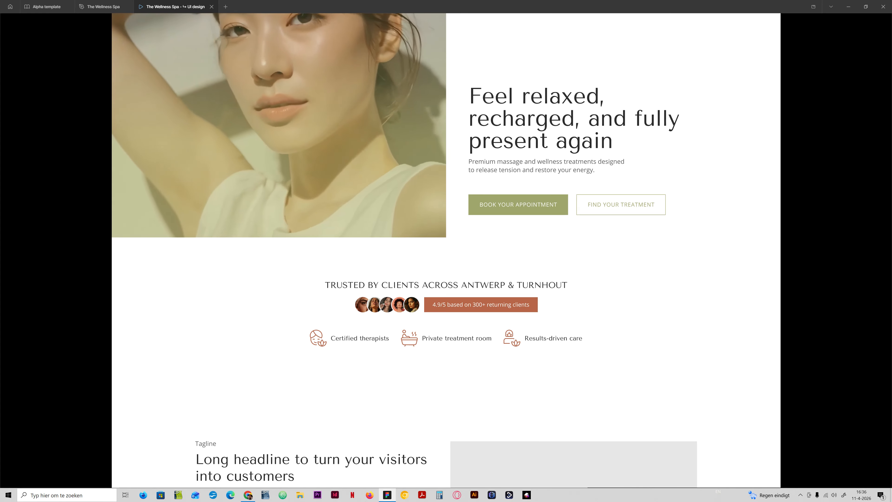
In the design file, set the benefit cards container's width to content-width-8col (952) and check the section in the prototype preview
left_click(103, 6)
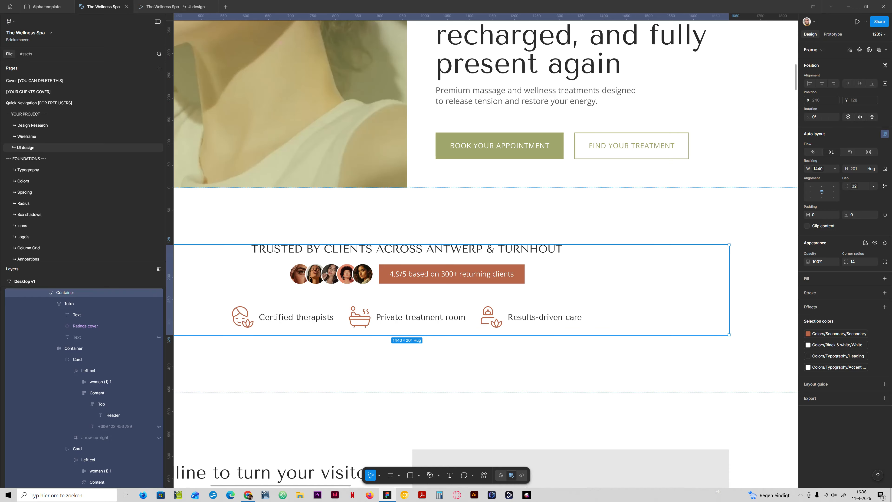
double_click(342, 308)
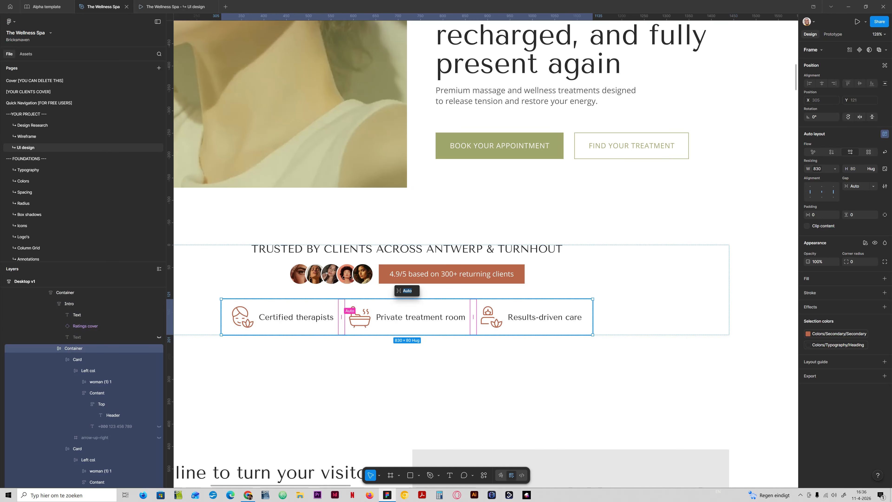
left_click(817, 169)
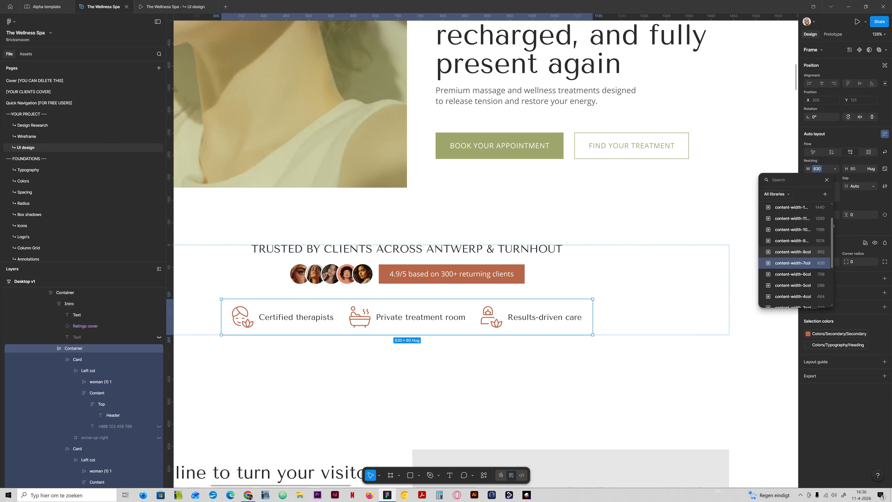
left_click(794, 252)
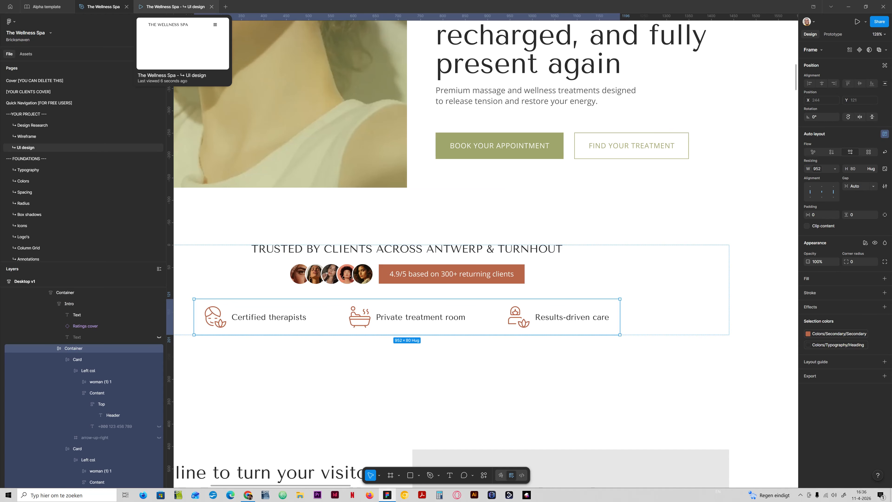
left_click(175, 7)
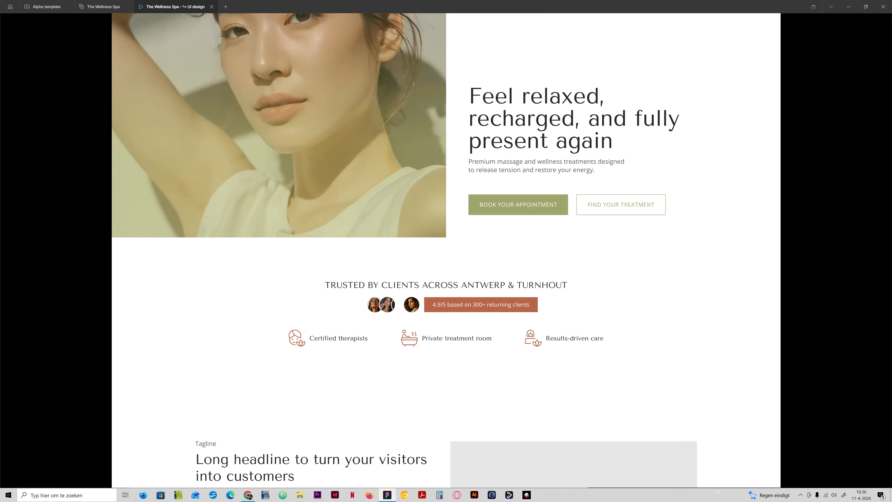
scroll(447, 246, "down", 3)
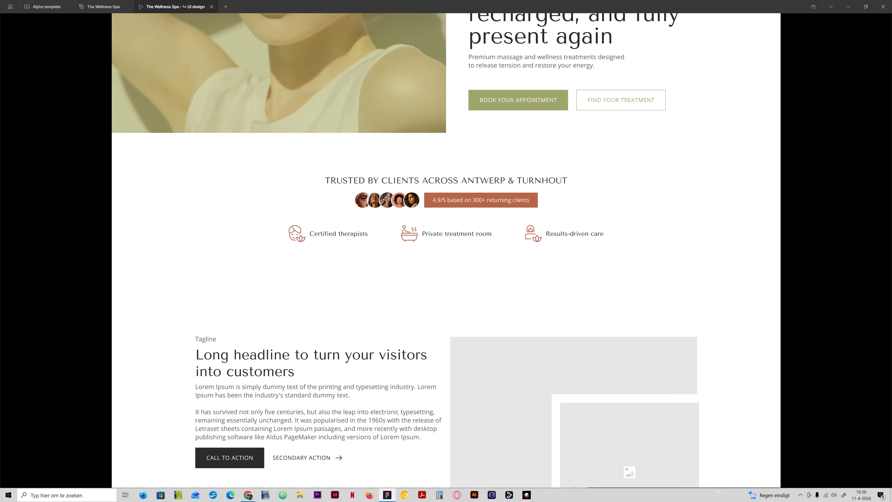
Back in the design file, examine how the trust section fits between the Desktop v1 hero and the section below it
left_click(102, 7)
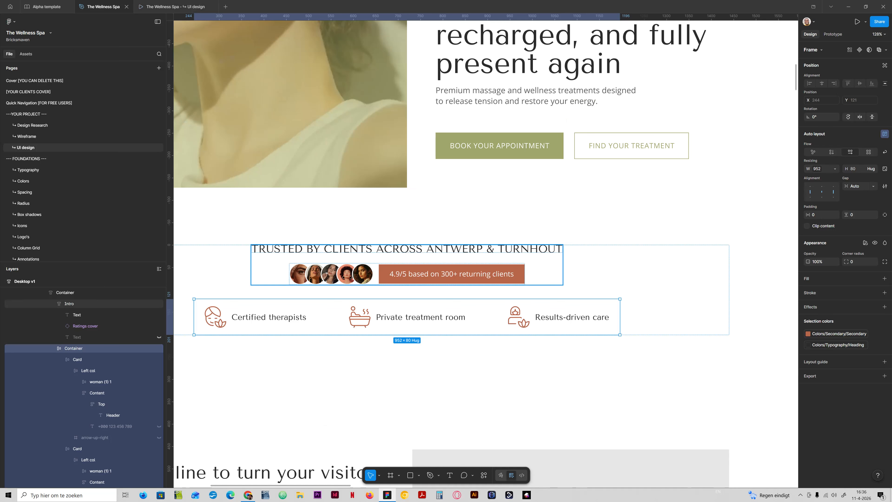
scroll(483, 250, "down", 5)
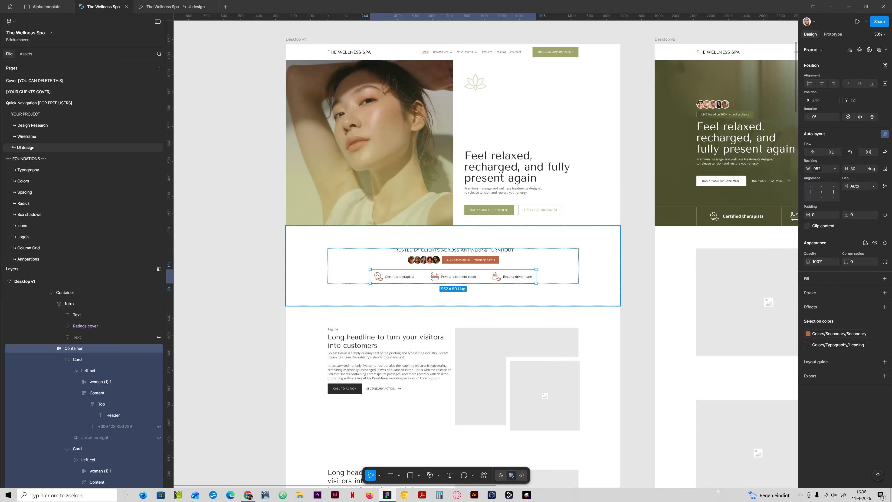
key("Escape")
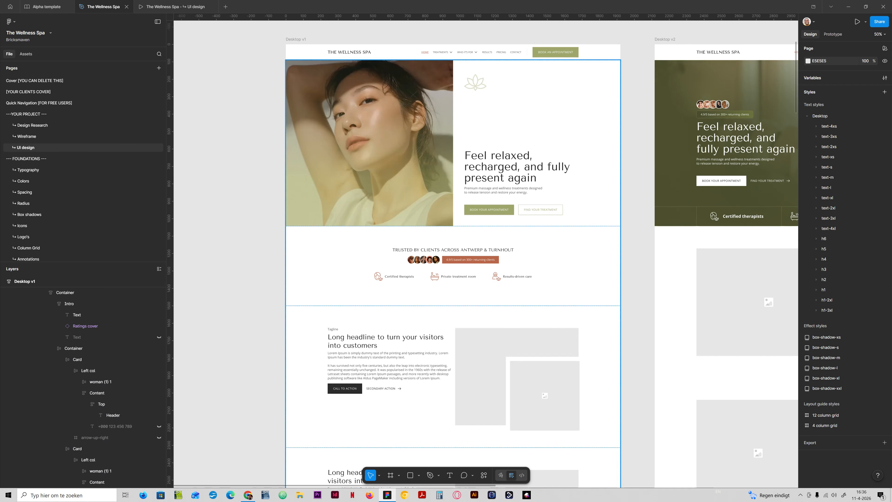
scroll(460, 228, "up", 5)
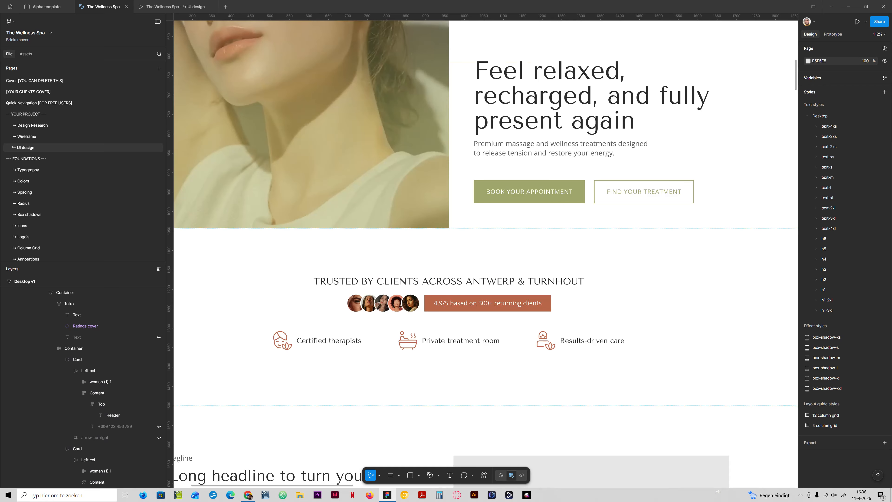
scroll(486, 253, "up", 8)
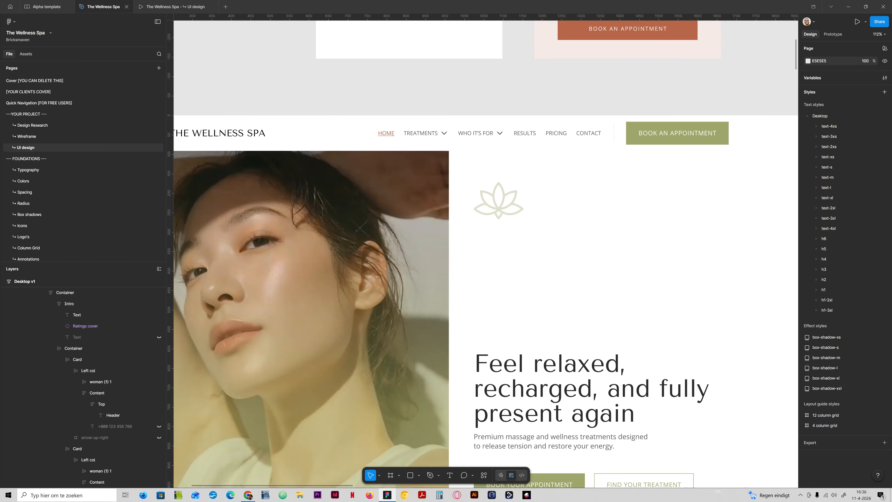
scroll(486, 253, "down", 8)
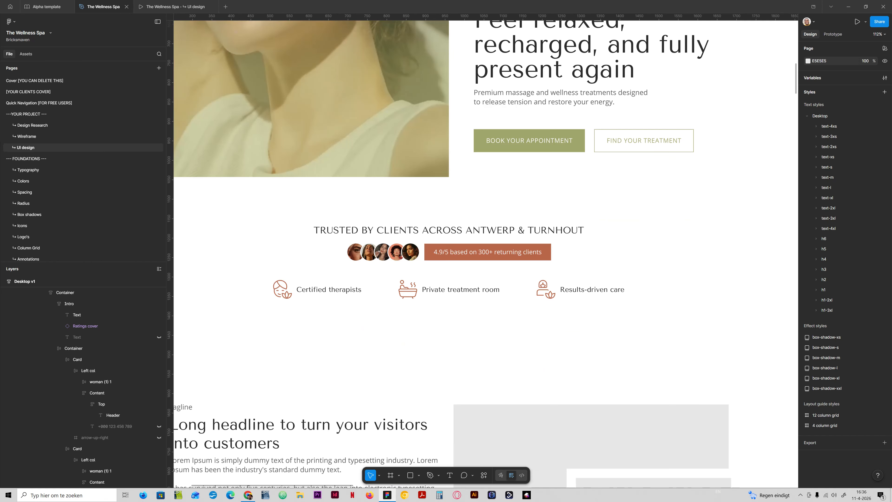
scroll(486, 253, "up", 1)
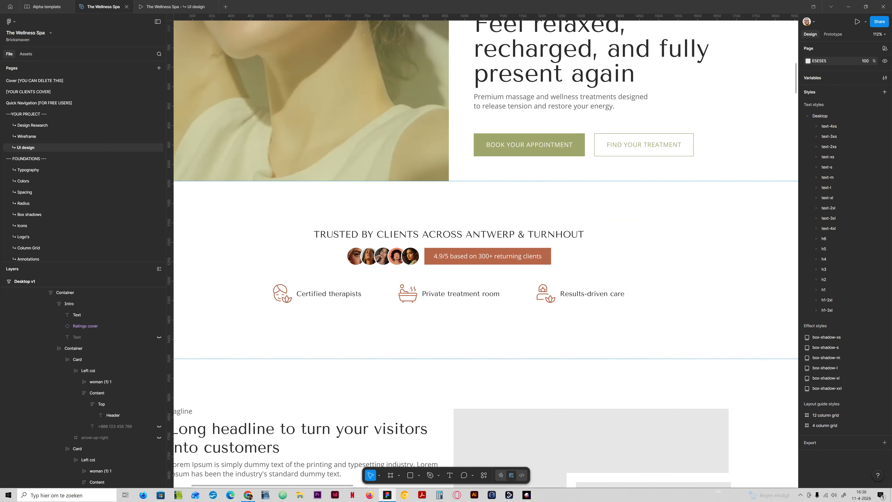
Try a light Secondary library colour as the Logo section's background fill and check it in the prototype preview
left_click(400, 260)
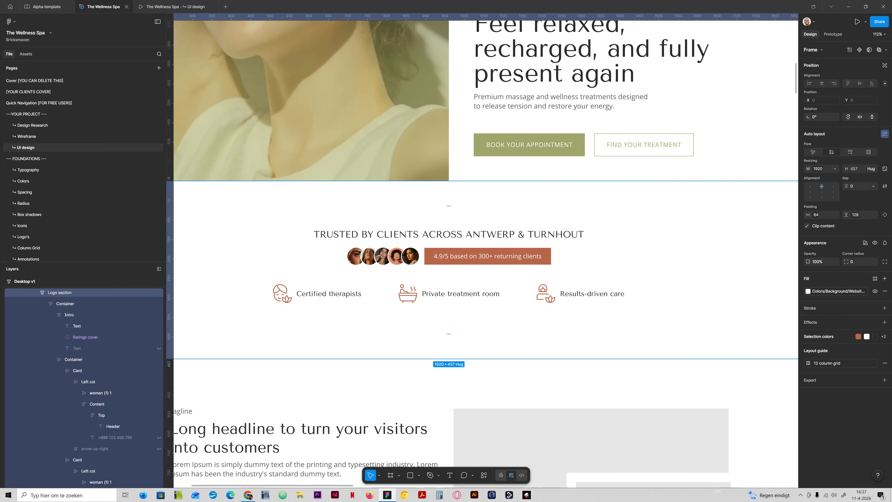
left_click(808, 290)
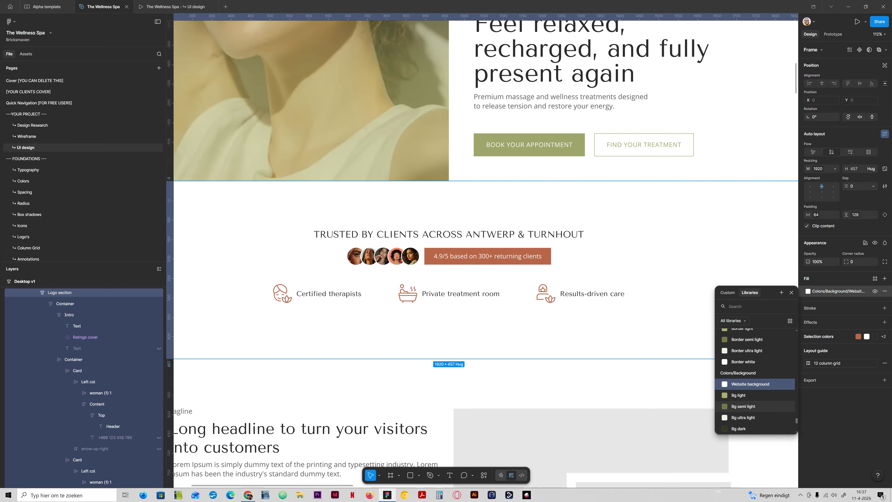
type("s")
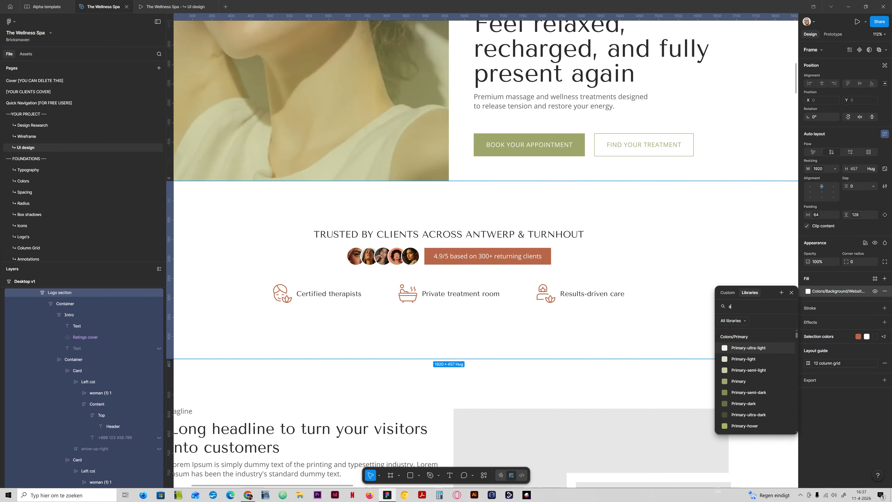
type("ec")
left_click(751, 347)
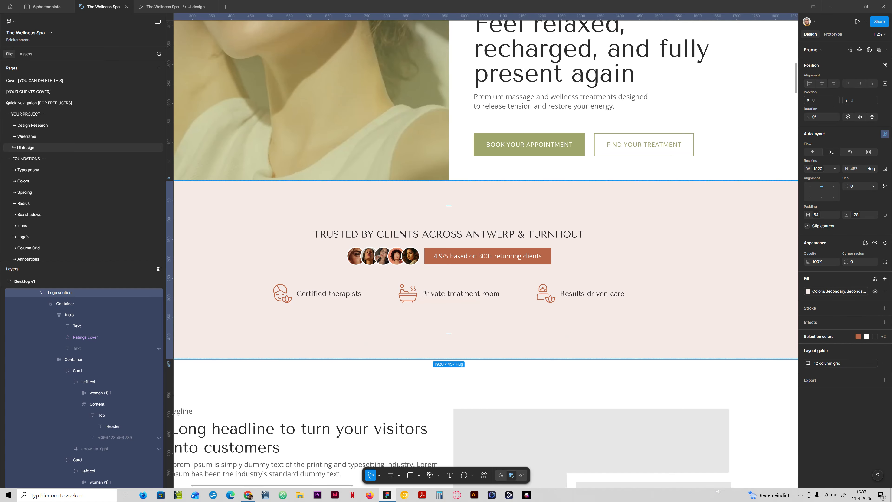
left_click(175, 7)
scroll(446, 259, "up", 6)
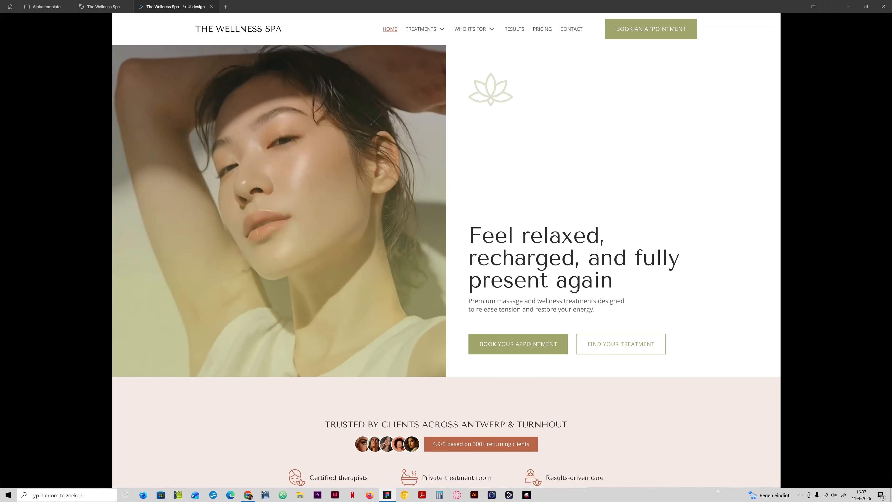
scroll(446, 246, "down", 3)
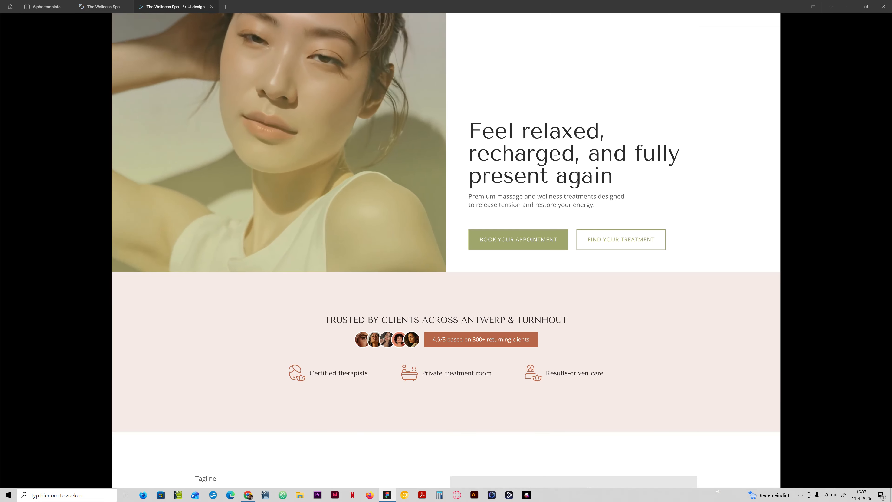
Back in the design file, set the Logo section's fill back to the Website background library colour
key("ctrl+shift+Tab")
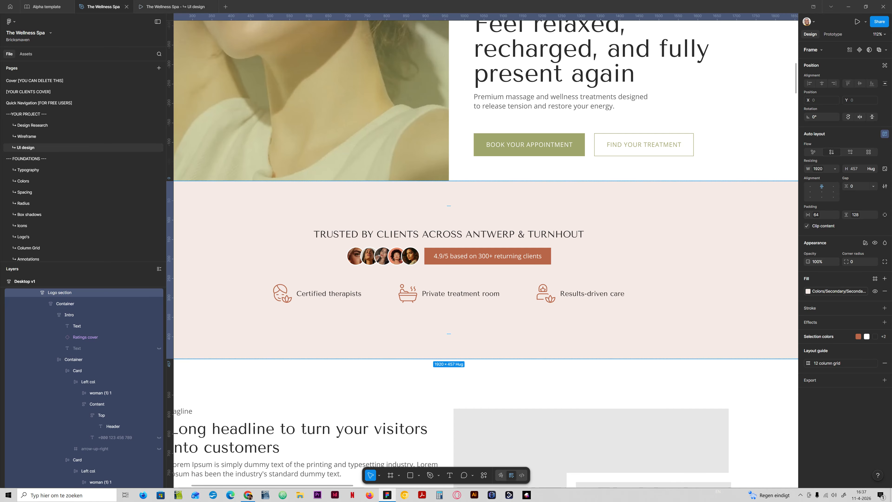
left_click(808, 291)
type("web")
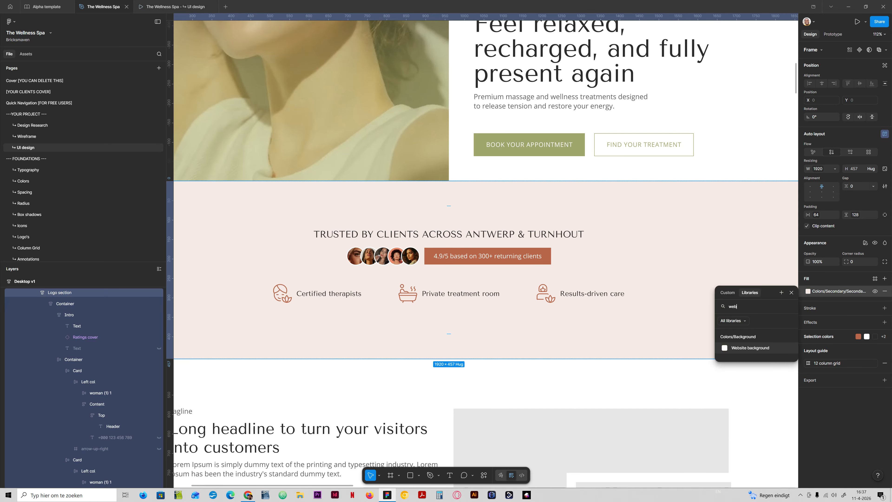
left_click(750, 347)
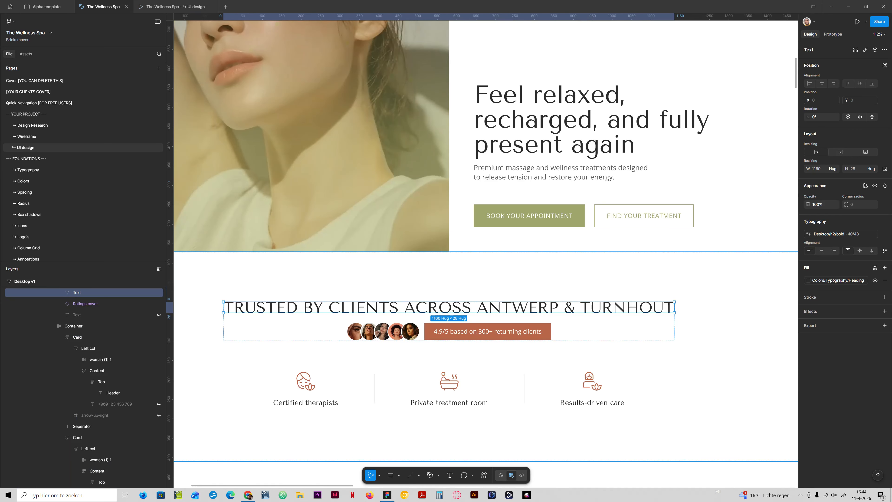
Move the Ratings cover from the trust section's Intro group into the hero's CTA Styles group, after the Secondary button
scroll(448, 216, "down", 1)
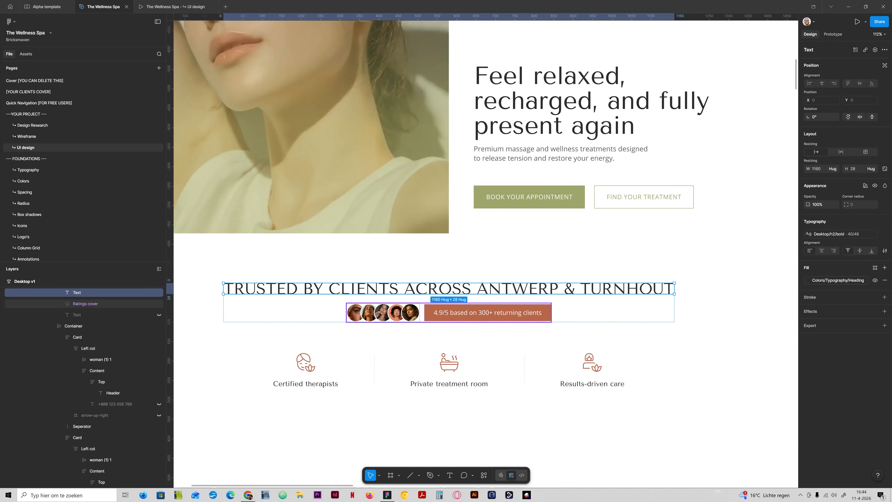
left_click(405, 309)
scroll(405, 308, "up", 2)
left_click(587, 282)
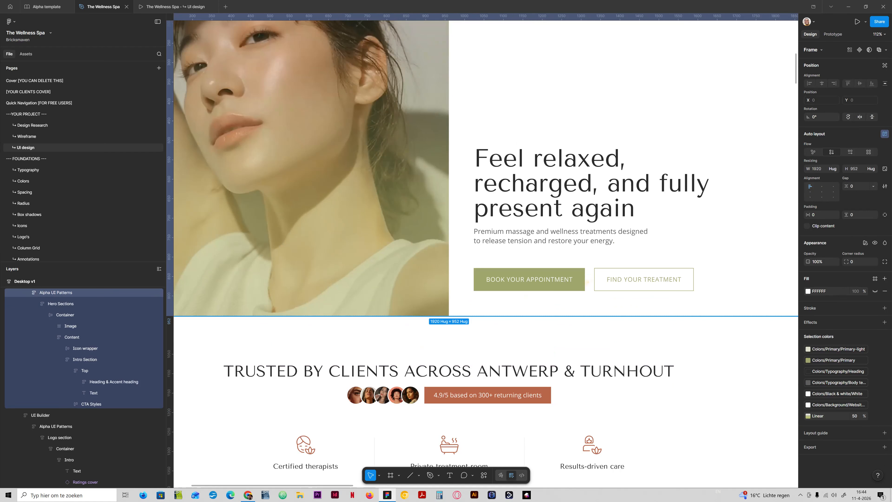
double_click(588, 282)
double_click(587, 282)
double_click(586, 281)
double_click(586, 281)
double_click(586, 282)
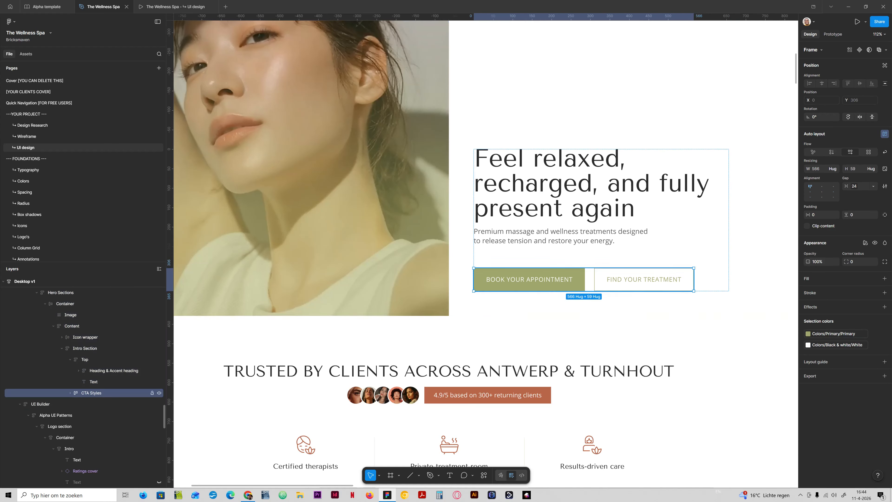
left_click(70, 392)
scroll(71, 422, "down", 3)
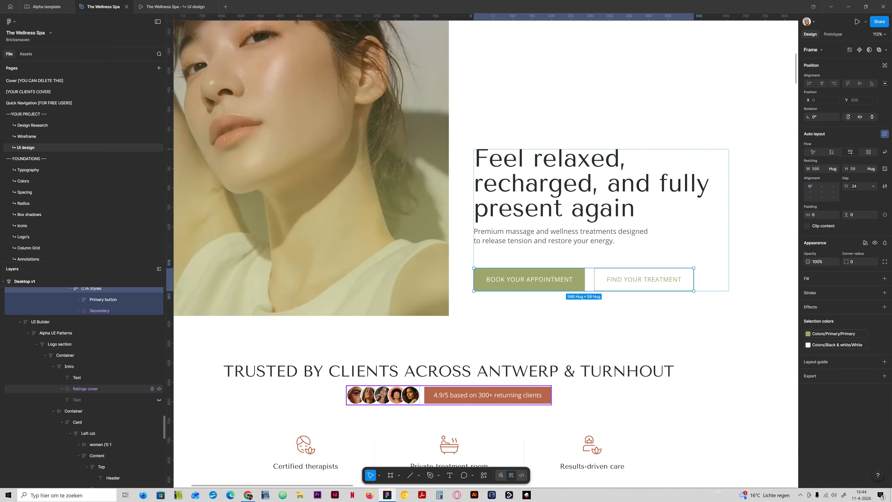
left_click_drag(88, 389, 123, 313)
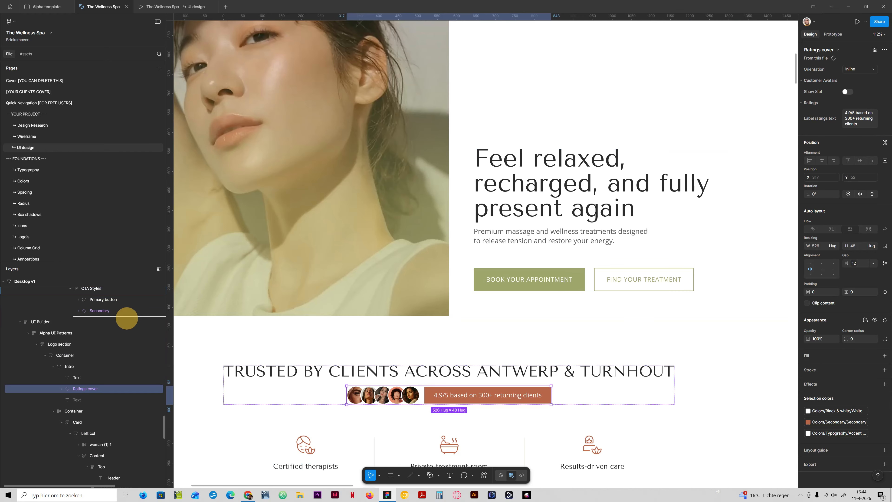
left_click_drag(127, 318, 127, 317)
Wrap the hero's Primary and Secondary buttons in their own auto layout frame and name it CTa
scroll(106, 334, "up", 2)
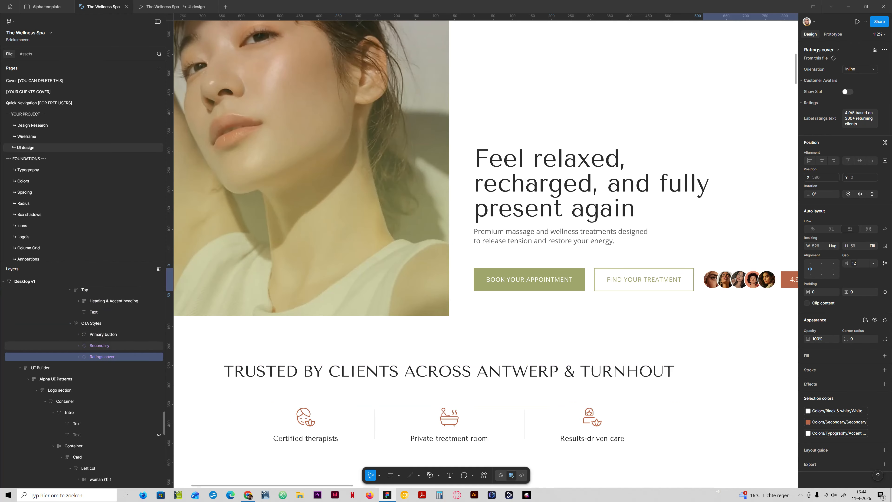
left_click(96, 344, "shift")
left_click(98, 334, "shift")
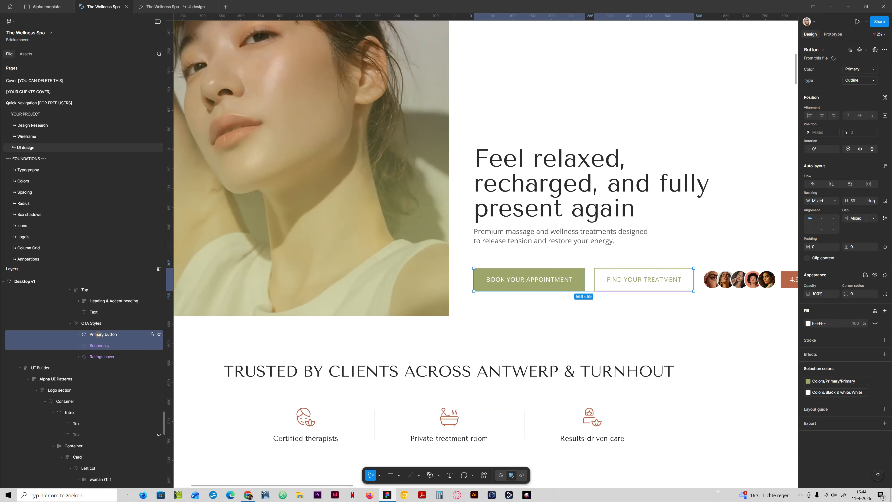
key("shift+a")
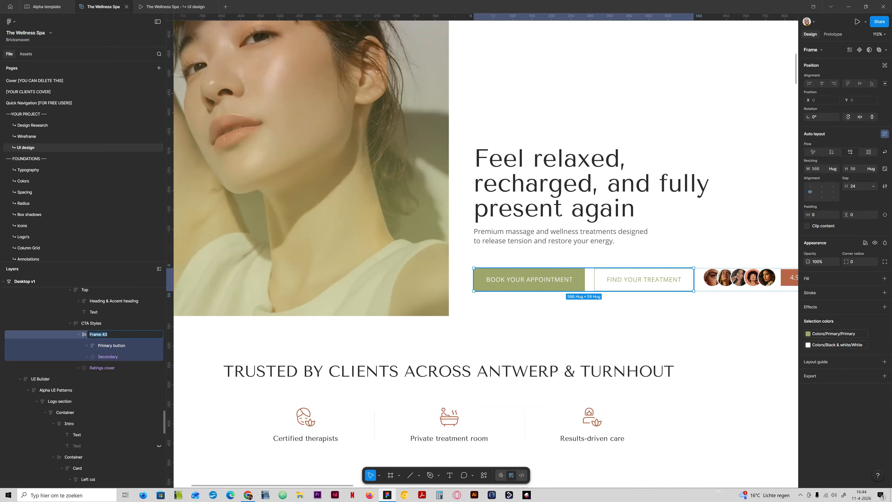
Change the CTA Styles group to a vertical flow, placing the Ratings cover below the two buttons
left_click(91, 323)
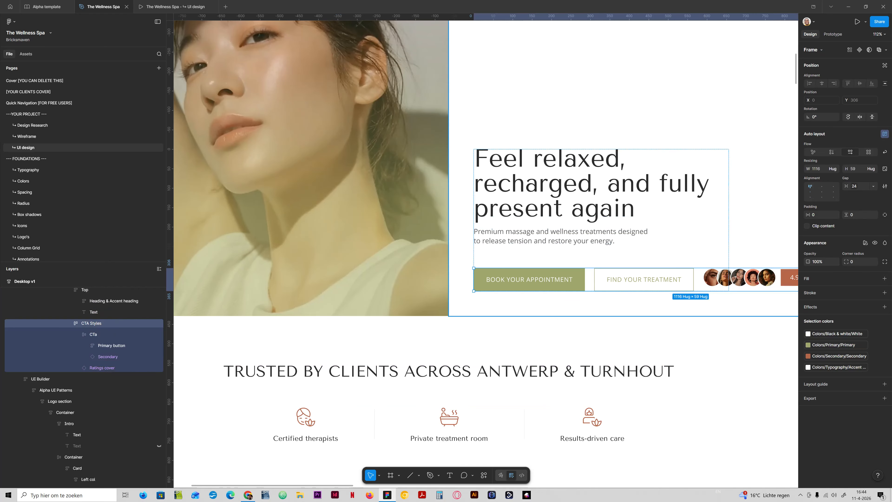
left_click(832, 151)
scroll(485, 246, "up", 3)
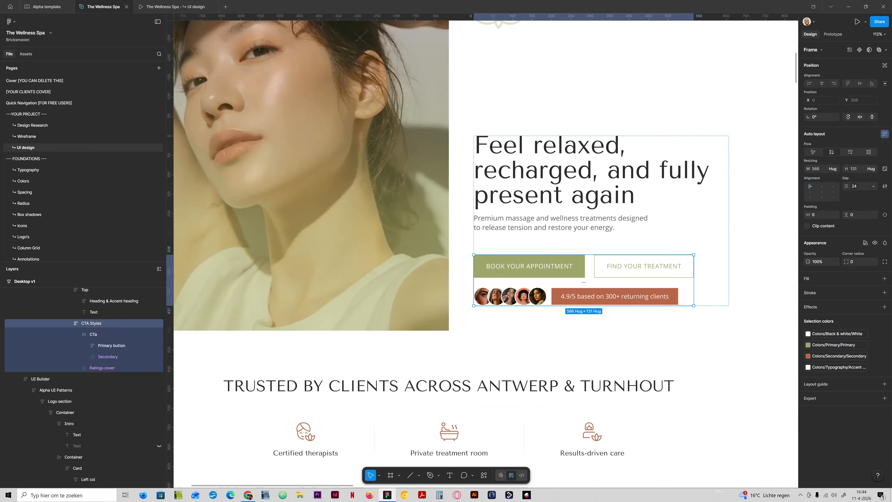
left_click(562, 351)
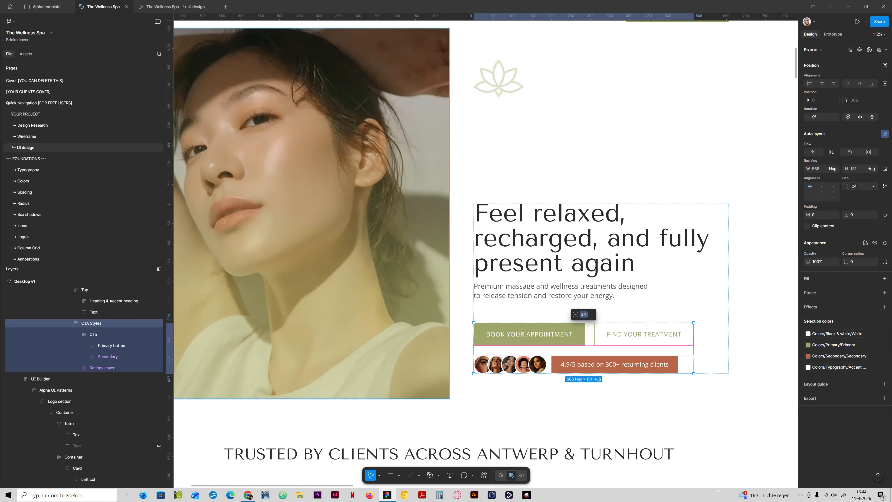
Show the hidden description text in the trust section's Intro group and check the page in the prototype preview
scroll(435, 355, "down", 3)
left_click(436, 362)
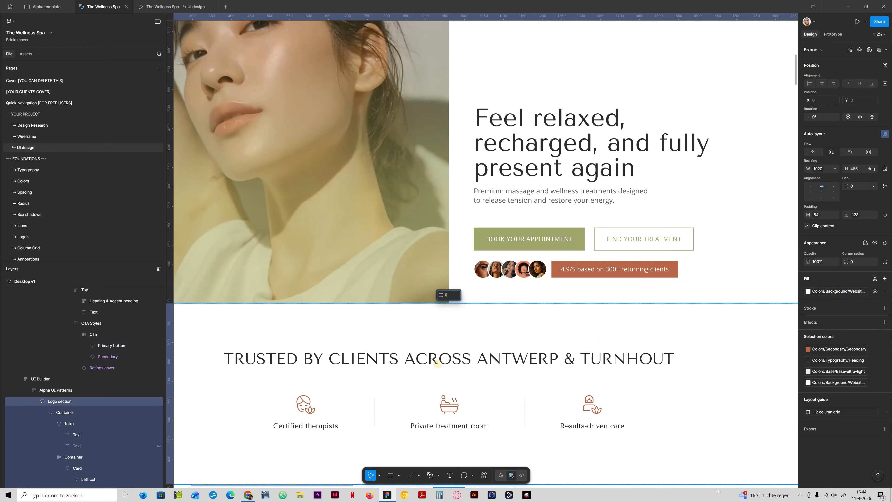
double_click(437, 363)
left_click(160, 445)
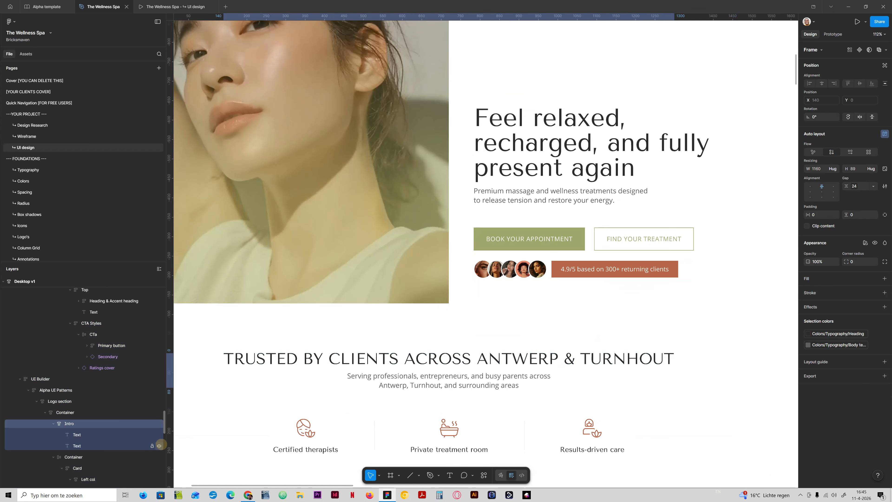
double_click(453, 377)
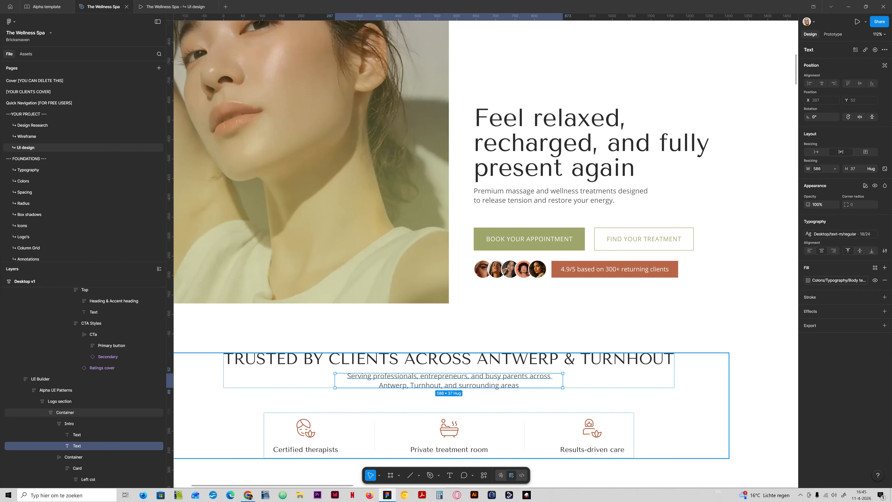
left_click(164, 7)
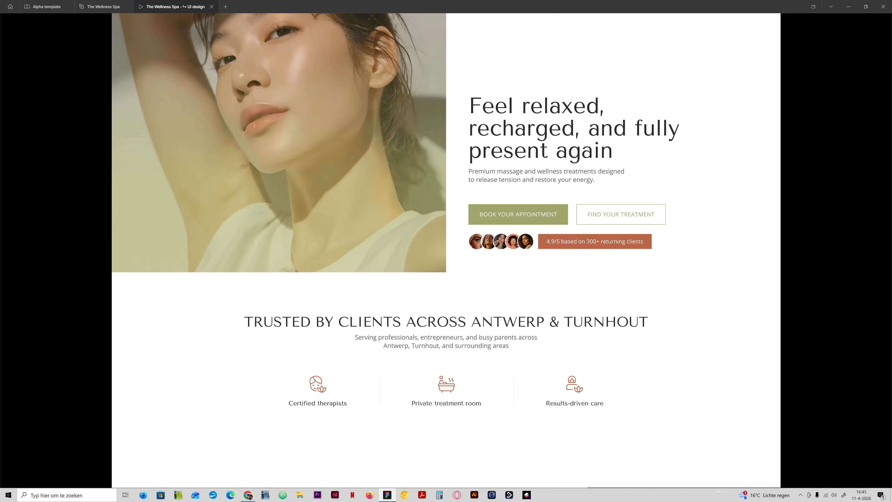
scroll(446, 250, "up", 3)
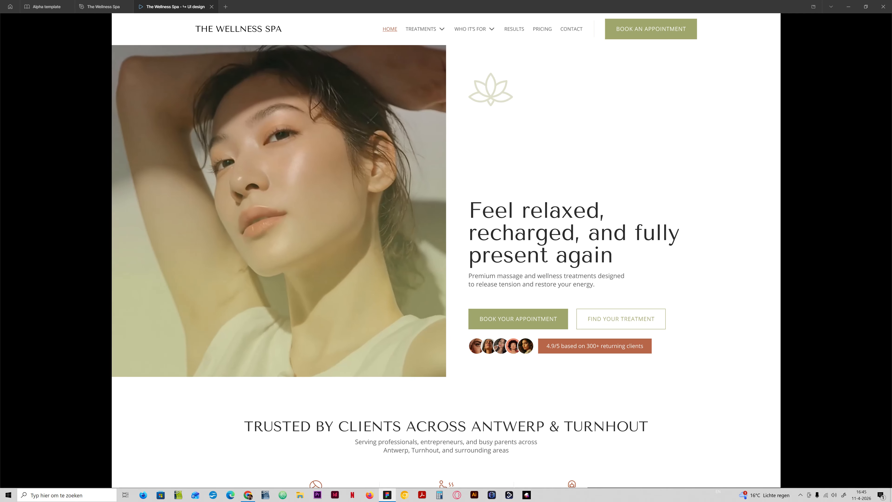
Back in the design file, hide the hero Ratings label's background fill and set its text colour to Accent text semi light
left_click(103, 7)
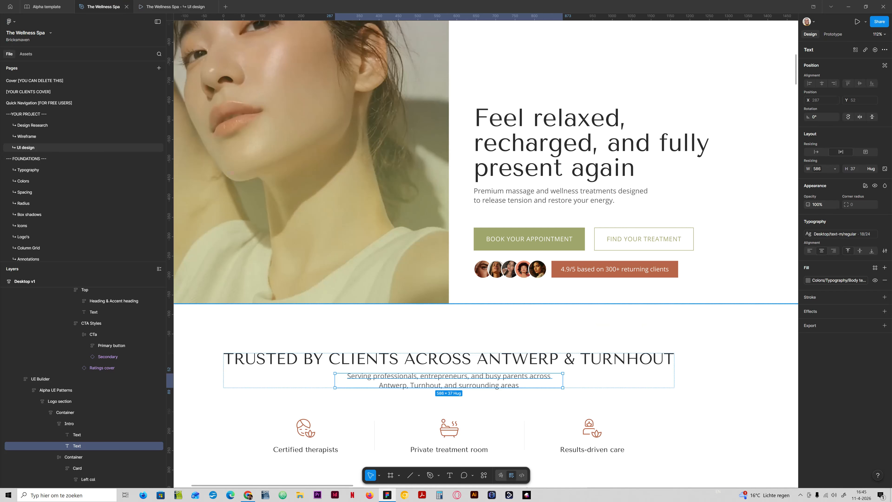
left_click(557, 268, "ctrl")
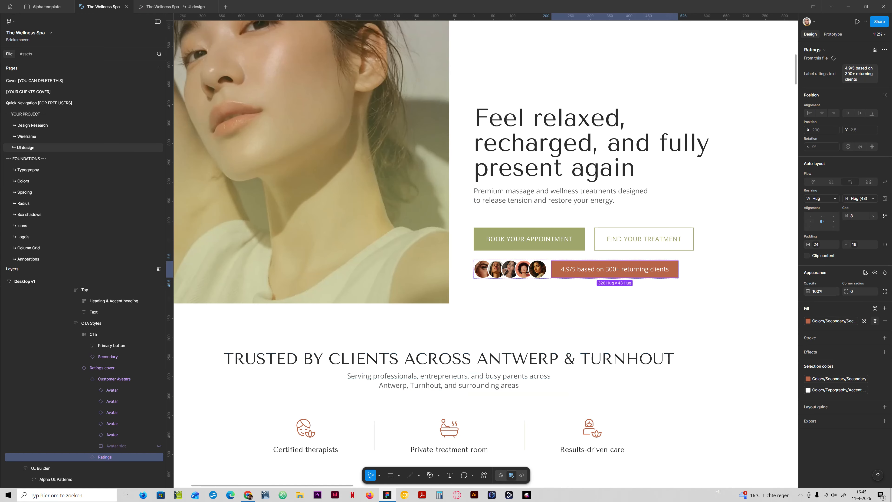
left_click(874, 321)
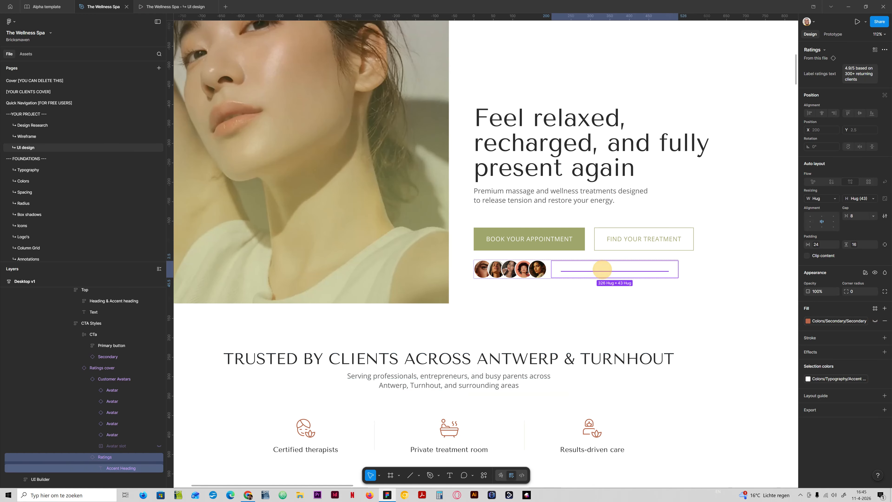
double_click(602, 270)
left_click(839, 303)
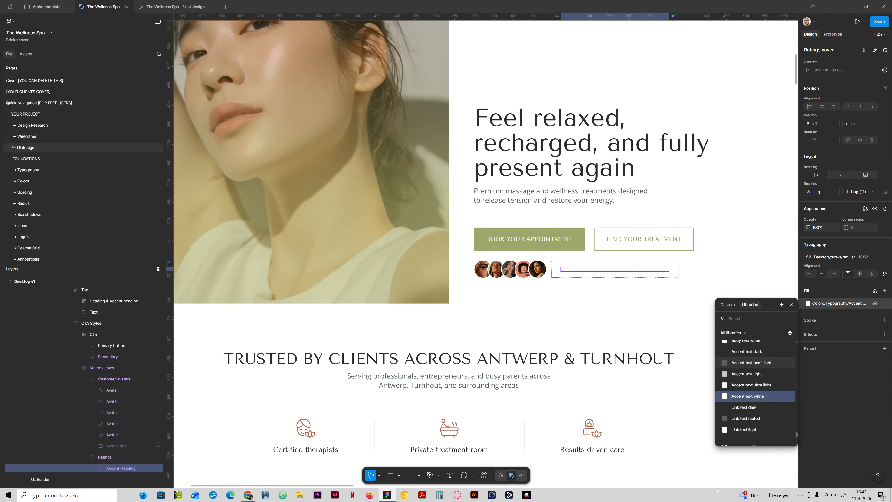
left_click(742, 362)
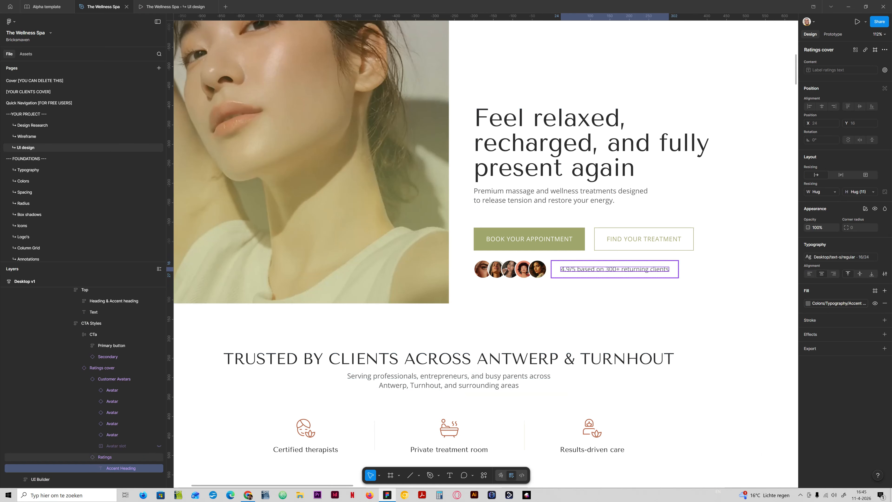
Set the Ratings label's horizontal padding to 0 and check the hero in the prototype preview
left_click(673, 265)
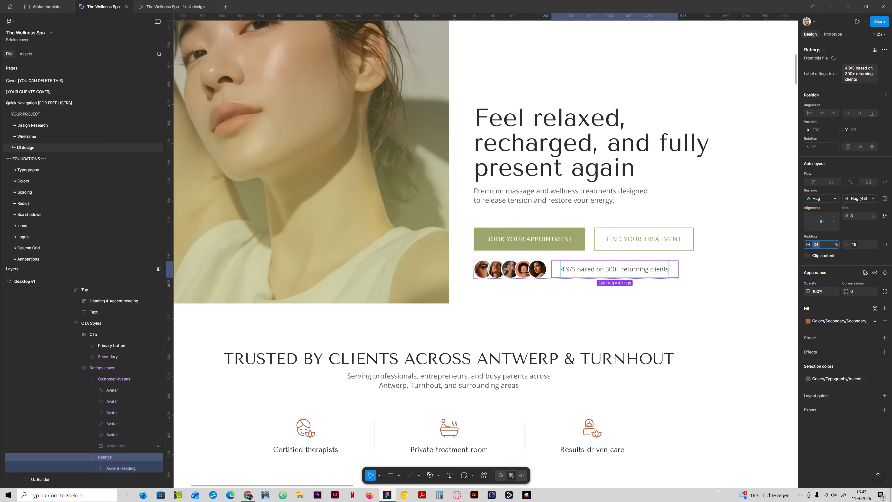
type("0")
key("Return")
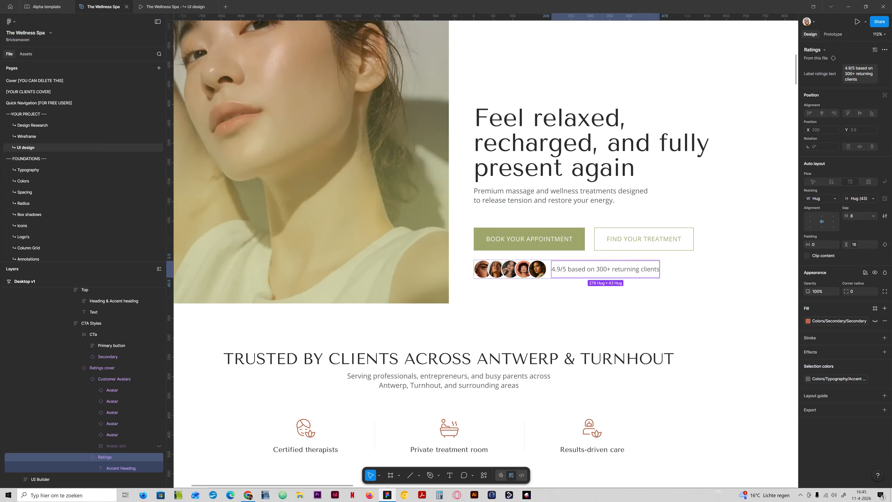
left_click(170, 7)
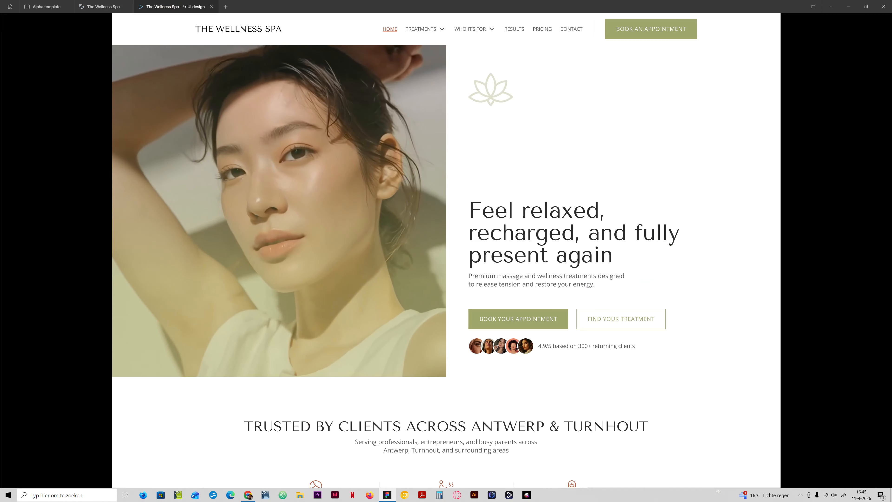
scroll(446, 247, "down", 2)
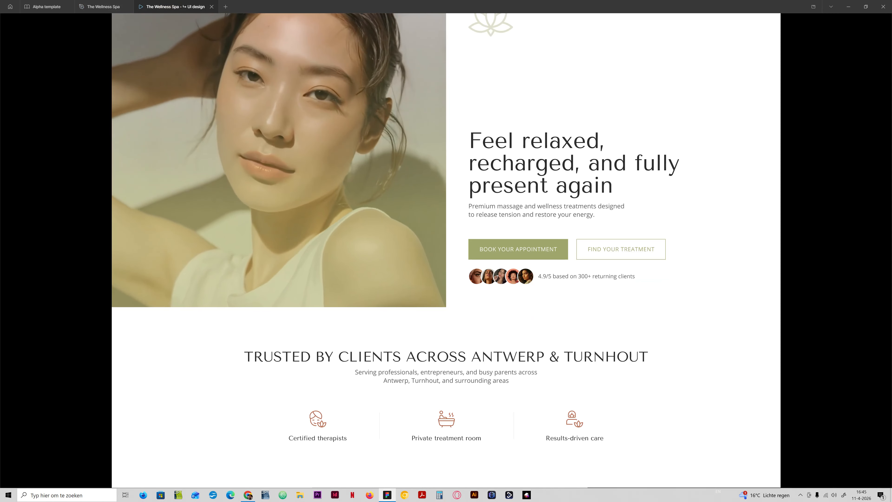
scroll(446, 246, "up", 2)
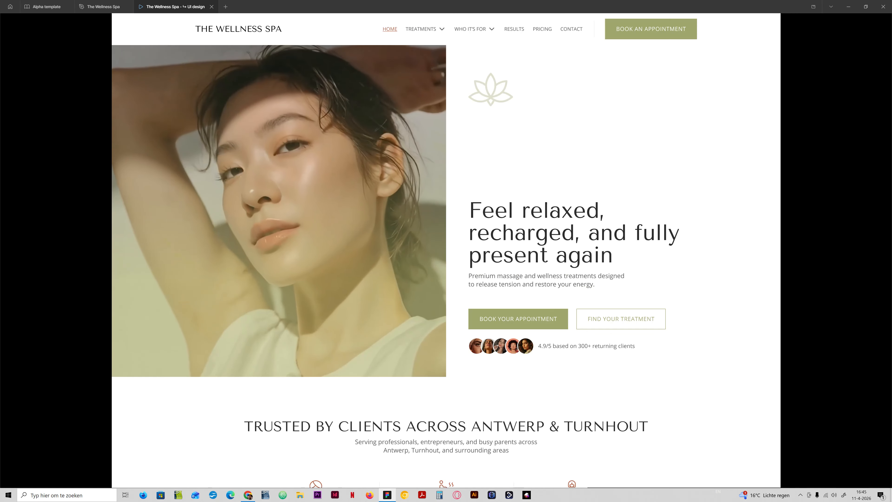
Review the trust section in the prototype preview and, in the design file, apply the Desktop/h3 bold 24/32 text style to its heading
scroll(446, 246, "down", 4)
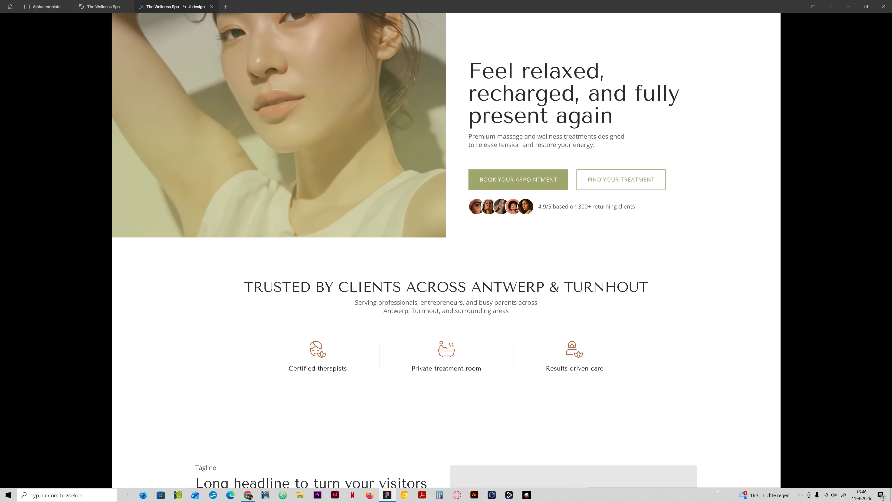
scroll(446, 247, "up", 3)
scroll(446, 246, "down", 2)
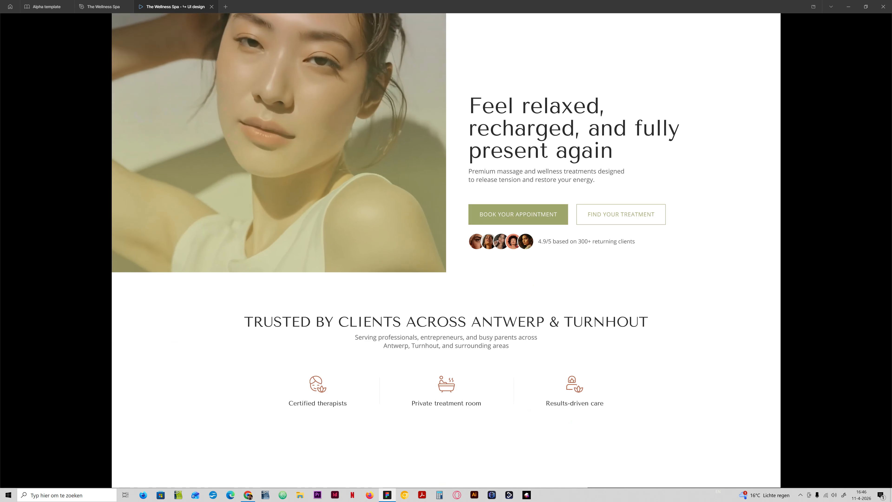
scroll(446, 246, "down", 3)
scroll(447, 246, "up", 4)
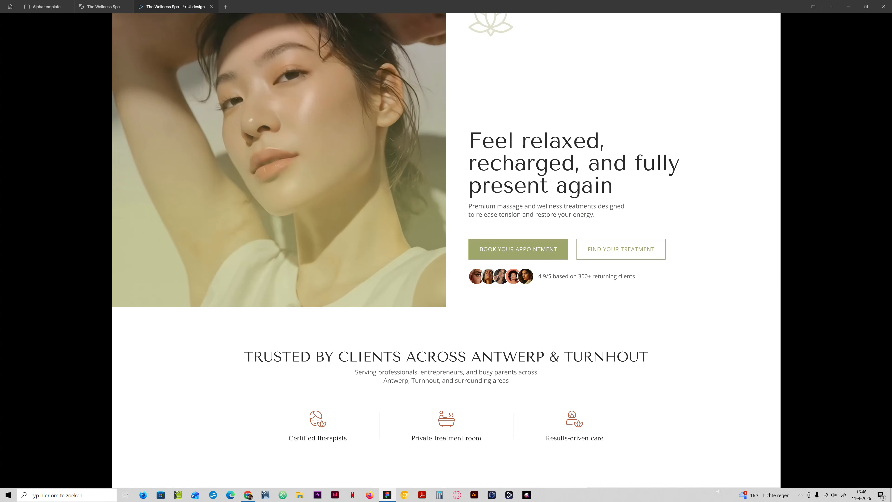
left_click(95, 5)
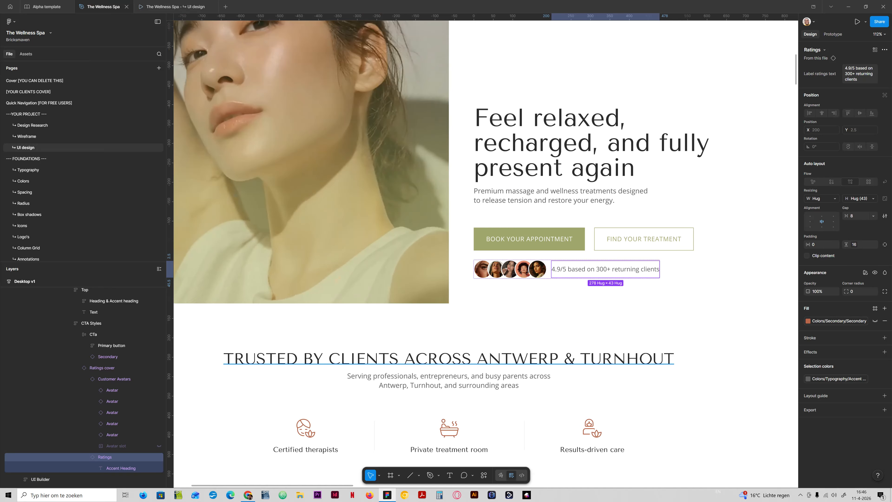
left_click(392, 359, "ctrl")
left_click(830, 280)
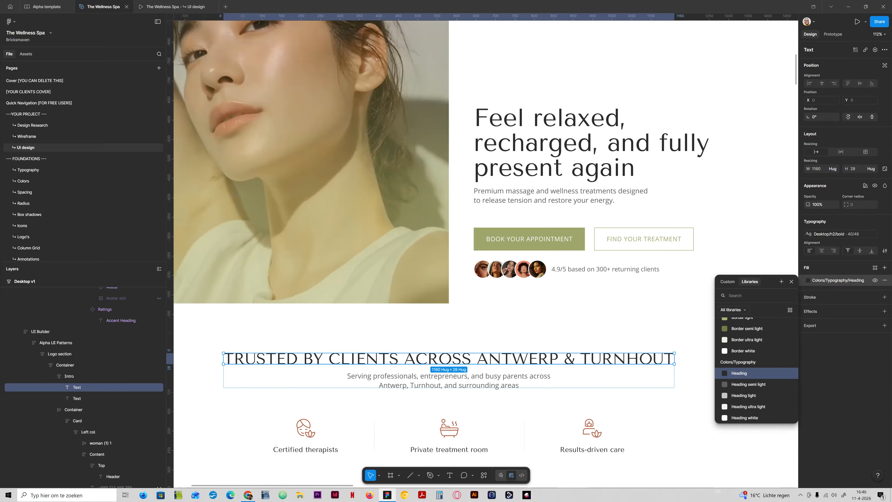
left_click(830, 234)
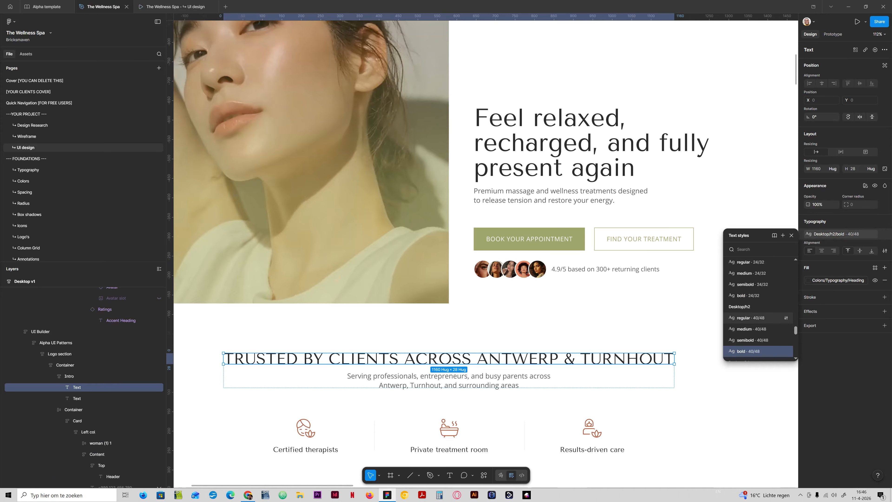
left_click(748, 295)
Check the restyled trust section heading against the hero in the prototype preview
left_click(204, 7)
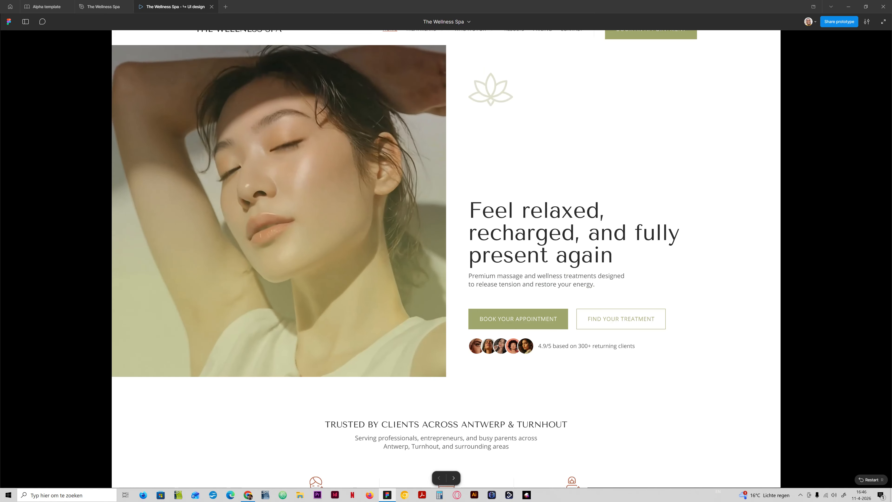
scroll(446, 246, "down", 10)
scroll(446, 246, "up", 9)
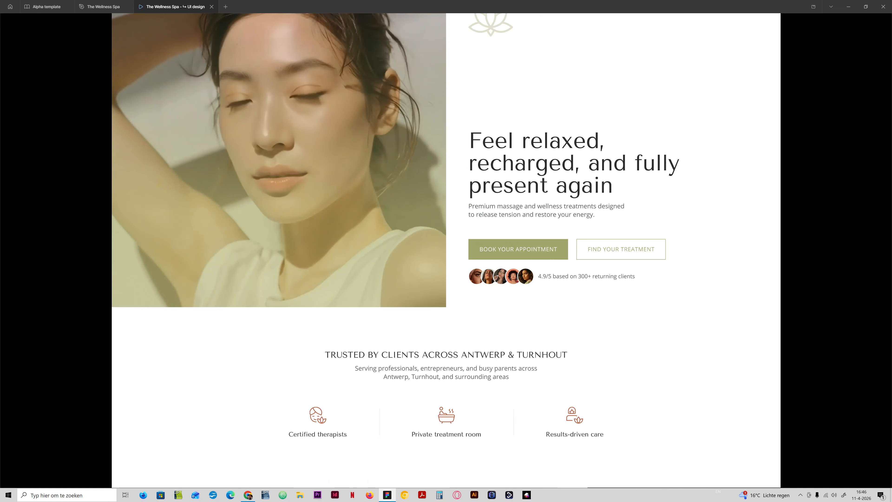
scroll(446, 246, "down", 4)
scroll(446, 246, "up", 4)
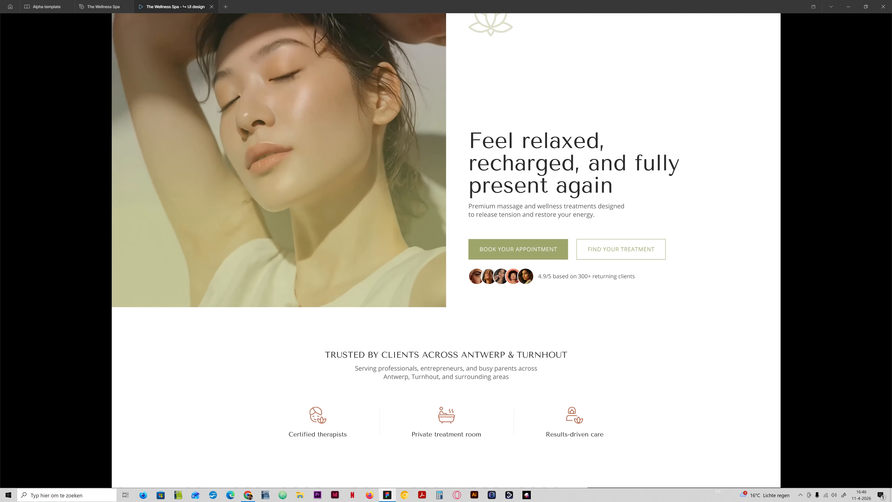
Return to the design file and compare the hero and trust areas of Desktop v1, Desktop v2 and Desktop v3
left_click(104, 6)
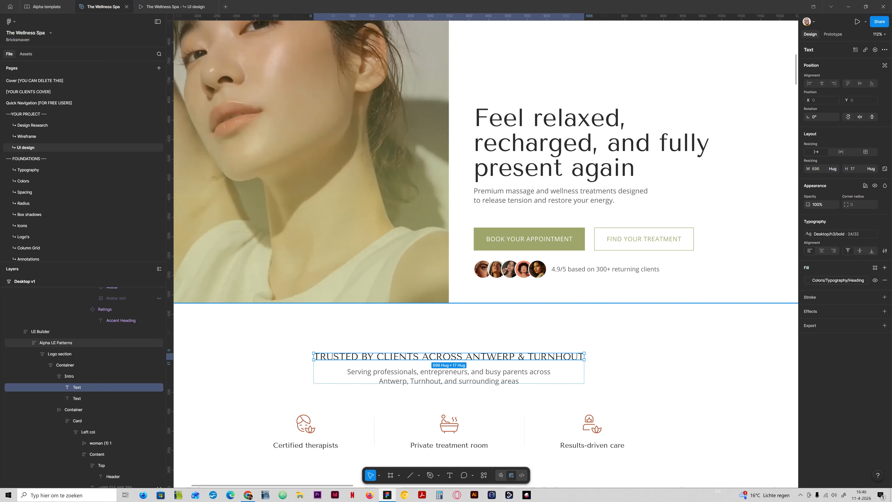
scroll(541, 309, "down", 5)
left_click(593, 268)
left_click_drag(679, 270, 374, 278)
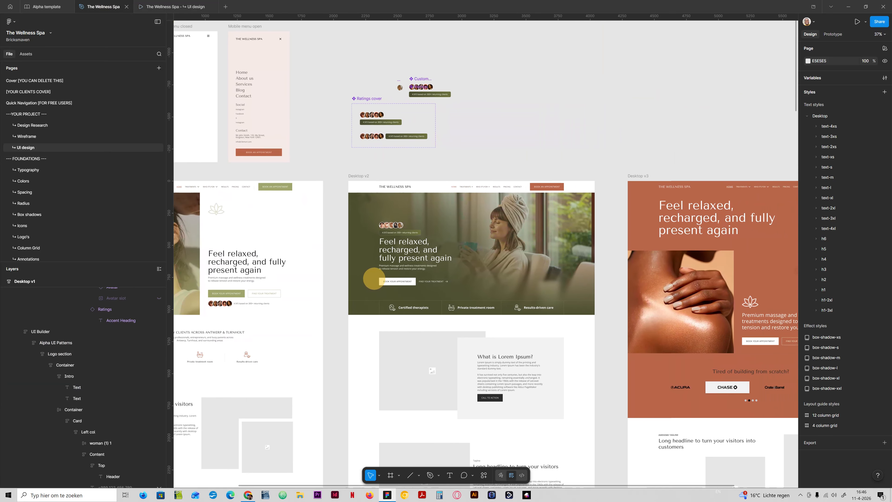
scroll(374, 279, "right", 5)
scroll(418, 259, "down", 3)
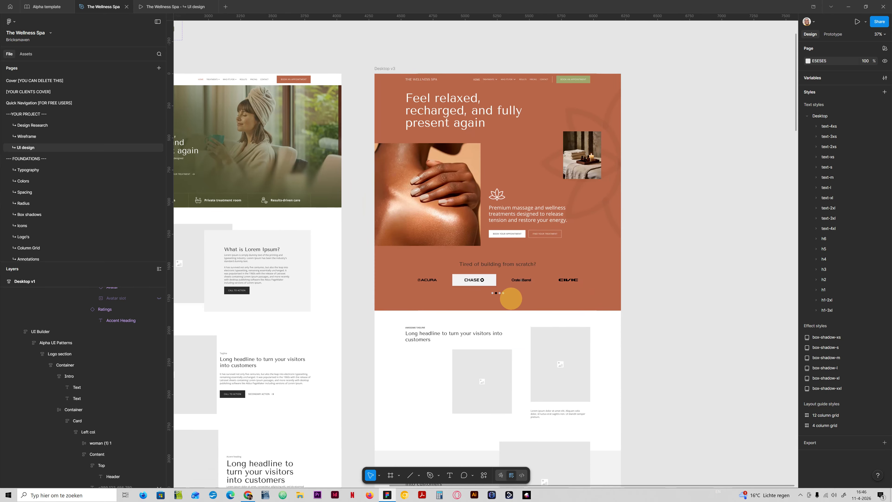
scroll(512, 298, "down", 1)
scroll(572, 372, "up", 1)
scroll(572, 372, "left", 8)
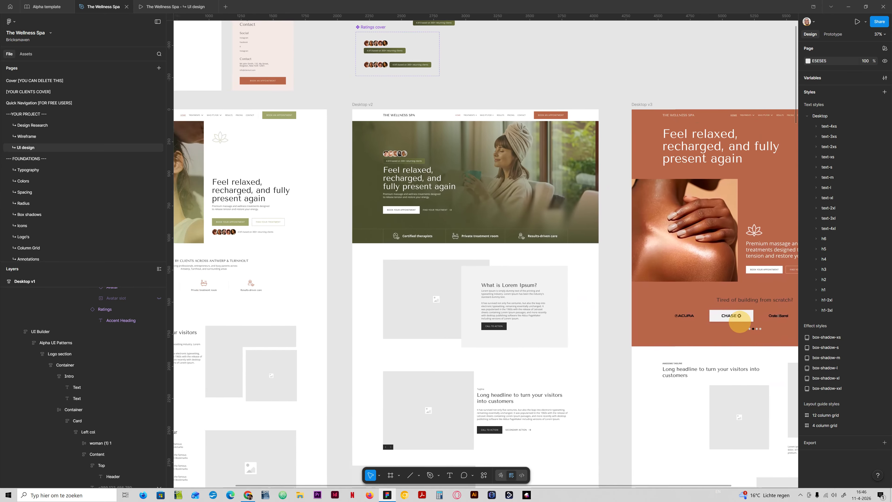
scroll(522, 436, "right", 2)
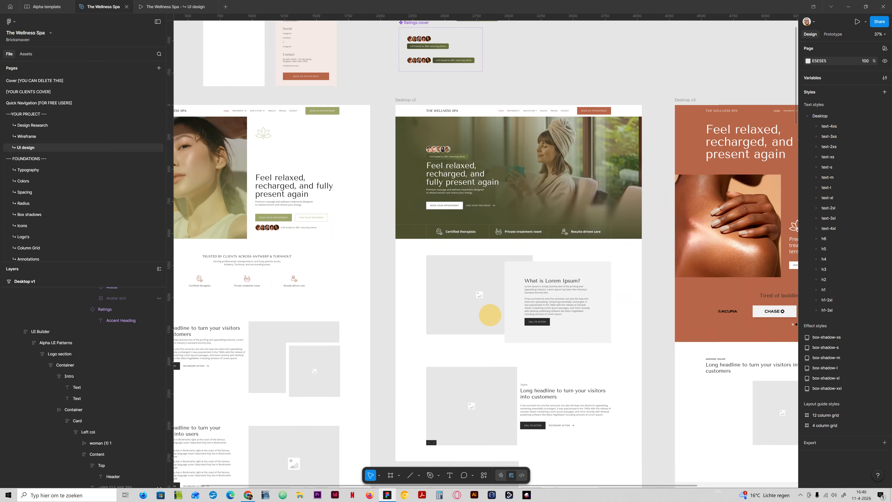
scroll(485, 253, "right", 4)
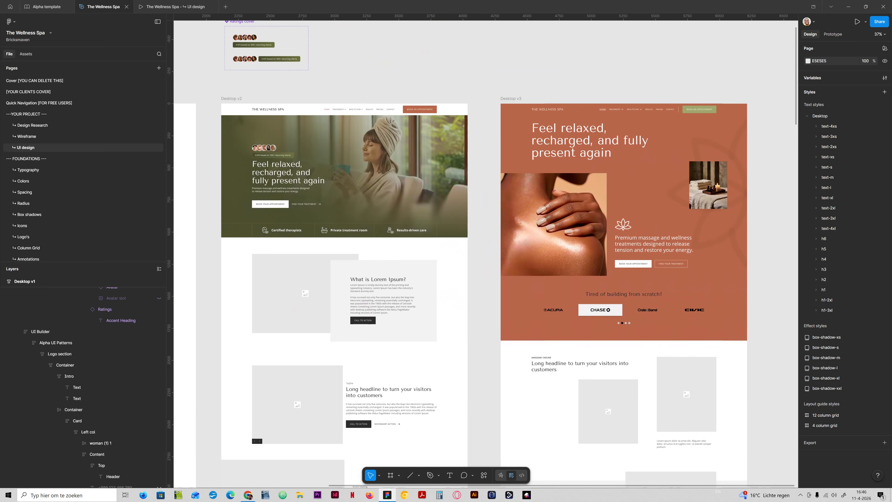
scroll(473, 431, "left", 4)
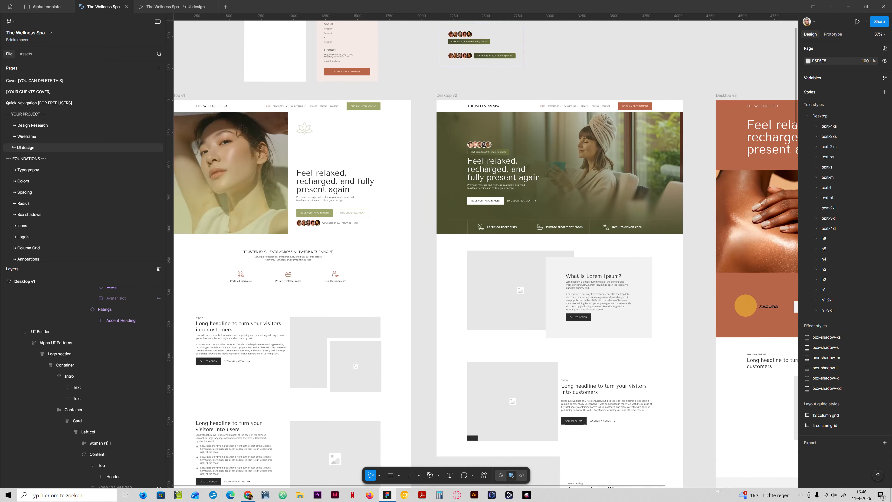
scroll(486, 253, "right", 1)
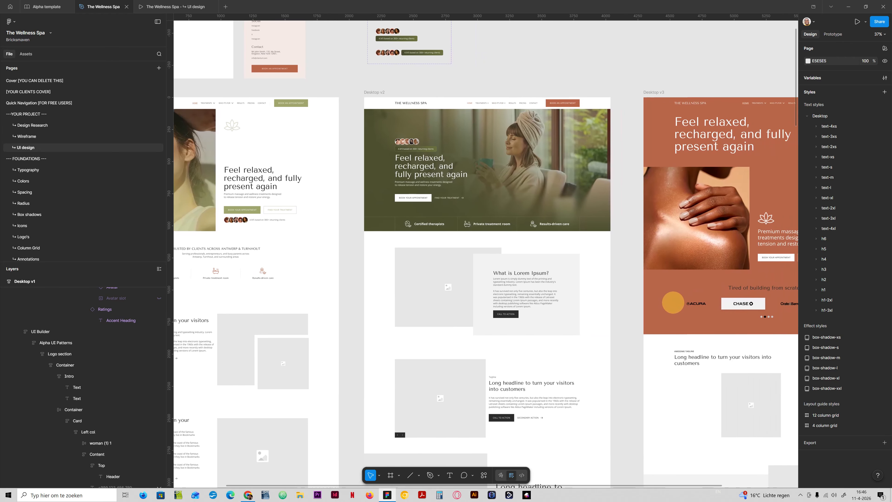
scroll(276, 426, "right", 3)
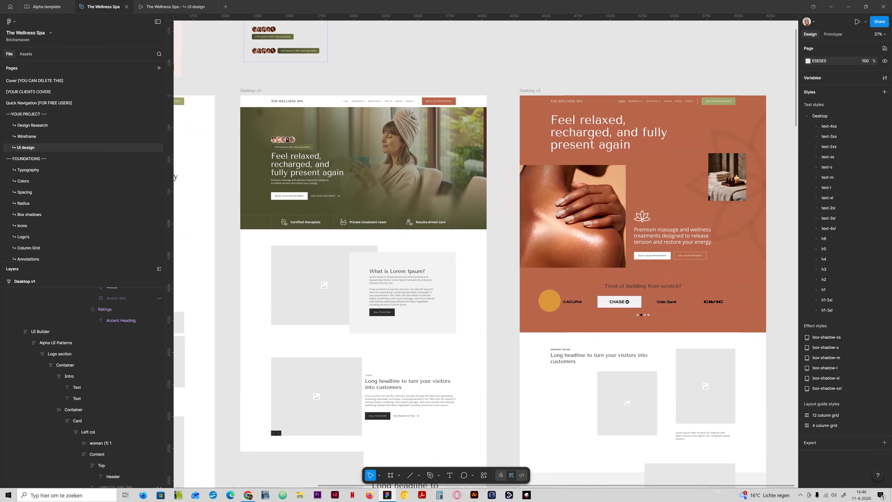
left_click_drag(276, 427, 317, 421)
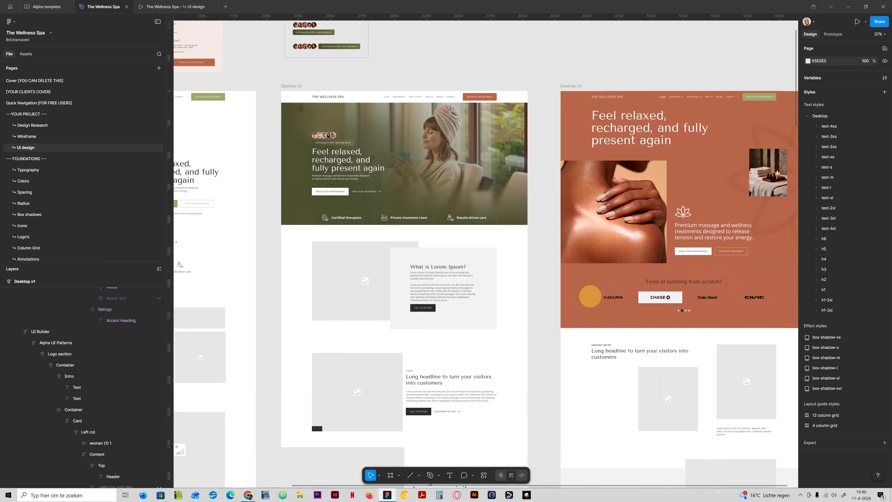
Detach the Logo section instance below the hero in Desktop v3
left_click(665, 284)
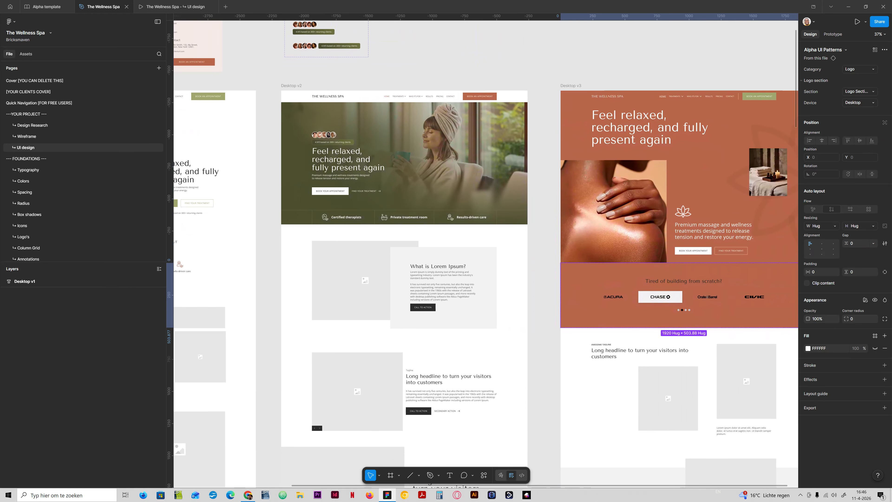
double_click(645, 297)
left_click(644, 296)
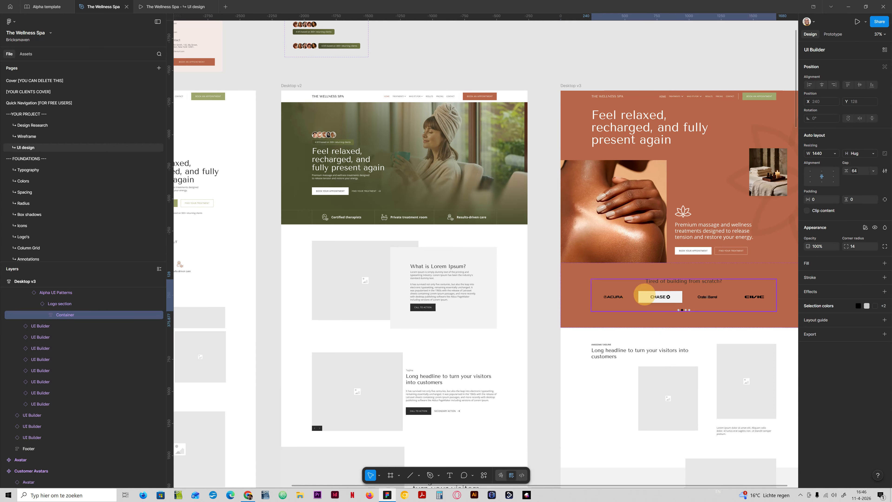
left_click(59, 303)
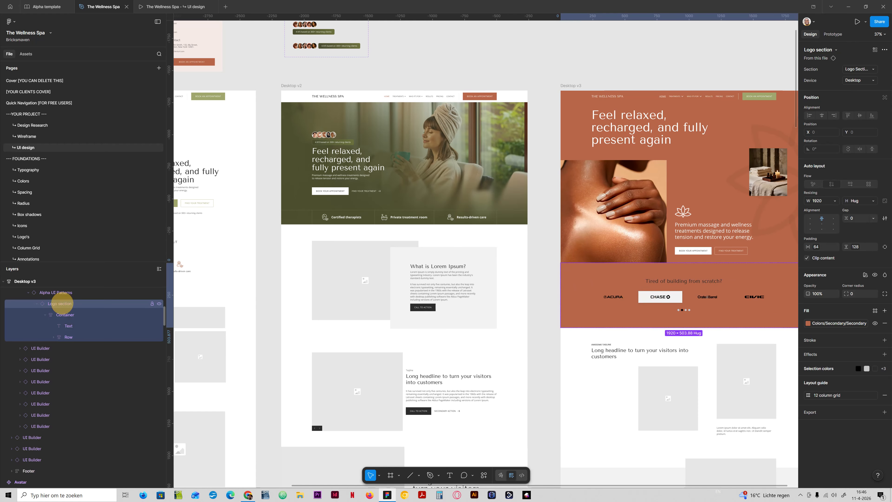
right_click(60, 303)
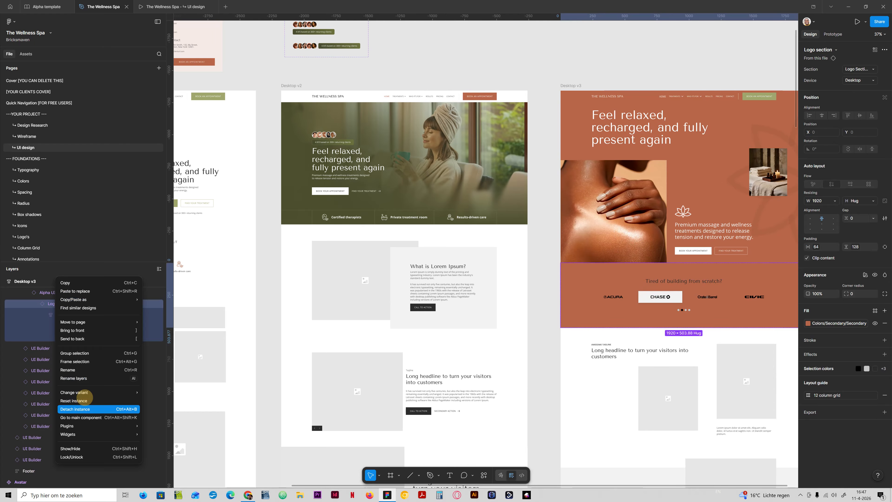
left_click(81, 410)
Rename the Logo section layer in Desktop v1 to Trust Strip
double_click(212, 270)
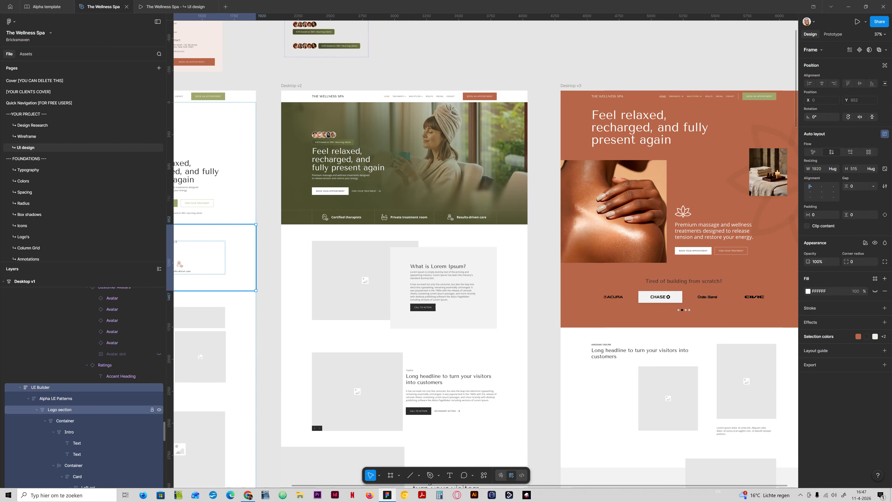
double_click(60, 409)
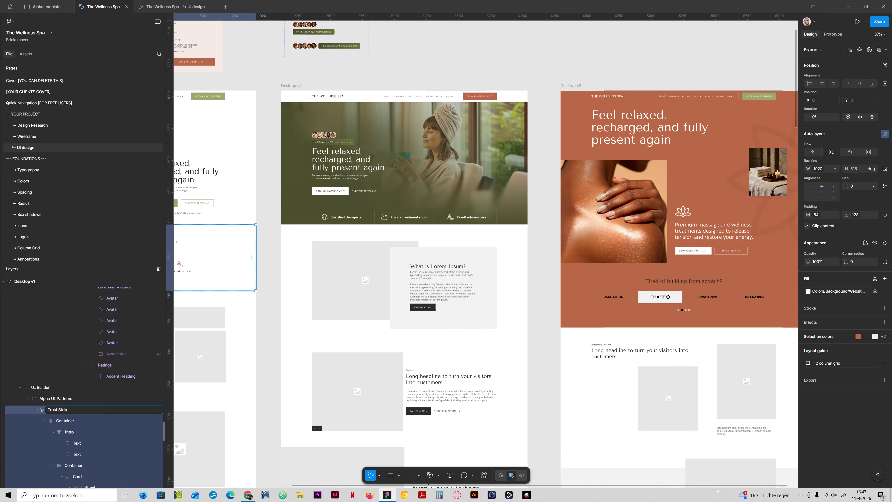
left_click(612, 294)
Rename the detached Logo section layer in Desktop v3 to Trust Strip and clear the selection
left_click(585, 281)
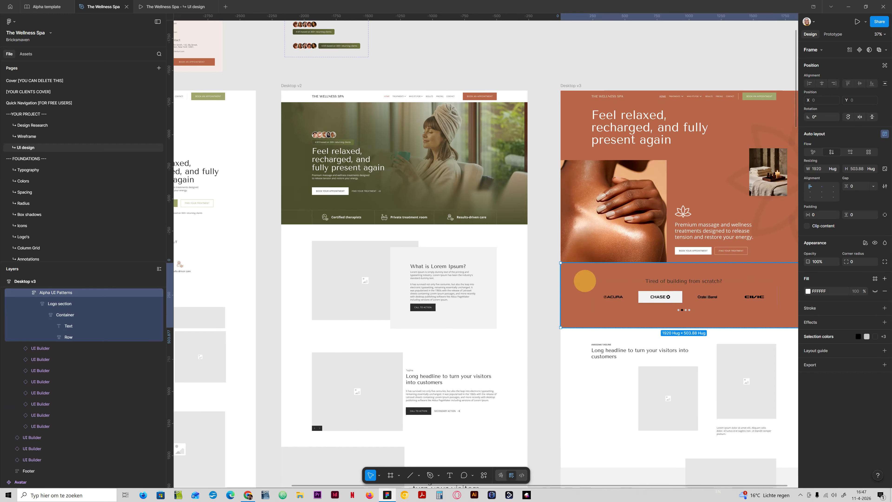
double_click(60, 304)
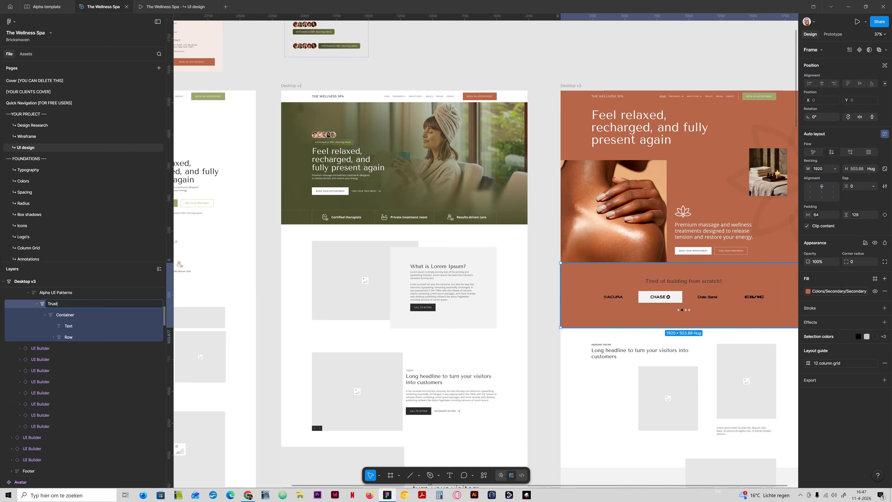
type("Trust Strip")
key("Return")
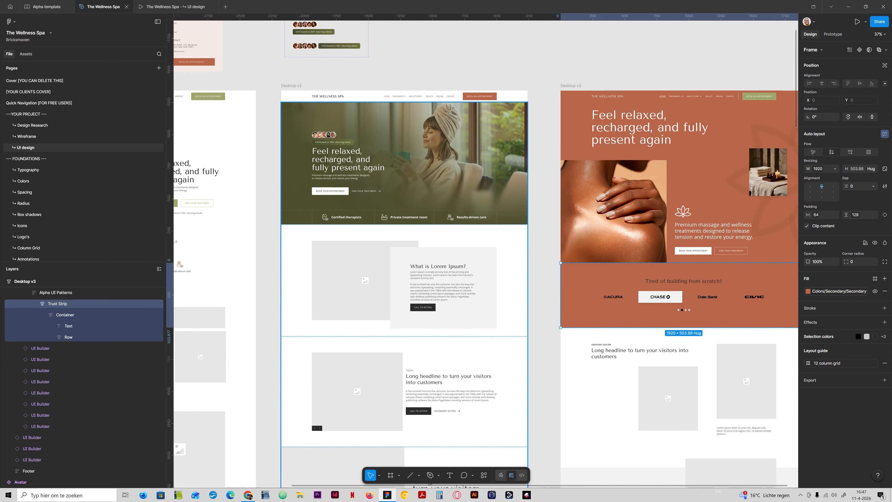
left_click(536, 297)
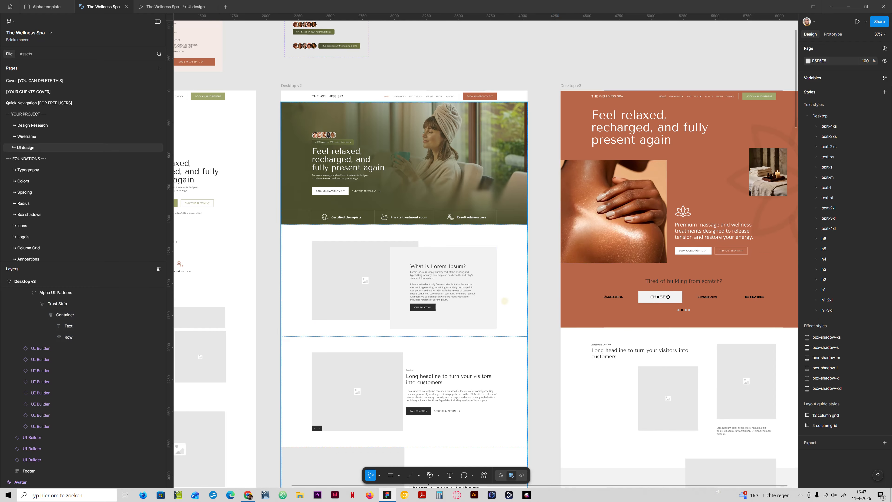
Copy the Intro and the icon-row Container together from the Trust Strip in Desktop v1
left_click_drag(406, 287, 586, 309)
scroll(274, 301, "up", 2)
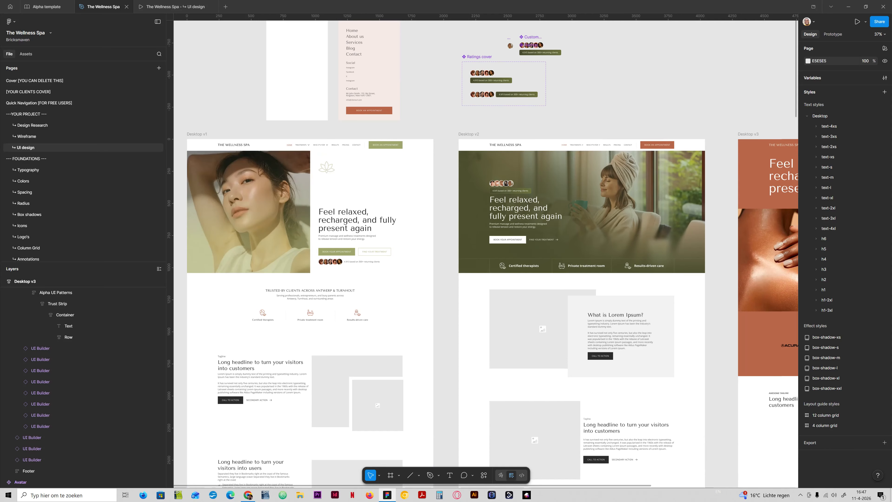
left_click_drag(466, 306, 506, 249)
left_click(355, 251)
left_click(337, 242)
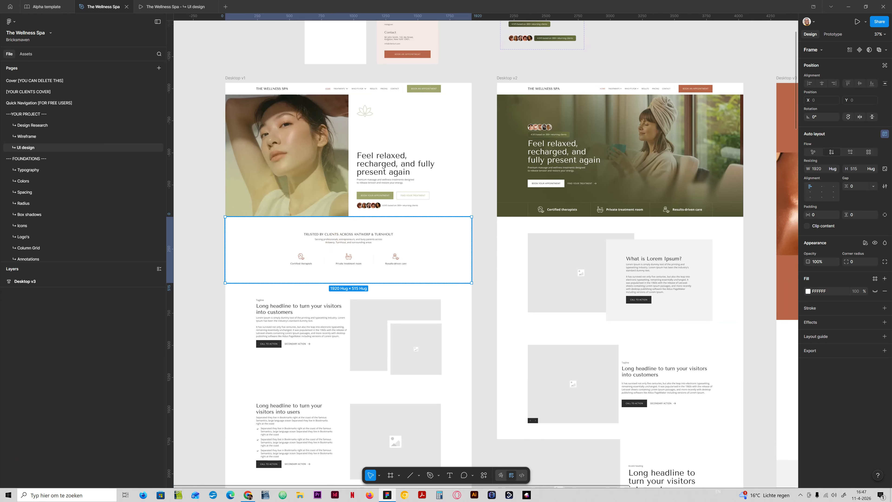
key("Return")
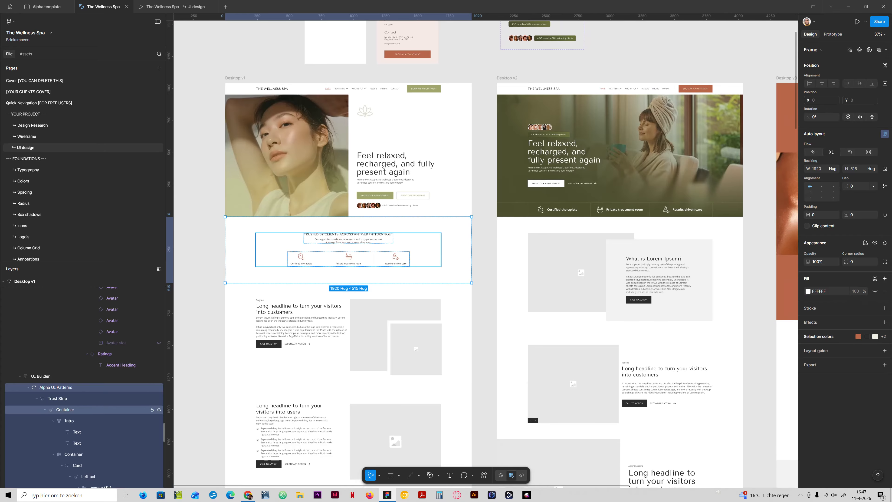
right_click(79, 410)
left_click(69, 421)
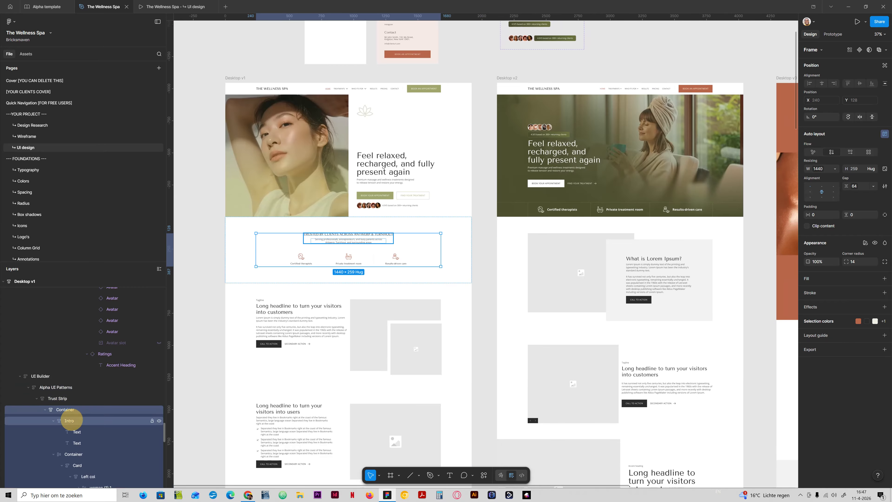
left_click(54, 421)
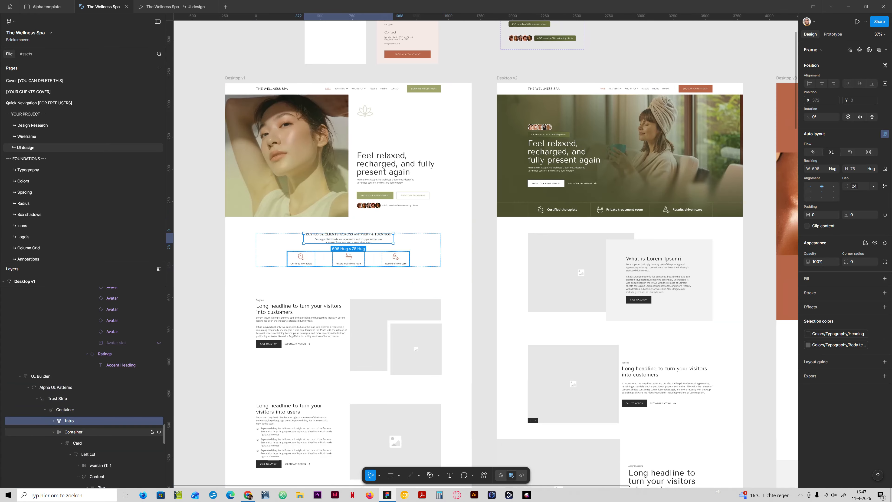
left_click(53, 432)
left_click(75, 434)
left_click(78, 421, "shift")
right_click(78, 421)
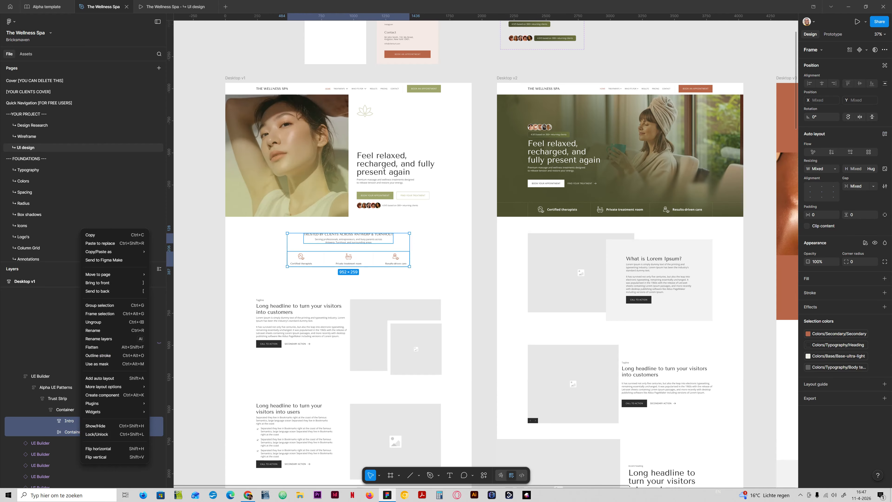
key("Escape")
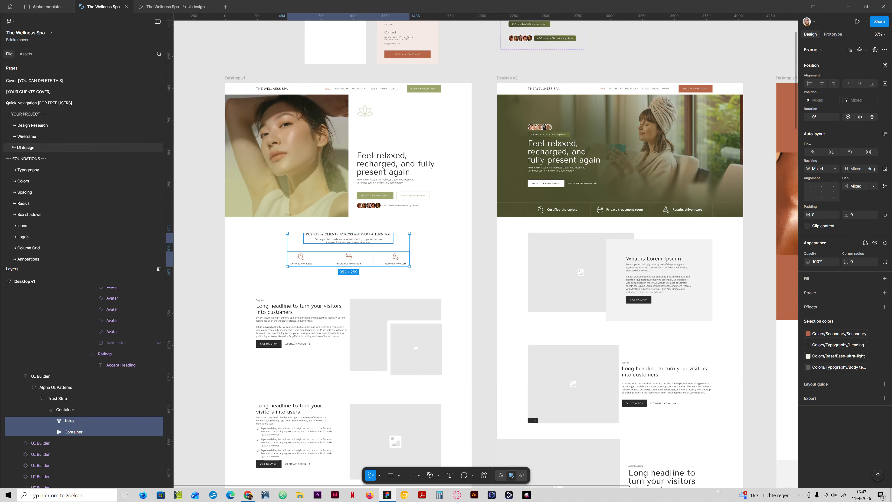
Delete the logo Row from the Trust Strip in Desktop v3
left_click(471, 309)
left_click(485, 309)
scroll(435, 328, "right", 10)
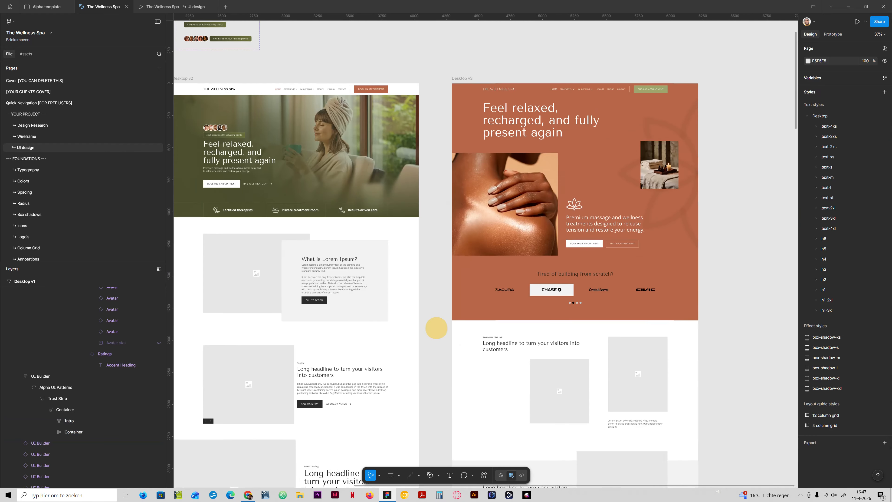
left_click(509, 285)
double_click(510, 292)
double_click(510, 292)
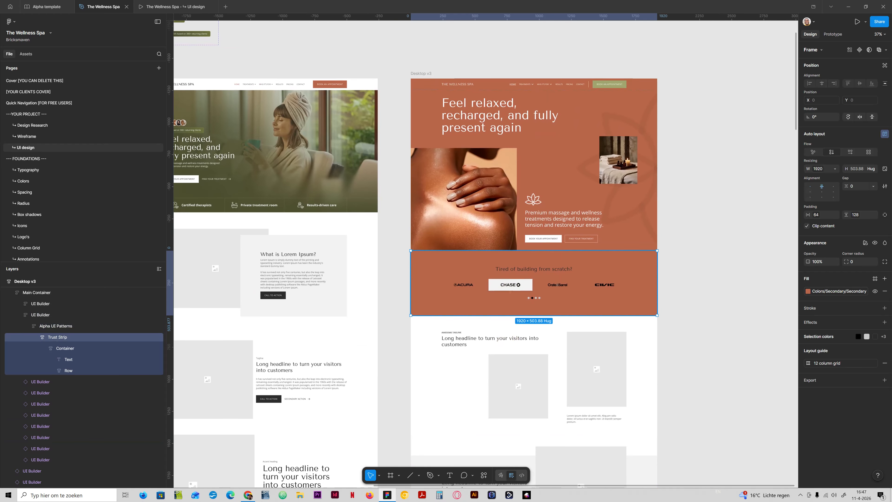
double_click(510, 293)
double_click(510, 292)
key("Delete")
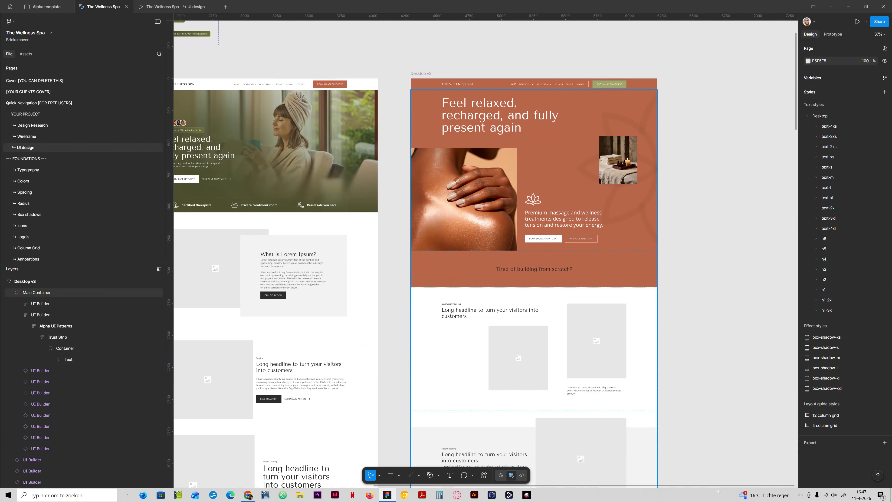
Paste the copied Intro and Container into Desktop v3's Trust Strip Container and delete the "Tired of building from scratch?" heading
left_click(59, 348)
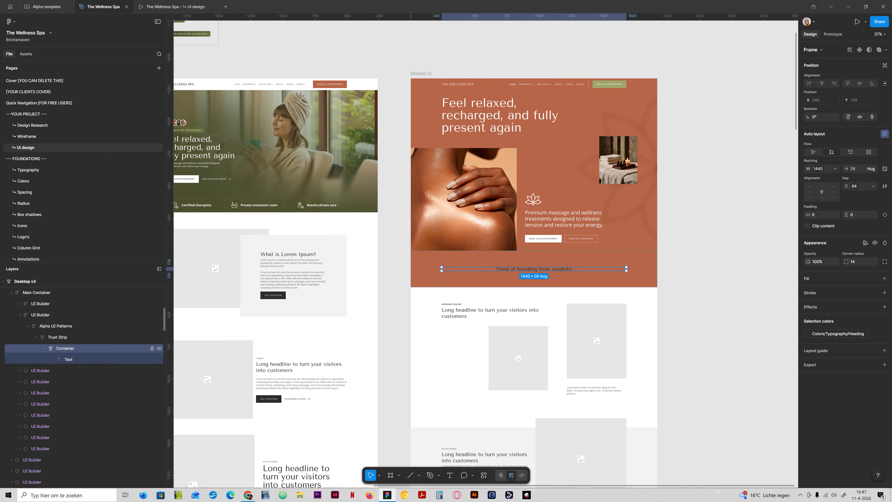
key("ctrl+v")
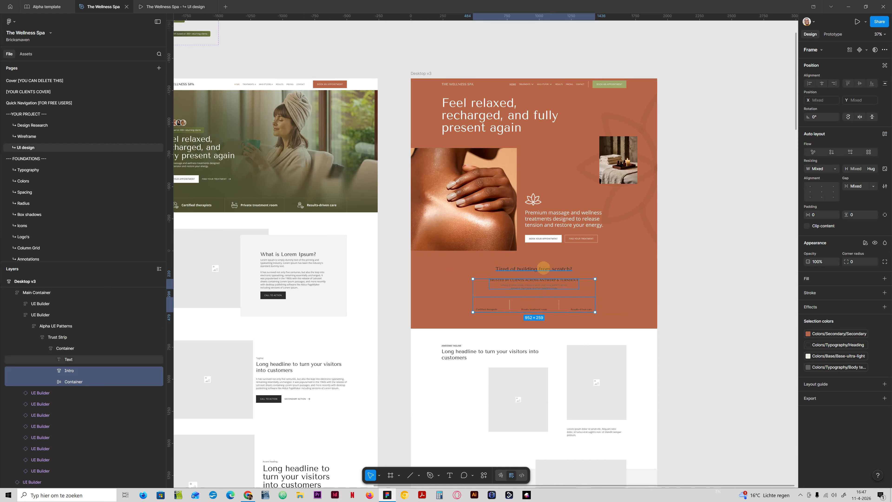
left_click(544, 268)
key("Delete")
Change the auto layout flow of the Trust Strip's outer Container in Desktop v3 to horizontal
scroll(539, 298, "up", 5)
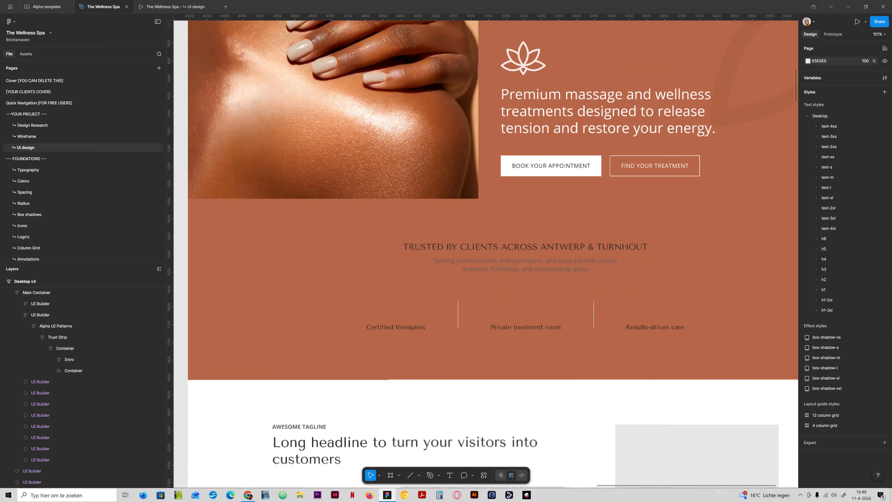
left_click(453, 284)
double_click(453, 284)
double_click(453, 284)
double_click(453, 284)
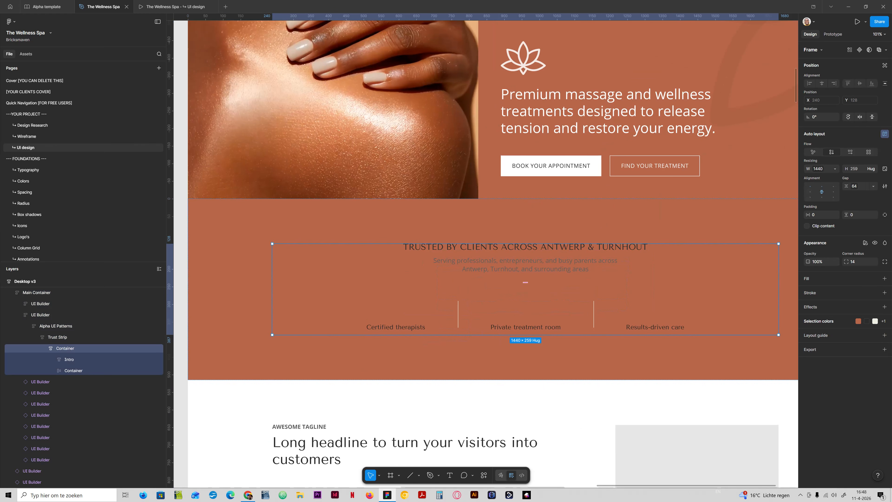
left_click(850, 151)
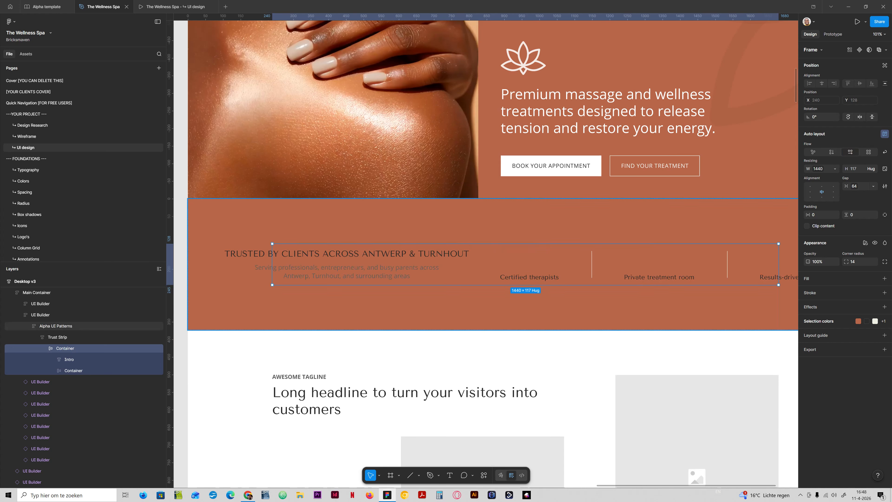
Set the width of the Intro frame and both of its text layers in Desktop v3's Trust Strip to Fill container
left_click(318, 253)
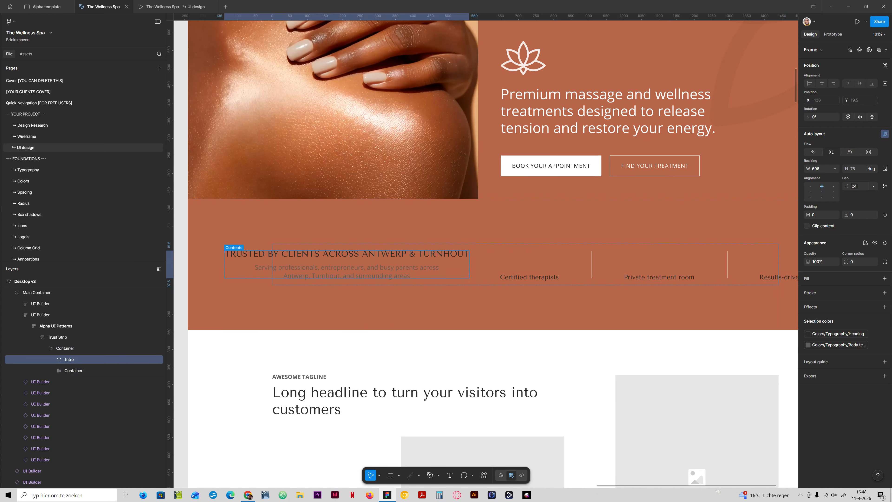
left_click(835, 169)
left_click(815, 177)
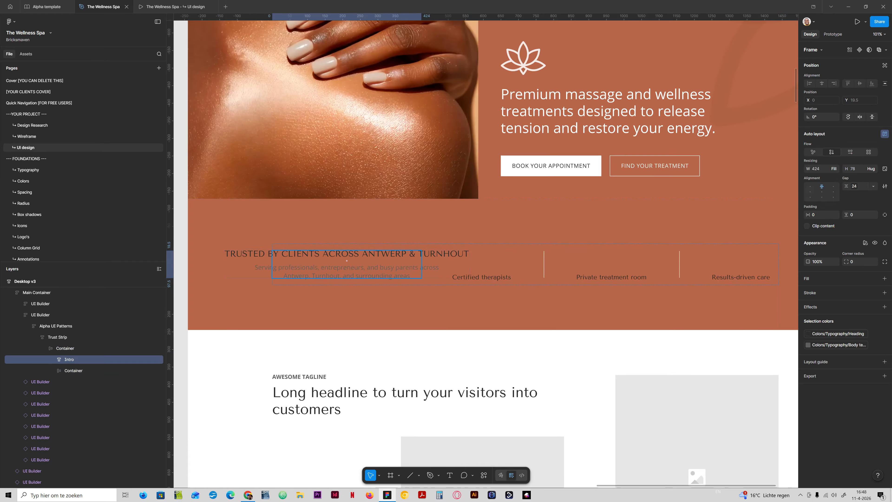
key("Return")
left_click(835, 168)
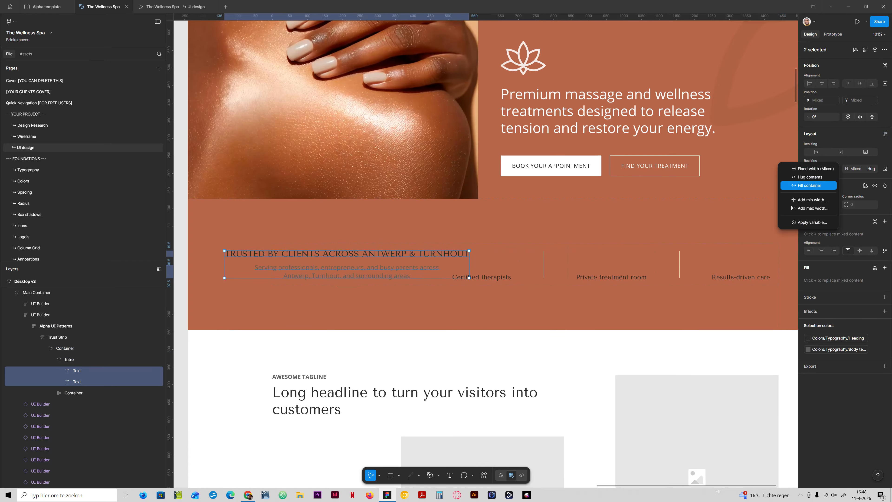
left_click(814, 177)
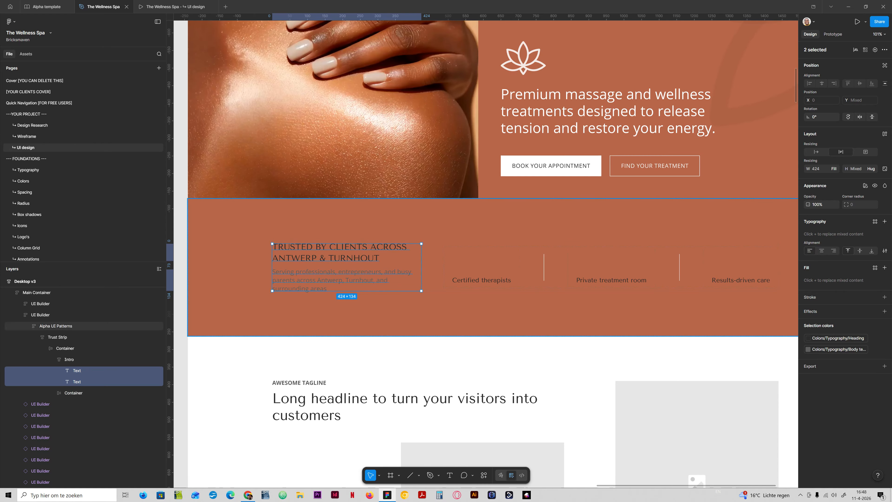
scroll(328, 254, "down", 4)
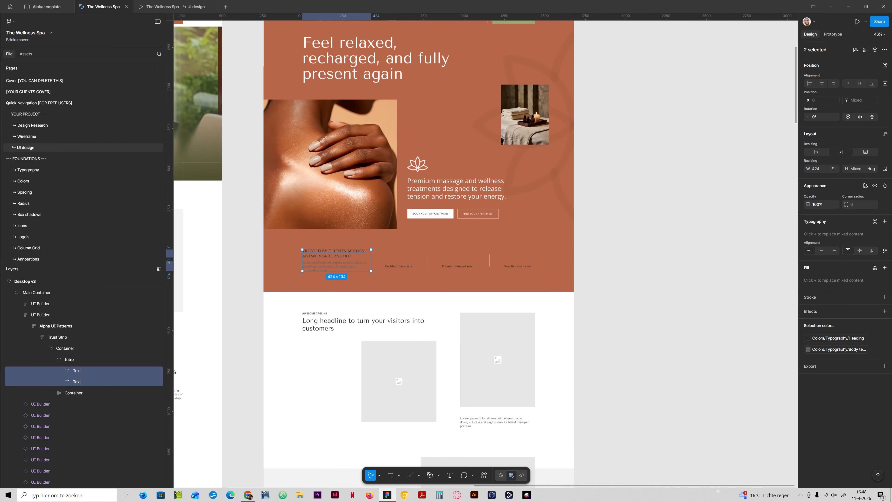
key("Escape")
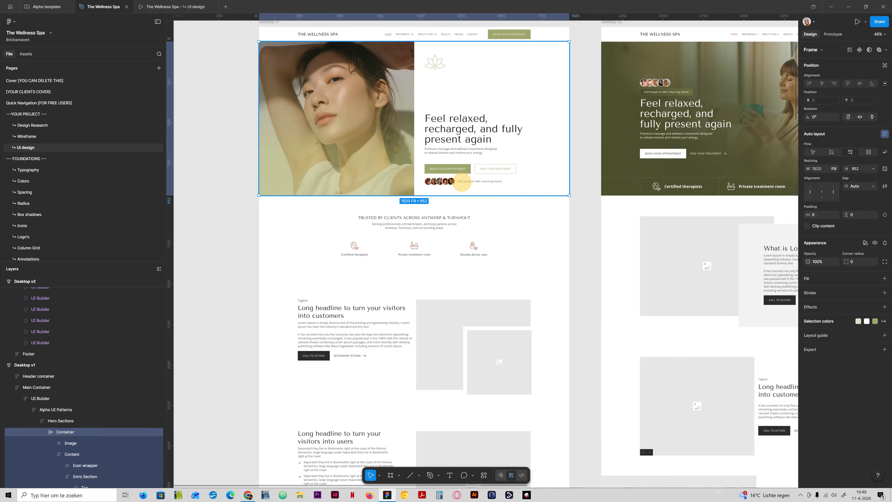
Copy the Ratings cover from the Desktop v1 hero and paste it below the Intro's body text in Desktop v3's Trust Strip
left_click(471, 175)
left_click(462, 181)
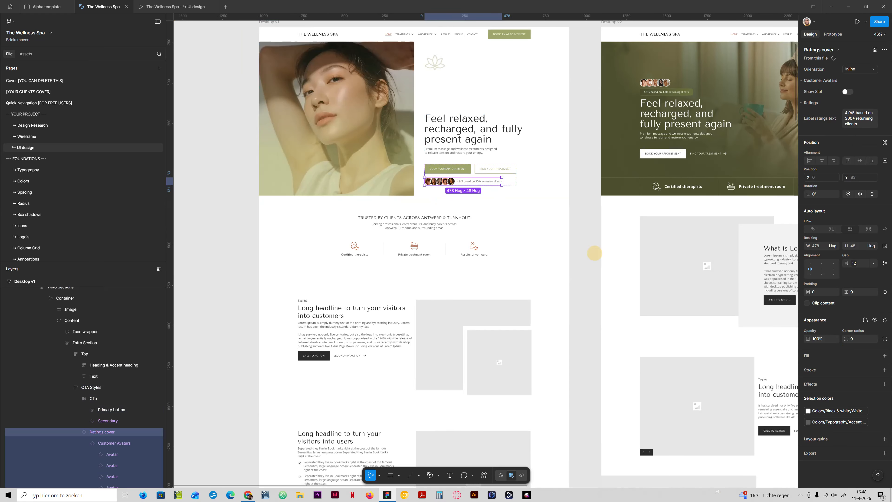
left_click(595, 253)
scroll(542, 280, "right", 10)
scroll(542, 281, "right", 5)
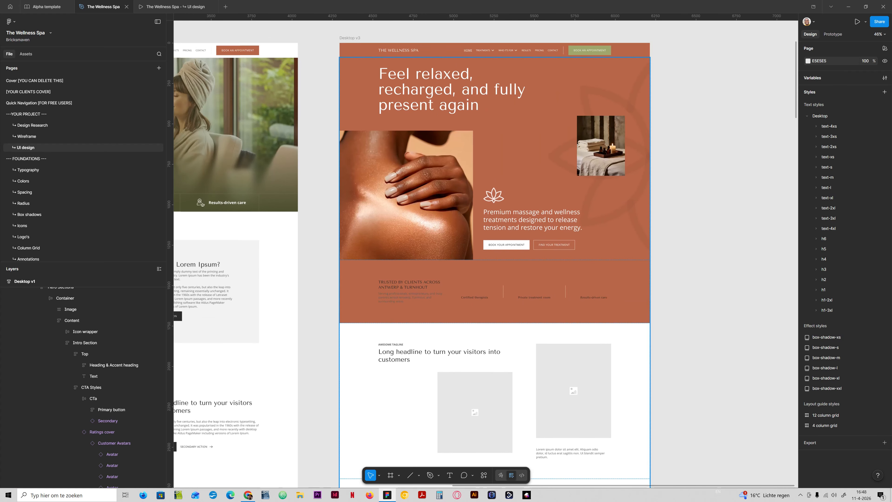
scroll(427, 292, "up", 5)
left_click(403, 299)
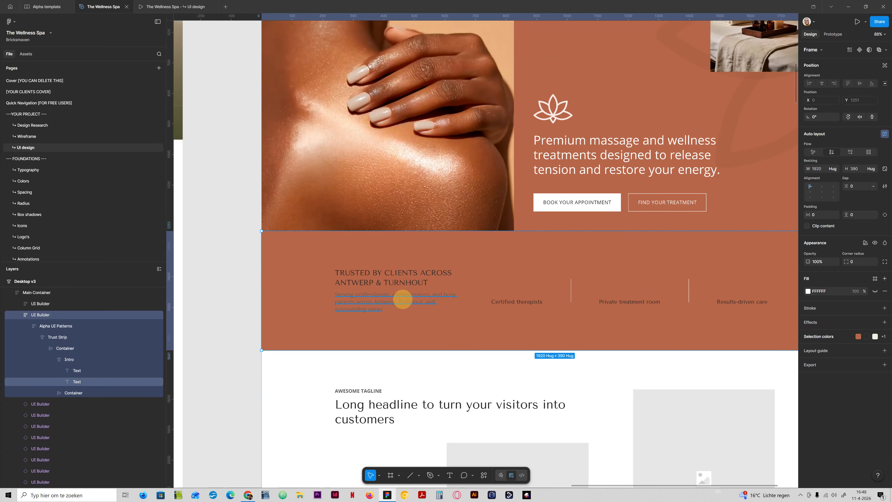
left_click(403, 299)
key("ctrl+v")
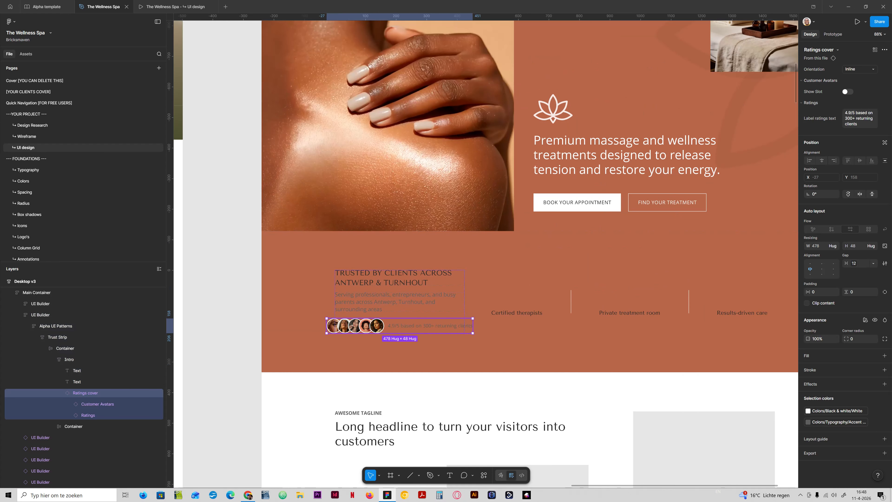
Set the trust-item Container's width to Fill container and align the Intro frame's content to the top left
left_click(68, 359)
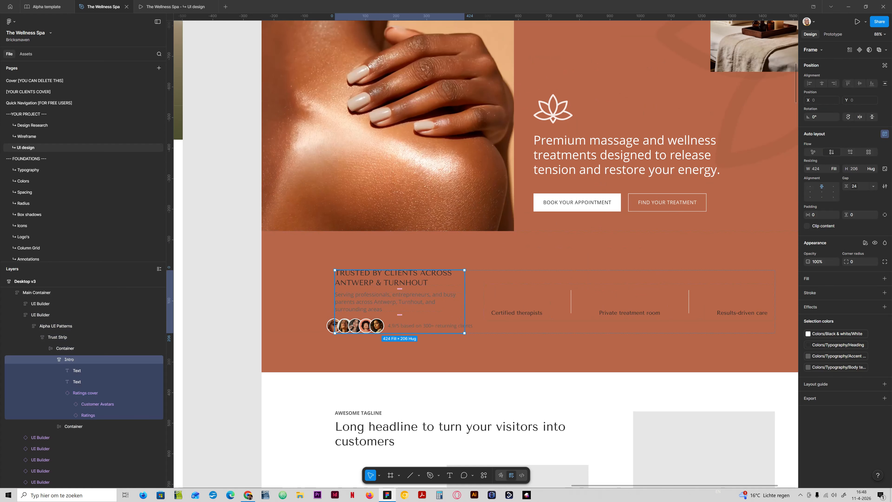
left_click(535, 308)
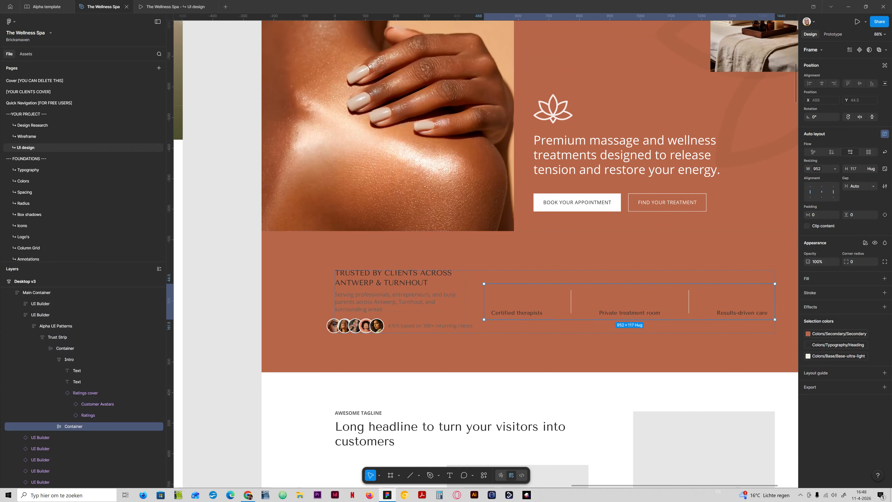
left_click(835, 168)
left_click(820, 186)
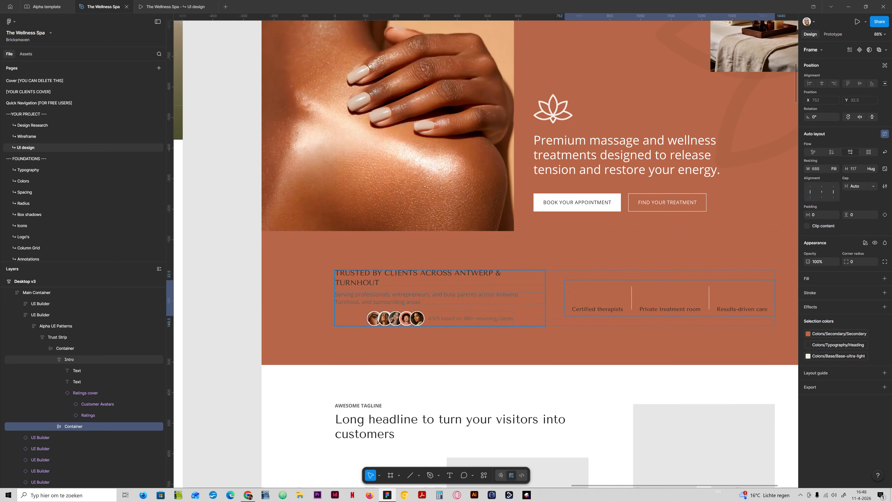
left_click(70, 359)
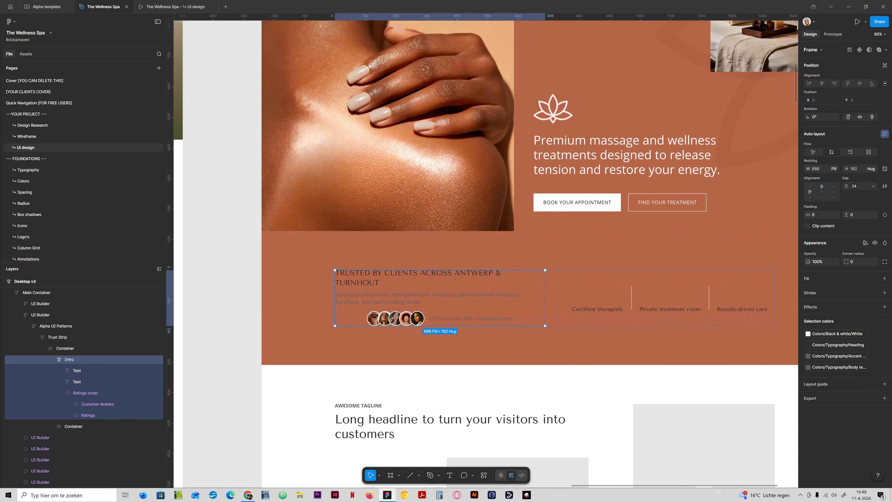
left_click(811, 187)
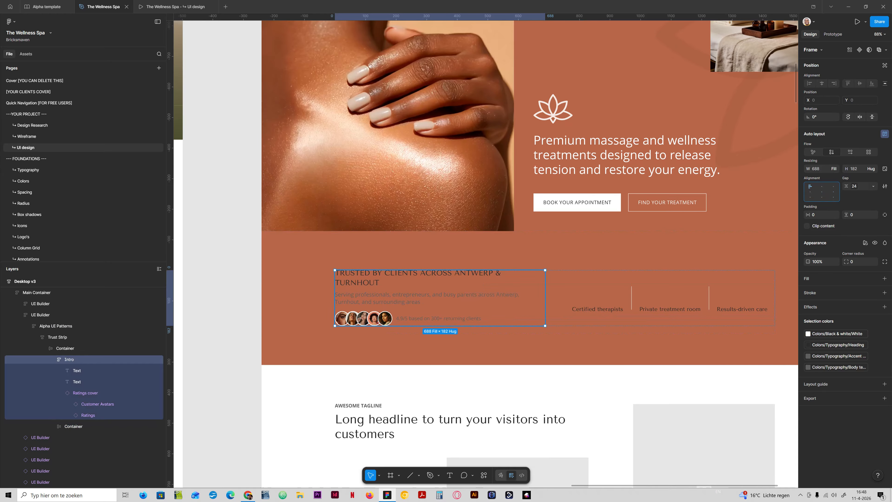
Set the fill of the Intro's body text in Desktop v3's Trust Strip to Body text white
left_click(411, 302)
left_click(844, 280)
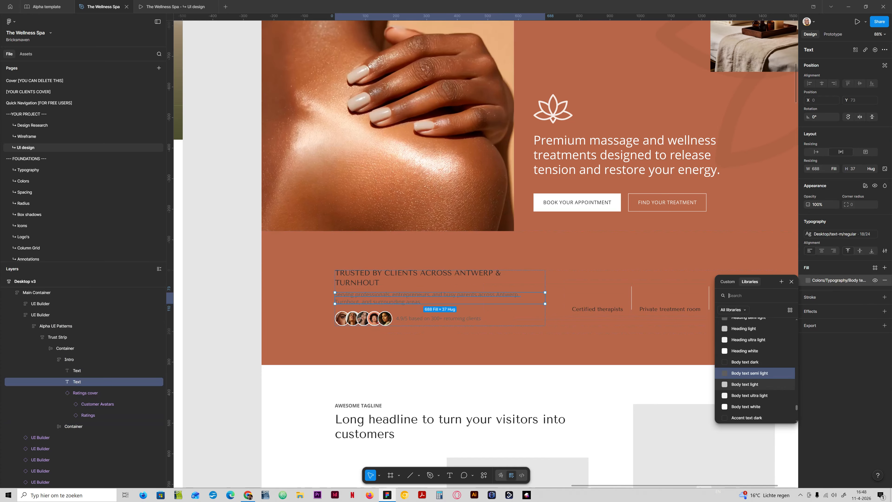
left_click(744, 384)
left_click(824, 280)
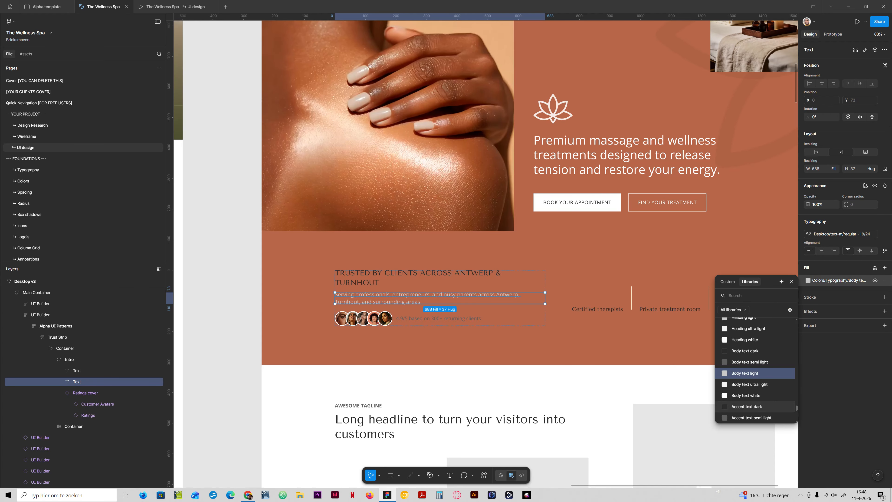
left_click(745, 397)
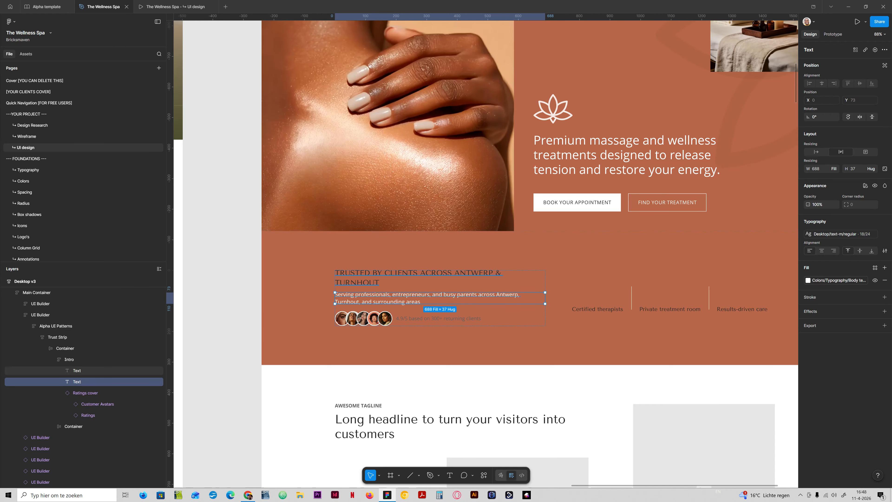
Set the Intro heading in Desktop v3's Trust Strip to the Heading white fill and the Desktop/h2/bold text style
left_click(355, 280)
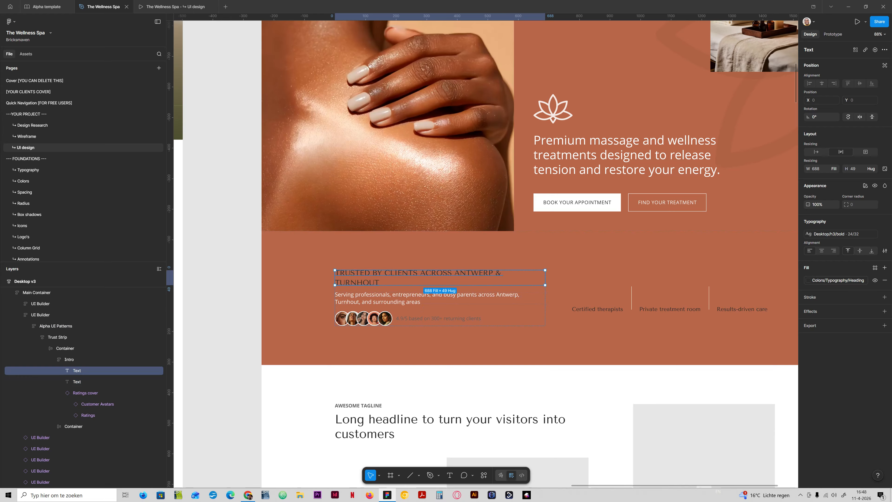
left_click(840, 280)
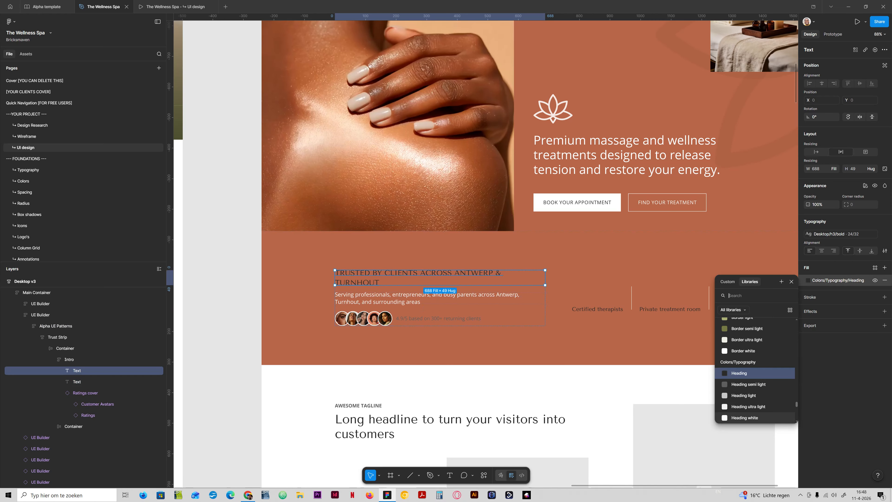
left_click(755, 417)
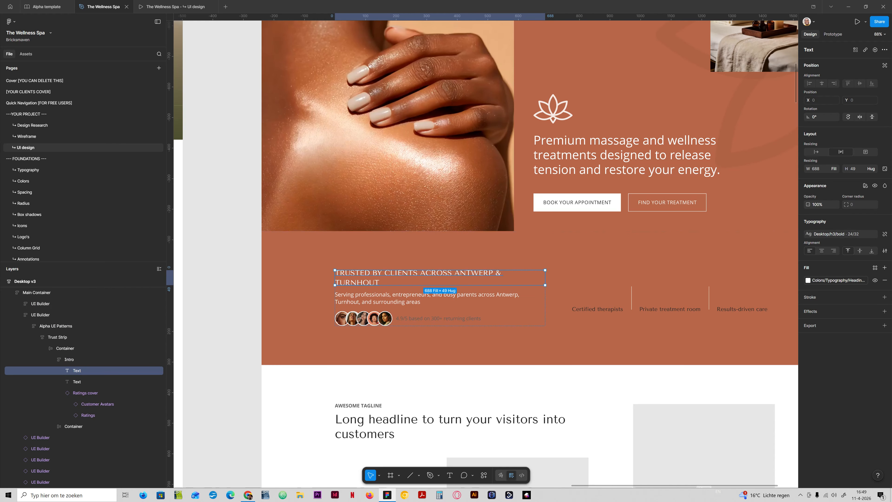
left_click(840, 234)
left_click(765, 340)
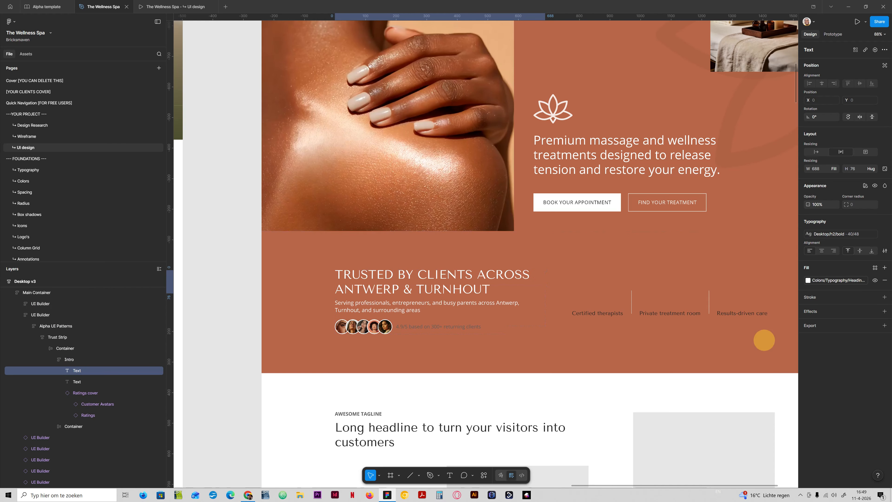
Set the fill of the ratings text beside the customer avatars to Accent text white
double_click(418, 326)
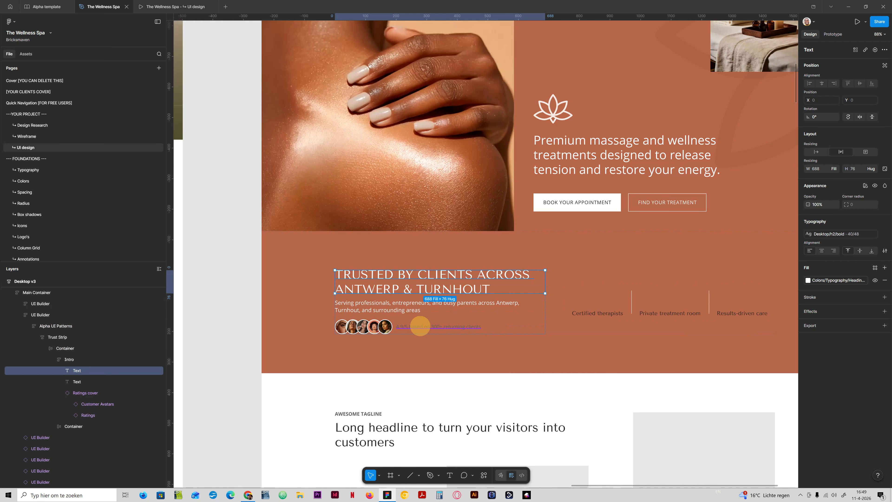
left_click(838, 303)
scroll(755, 437, "down", 2)
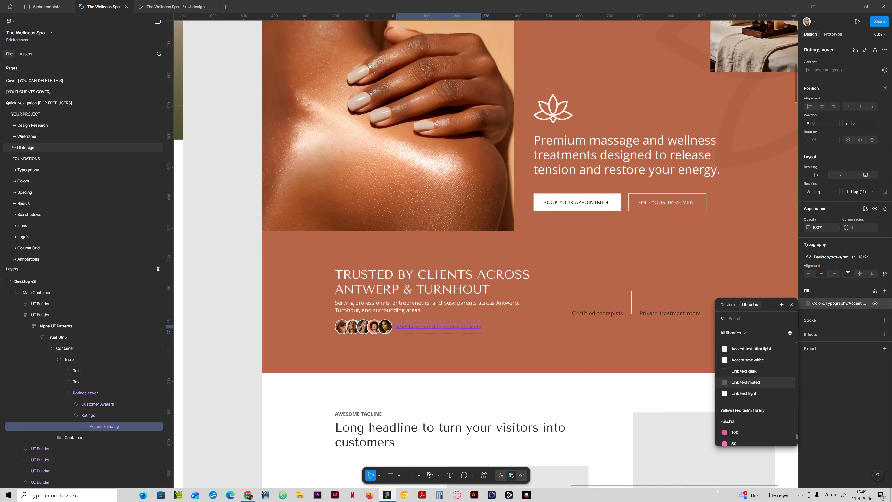
left_click(747, 360)
left_click(427, 342)
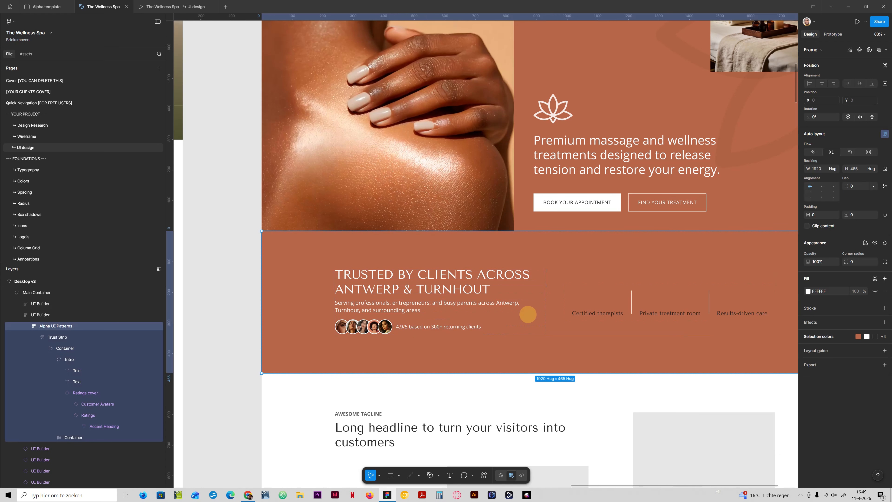
Set the fill of the Certified therapists, Private treatment room and Results-driven care labels to Heading white
left_click_drag(528, 314, 385, 352)
double_click(474, 343)
double_click(474, 342)
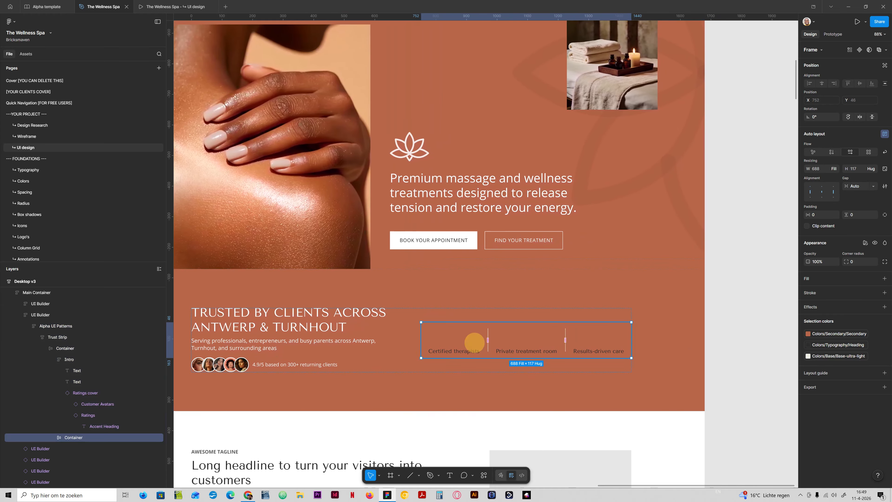
double_click(453, 335)
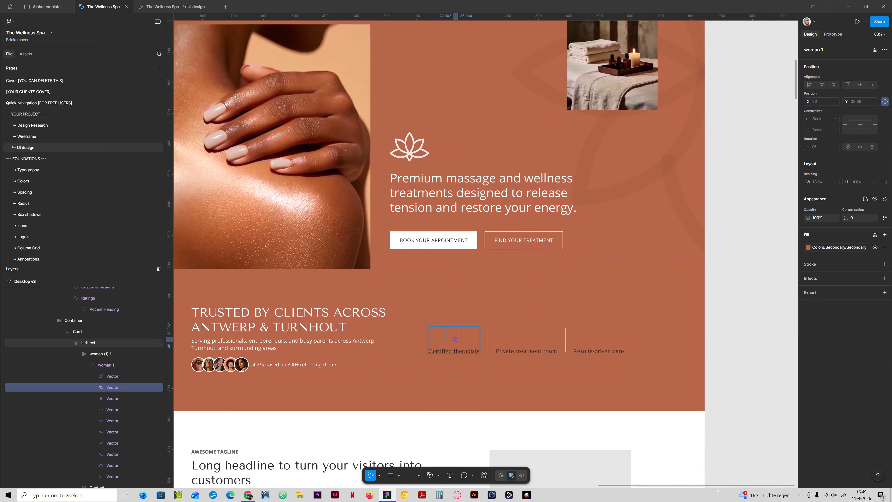
left_click(534, 351, "shift")
left_click(601, 350, "shift")
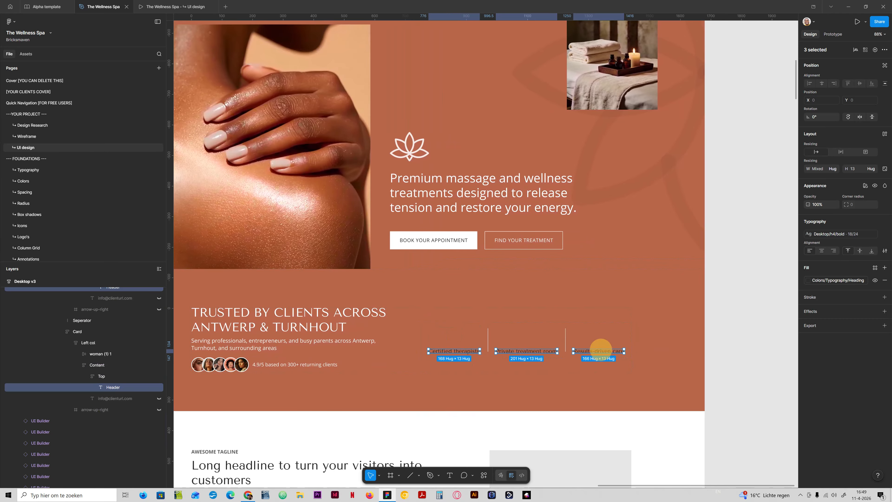
left_click(808, 281)
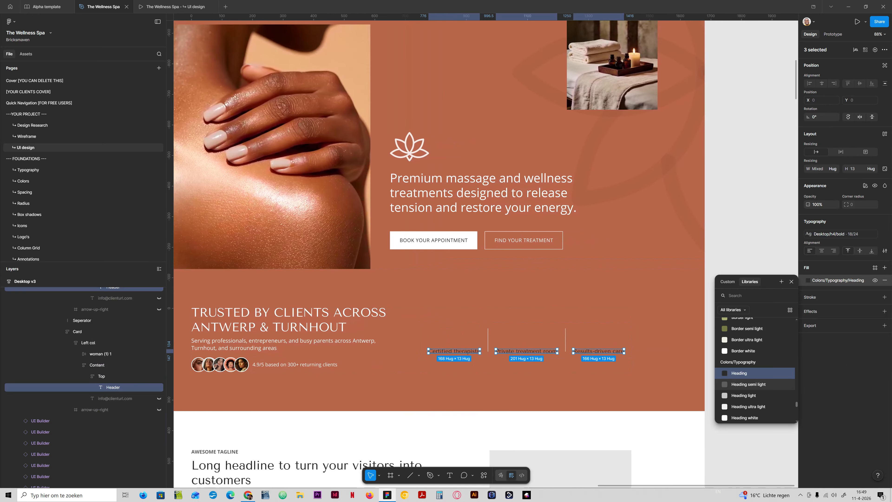
left_click(761, 417)
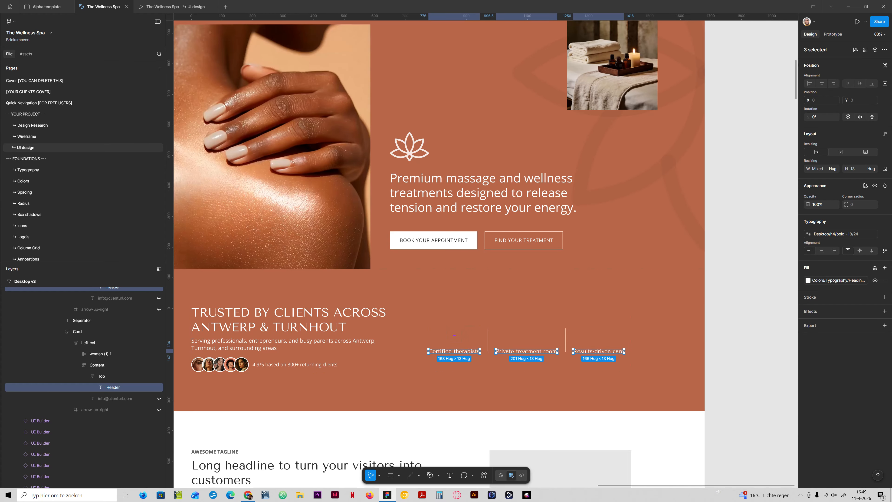
Select the icon components of all three trust-item cards together: woman 1, bathtub 1 and woman (1) 1
left_click(453, 334)
scroll(106, 384, "up", 3)
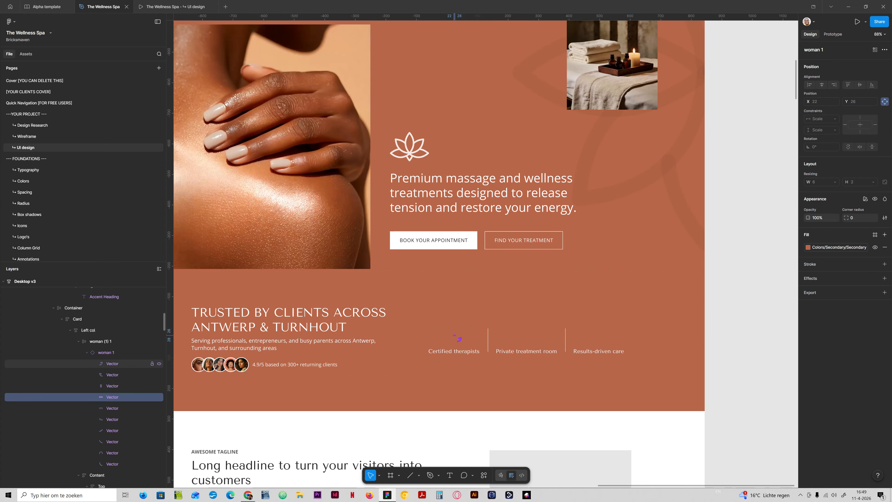
left_click(87, 353)
left_click(105, 352)
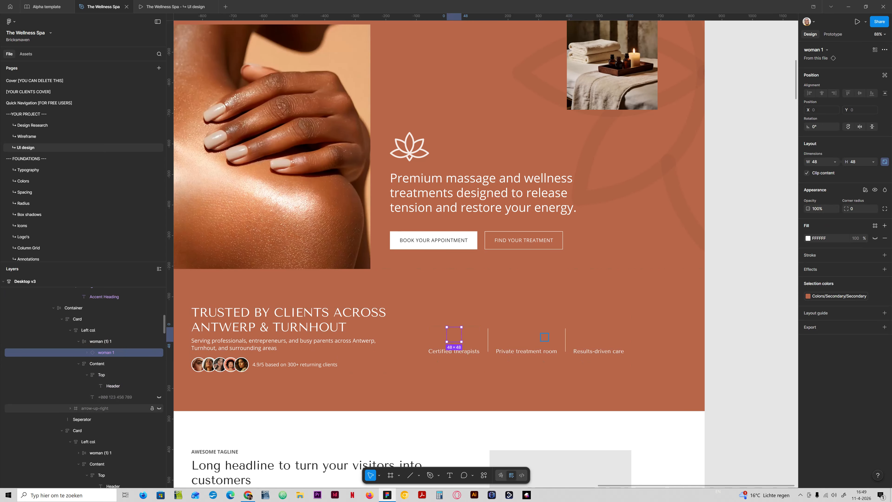
scroll(486, 253, "up", 7)
scroll(485, 254, "down", 6)
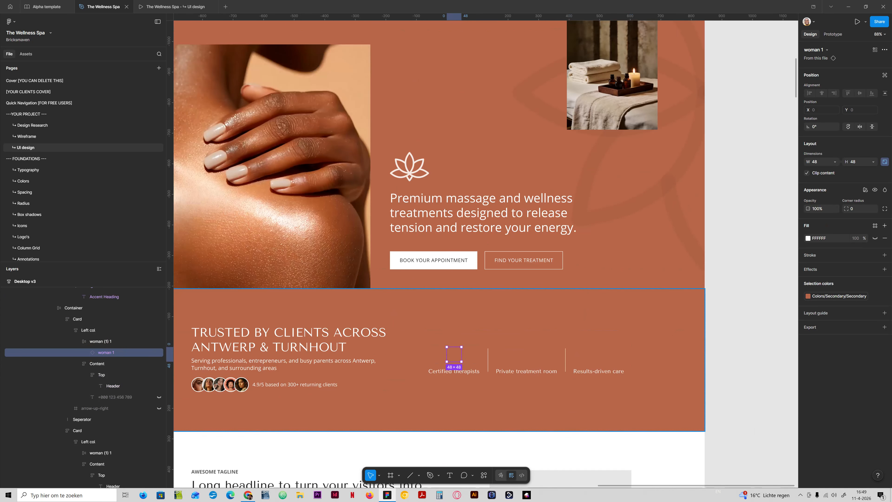
scroll(105, 352, "down", 4)
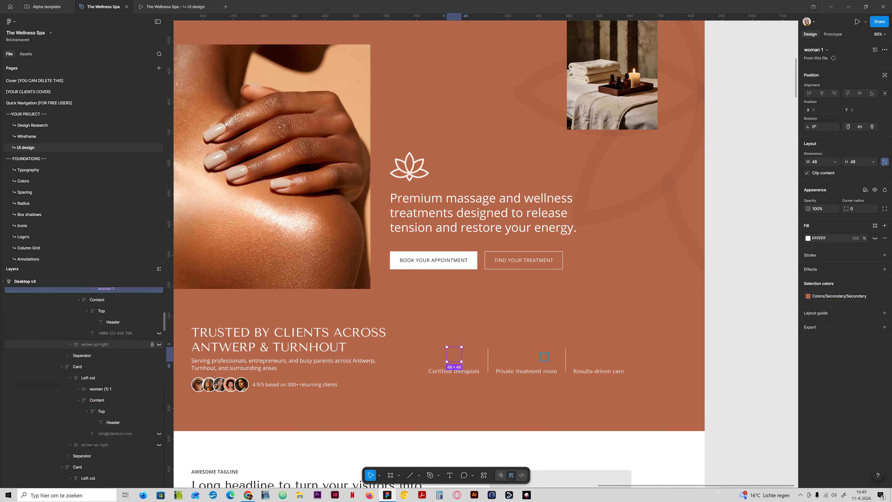
left_click(78, 383)
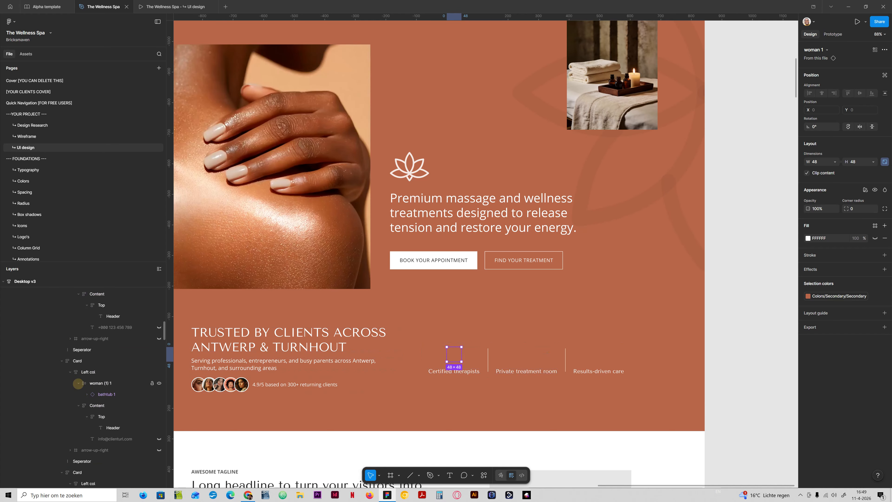
left_click(78, 383)
left_click(79, 383)
left_click(109, 393, "ctrl")
scroll(109, 393, "down", 5)
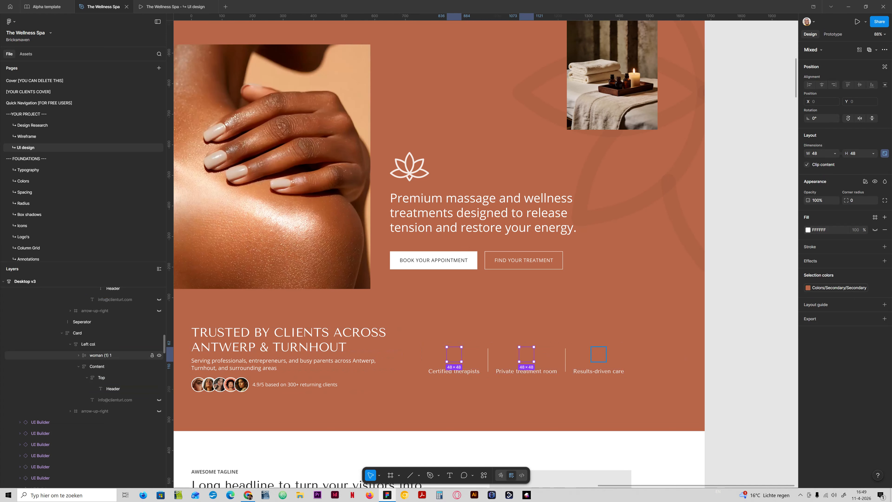
left_click(79, 355)
left_click(106, 366, "ctrl")
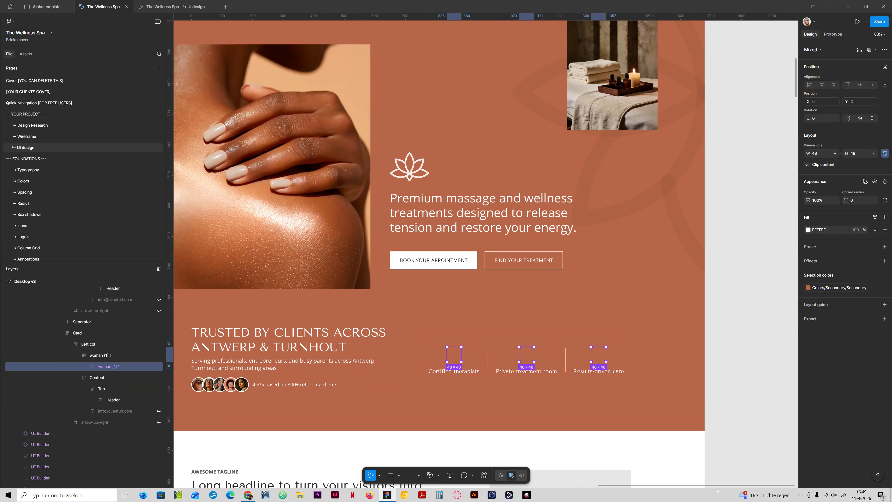
Try Secondary-light, Primary and Primary-light as the color of the three trust-item icons
scroll(440, 246, "up", 1)
left_click(840, 287)
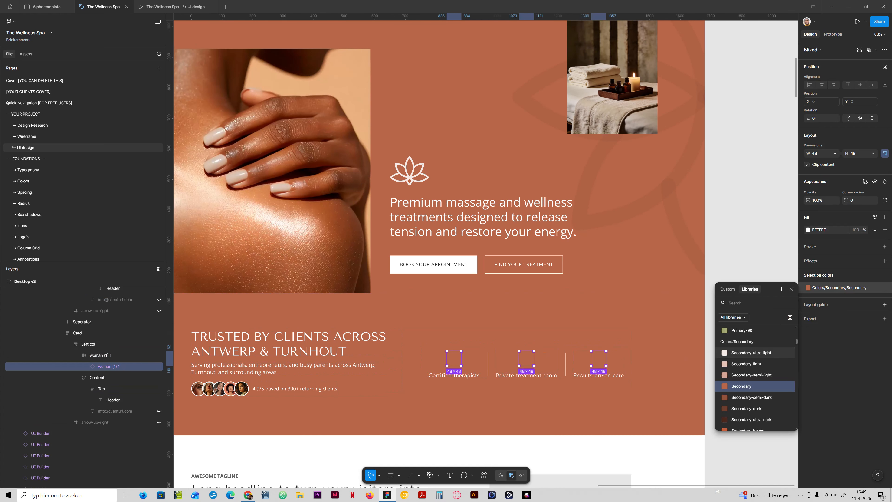
left_click(743, 364)
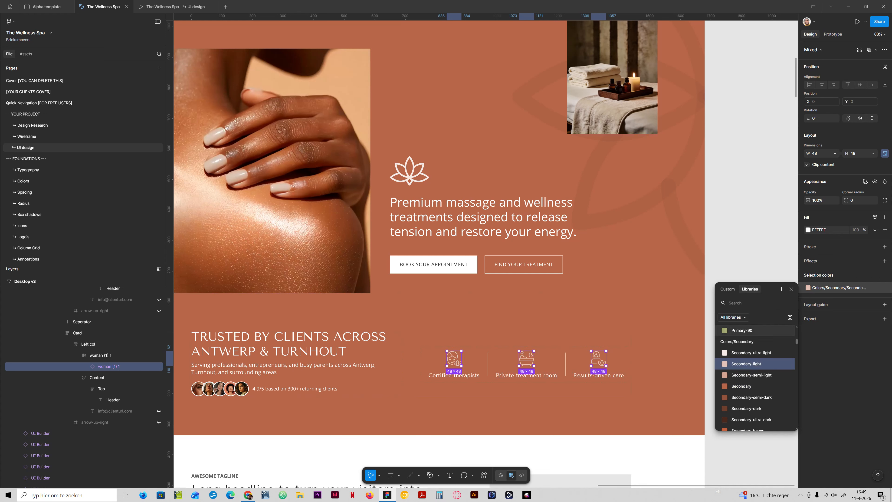
scroll(755, 386, "up", 5)
scroll(755, 406, "up", 1)
left_click(735, 359)
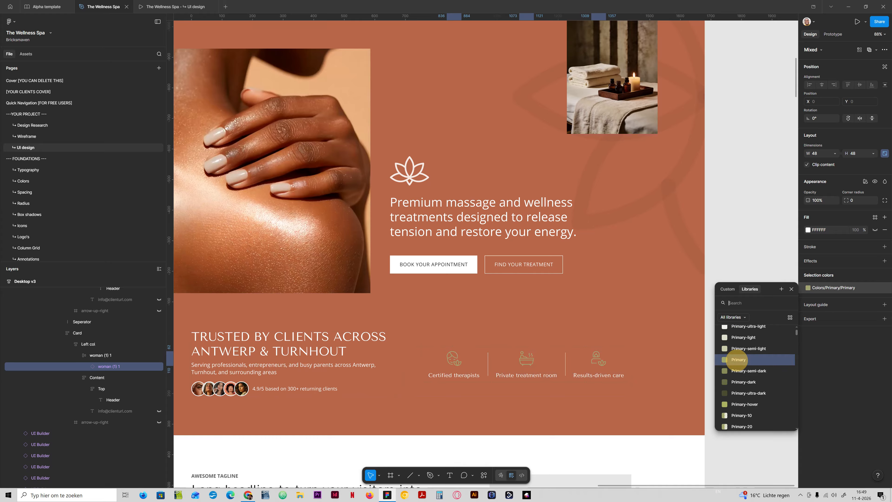
left_click(744, 338)
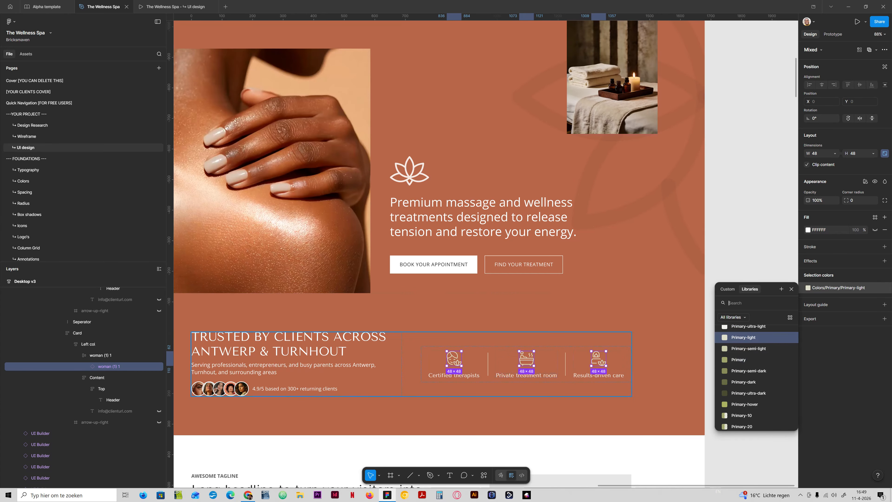
Recolor the three trust-item icons to Secondary-dark and resize them to 96 × 96
scroll(439, 254, "up", 7)
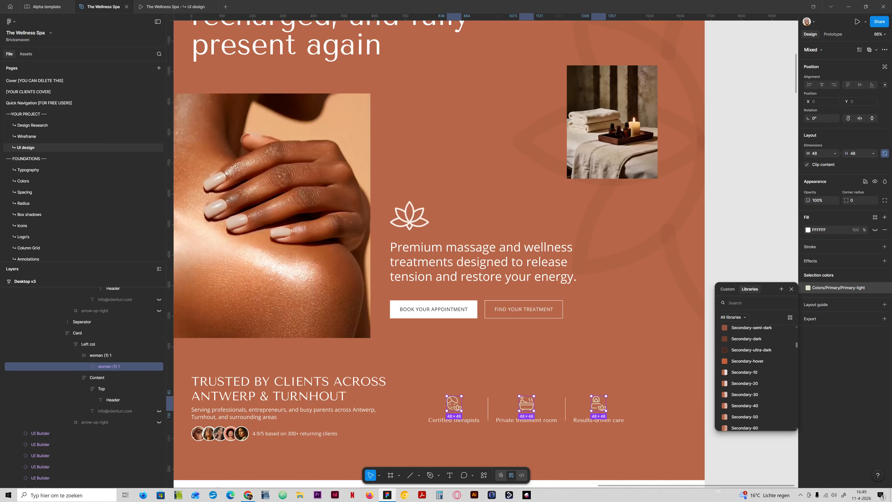
left_click(741, 339)
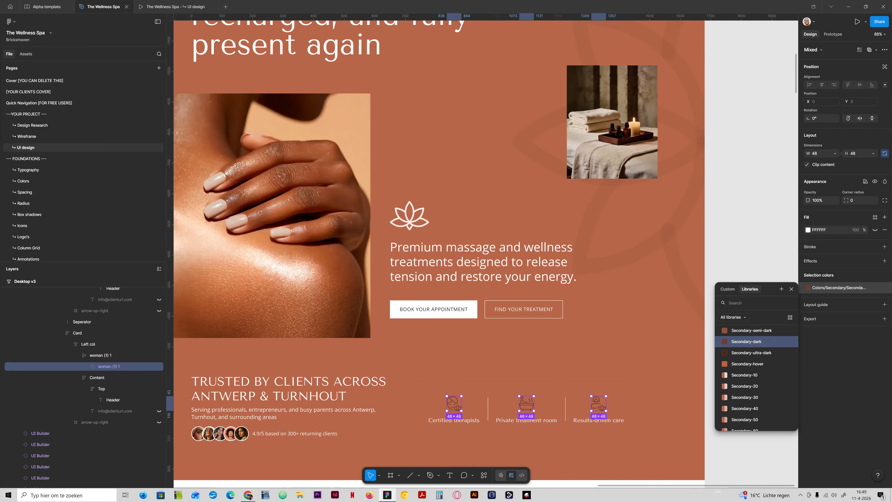
left_click(867, 153)
type("96")
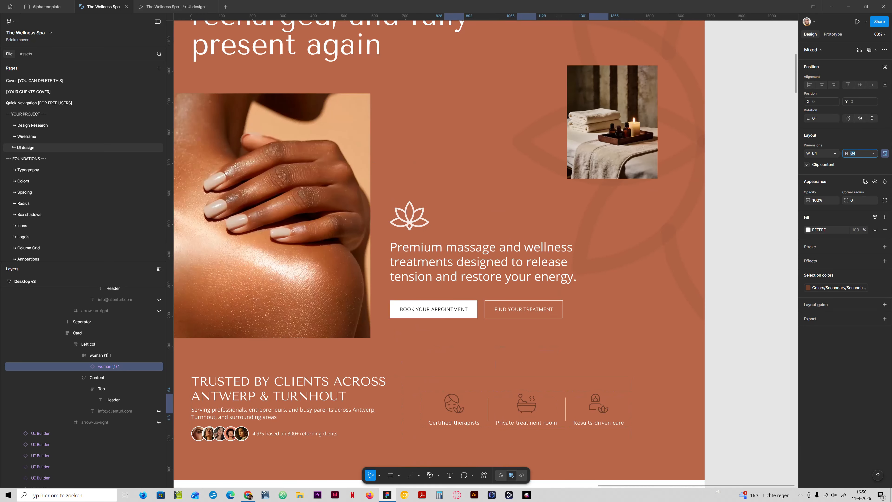
key("Return")
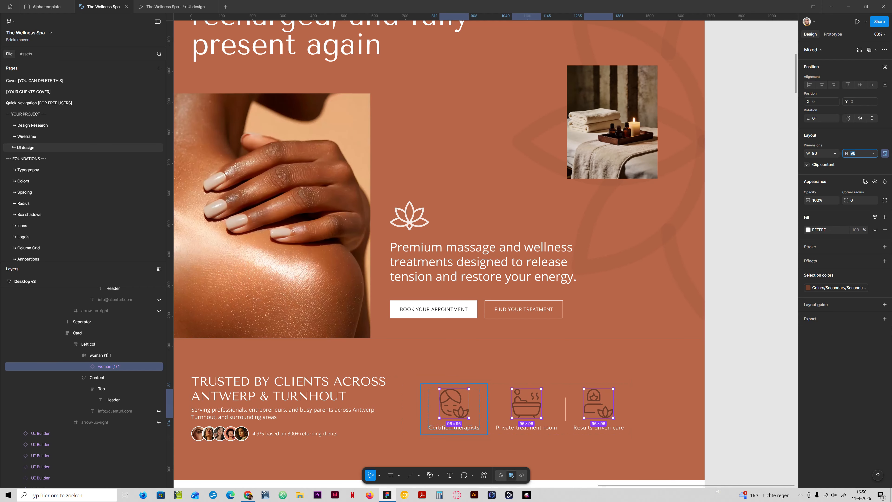
Set the gap of the Trust Strip's main Container to 24
left_click(409, 407)
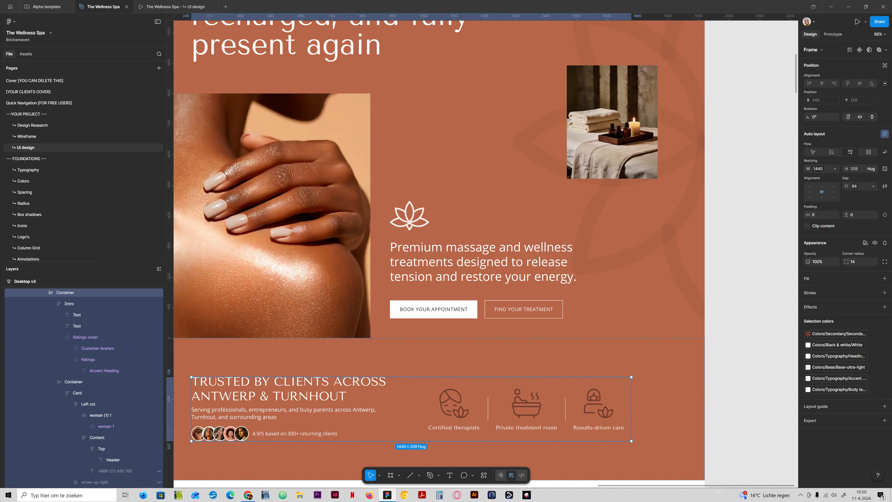
left_click(855, 186)
left_click(841, 235)
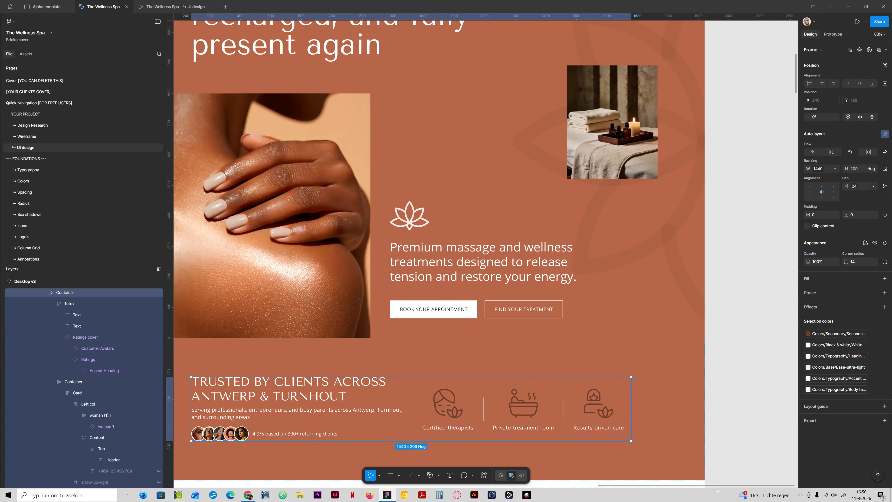
Apply the content-width-5col variable to the width of the Trust Strip's Intro frame
left_click(361, 401)
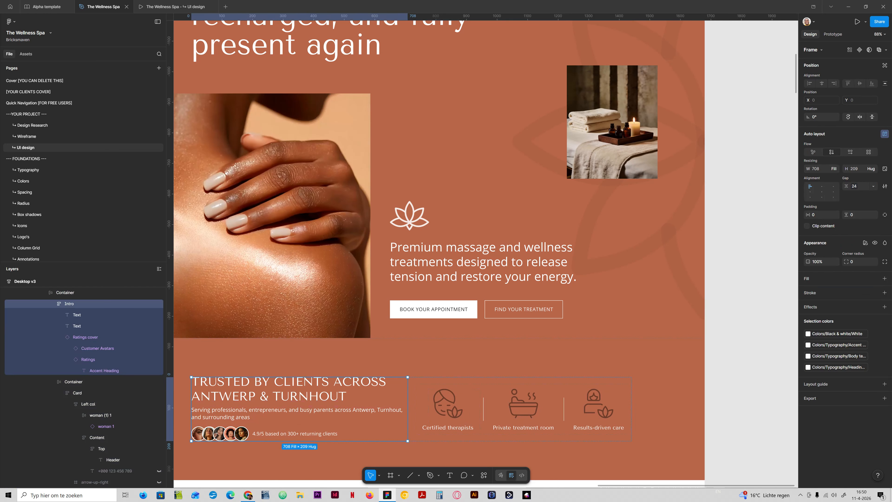
left_click(834, 169)
left_click(820, 205)
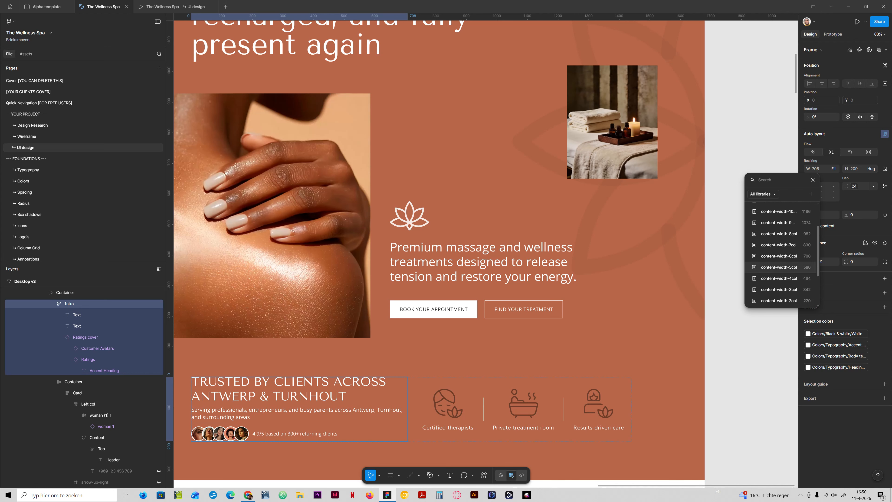
left_click(794, 272)
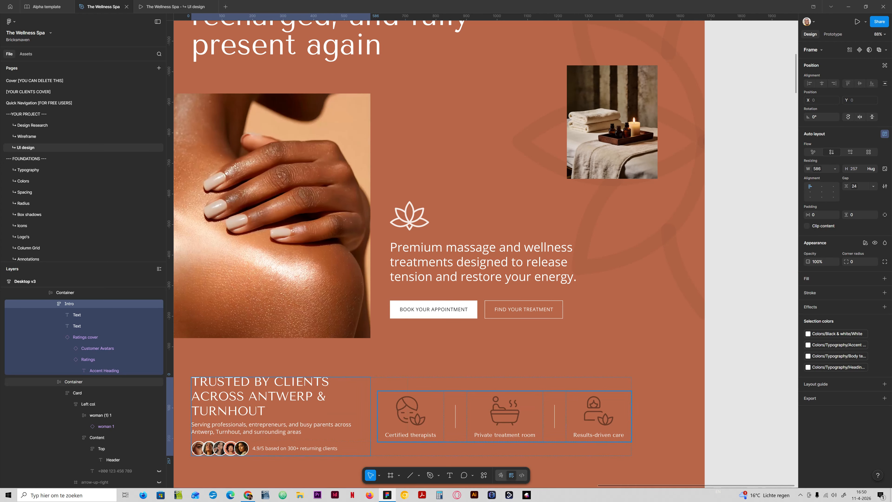
left_click(374, 417)
scroll(374, 417, "down", 2)
scroll(374, 417, "left", 2)
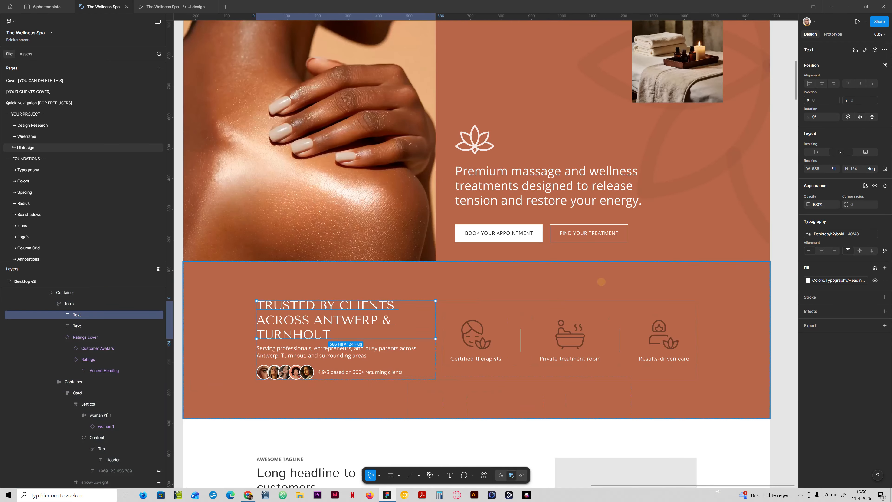
Check the Desktop v3 hero and Trust Strip in the prototype preview
left_click(208, 7)
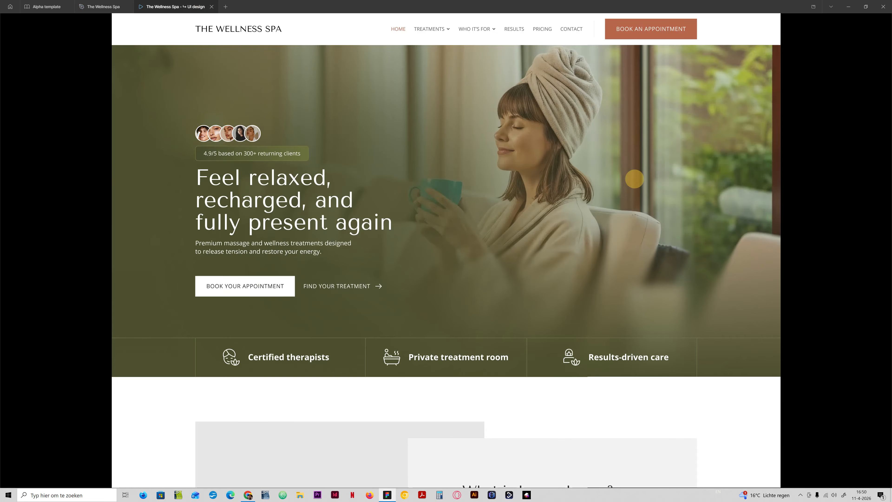
left_click(634, 179)
scroll(634, 179, "down", 5)
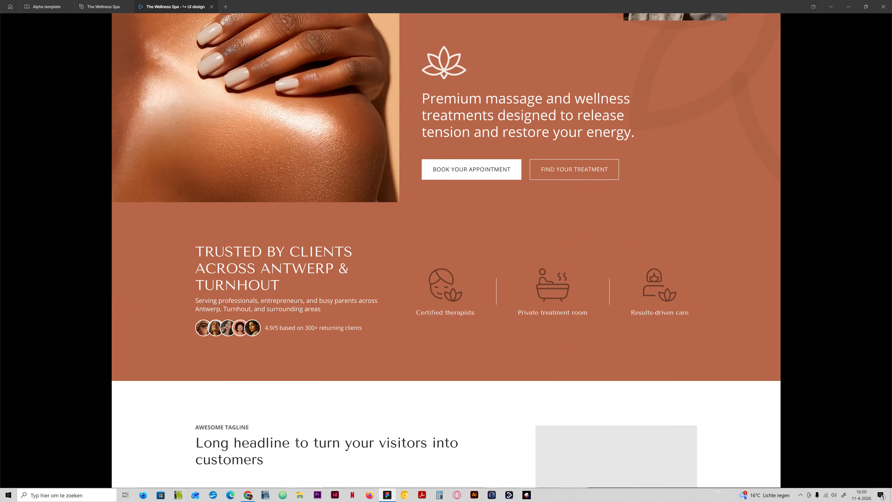
Review how the Trust Strip sits beneath the hero in the prototype preview, then return to the design file
scroll(447, 250, "up", 3)
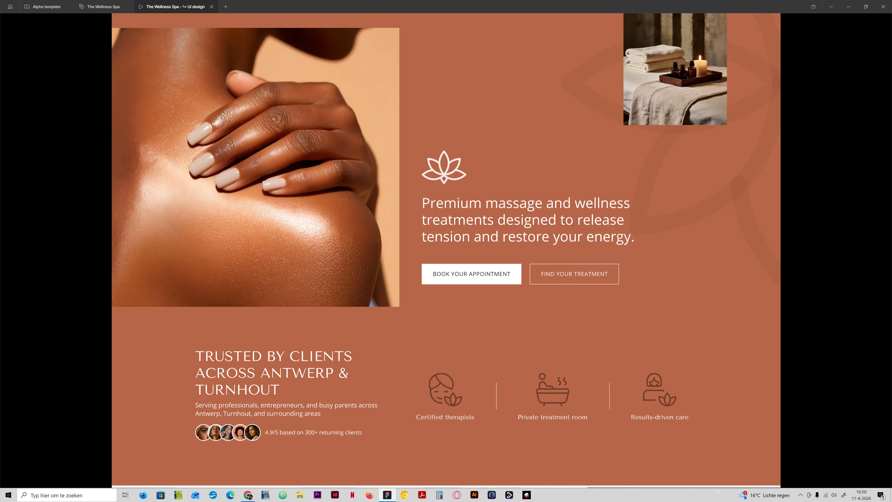
scroll(447, 251, "down", 1)
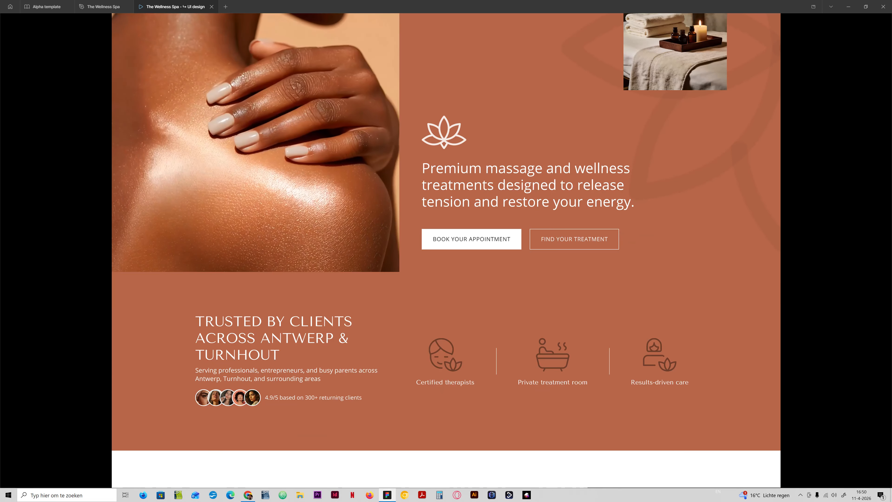
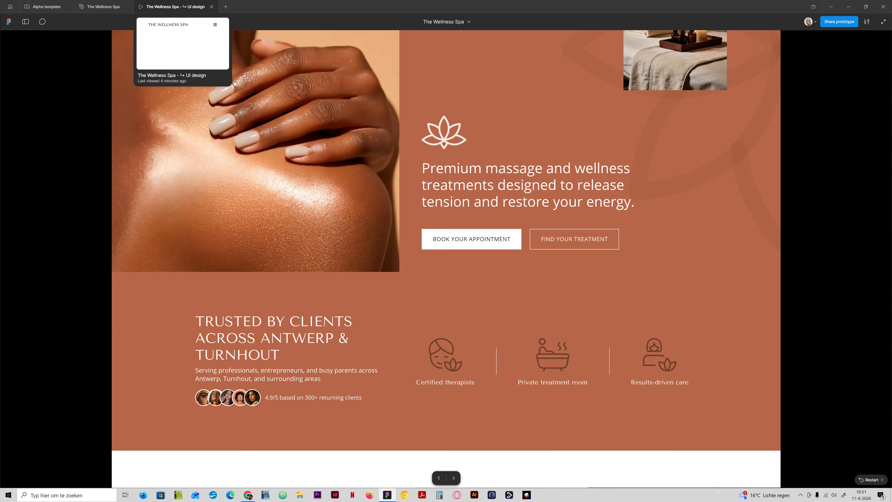
left_click(102, 7)
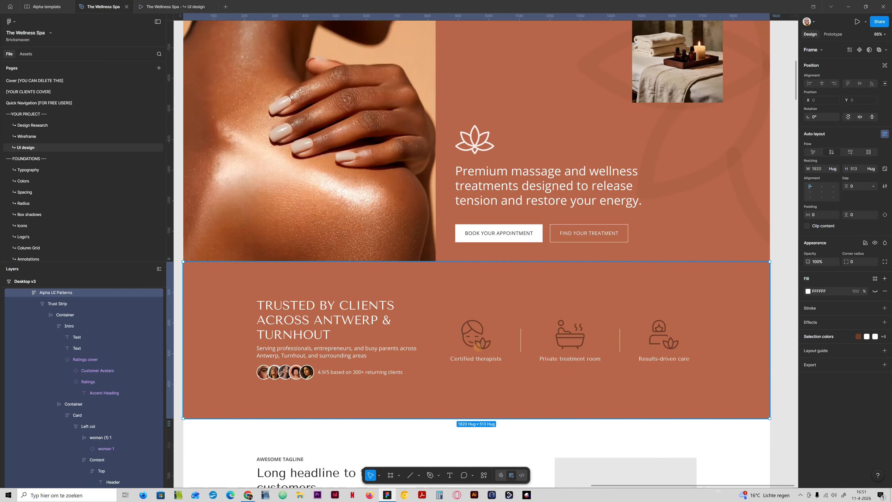
Try Secondary-ultra-light, Secondary-semi-light and Secondary-semi-dark as background fills on the Trust Strip's three item cards
double_click(478, 347)
double_click(476, 347)
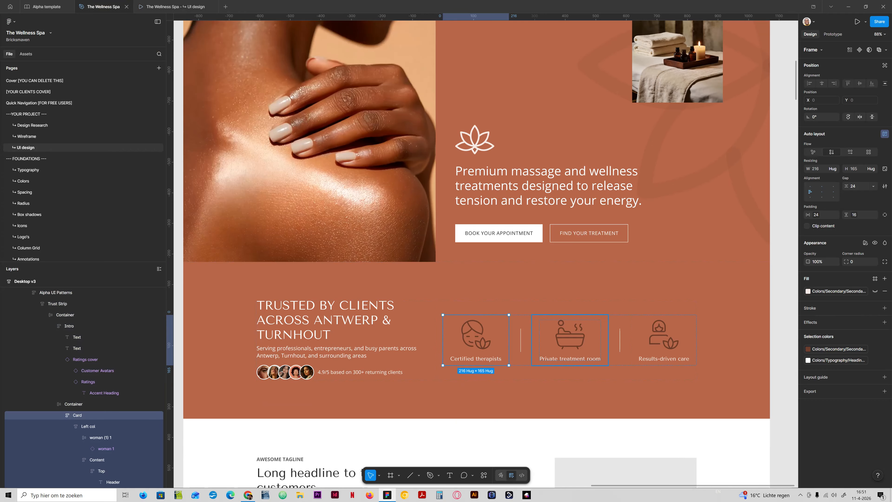
left_click(534, 335, "shift")
left_click(637, 329, "shift")
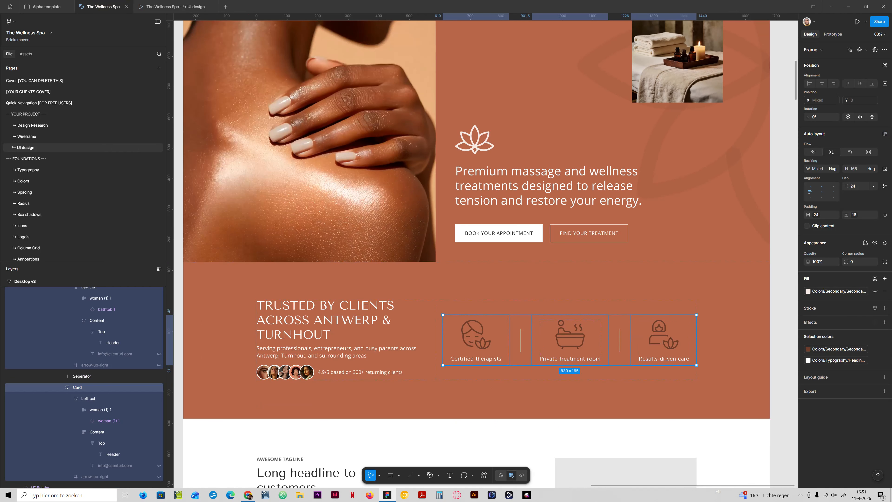
left_click(836, 291)
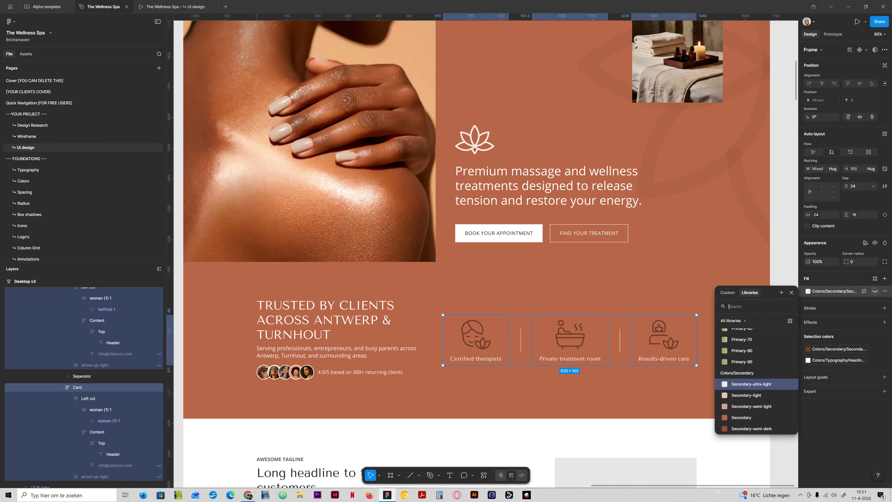
left_click(751, 384)
scroll(755, 383, "up", 1)
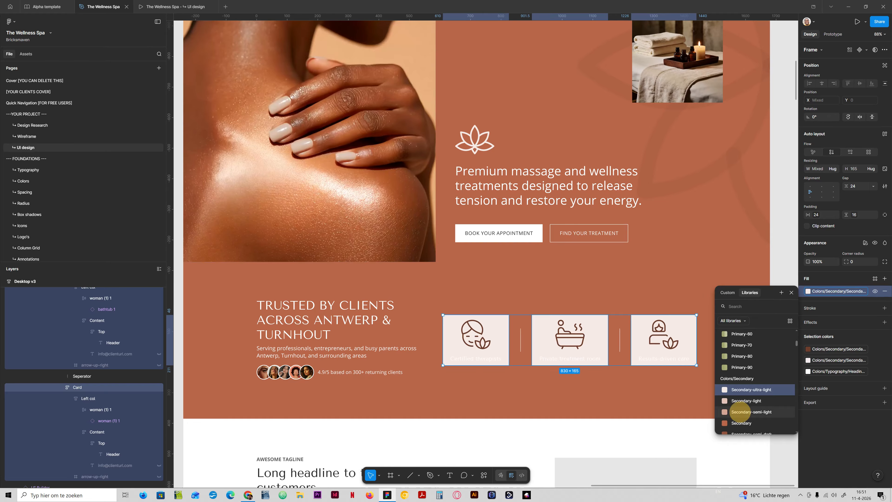
left_click(738, 412)
left_click(807, 291)
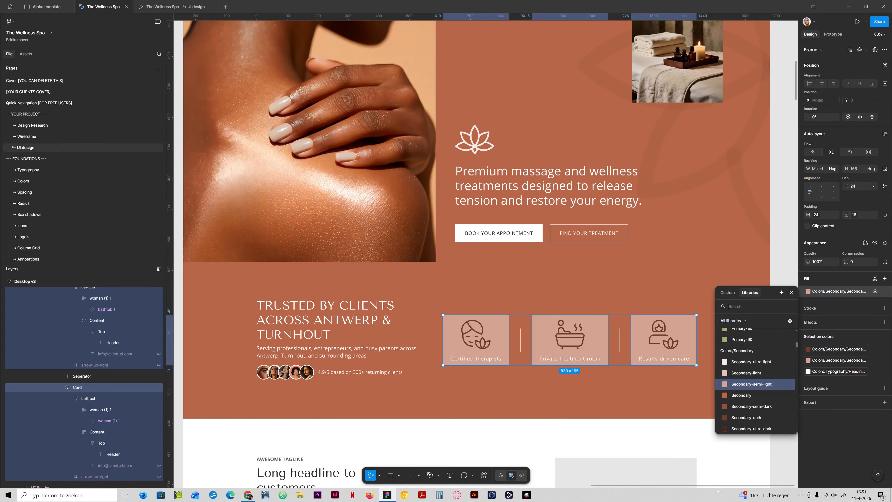
left_click(752, 404)
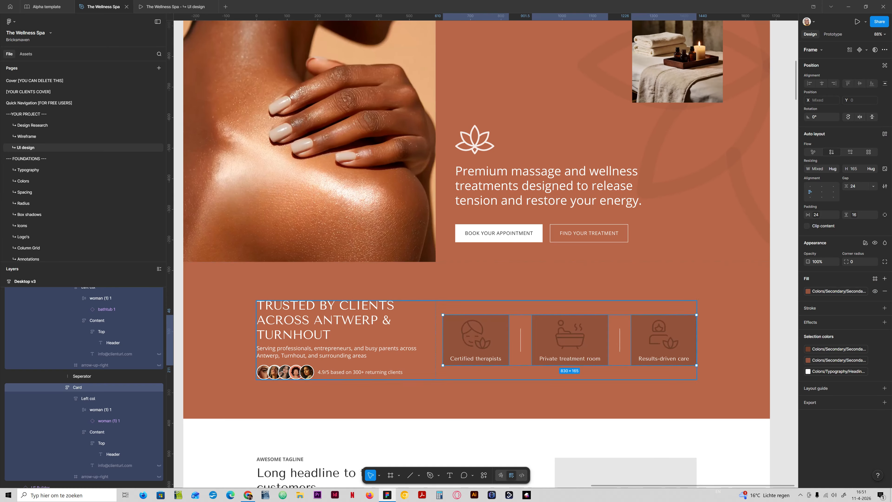
Try Secondary-light as the color of the three trust-item icons
left_click(105, 421)
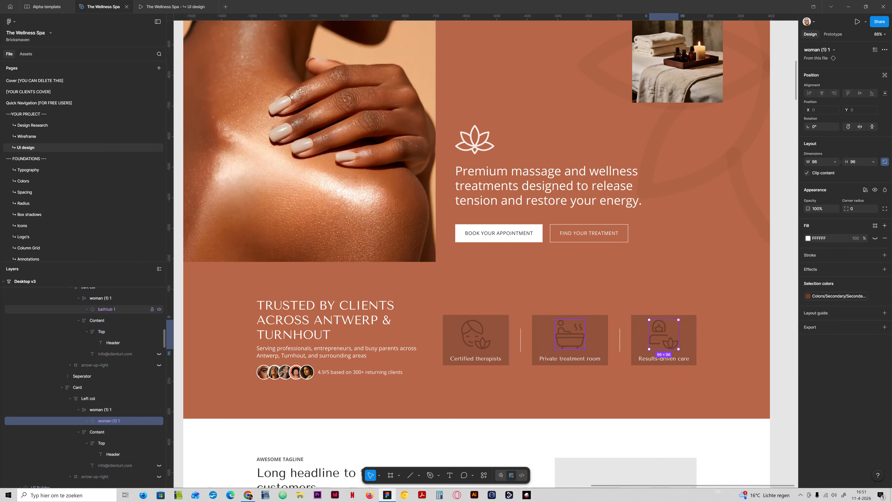
left_click(111, 307, "ctrl")
scroll(116, 387, "up", 4)
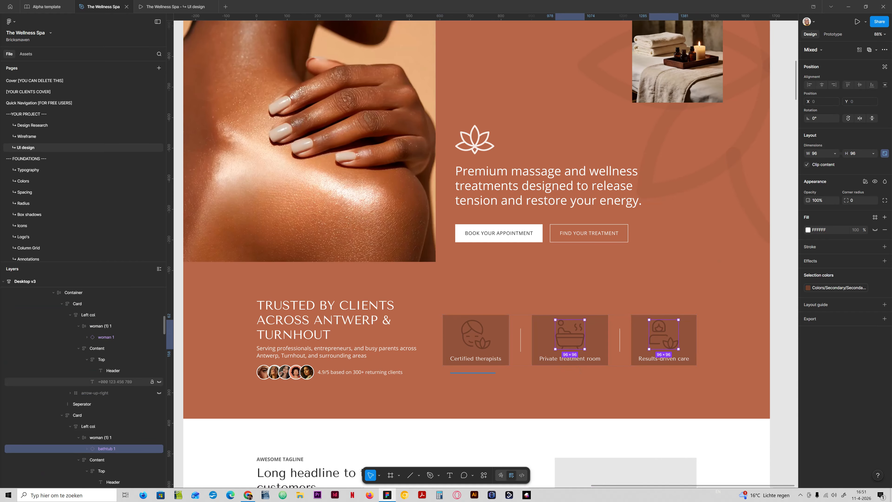
left_click(105, 337, "shift")
left_click(839, 287)
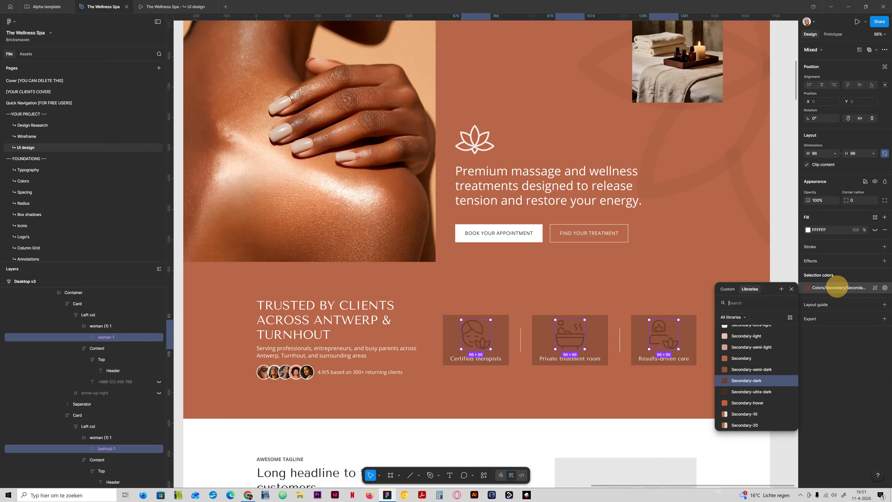
left_click(749, 333)
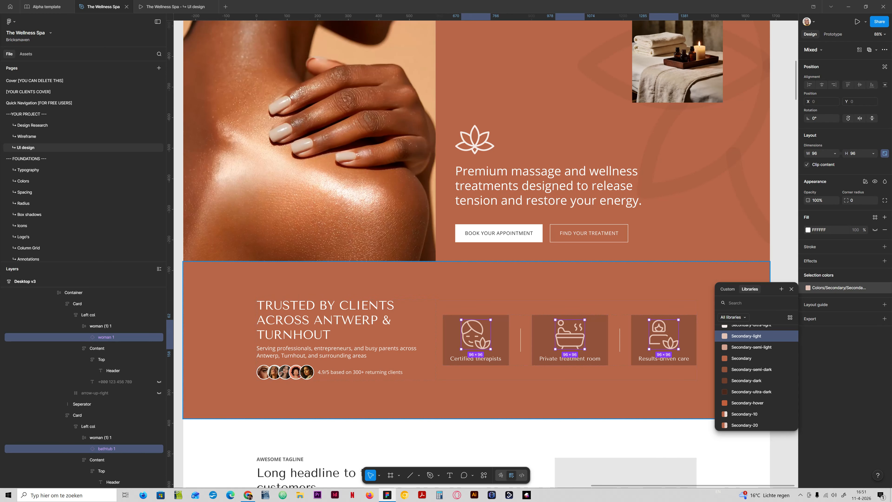
left_click(546, 290)
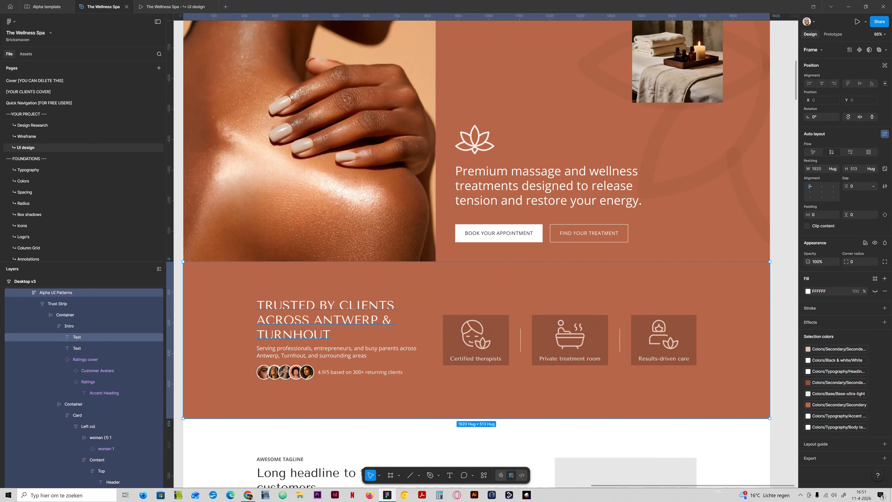
Undo the recent icon recoloring and card background fill changes in the Trust Strip
key("ctrl+z")
key("ctrl+z")
key("ctrl+z")
key("ctrl+z")
key("ctrl+z")
key("ctrl+z")
key("ctrl+z")
key("ctrl+z")
key("ctrl+z")
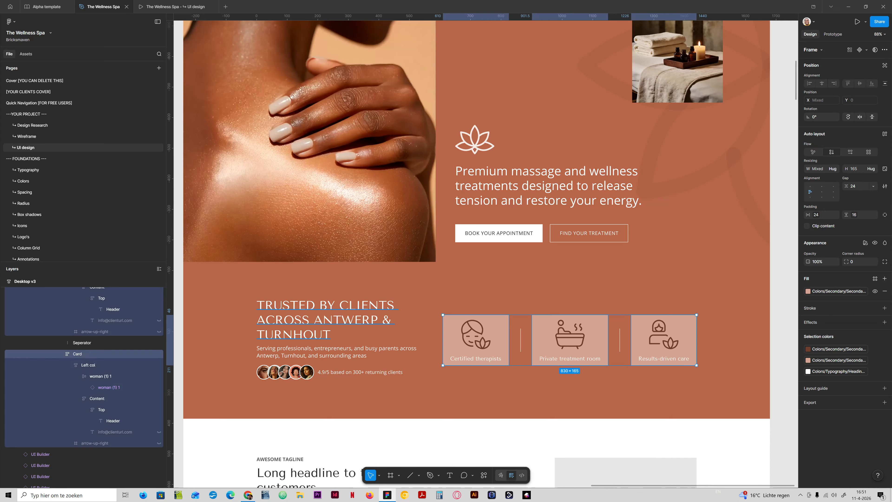
Apply the Desktop/h3/bold text style to the Trust Strip heading and check it in the prototype preview
left_click(337, 318)
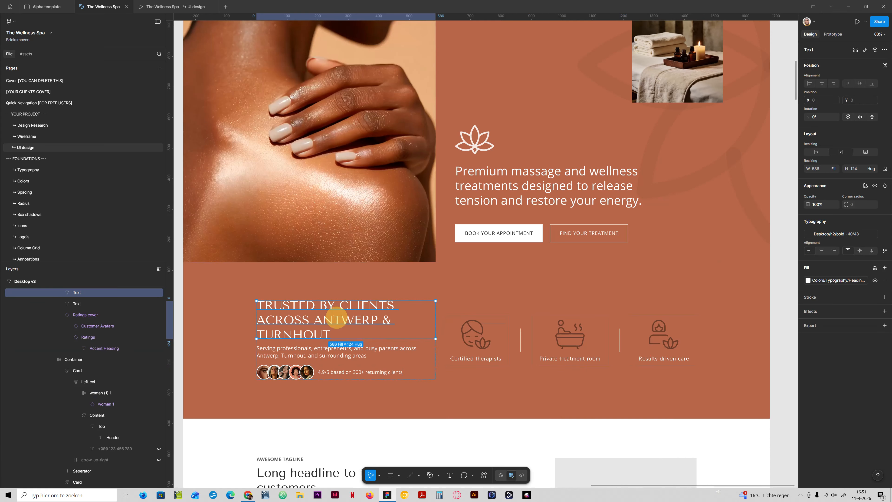
left_click(837, 234)
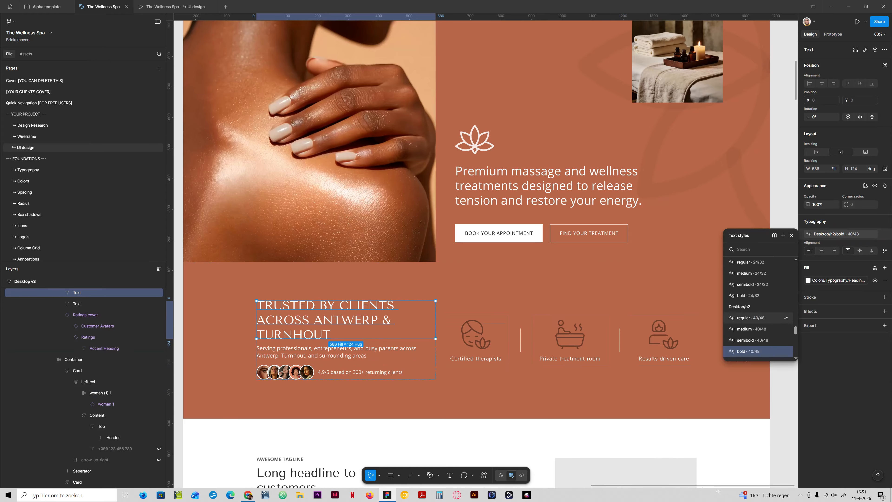
left_click(748, 295)
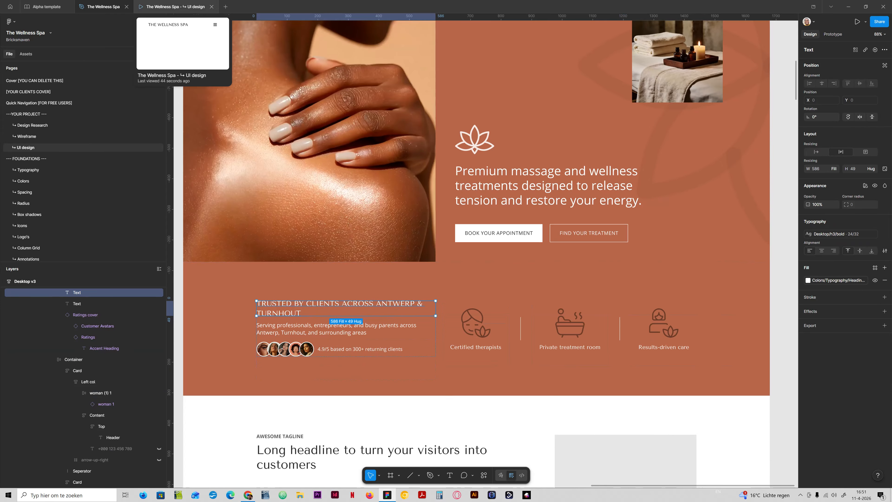
left_click(173, 6)
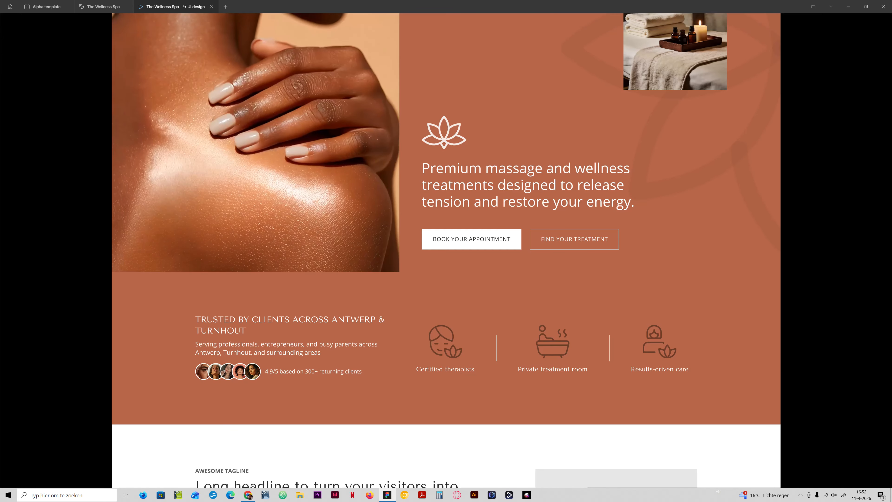
left_click(103, 7)
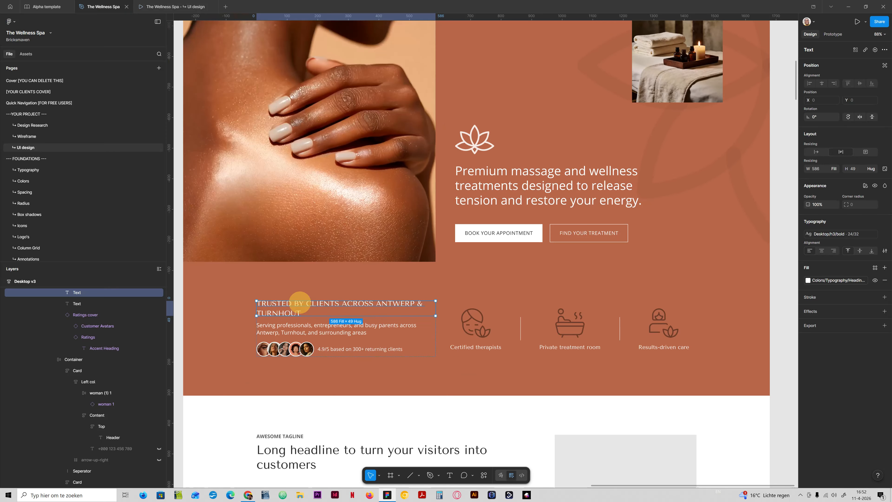
Hide the supporting text below the Trust Strip heading and check the result in the prototype preview
left_click(159, 303)
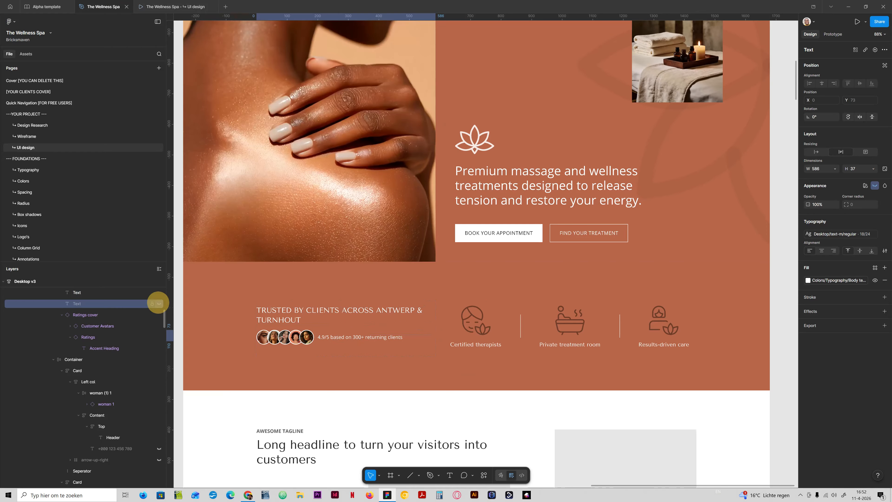
left_click(172, 7)
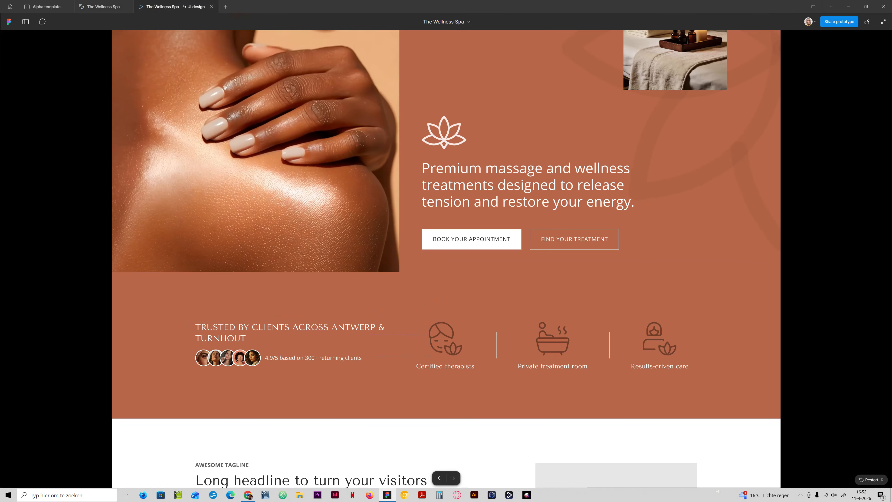
left_click(104, 6)
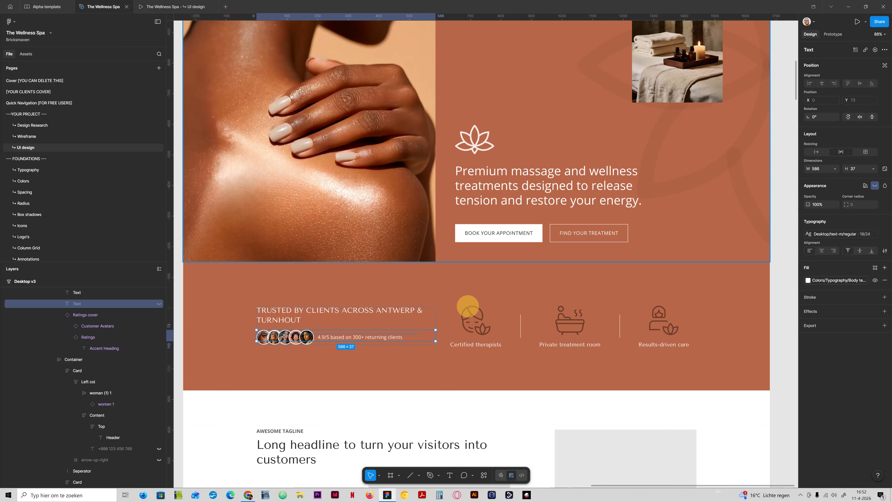
Resize the woman, bathtub and treatment icons in the three trust items together to 72 × 72
left_click(107, 404)
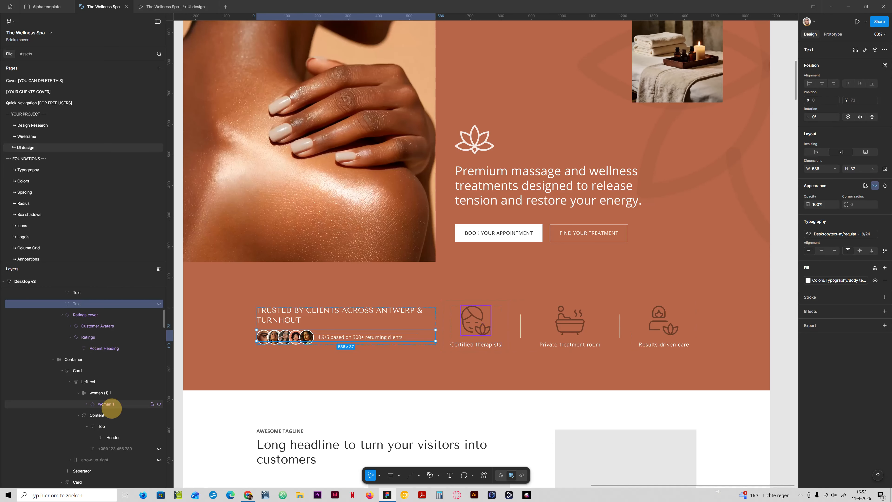
scroll(112, 374, "down", 5)
left_click(107, 341, "shift")
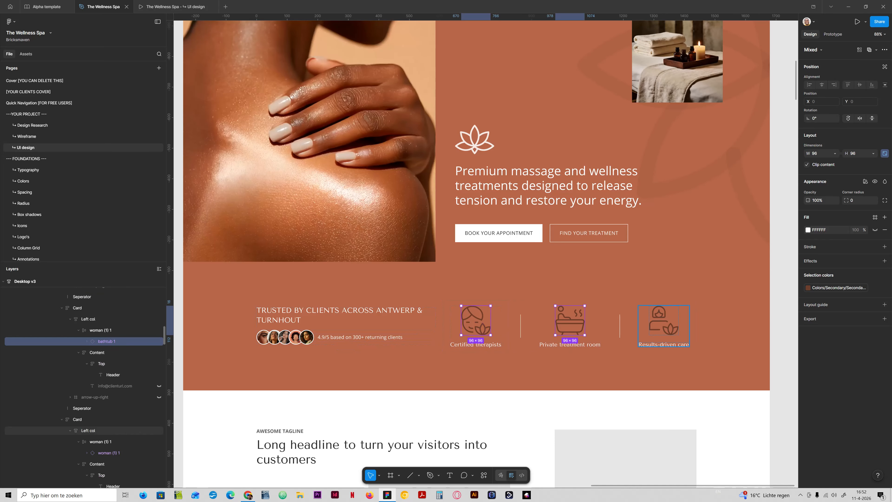
left_click(109, 452, "shift")
left_click(858, 154)
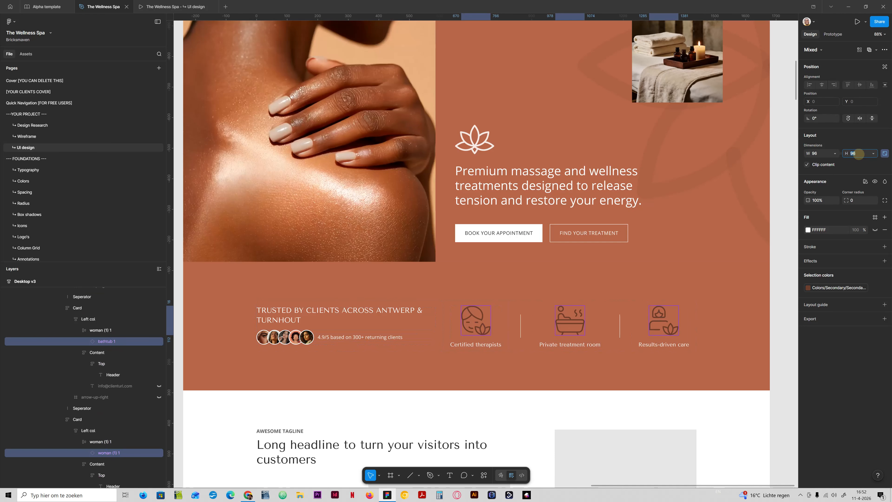
type("72")
key("Return")
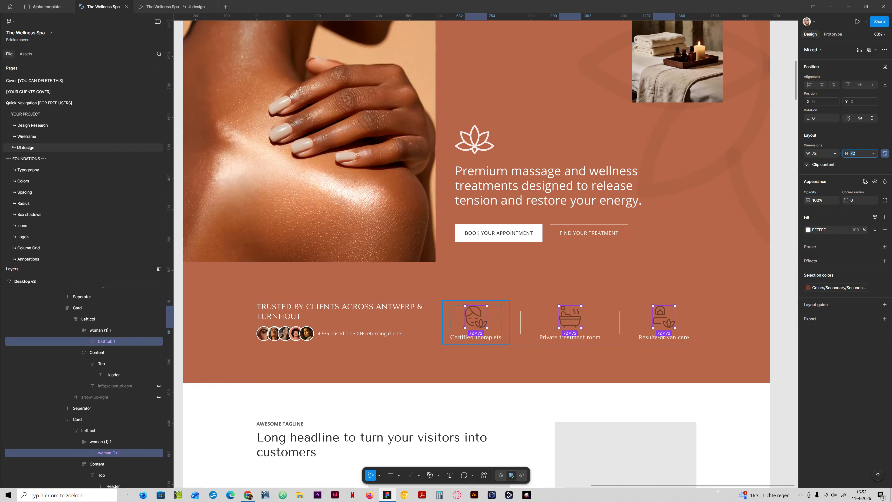
Reduce the three trust-item icons to 48 × 48 and check the Trust Strip in the prototype preview
key("Down")
key("Down")
key("Down")
key("Down")
key("Down")
key("Down")
key("Down")
key("Down")
key("Down")
key("Down")
key("Down")
key("Down")
key("Down")
key("Down")
key("Down")
key("Down")
key("Down")
key("Down")
key("Down")
key("Down")
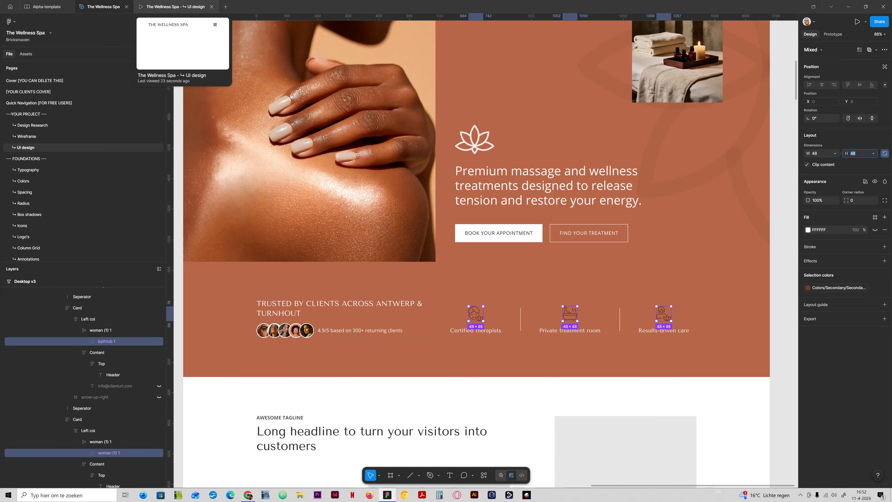
left_click(172, 7)
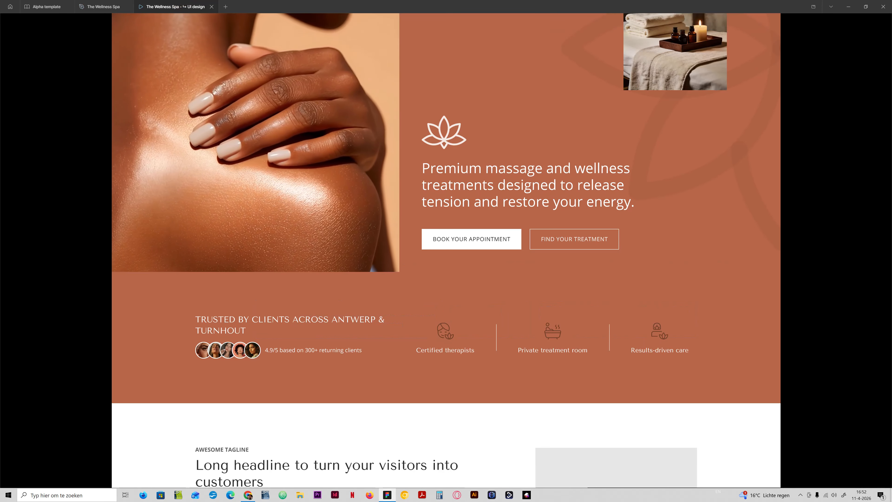
left_click(92, 5)
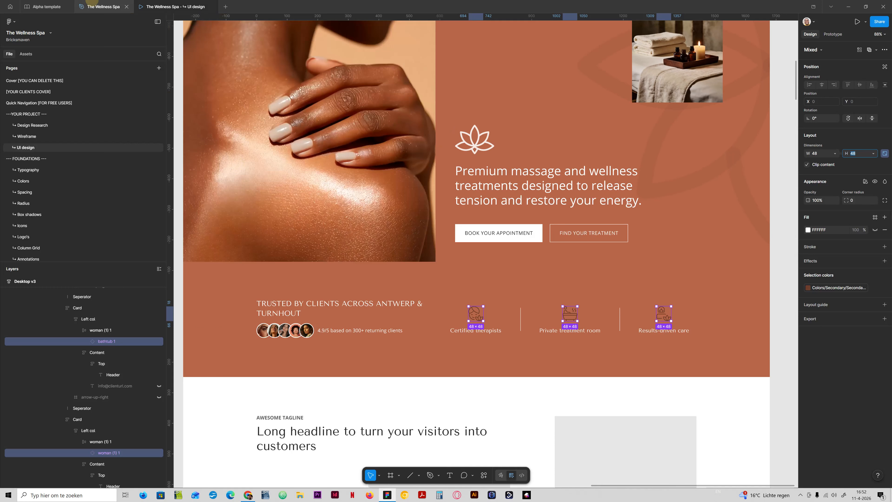
Set the Trust Strip's main Container to vertical flow and align the Intro frame's contents to top center
left_click(435, 301)
left_click(437, 305)
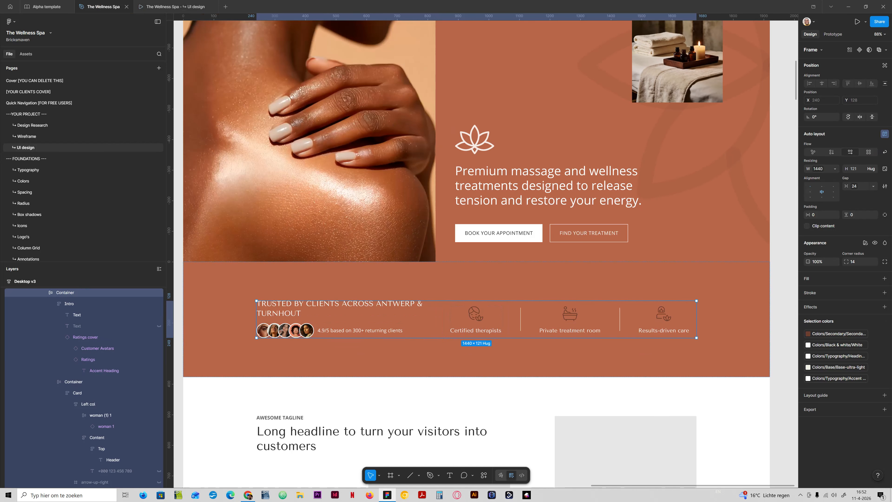
left_click(831, 152)
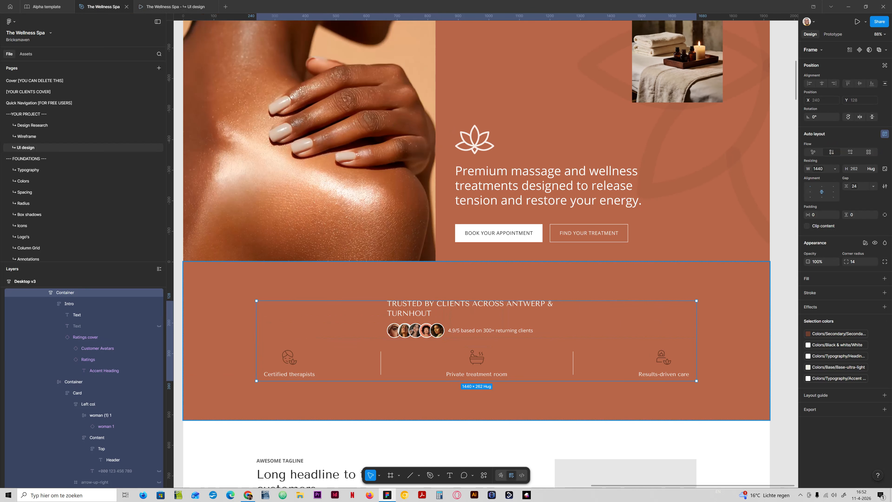
left_click(436, 316)
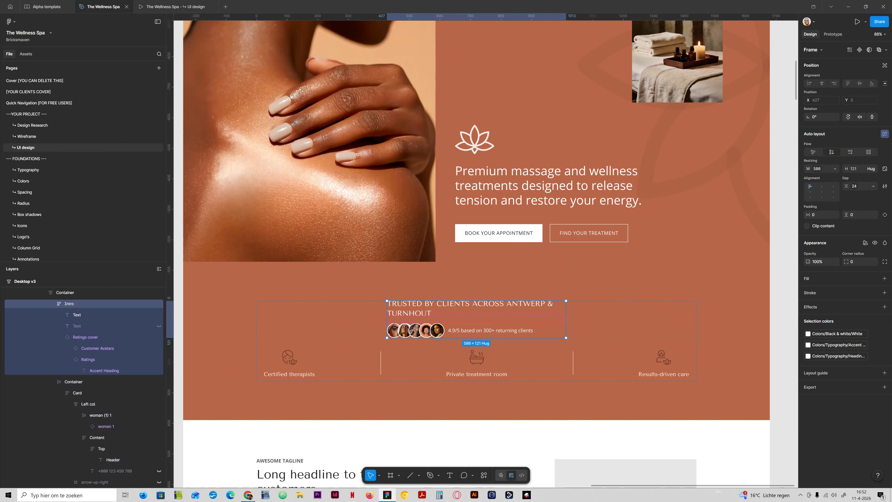
left_click(822, 187)
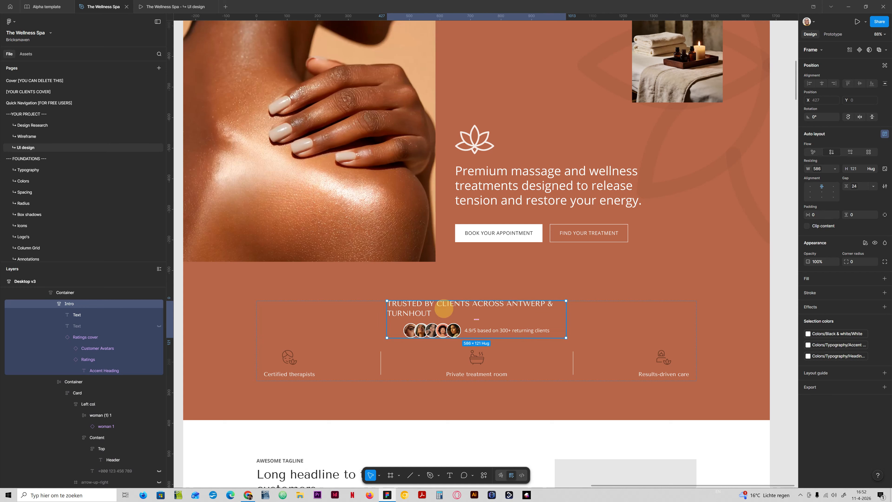
Center-align the Trust Strip heading text and set the three-item Container's width to the content-width-7col variable (830)
left_click(444, 308)
left_click(822, 250)
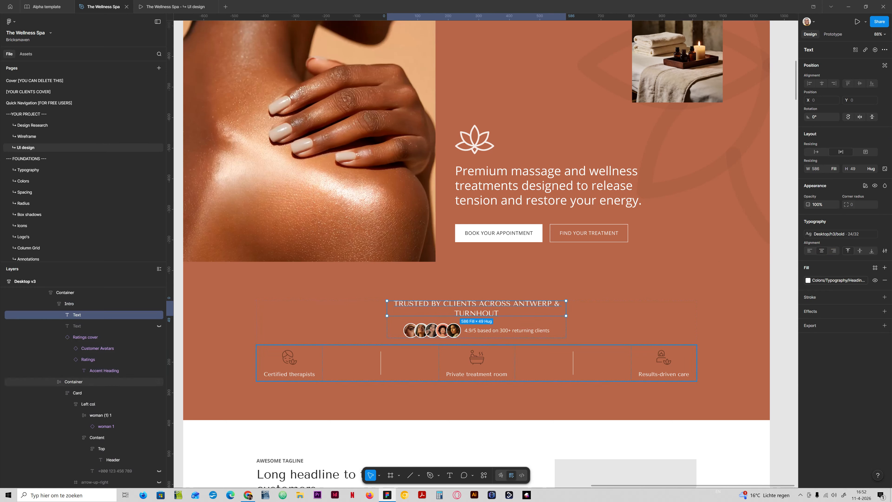
left_click(474, 368)
left_click(833, 169)
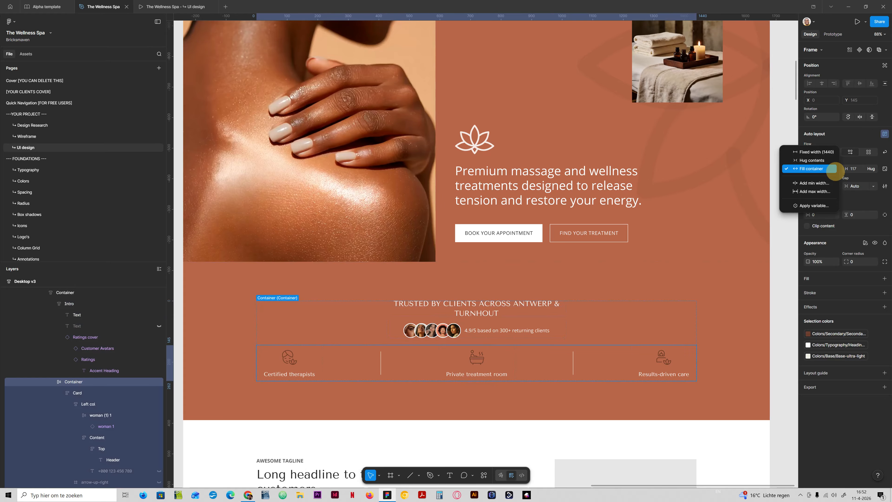
left_click(811, 205)
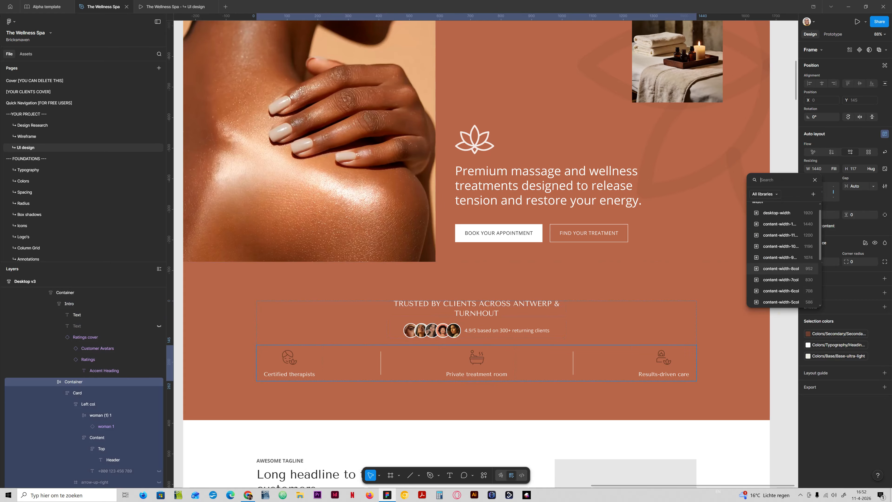
left_click(793, 280)
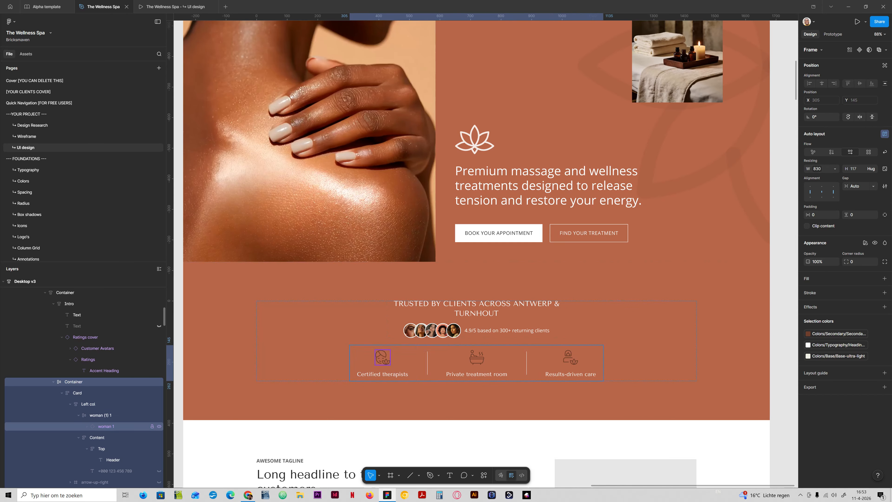
Set both Seperator lines between the trust item cards to fill the Container's height
left_click(62, 393)
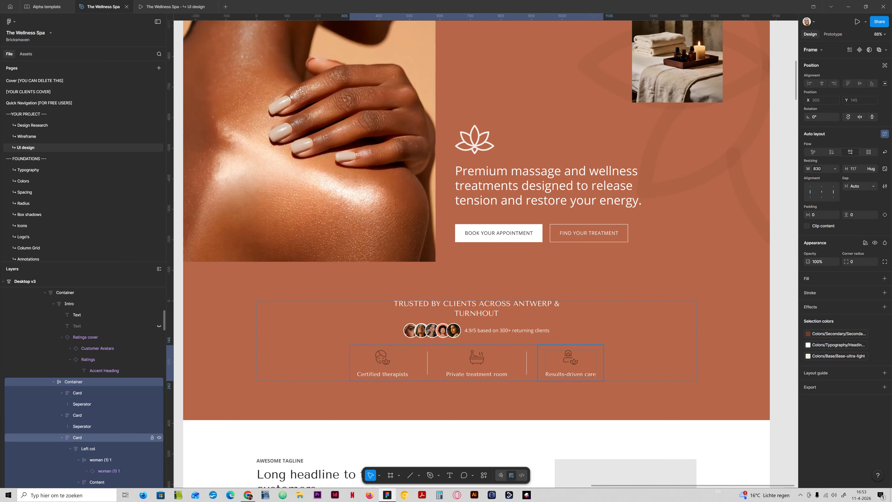
left_click(62, 415)
left_click(84, 403)
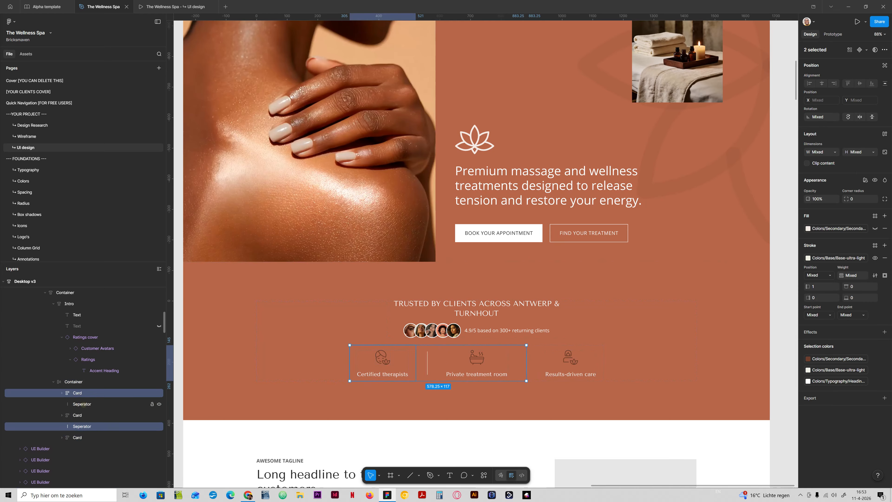
left_click(95, 425, "shift")
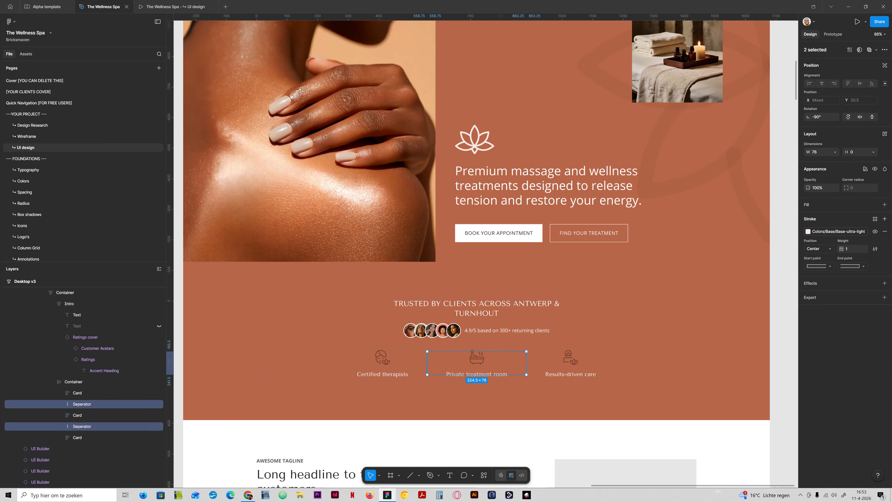
left_click(835, 152)
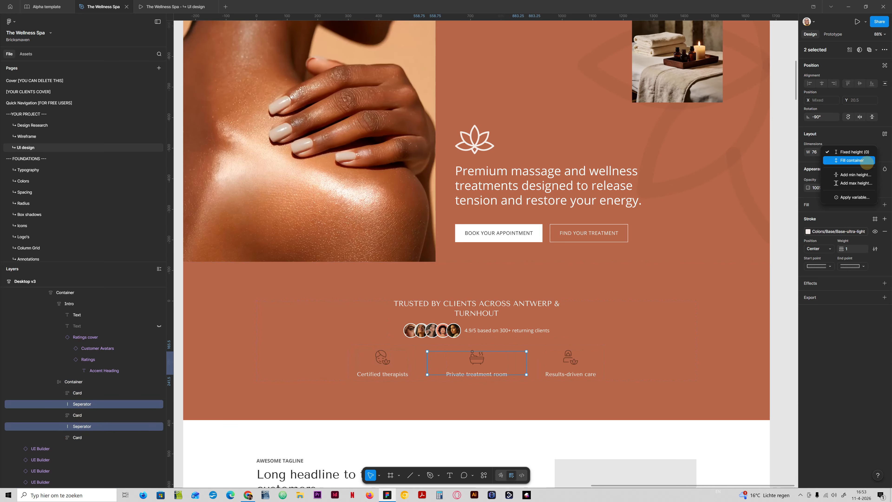
left_click(862, 160)
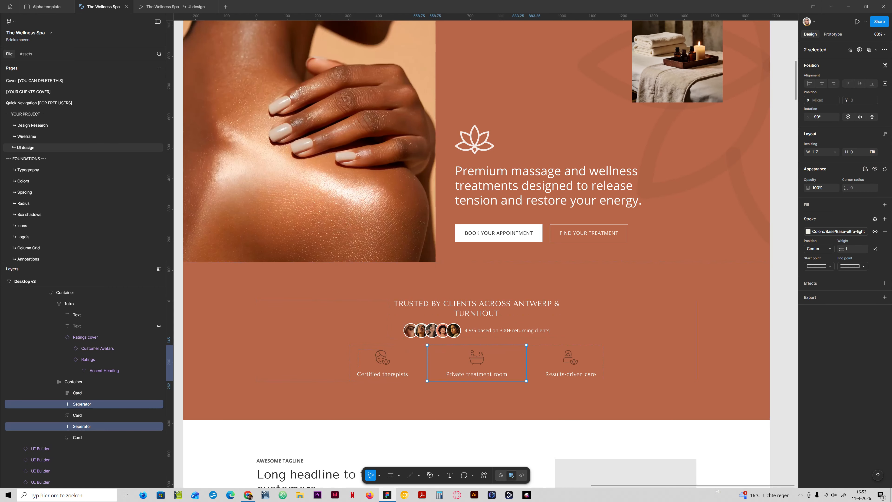
Change the stroke color of both Seperator lines to Secondary-semi-dark and check them in the prototype preview
left_click(808, 231)
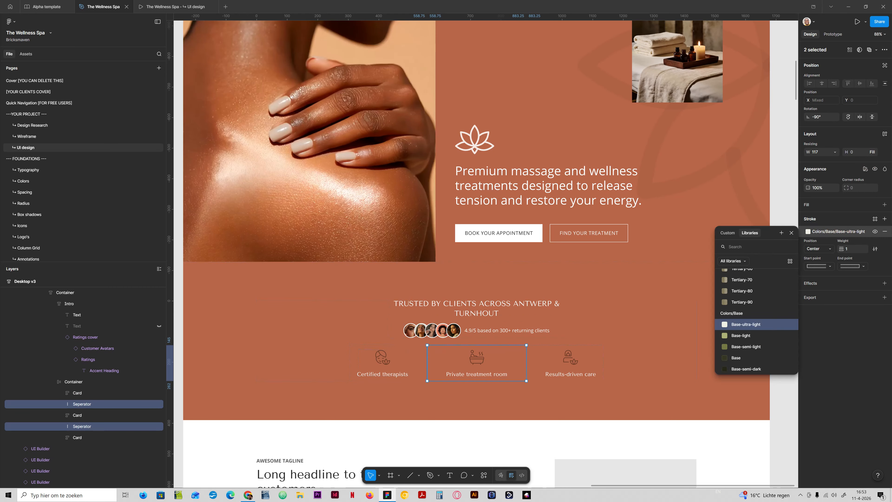
type("sec")
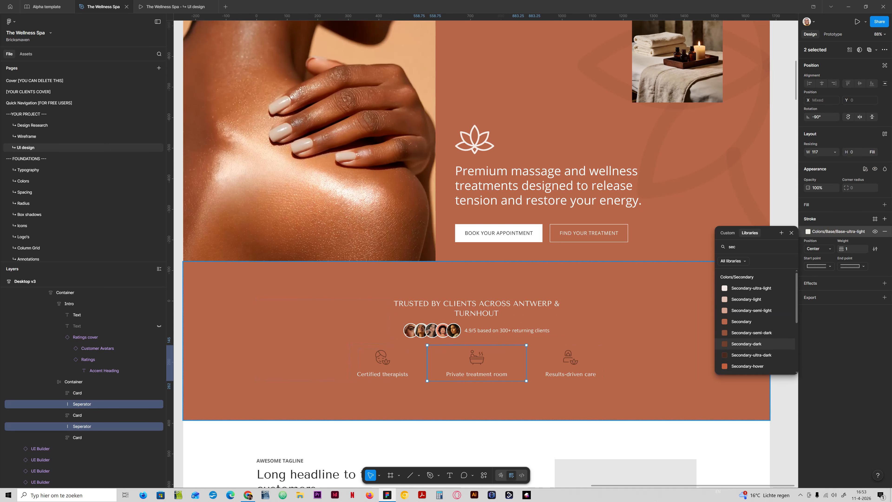
left_click(750, 332)
left_click(195, 7)
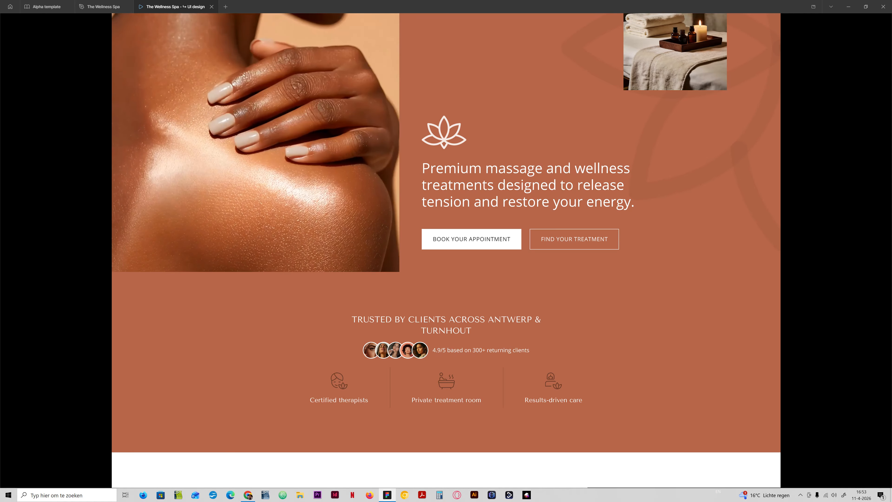
left_click(103, 6)
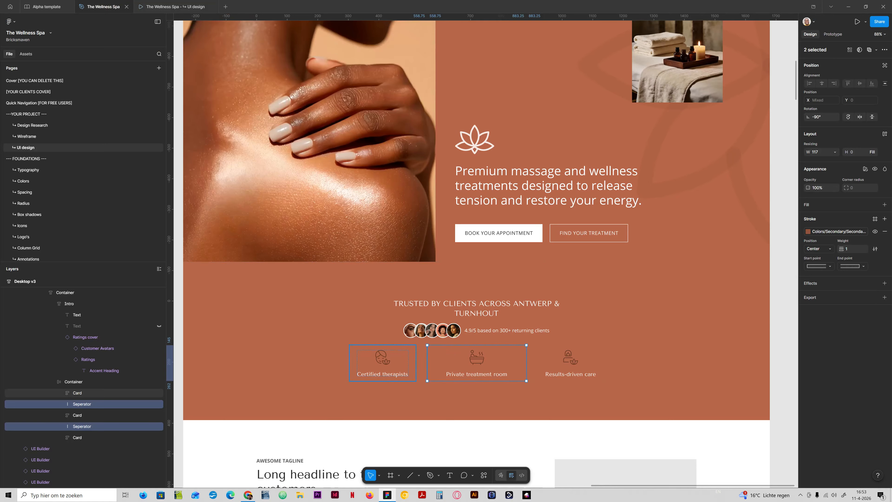
Recolor the three trust-item icons together with Secondary-ultra-light and check them in the prototype preview
scroll(105, 406, "down", 2)
key("ctrl+z")
left_click(109, 332)
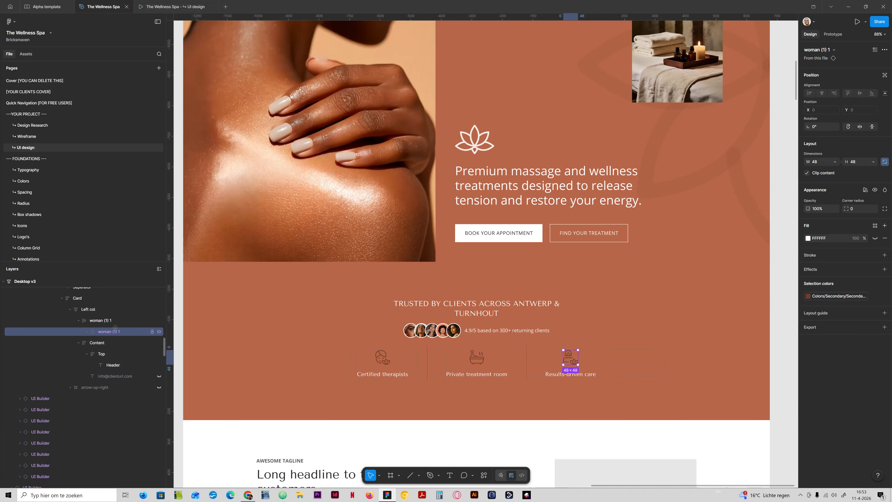
scroll(107, 351, "up", 4)
left_click(107, 358, "shift")
scroll(106, 359, "up", 3)
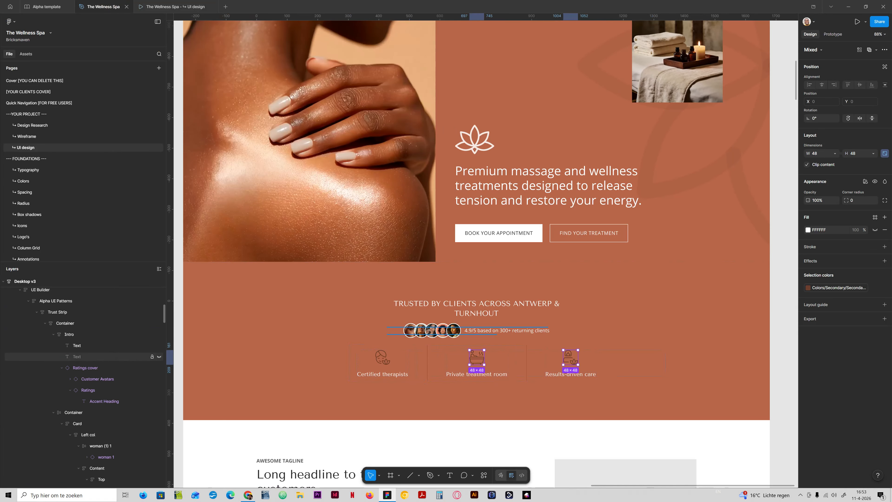
left_click(107, 457, "shift")
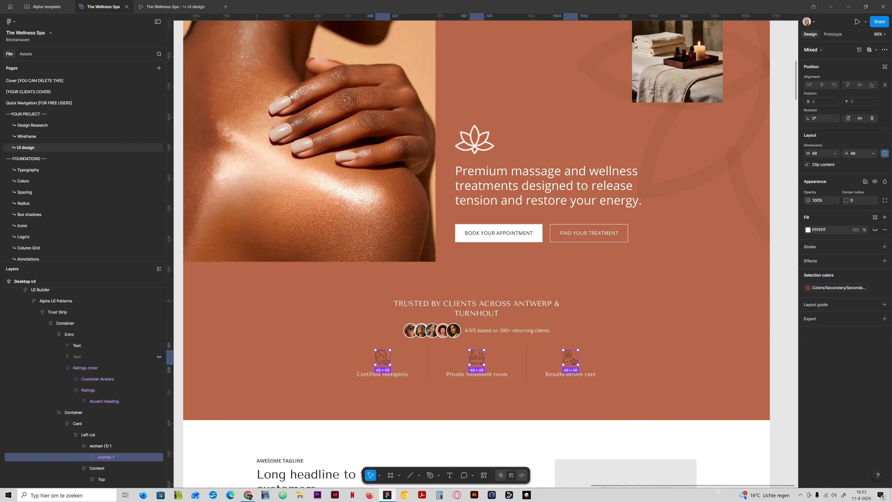
left_click(808, 288)
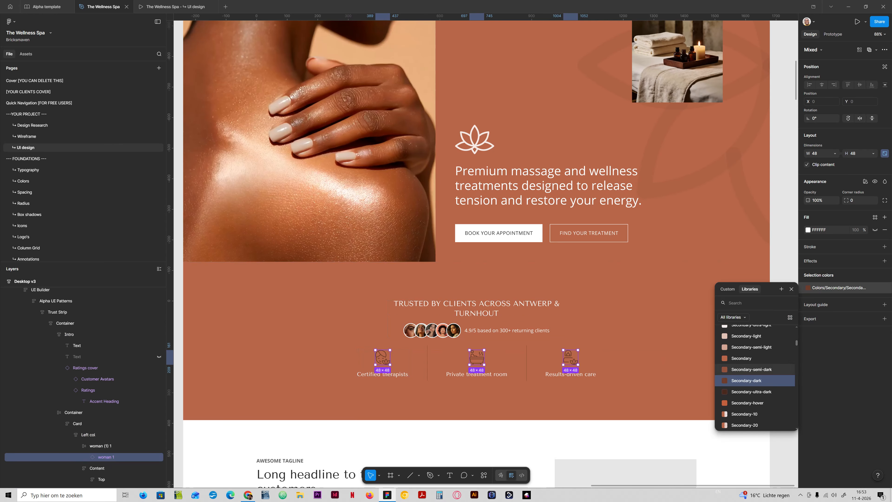
left_click(746, 347)
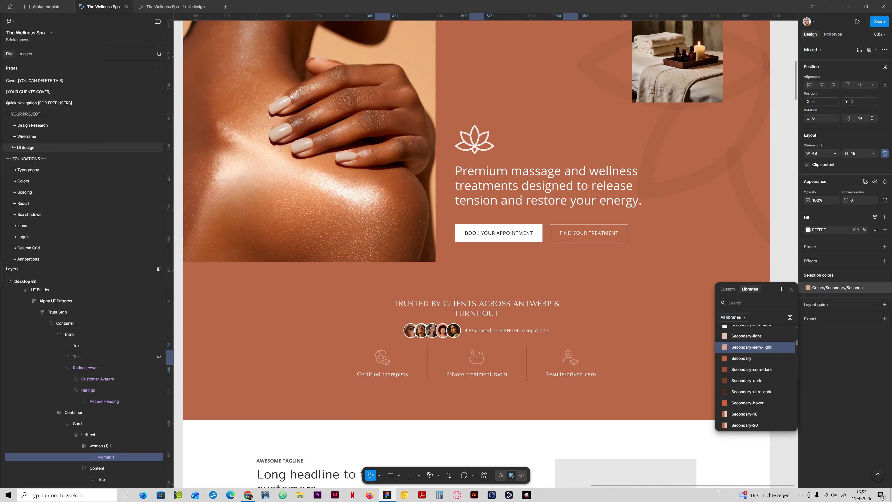
left_click(763, 331)
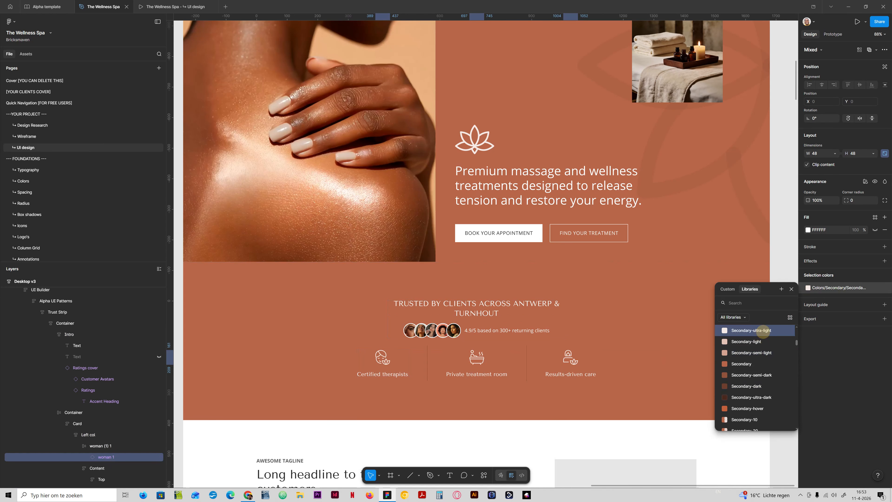
left_click(175, 7)
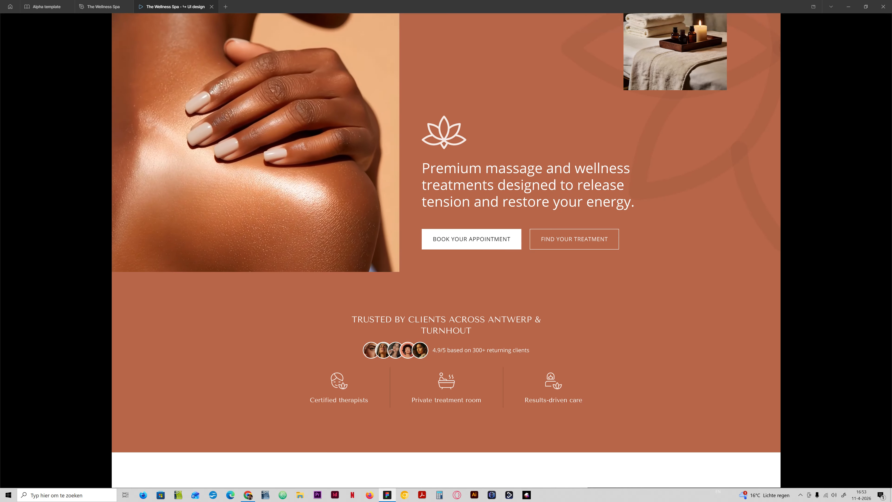
left_click(106, 7)
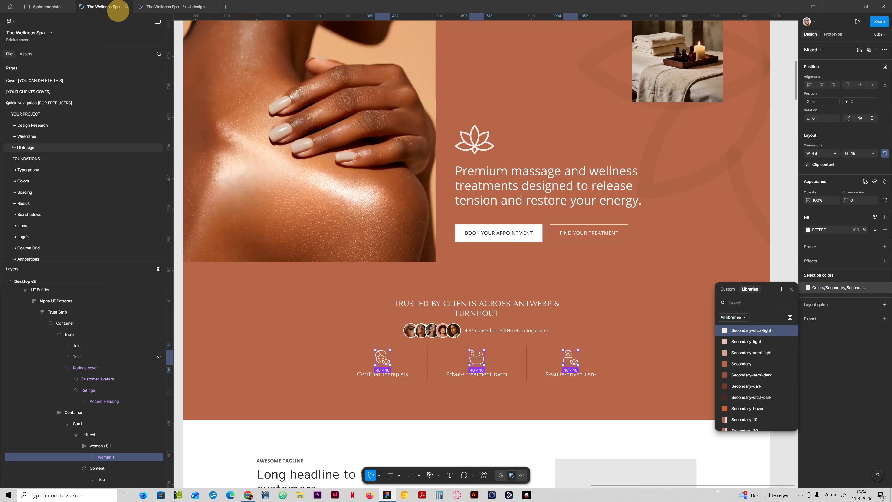
Try placing the Ratings cover above the heading in the Intro frame and check it in the prototype preview
left_click(474, 330)
key("Up")
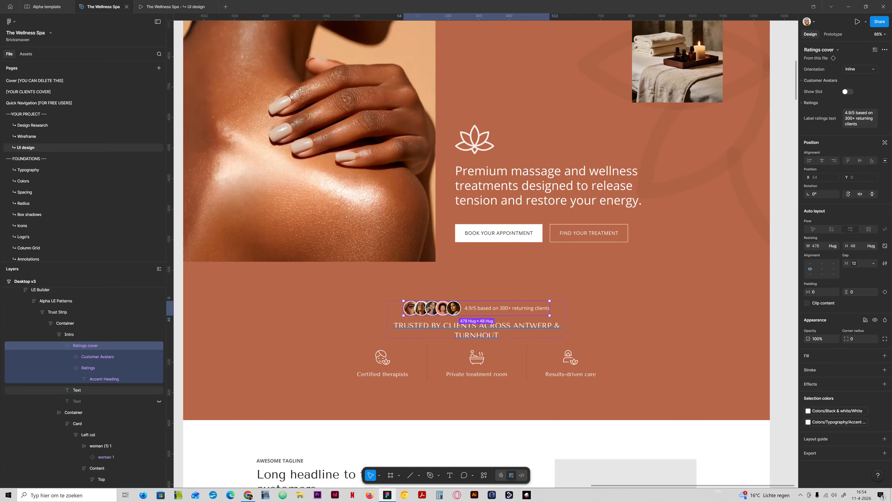
left_click(142, 2)
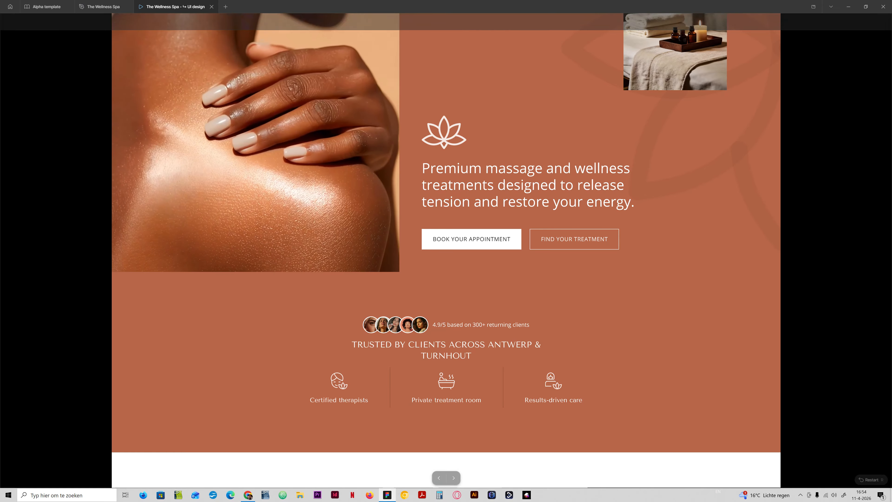
left_click(101, 7)
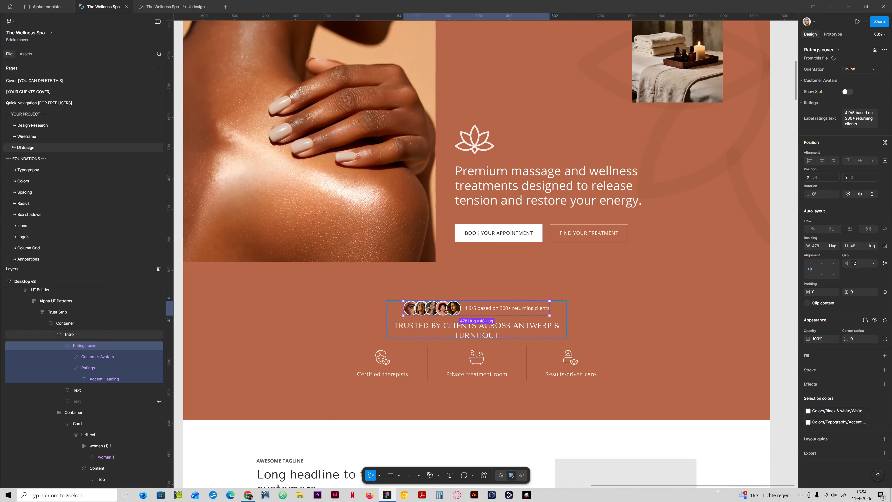
Add a Centered orientation variant to the Ratings cover component, with avatars stacked above the rating label and contents center-aligned
scroll(375, 201, "up", 12)
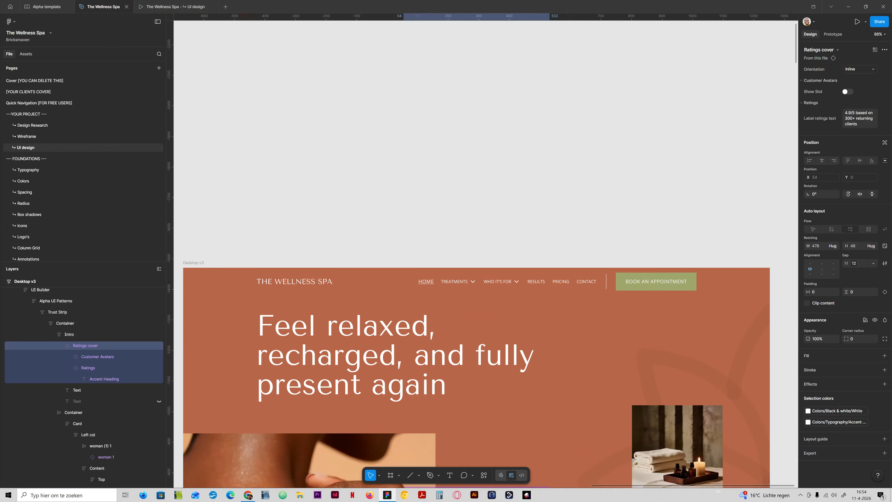
left_click(375, 201)
scroll(358, 201, "left", 15)
left_click_drag(358, 206, 464, 240)
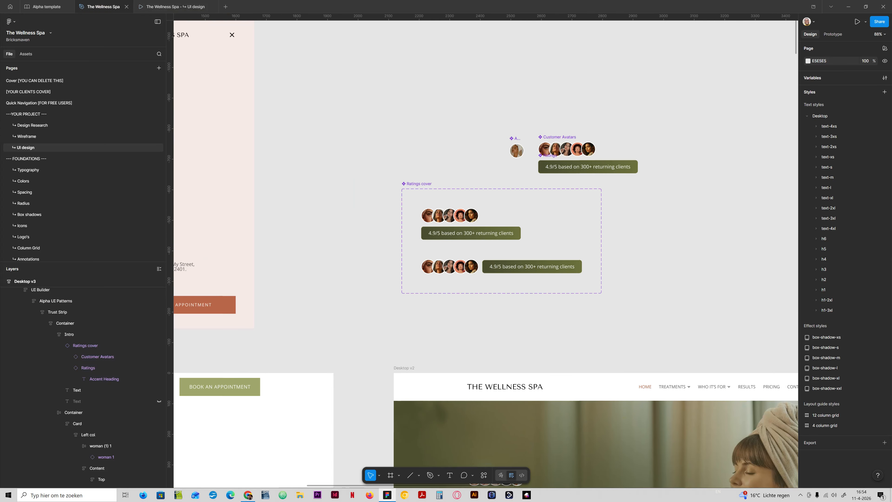
double_click(467, 266)
left_click(474, 239)
left_click(502, 252)
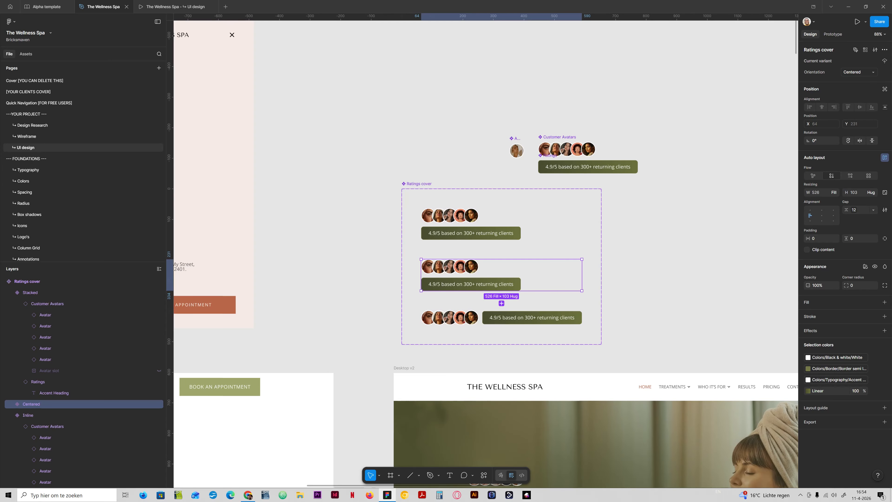
left_click(822, 215)
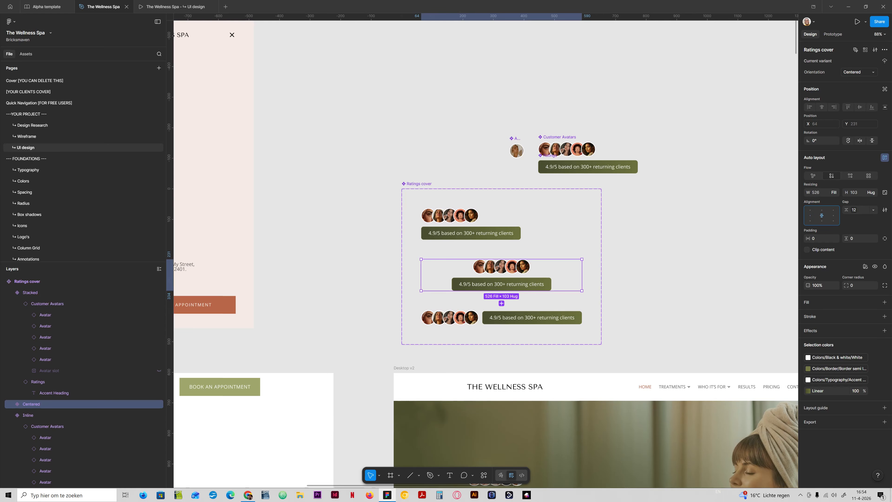
left_click(754, 360)
left_click_drag(753, 361, 726, 341)
Set the Orientation of the Ratings cover instance in Desktop v3's Trust Strip to Centered
scroll(520, 315, "right", 20)
scroll(519, 315, "down", 12)
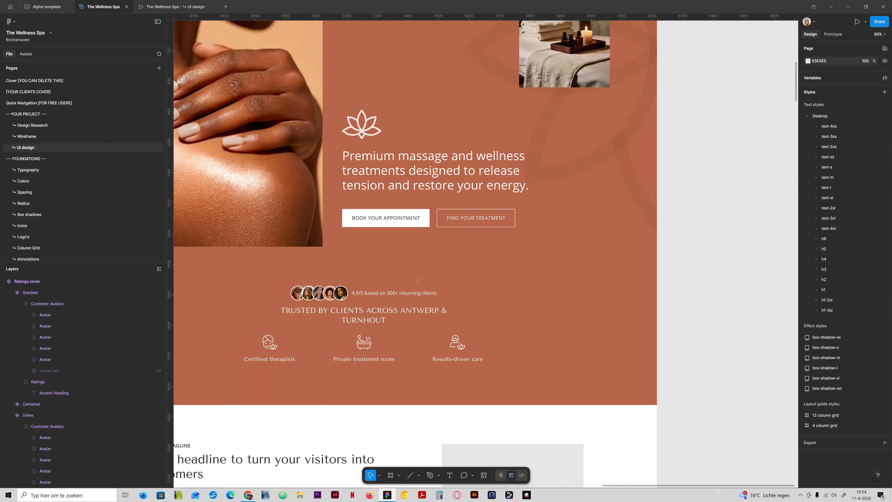
double_click(380, 295)
double_click(380, 295)
double_click(380, 295)
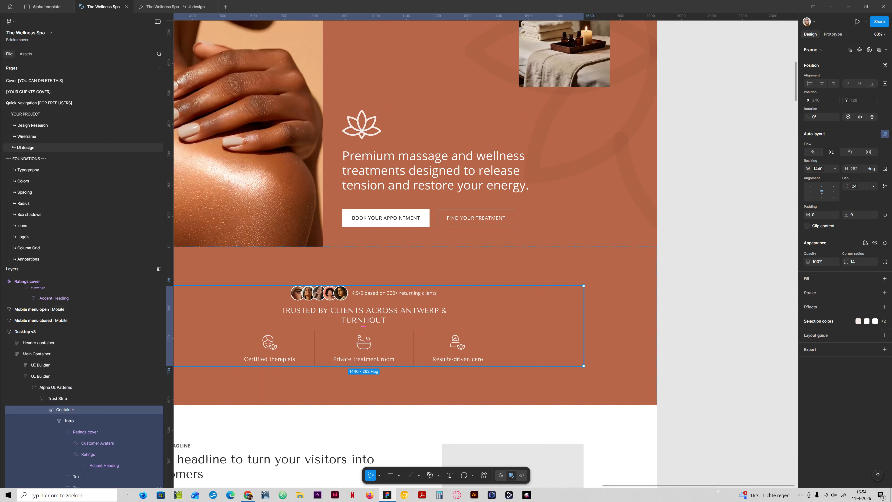
double_click(380, 295)
double_click(380, 296)
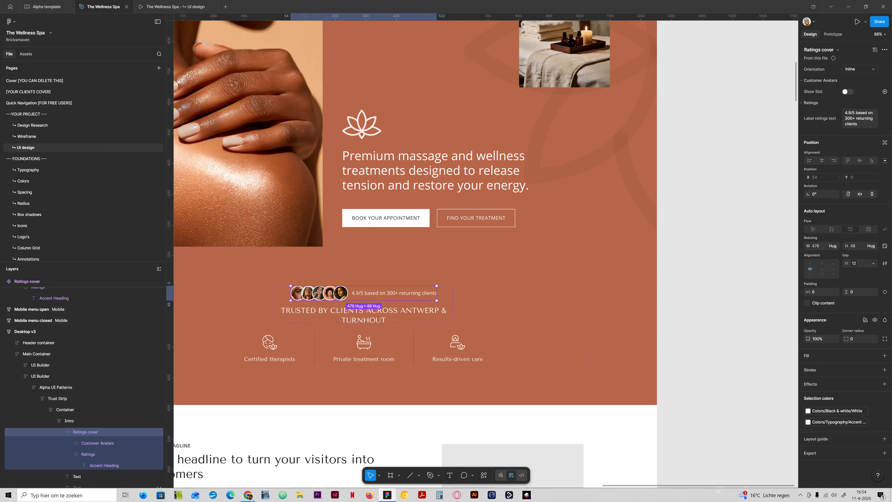
left_click(860, 69)
left_click(860, 77)
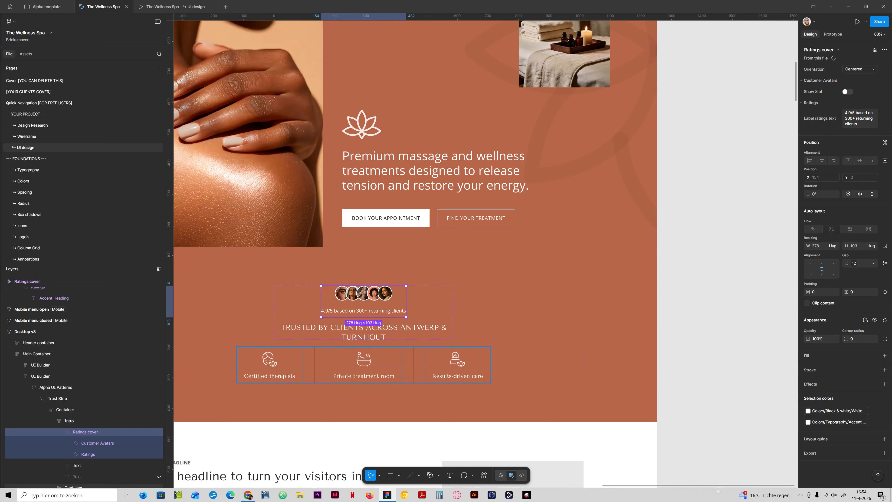
Move the Trust Strip heading above the Ratings cover in the Intro frame and check it in the prototype preview
left_click(362, 334)
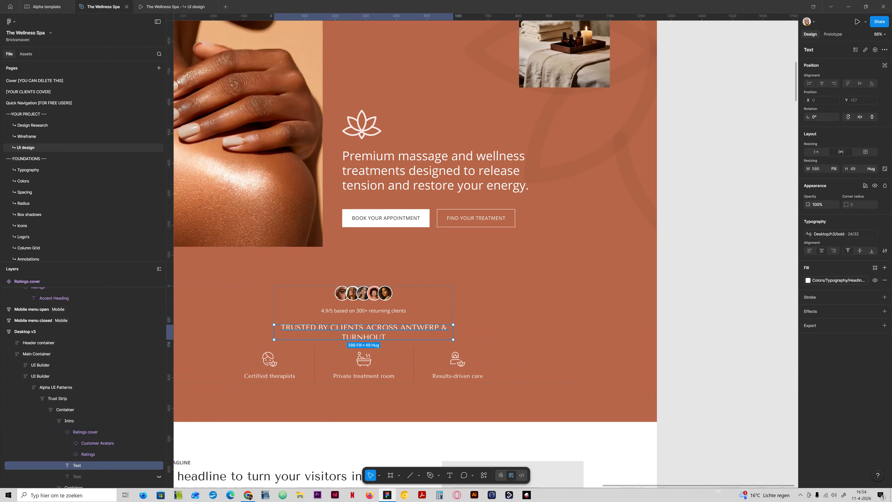
key("Up")
left_click(175, 7)
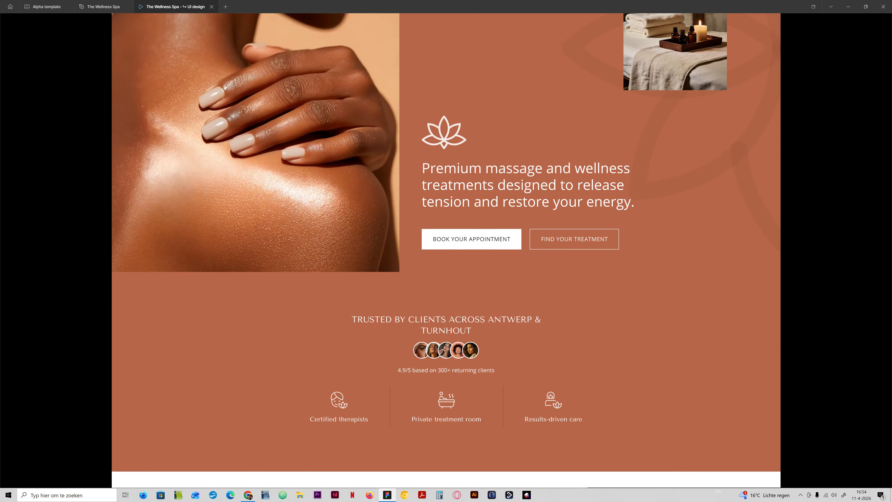
left_click(103, 7)
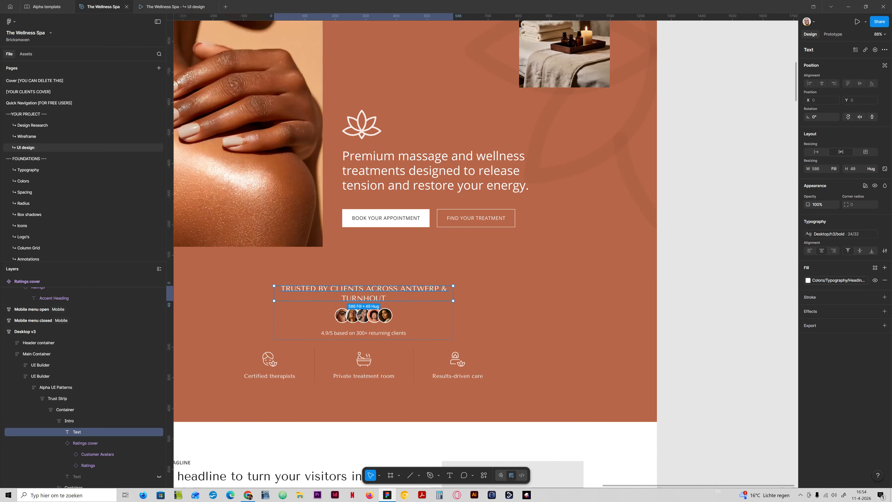
Apply the Desktop/h2/bold text style to the Trust Strip heading in Desktop v3 and check it in the prototype preview
left_click(842, 234)
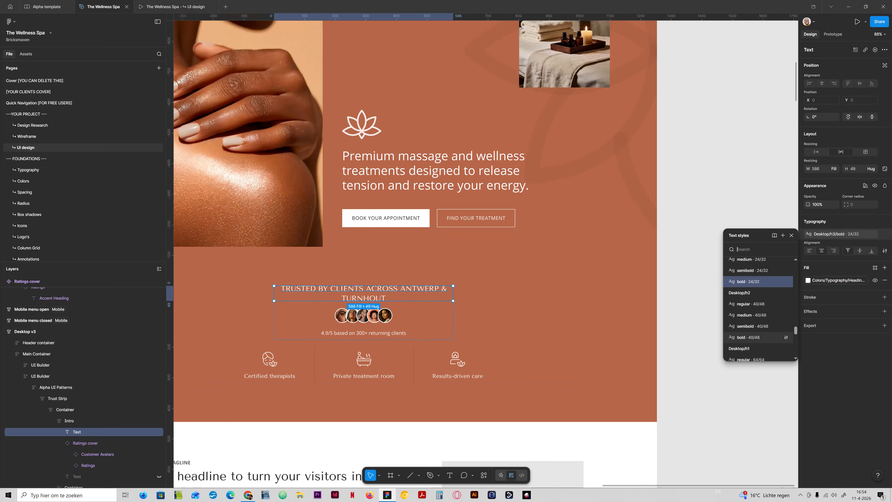
left_click(759, 282)
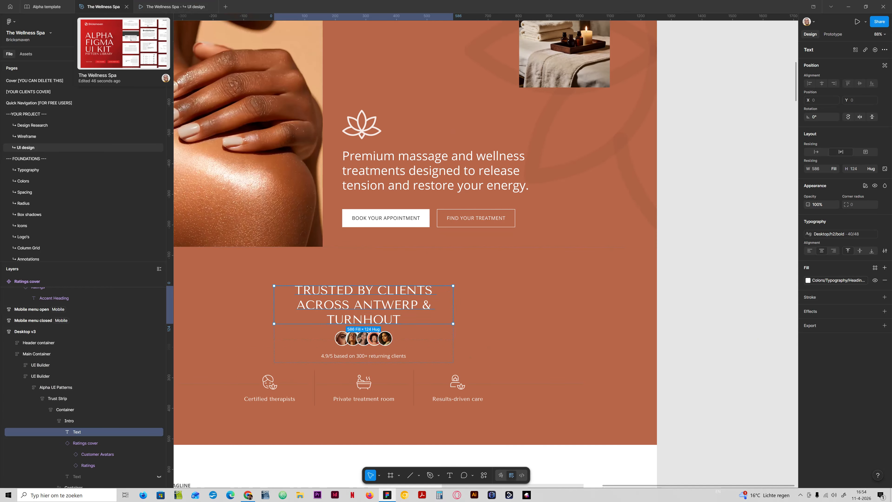
left_click(174, 7)
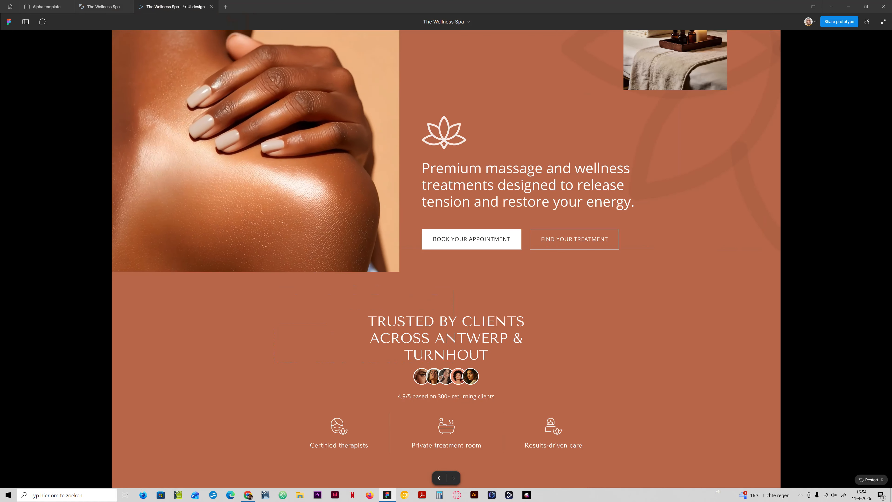
left_click(103, 6)
Set the width of the Trust Strip's Intro frame to content-width-6col (708) and check it in the prototype preview
left_click(441, 349)
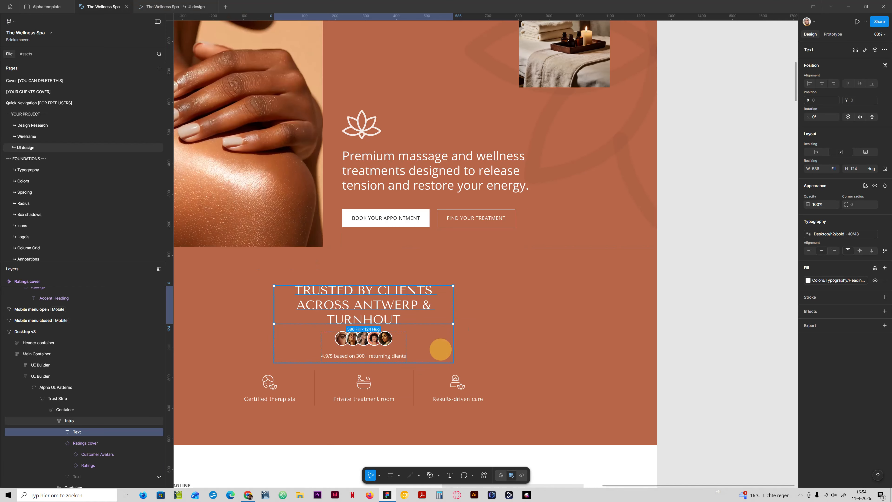
left_click(835, 168)
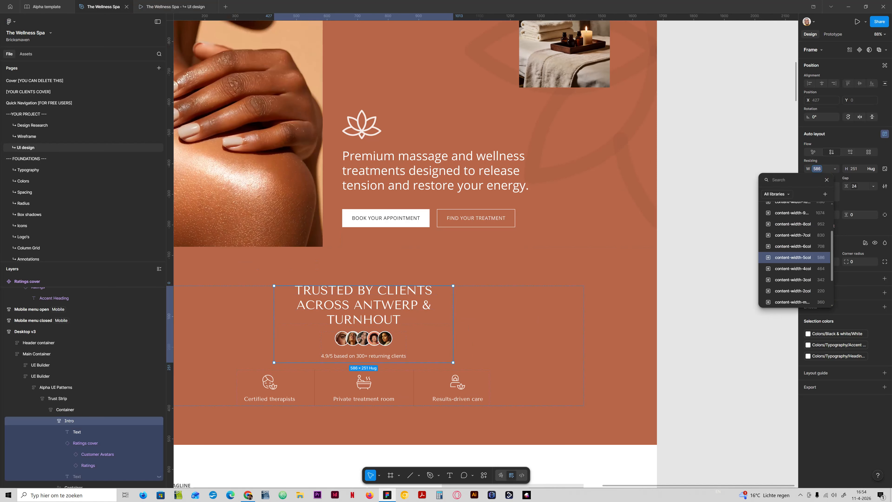
left_click(808, 246)
left_click(151, 7)
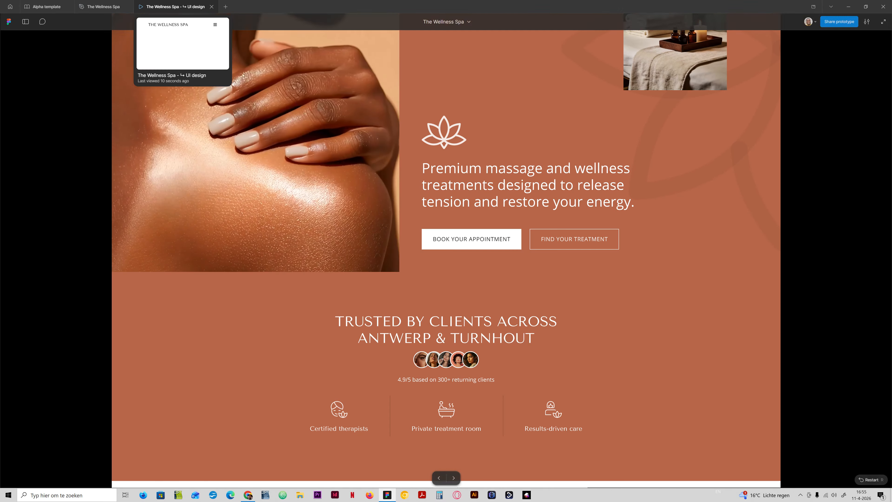
left_click(102, 7)
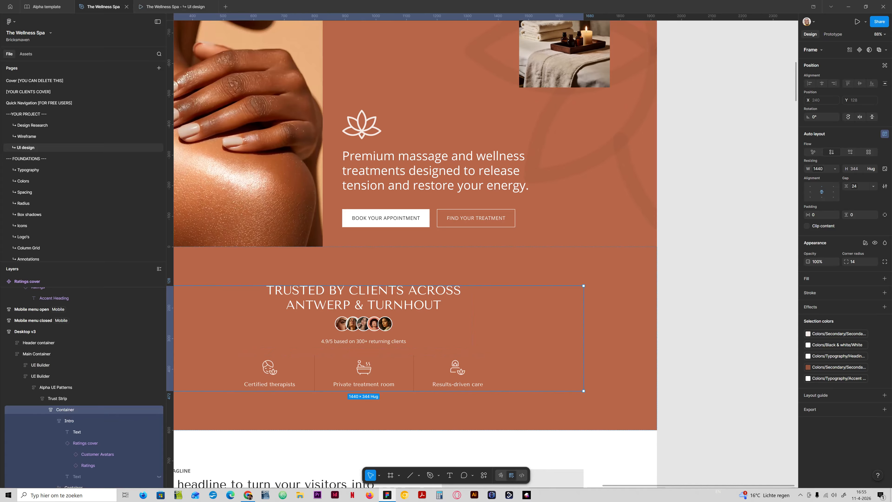
Try the container-gap-d2 spacing of 32 in the Trust Strip's Container frame and check it in the prototype preview
left_click(856, 185)
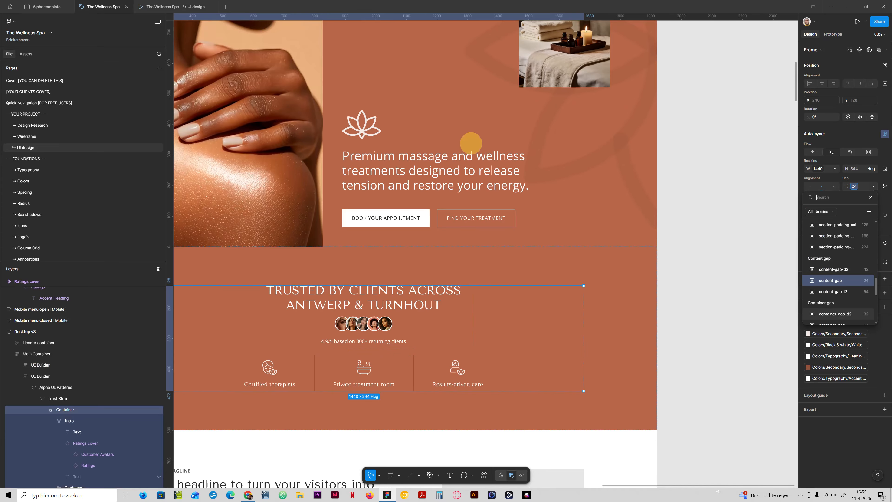
left_click(835, 313)
left_click(175, 7)
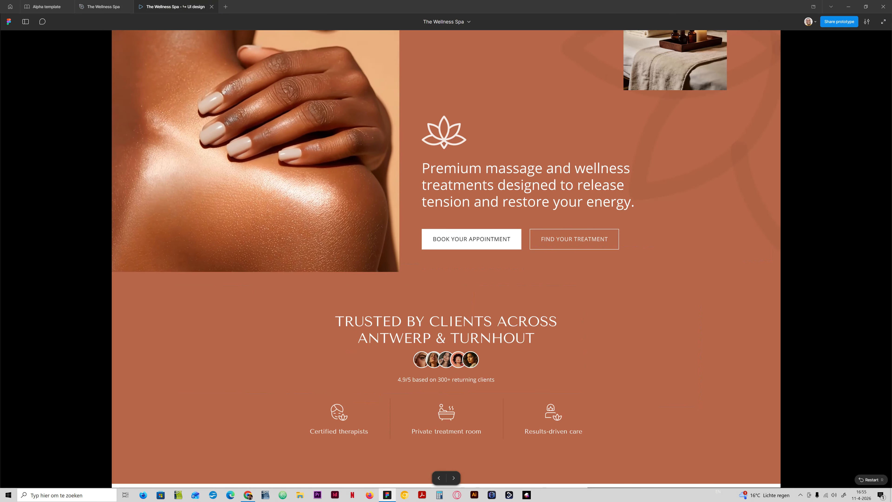
left_click(102, 6)
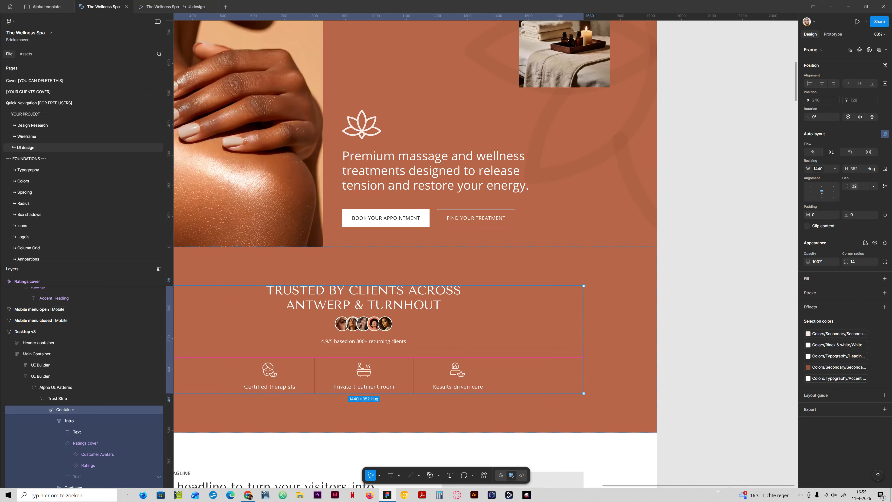
Set the gap of the Trust Strip's Container frame to 64 and open the prototype preview
left_click(855, 183)
left_click(858, 288)
left_click(173, 3)
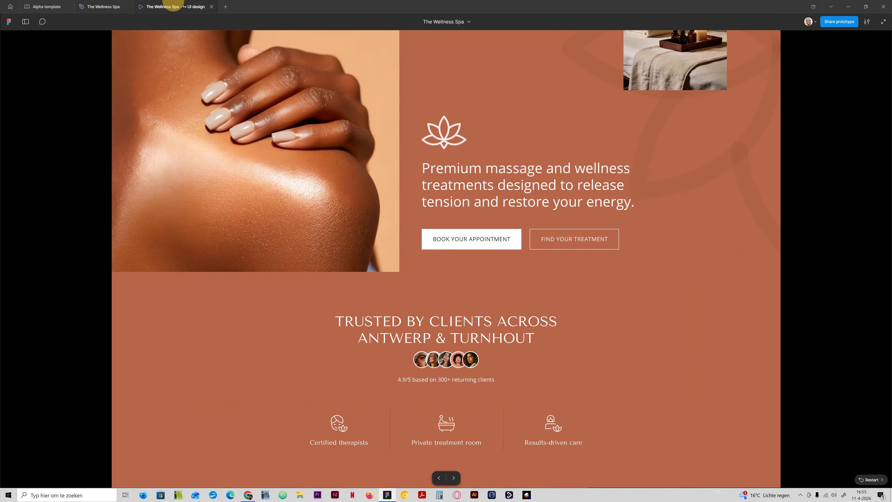
Examine the Desktop v3 hero and Trust Strip in the prototype preview, checking spacing, hierarchy and the transition to the next section
scroll(446, 259, "down", 3)
scroll(446, 258, "up", 4)
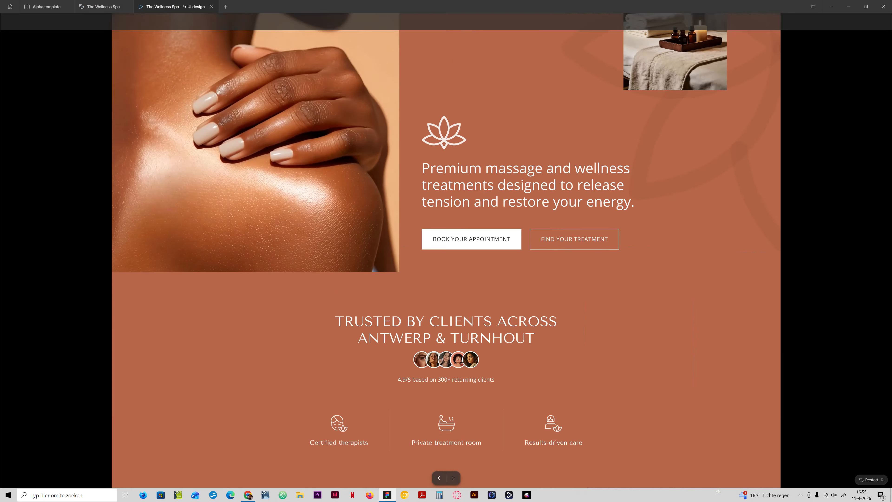
scroll(447, 259, "down", 3)
scroll(446, 258, "up", 8)
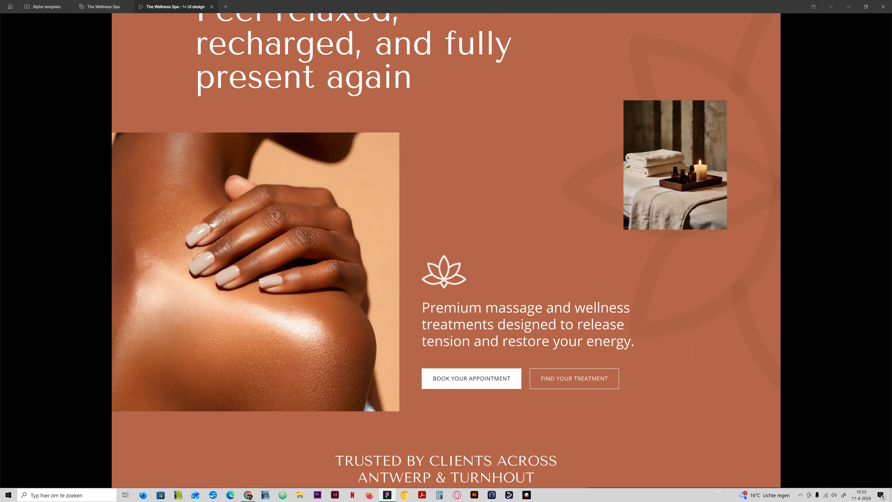
scroll(446, 258, "down", 6)
scroll(446, 259, "down", 4)
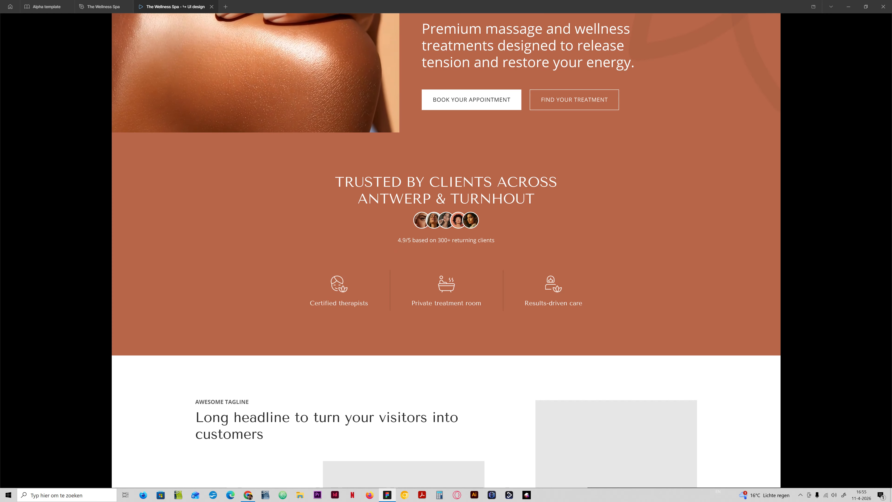
scroll(446, 259, "up", 4)
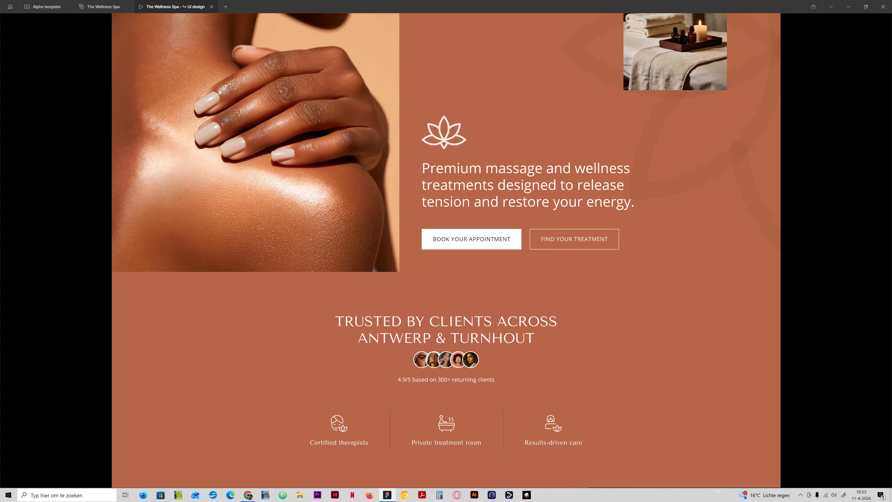
scroll(446, 246, "up", 5)
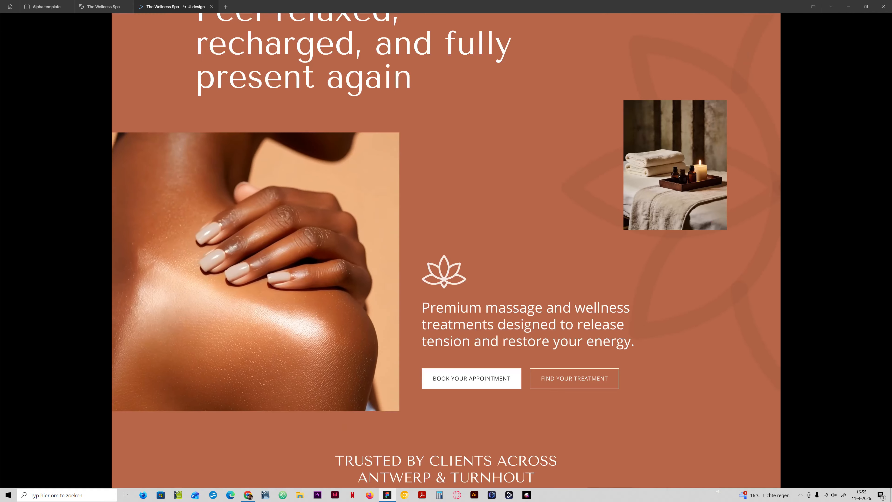
scroll(446, 246, "down", 3)
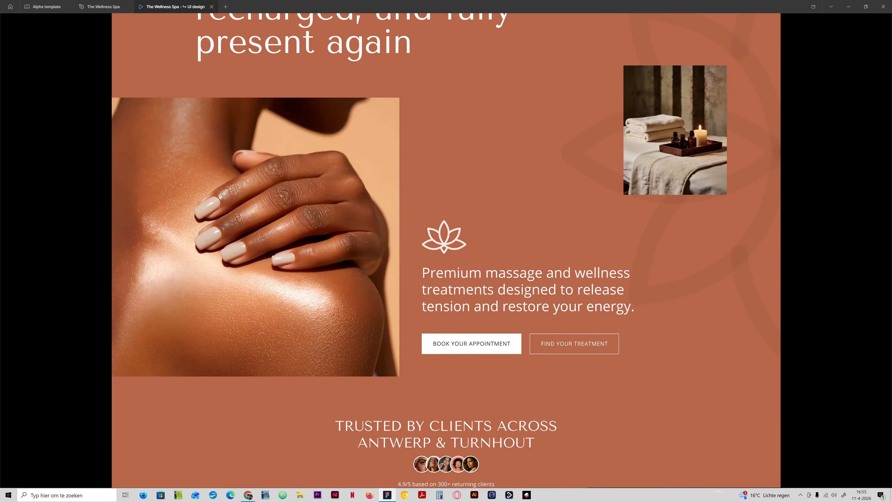
scroll(446, 246, "up", 2)
scroll(446, 246, "up", 1)
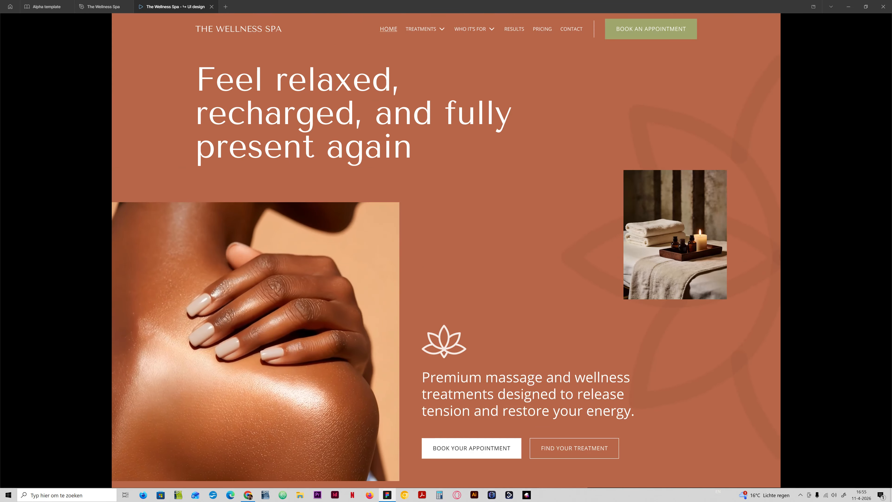
scroll(446, 246, "down", 4)
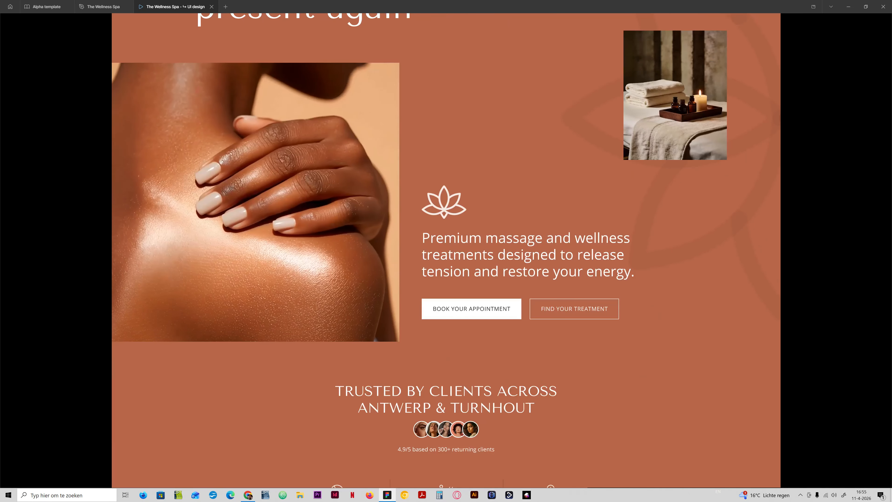
scroll(447, 247, "up", 4)
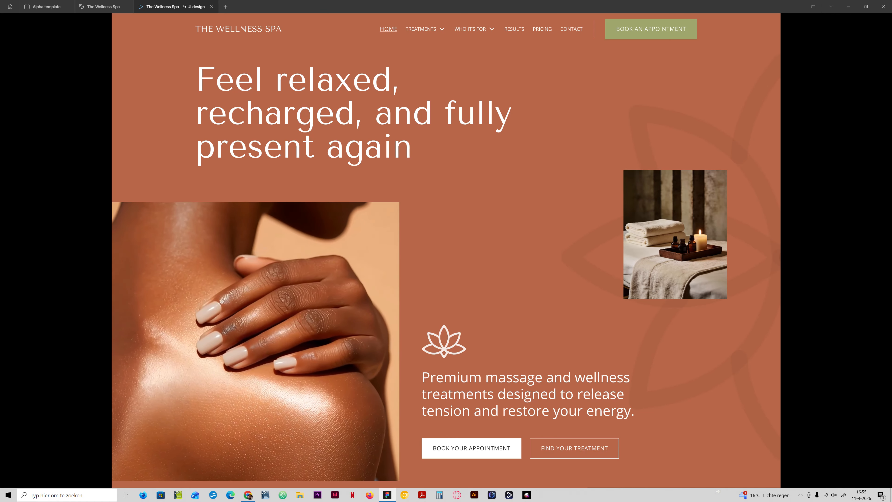
scroll(446, 246, "down", 8)
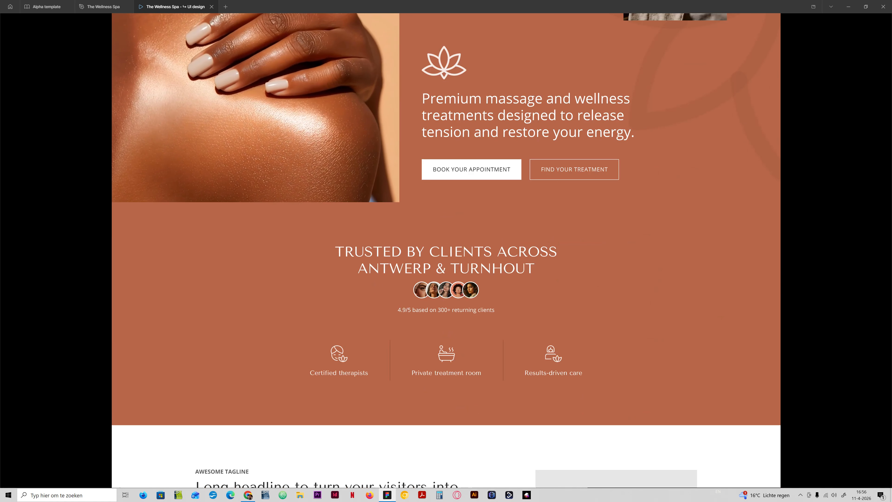
Return to the design file and move the Ratings cover component set up to X 1936, Y -1468, clear of the desktop frames
left_click(102, 6)
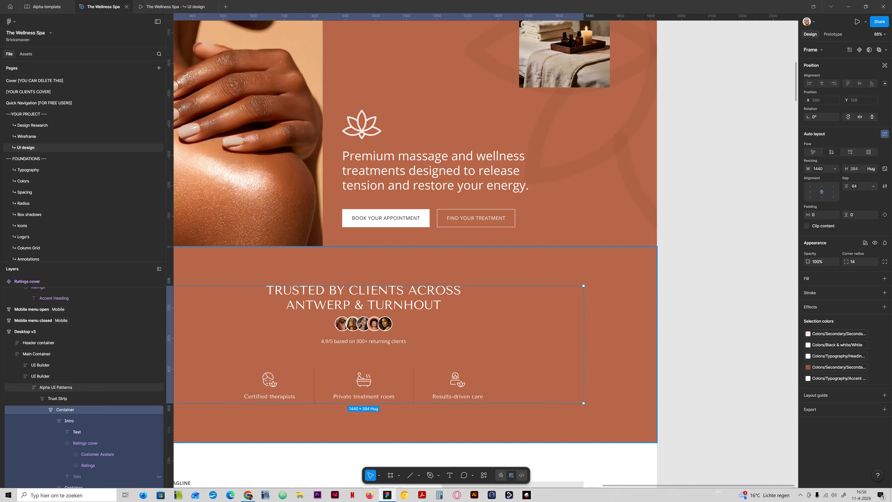
left_click(694, 241)
scroll(316, 220, "down", 5)
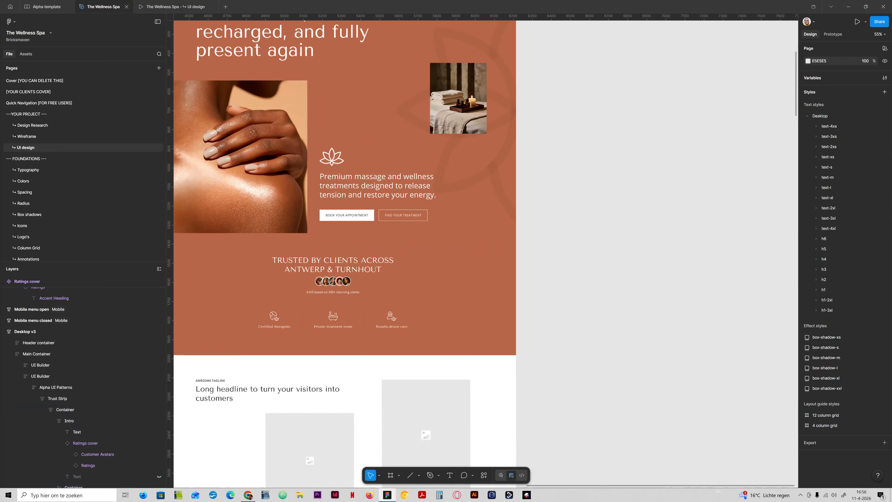
left_click_drag(317, 220, 804, 247)
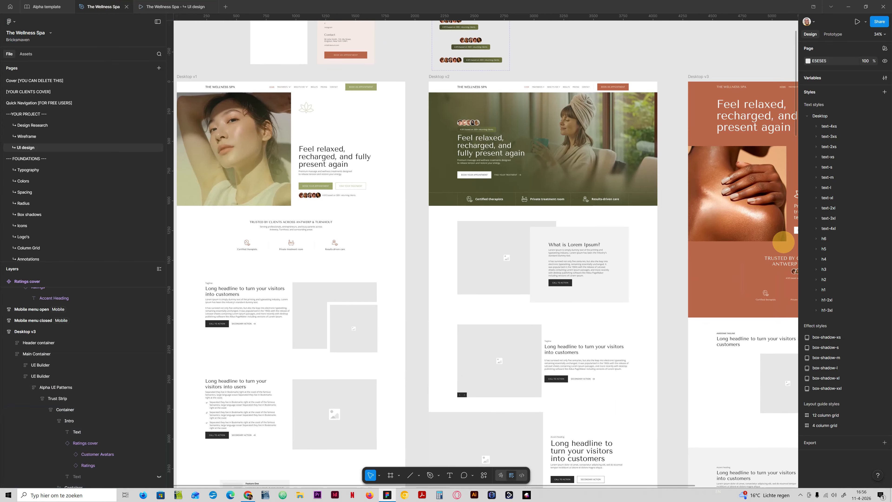
mouse_move(783, 242)
left_mouse_down()
mouse_move(773, 270)
mouse_move(569, 235)
mouse_move(751, 174)
mouse_move(773, 204)
left_mouse_up()
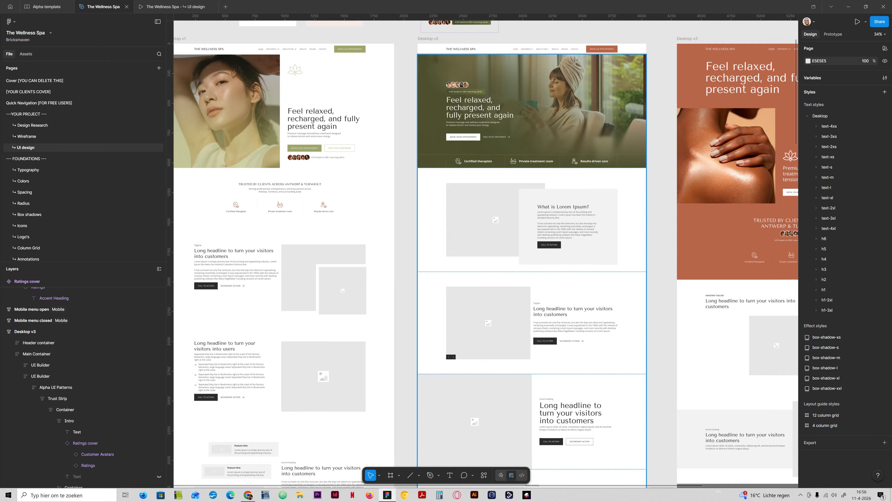
scroll(485, 253, "up", 6)
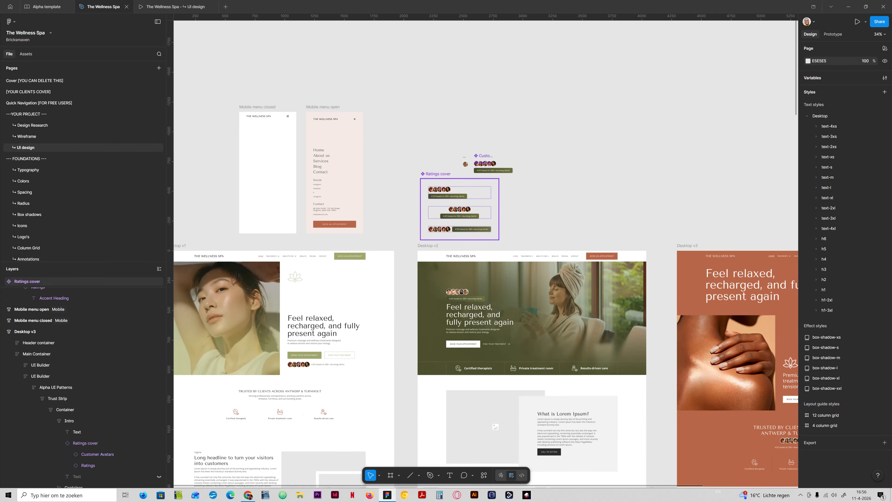
left_click_drag(439, 174, 413, 71)
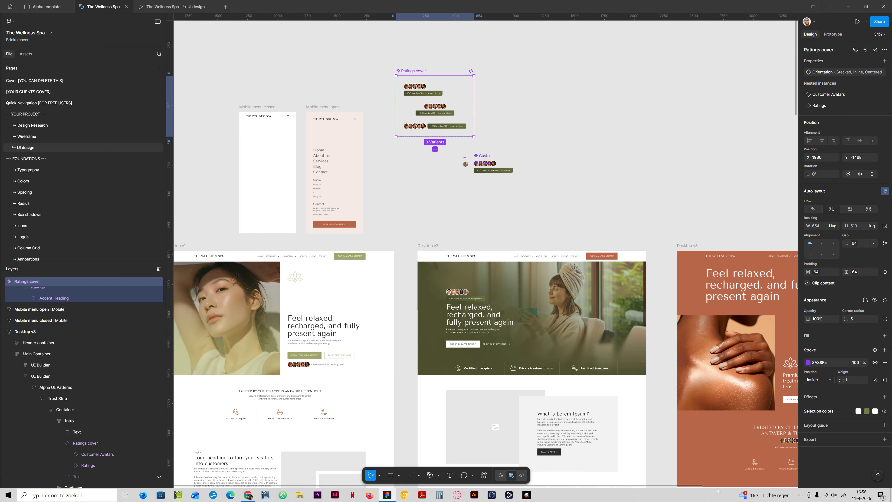
Compare the hero and trust sections of the Desktop v1, v2 and v3 homepage designs on the canvas
scroll(485, 253, "down", 2)
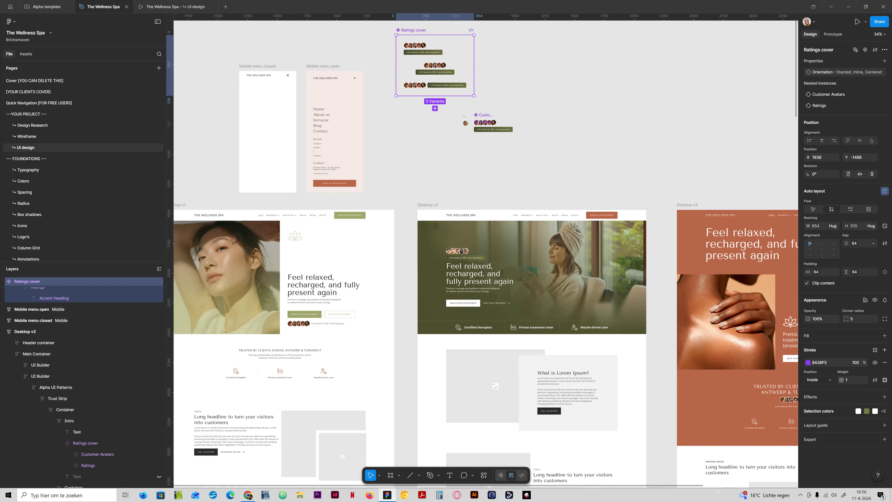
scroll(485, 253, "right", 10)
scroll(485, 253, "down", 3)
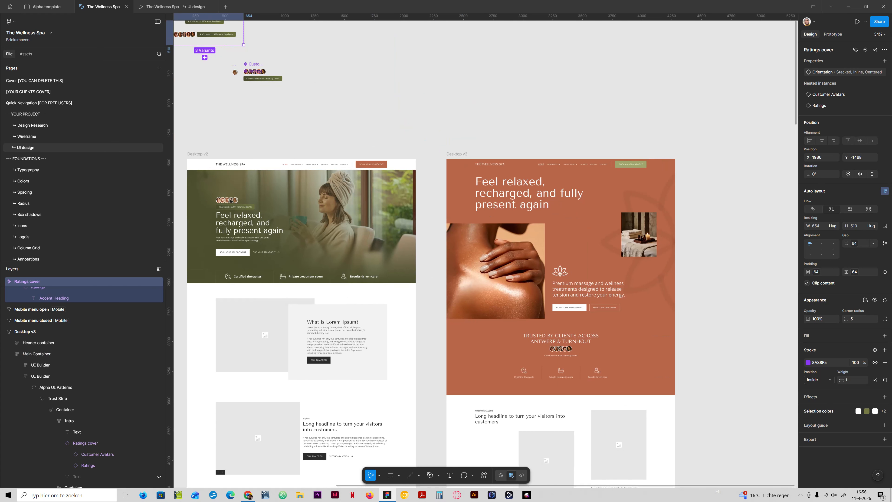
scroll(568, 114, "left", 10)
scroll(567, 113, "up", 1)
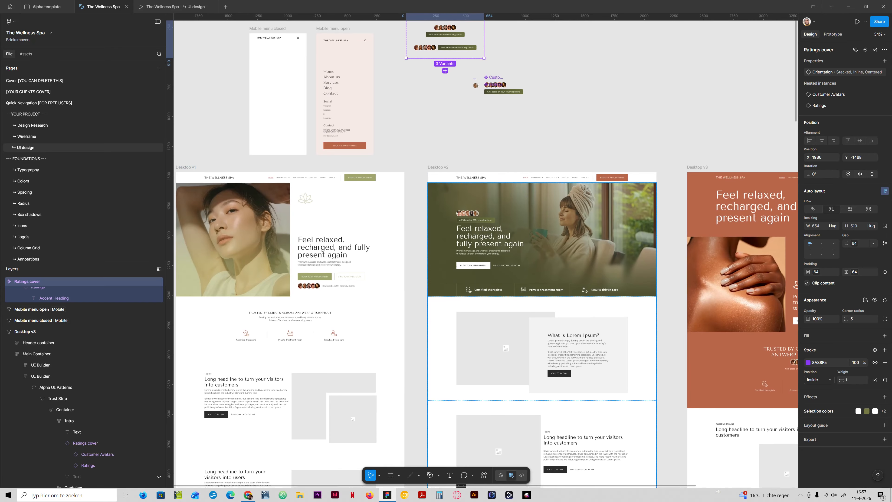
left_click(597, 136)
left_click_drag(598, 135, 614, 150)
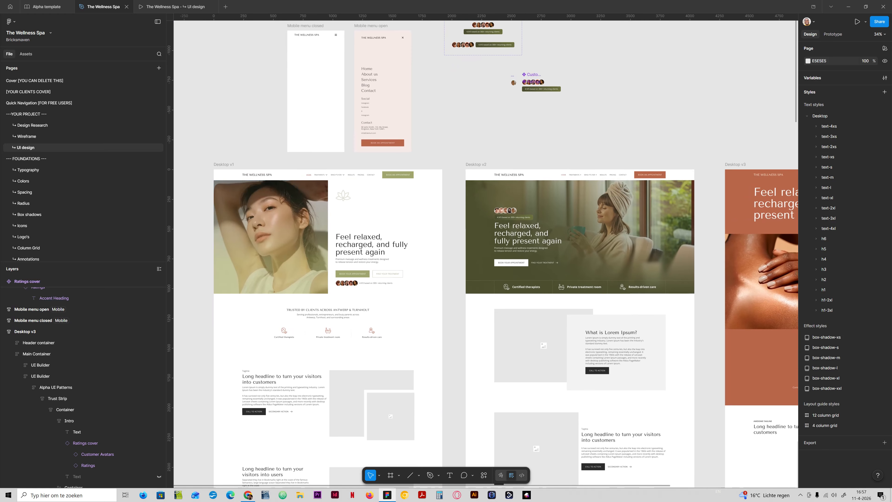
left_click_drag(647, 136, 364, 95)
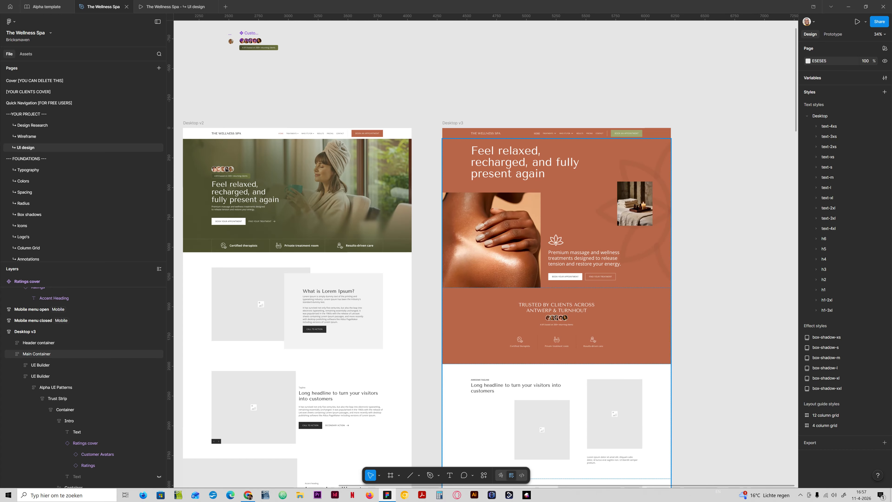
scroll(582, 312, "left", 5)
scroll(582, 312, "down", 2)
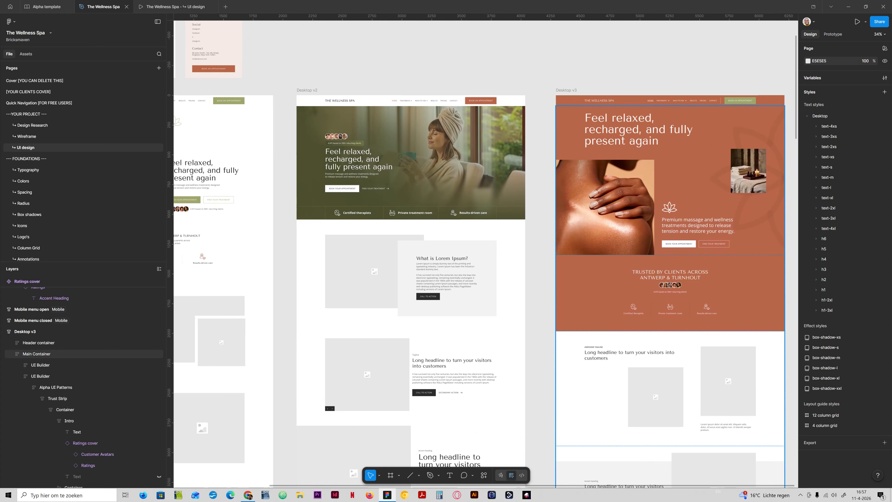
scroll(673, 291, "left", 5)
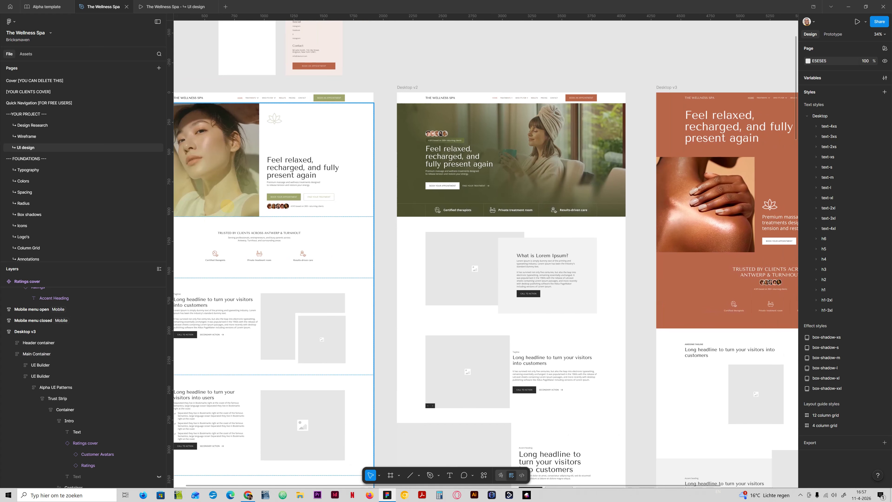
scroll(226, 206, "left", 2)
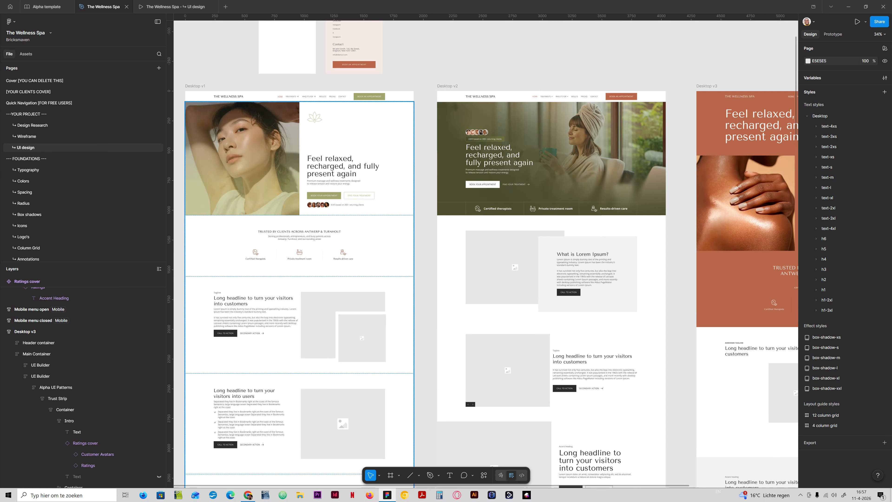
Apply the Colors/Secondary/Secondary style as the fill of the Content 41 section directly below Desktop v3's Trust Strip
scroll(342, 234, "right", 3)
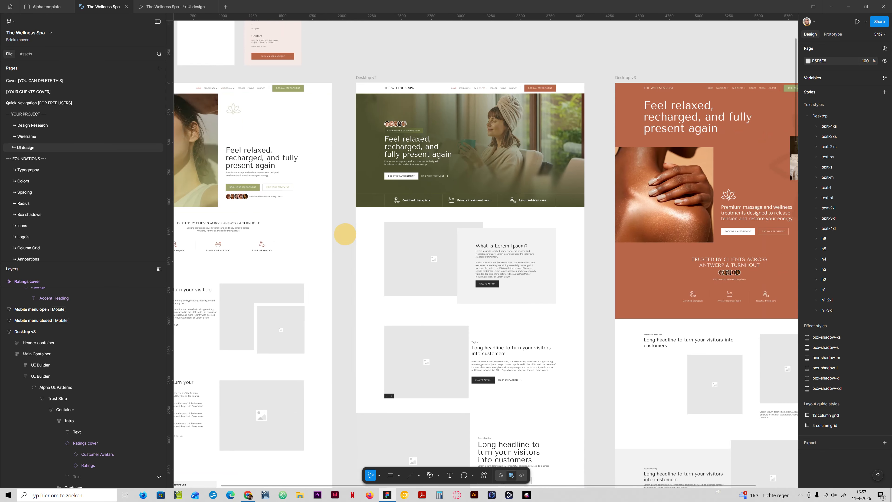
scroll(346, 271, "right", 6)
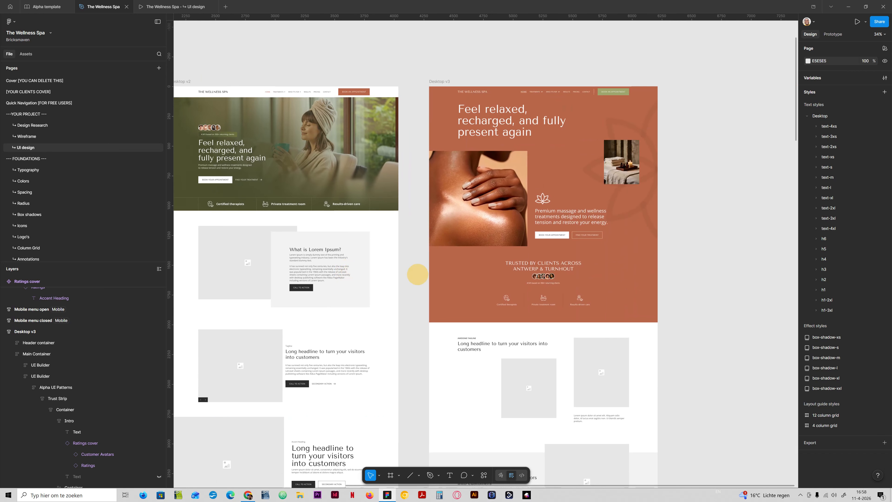
left_click_drag(418, 273, 593, 306)
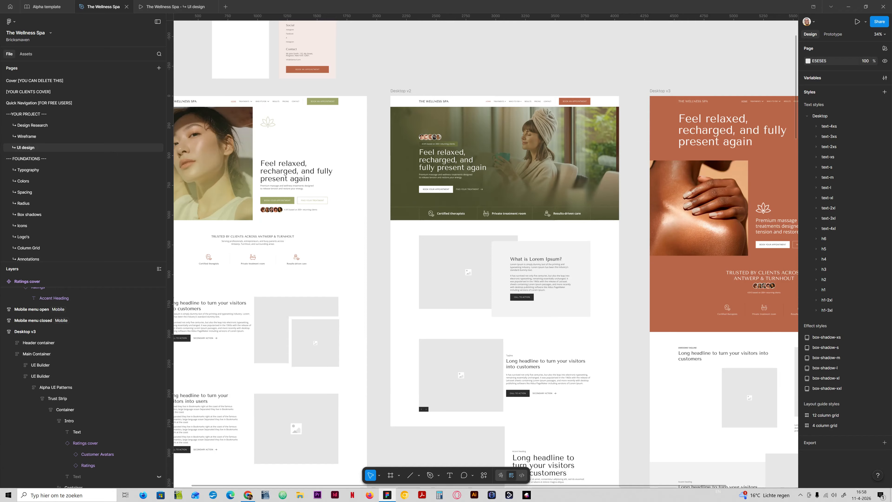
left_click_drag(650, 260, 517, 219)
double_click(555, 329)
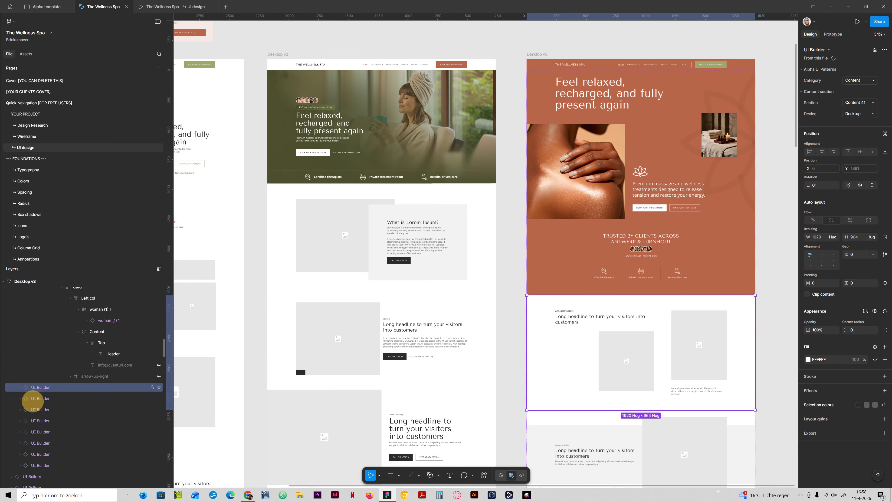
left_click(20, 388)
left_click(28, 398)
left_click(68, 409)
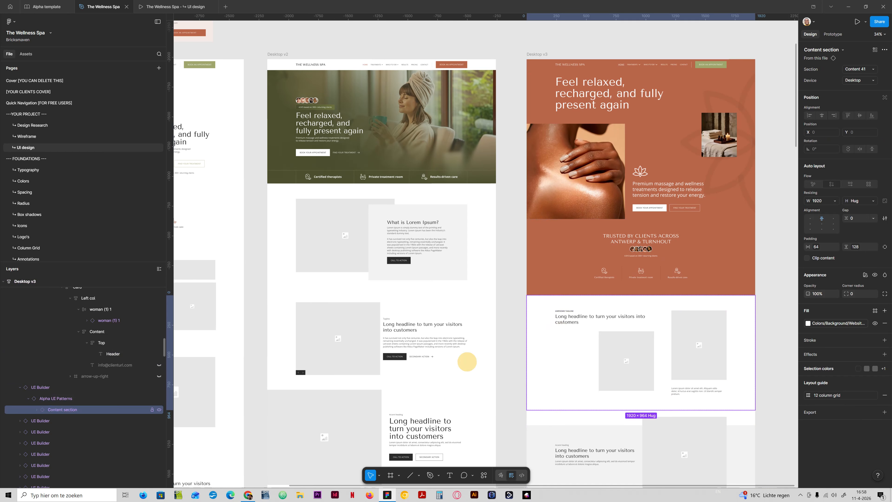
left_click(807, 323)
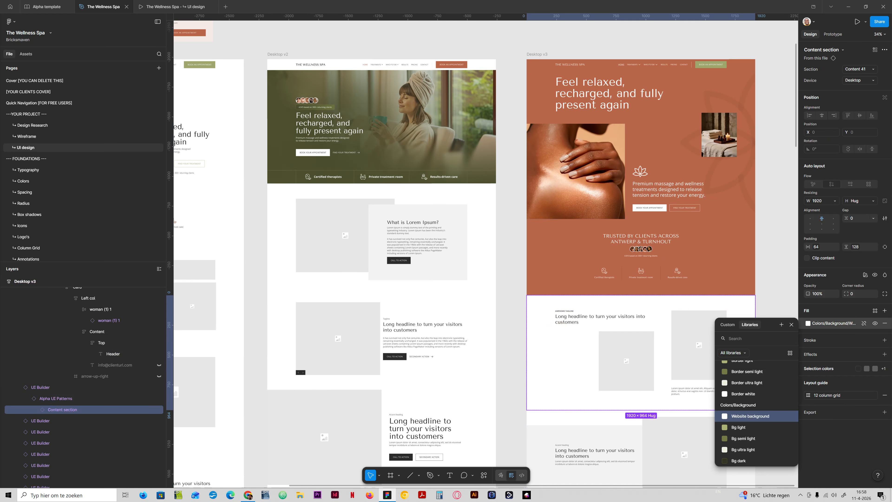
scroll(755, 404, "down", 3)
left_click(742, 413)
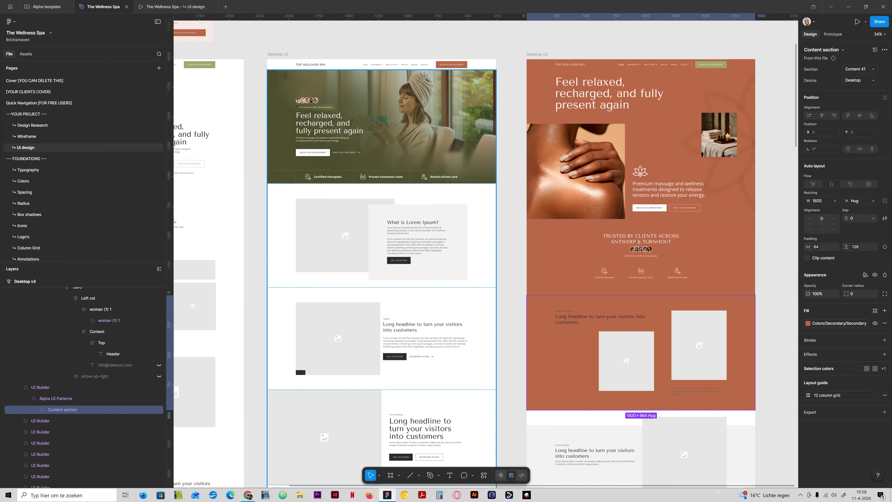
left_click_drag(335, 40, 524, 43)
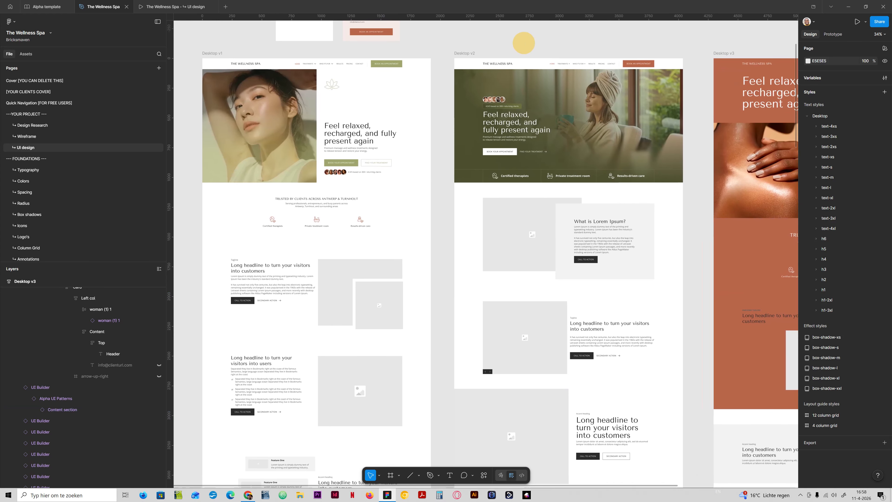